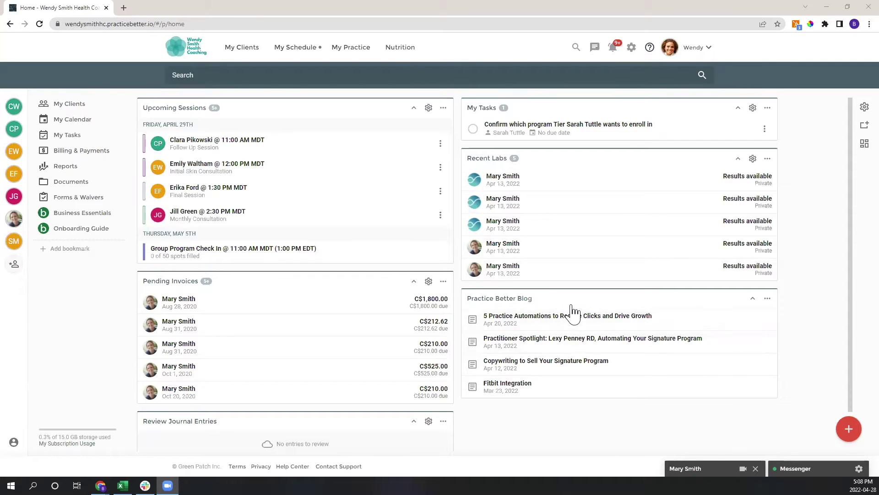
Try to move the Practice Better Blog widget within the Labs dashboard's widget order and save the changes
{"action": "scroll", "coordinate": [495, 339], "scroll_direction": "down", "scroll_amount": 1}
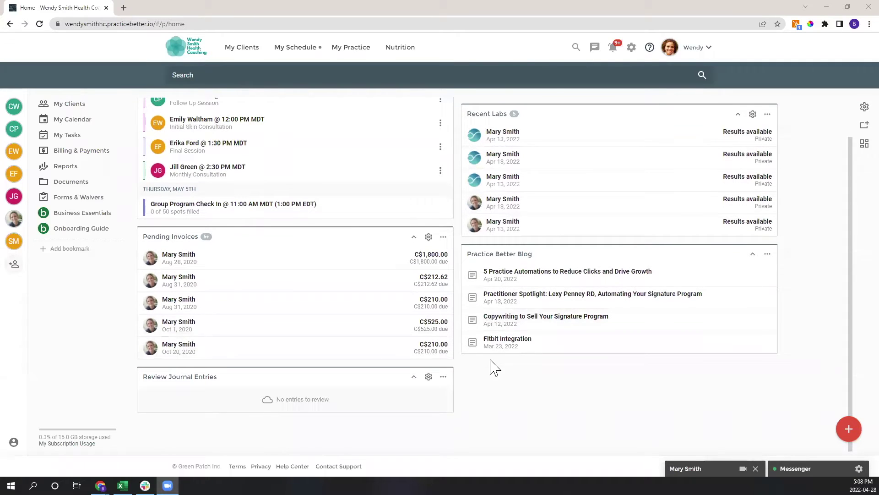
{"action": "scroll", "coordinate": [495, 366], "scroll_direction": "up", "scroll_amount": 1}
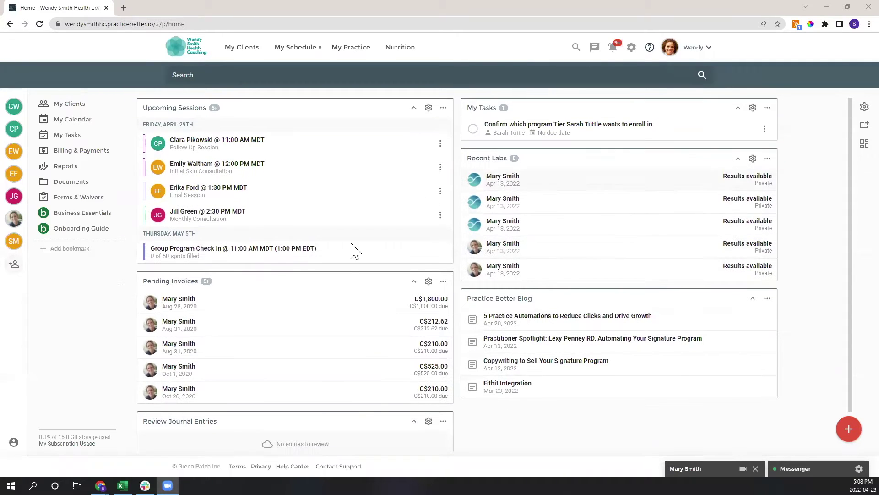
{"action": "left_click", "coordinate": [857, 112]}
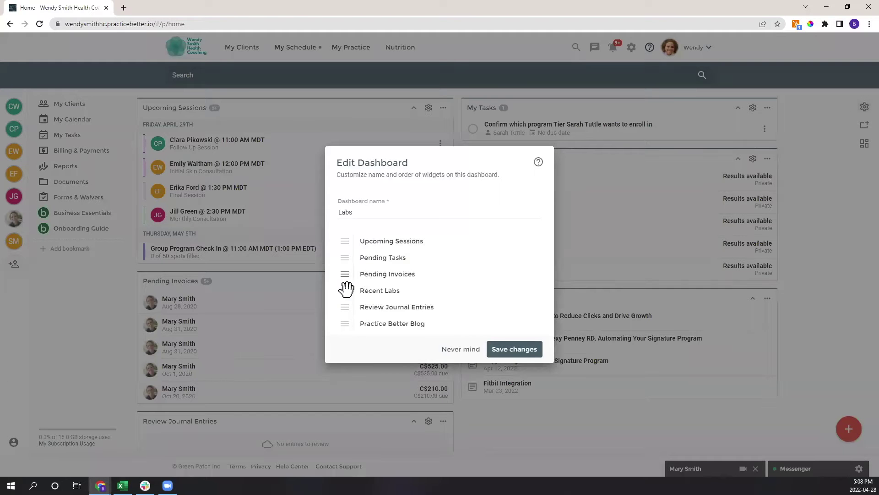
{"action": "mouse_move", "coordinate": [351, 325]}
{"action": "left_mouse_down"}
{"action": "mouse_move", "coordinate": [346, 302]}
{"action": "mouse_move", "coordinate": [351, 339]}
{"action": "left_mouse_up"}
{"action": "left_click", "coordinate": [516, 351]}
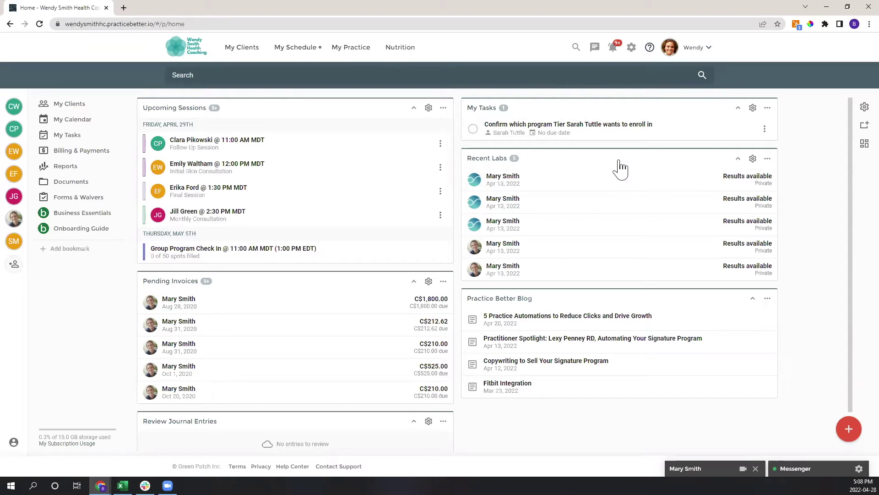
Open the practice's services list and look through the services and packages
{"action": "left_click", "coordinate": [357, 59]}
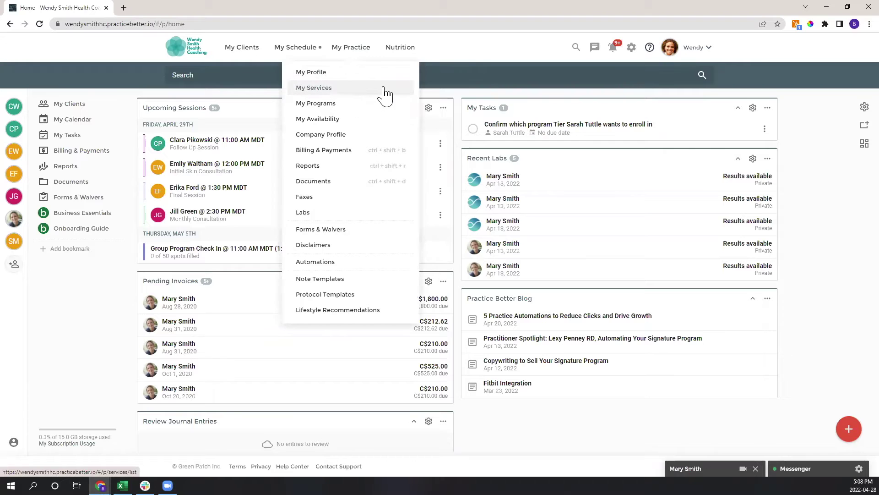
{"action": "left_click", "coordinate": [346, 90]}
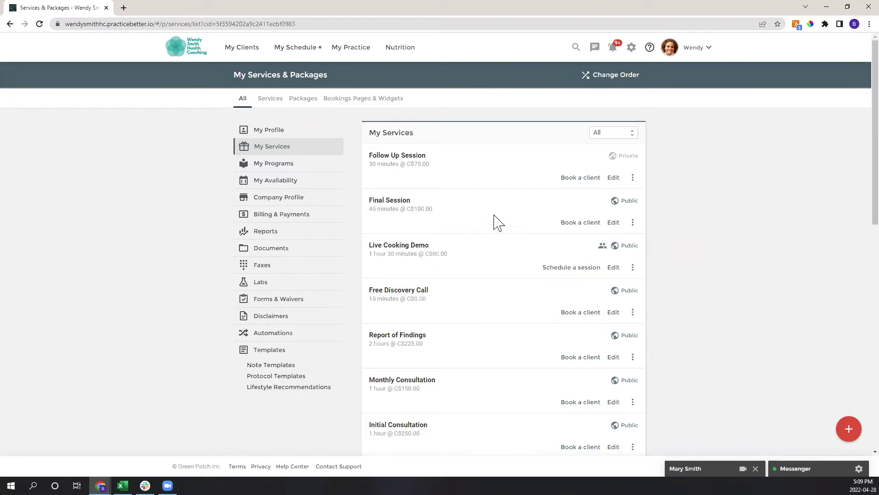
{"action": "scroll", "coordinate": [451, 158], "scroll_direction": "down", "scroll_amount": 4}
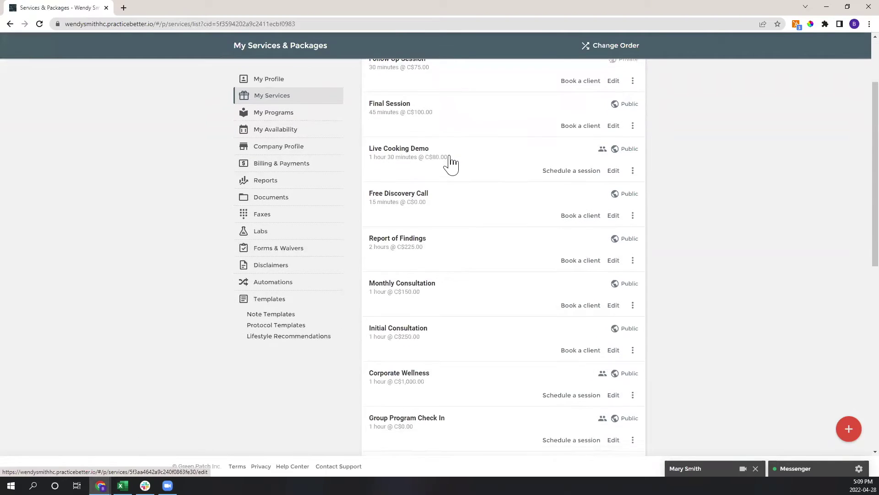
{"action": "scroll", "coordinate": [454, 163], "scroll_direction": "down", "scroll_amount": 7}
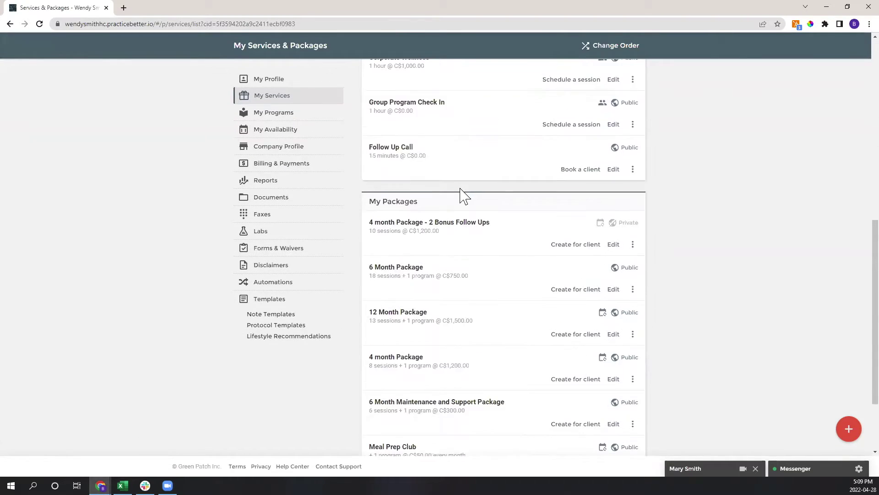
{"action": "scroll", "coordinate": [696, 288], "scroll_direction": "up", "scroll_amount": 7}
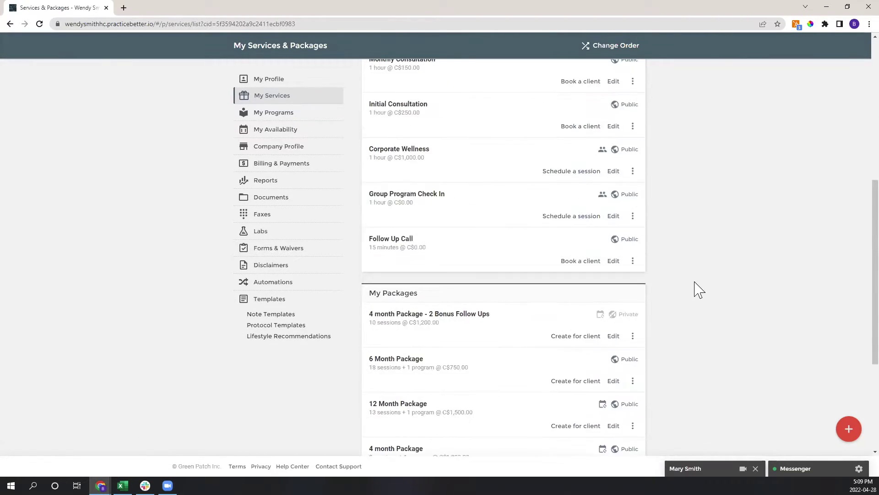
{"action": "scroll", "coordinate": [699, 289], "scroll_direction": "up", "scroll_amount": 5}
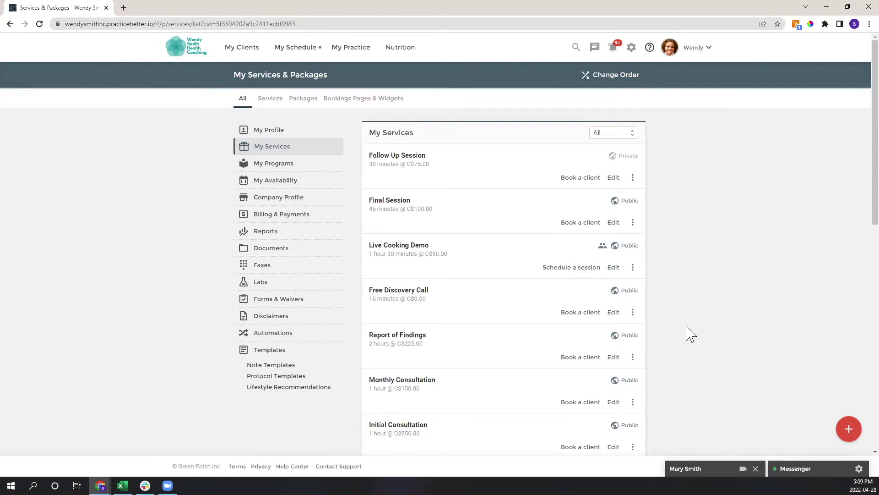
Open the Initial Consultation service for editing
{"action": "left_click", "coordinate": [849, 430]}
{"action": "left_click", "coordinate": [849, 436]}
{"action": "scroll", "coordinate": [744, 275], "scroll_direction": "down", "scroll_amount": 1}
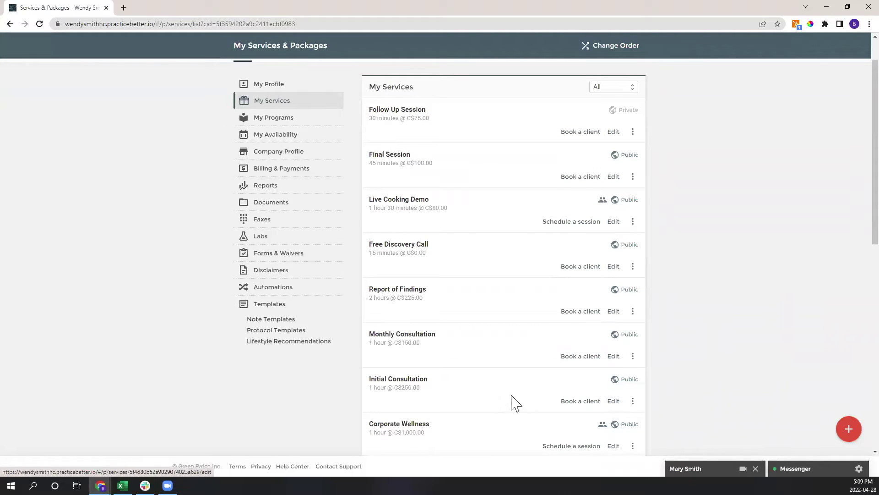
{"action": "left_click", "coordinate": [614, 404]}
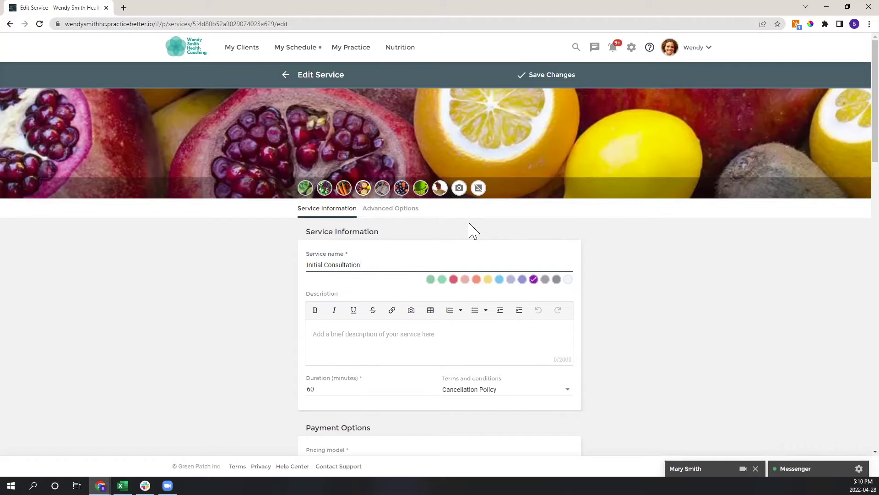
Examine the Initial Consultation's service information, including its description and duration fields
{"action": "scroll", "coordinate": [453, 229], "scroll_direction": "down", "scroll_amount": 1}
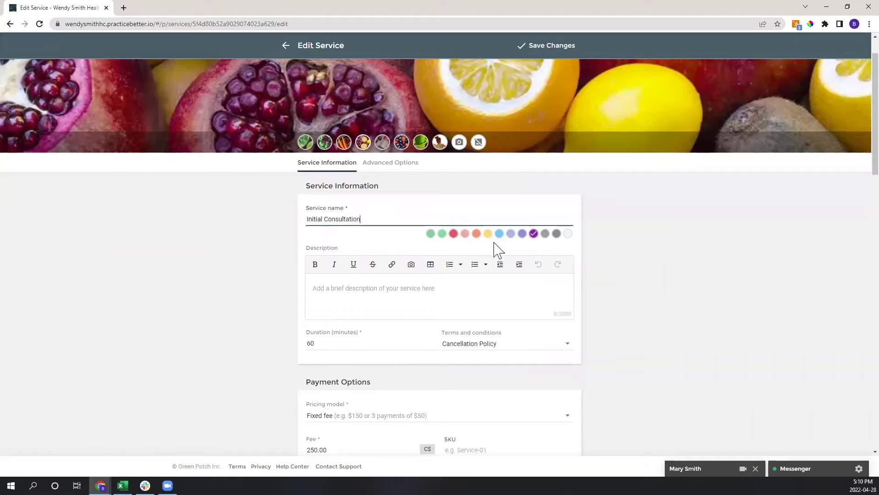
{"action": "scroll", "coordinate": [466, 256], "scroll_direction": "down", "scroll_amount": 1}
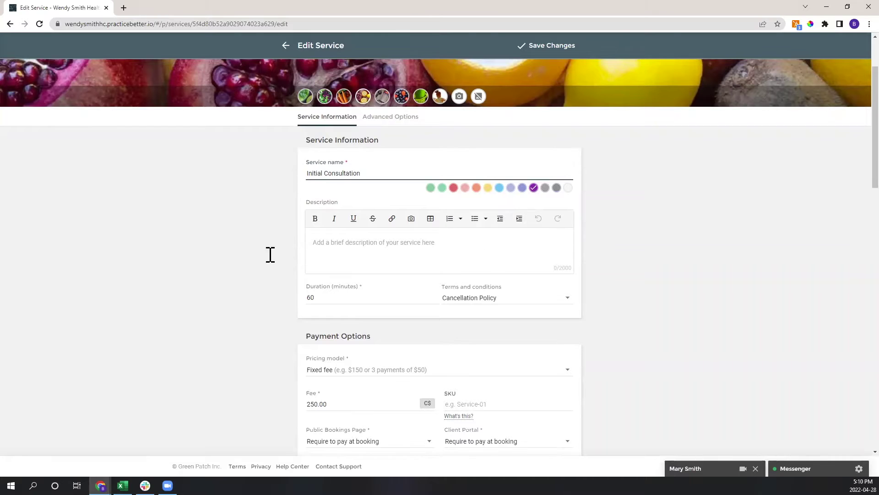
{"action": "left_click", "coordinate": [332, 247]}
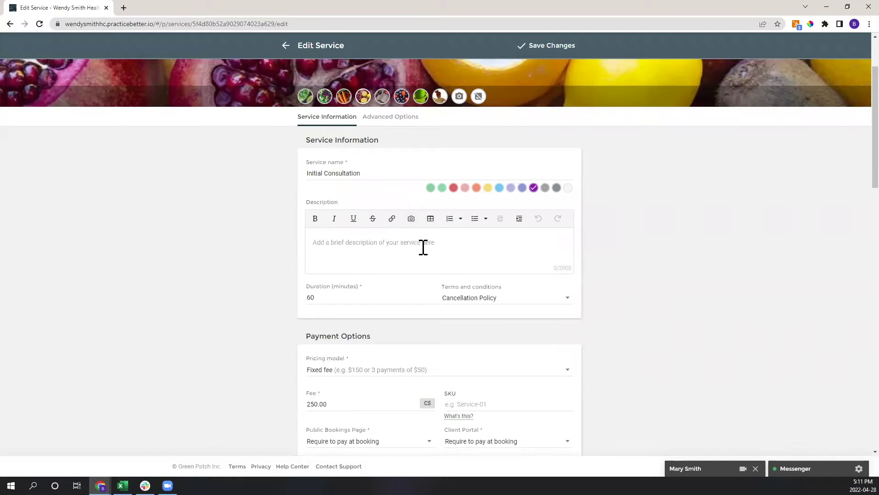
{"action": "scroll", "coordinate": [428, 251], "scroll_direction": "down", "scroll_amount": 1}
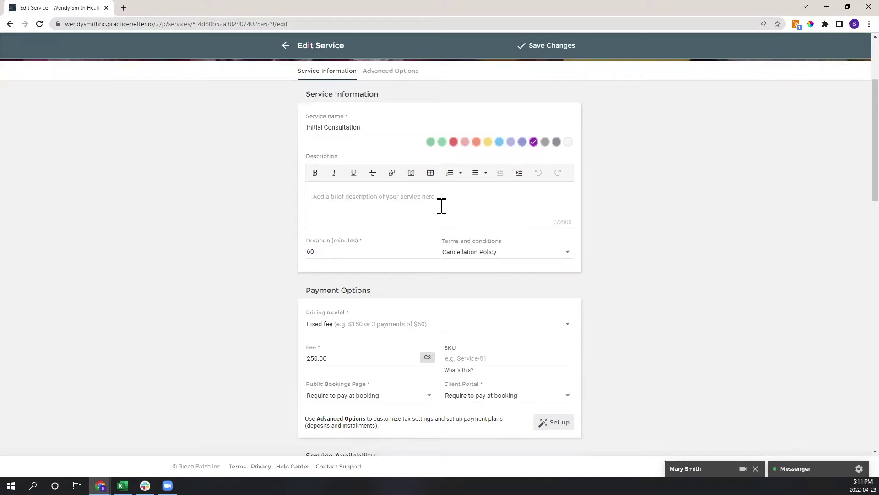
{"action": "scroll", "coordinate": [390, 218], "scroll_direction": "down", "scroll_amount": 1}
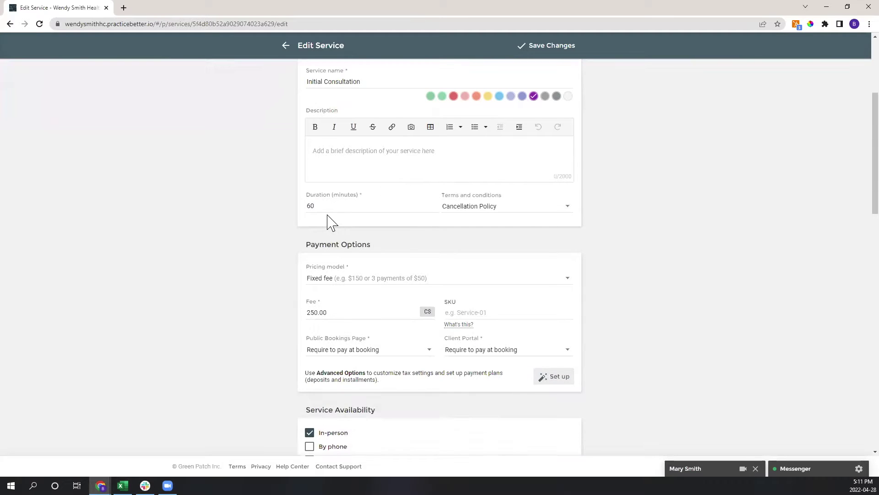
{"action": "left_click", "coordinate": [304, 206]}
{"action": "left_click_drag", "start_coordinate": [304, 206], "coordinate": [345, 206]}
{"action": "left_click", "coordinate": [346, 207]}
Examine the service's terms and conditions choices and its pricing model choices
{"action": "left_click", "coordinate": [523, 215]}
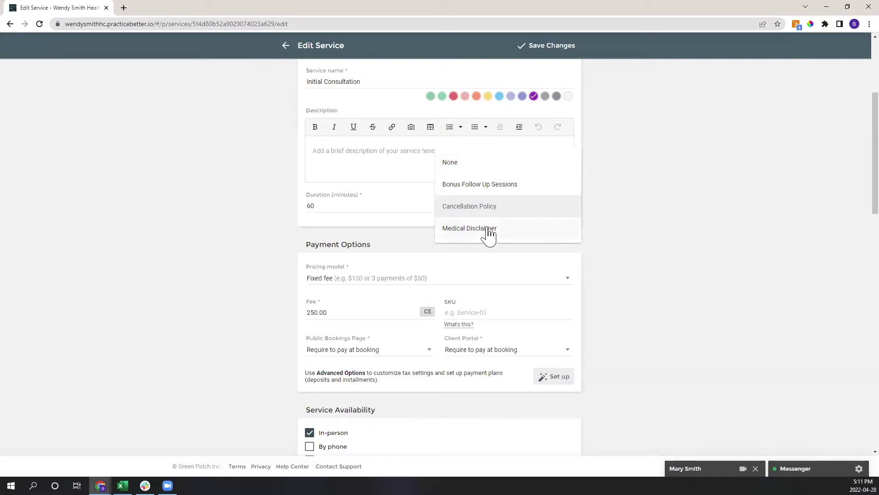
{"action": "left_click", "coordinate": [582, 212]}
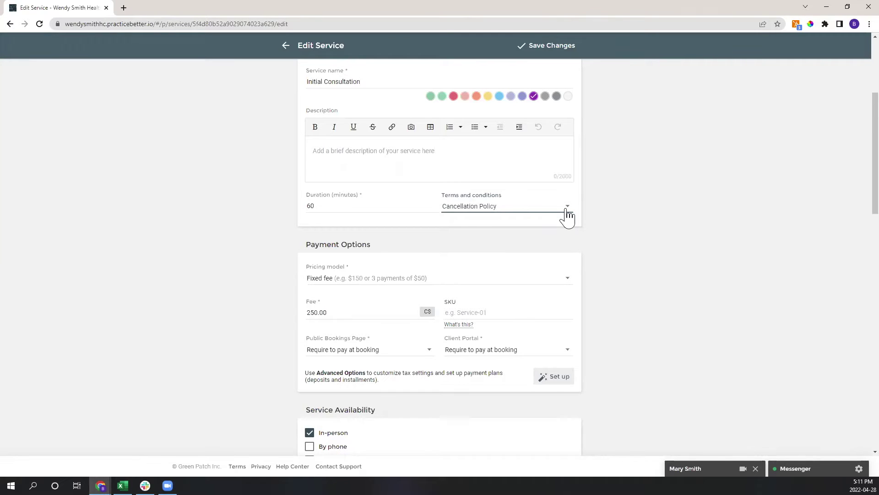
{"action": "scroll", "coordinate": [383, 249], "scroll_direction": "down", "scroll_amount": 2}
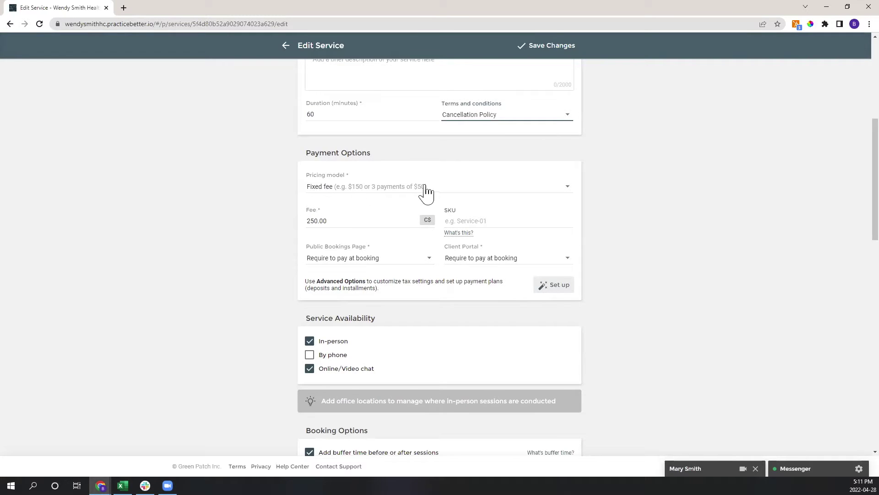
{"action": "left_click", "coordinate": [569, 195]}
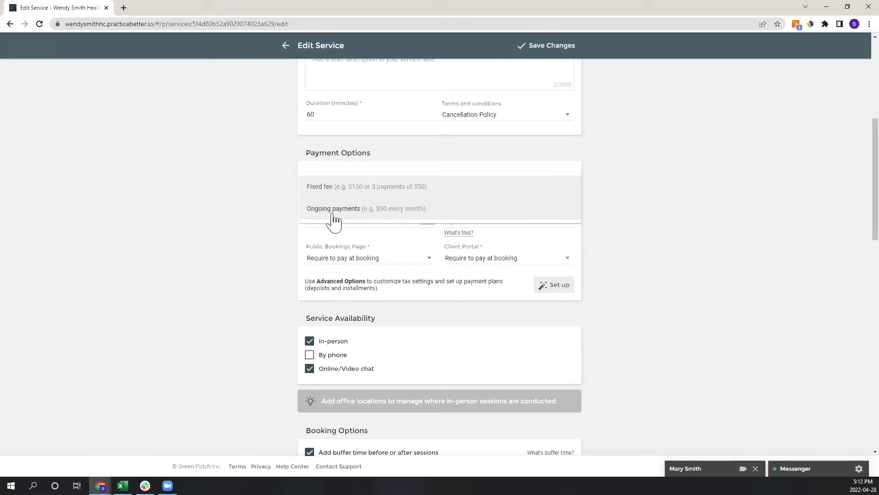
{"action": "left_click", "coordinate": [288, 222]}
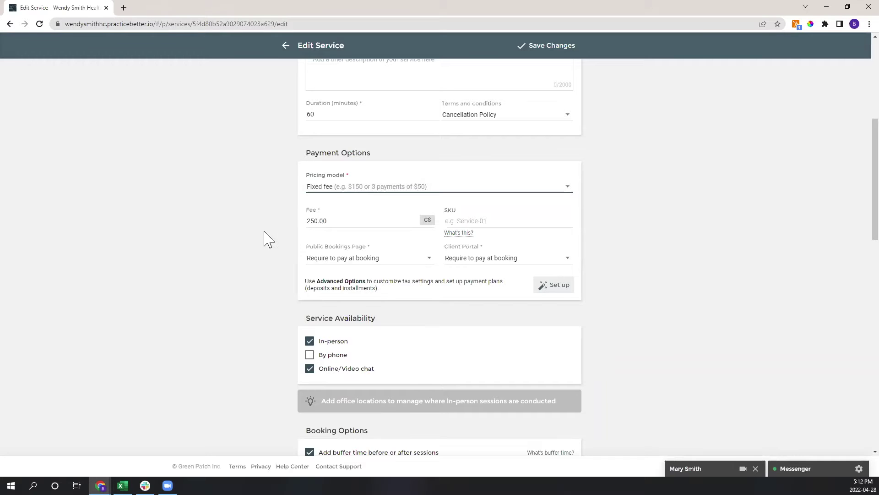
Select Canadian Dollar (C$) as the service fee's currency and set it as the default currency
{"action": "scroll", "coordinate": [270, 238], "scroll_direction": "down", "scroll_amount": 1}
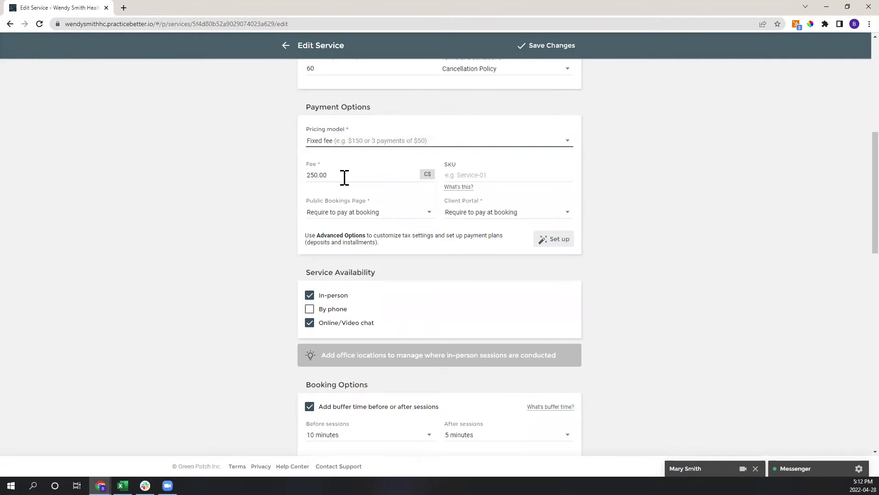
{"action": "left_click", "coordinate": [427, 175]}
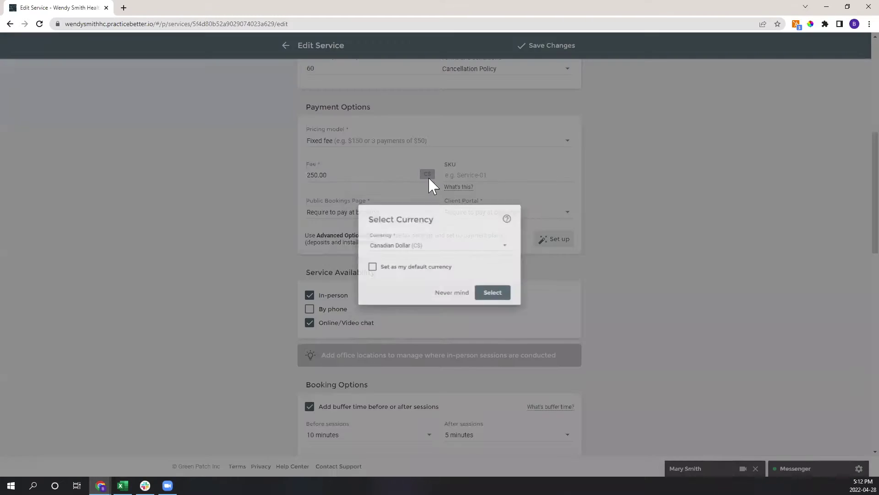
{"action": "left_click", "coordinate": [429, 252]}
{"action": "scroll", "coordinate": [428, 256], "scroll_direction": "down", "scroll_amount": 3}
{"action": "scroll", "coordinate": [435, 296], "scroll_direction": "up", "scroll_amount": 3}
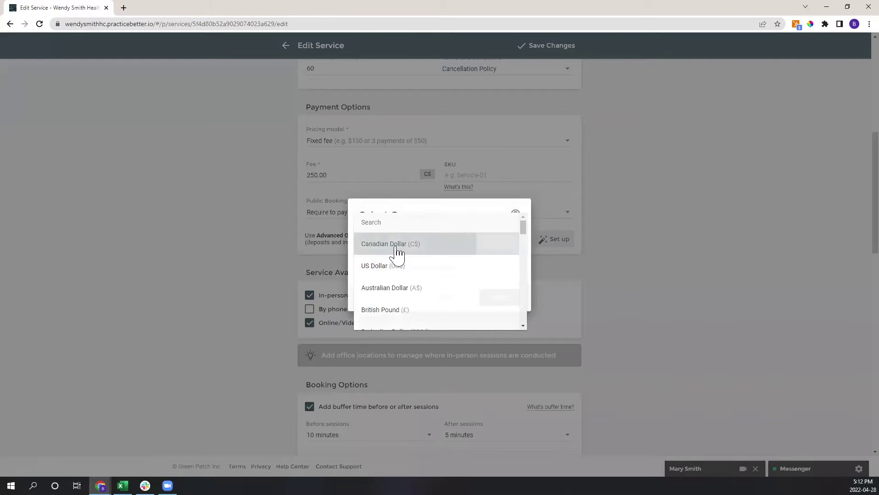
{"action": "left_click", "coordinate": [397, 247]}
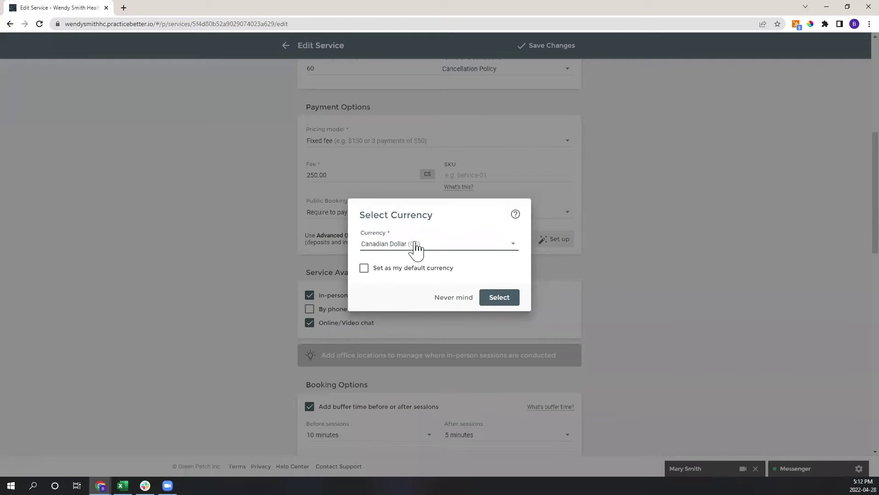
{"action": "left_click", "coordinate": [366, 270]}
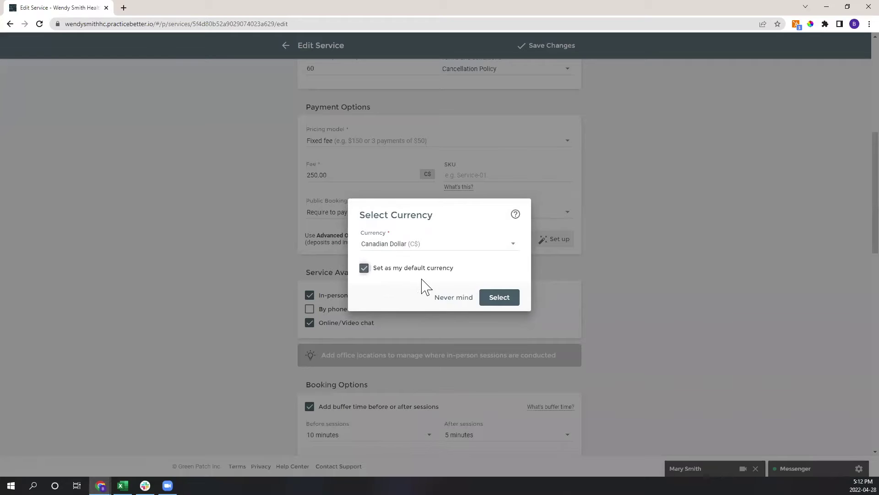
{"action": "left_click", "coordinate": [499, 299]}
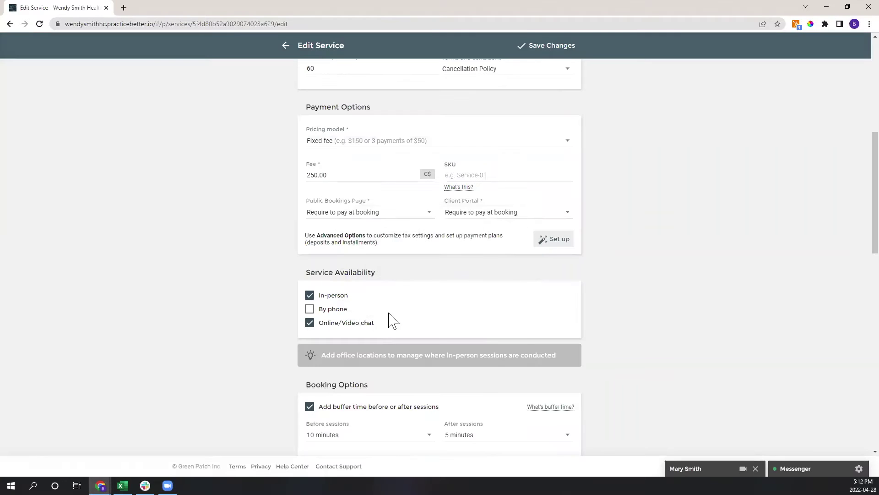
Examine the payment choices for the Public Bookings Page and the service's availability and booking options
{"action": "left_click", "coordinate": [404, 218]}
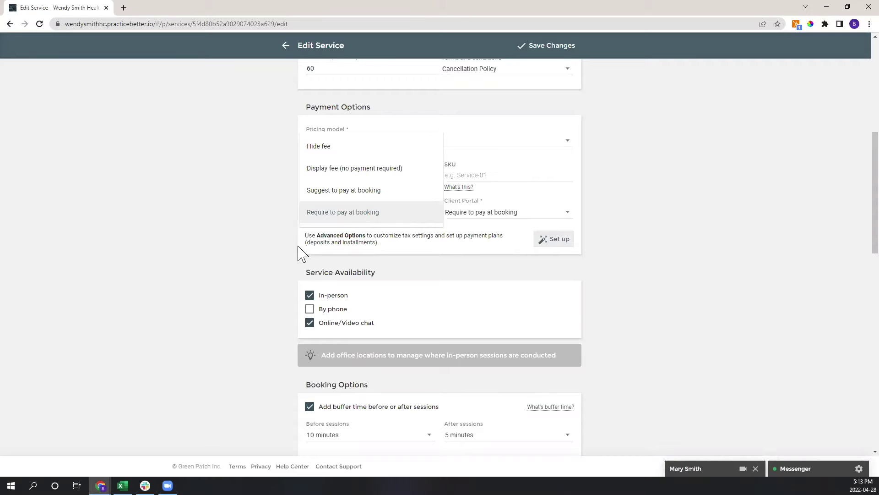
{"action": "left_click", "coordinate": [281, 249]}
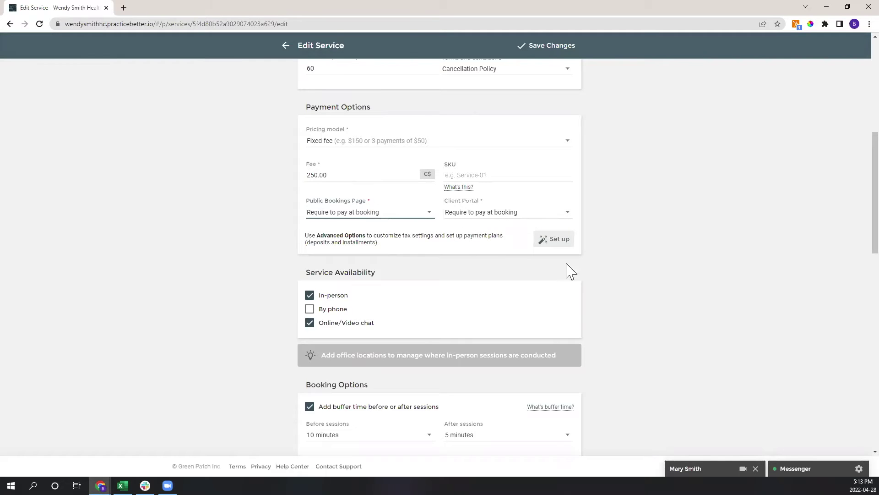
{"action": "scroll", "coordinate": [654, 295], "scroll_direction": "down", "scroll_amount": 3}
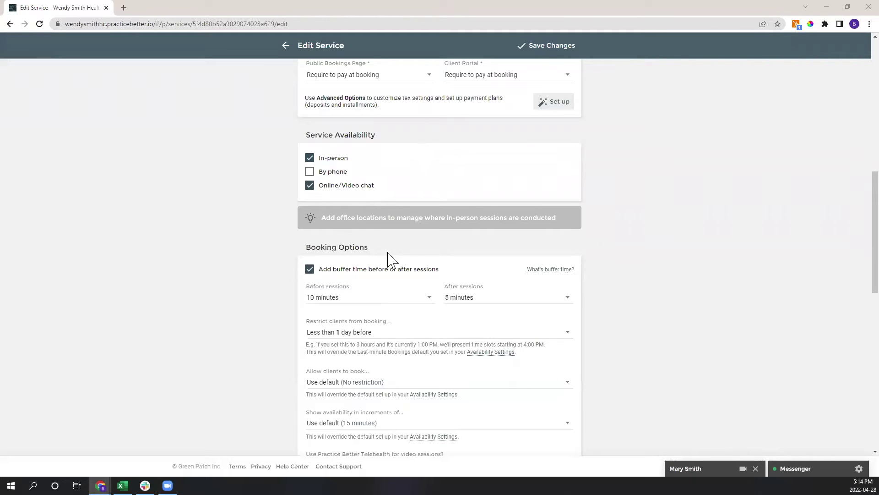
{"action": "scroll", "coordinate": [387, 259], "scroll_direction": "down", "scroll_amount": 2}
{"action": "scroll", "coordinate": [403, 258], "scroll_direction": "down", "scroll_amount": 1}
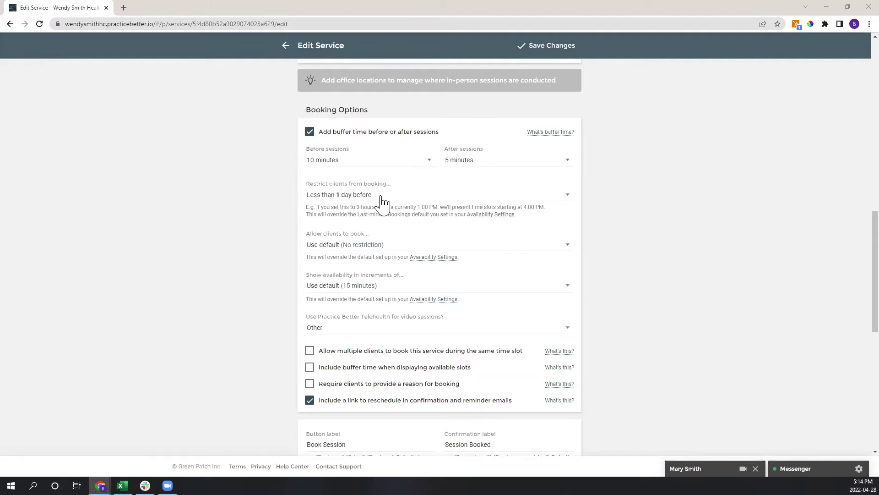
Examine the choices for how close to a session clients are restricted from booking
{"action": "left_click", "coordinate": [394, 205]}
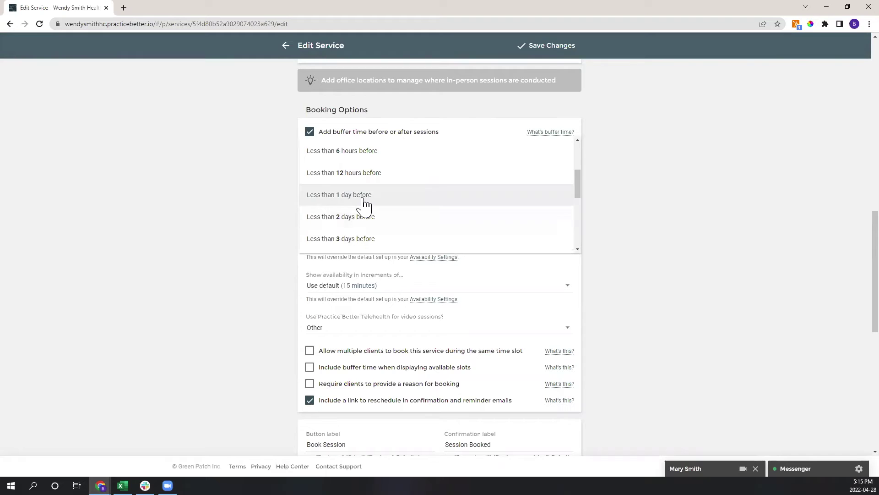
{"action": "scroll", "coordinate": [370, 178], "scroll_direction": "up", "scroll_amount": 3}
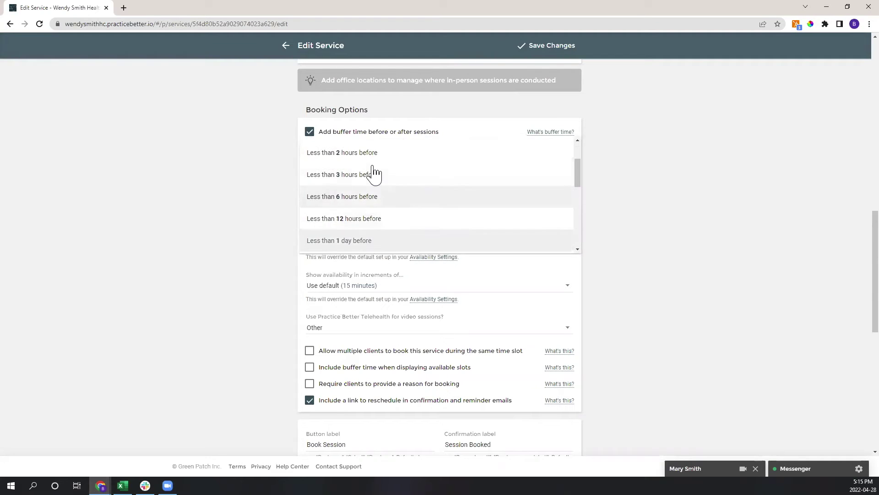
{"action": "scroll", "coordinate": [370, 178], "scroll_direction": "down", "scroll_amount": 4}
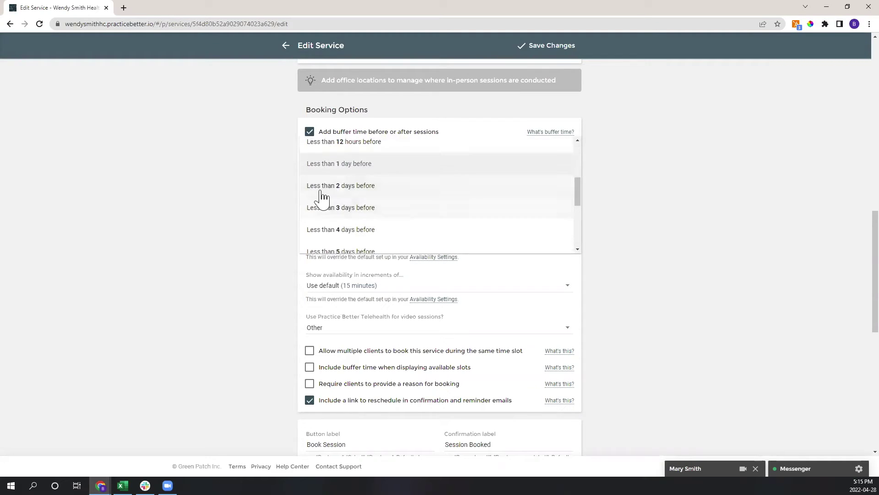
{"action": "left_click", "coordinate": [367, 173]}
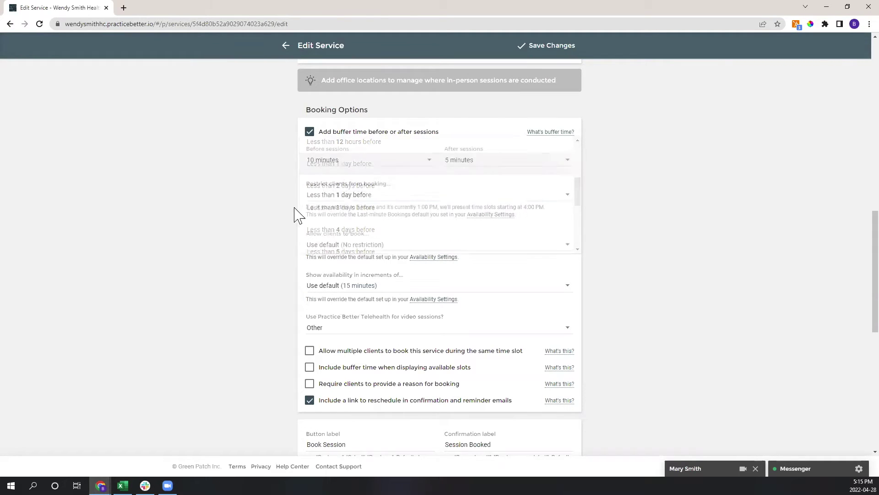
{"action": "left_click", "coordinate": [282, 214]}
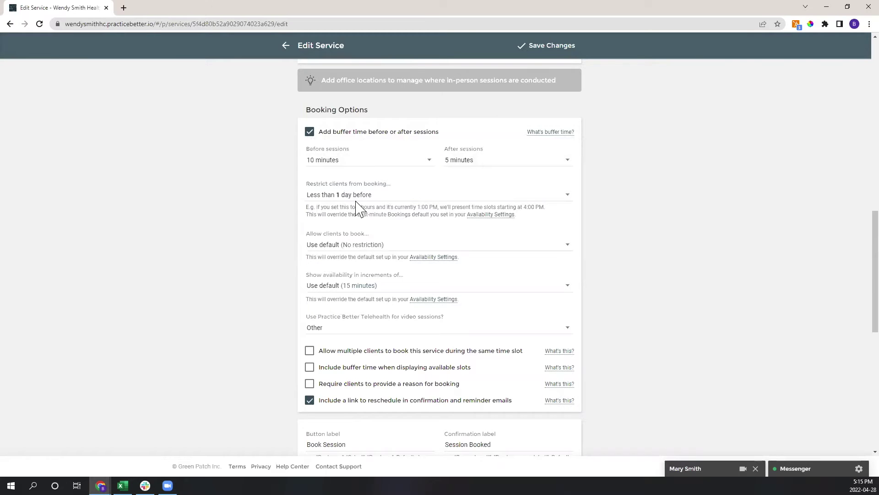
Examine the service's remaining booking options, redirect URL field, booking restrictions and notification options
{"action": "scroll", "coordinate": [350, 220], "scroll_direction": "down", "scroll_amount": 1}
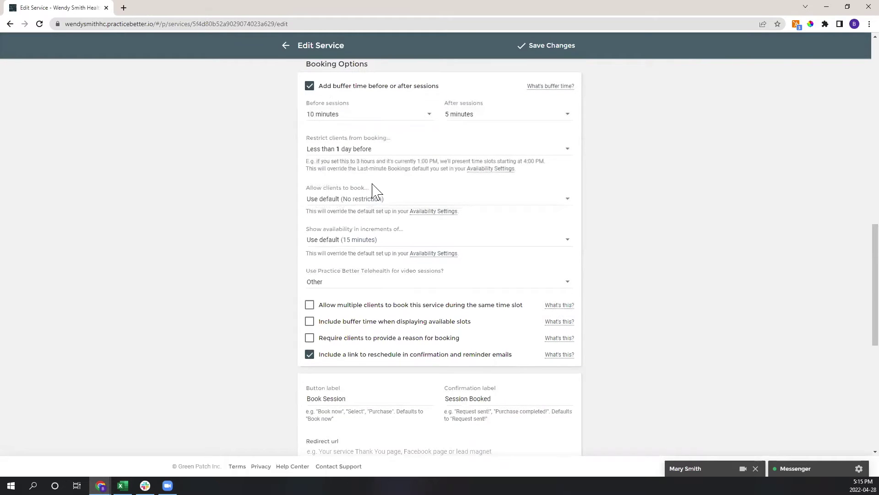
{"action": "scroll", "coordinate": [469, 229], "scroll_direction": "down", "scroll_amount": 4}
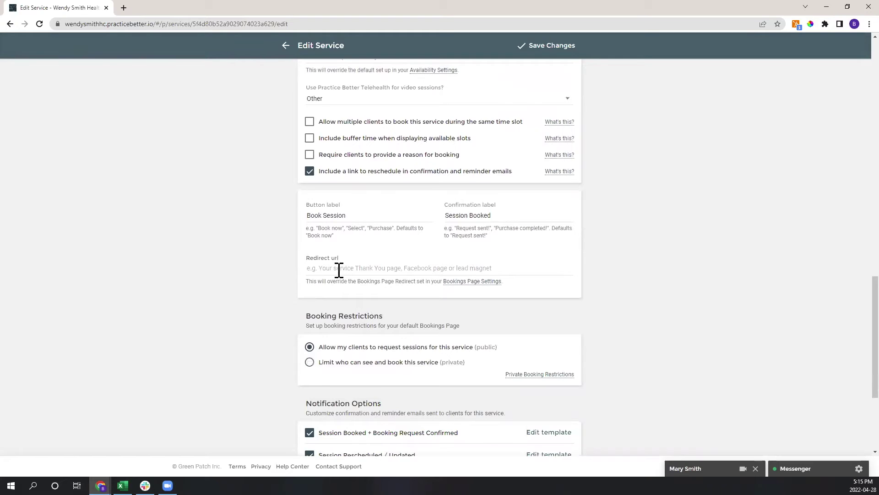
{"action": "left_click", "coordinate": [318, 270]}
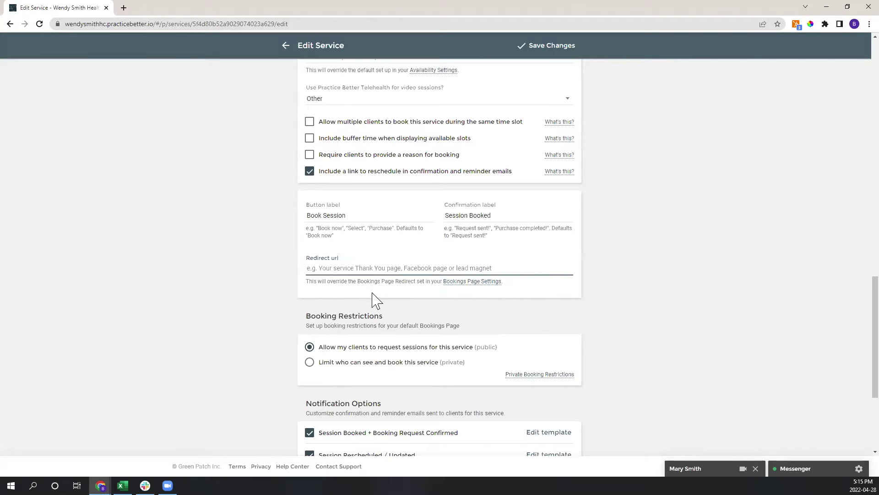
{"action": "left_click", "coordinate": [324, 270]}
{"action": "scroll", "coordinate": [451, 292], "scroll_direction": "down", "scroll_amount": 3}
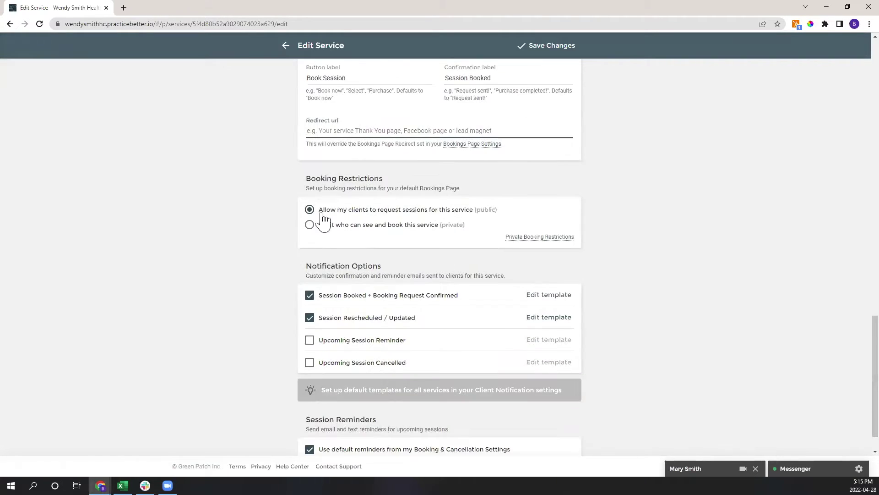
{"action": "left_click_drag", "start_coordinate": [304, 181], "coordinate": [398, 186]}
{"action": "left_click", "coordinate": [397, 188]}
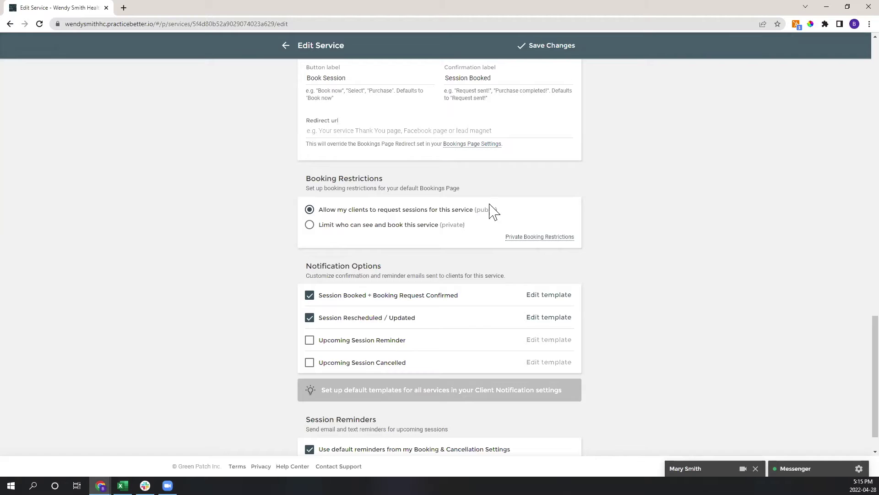
{"action": "scroll", "coordinate": [485, 225], "scroll_direction": "down", "scroll_amount": 1}
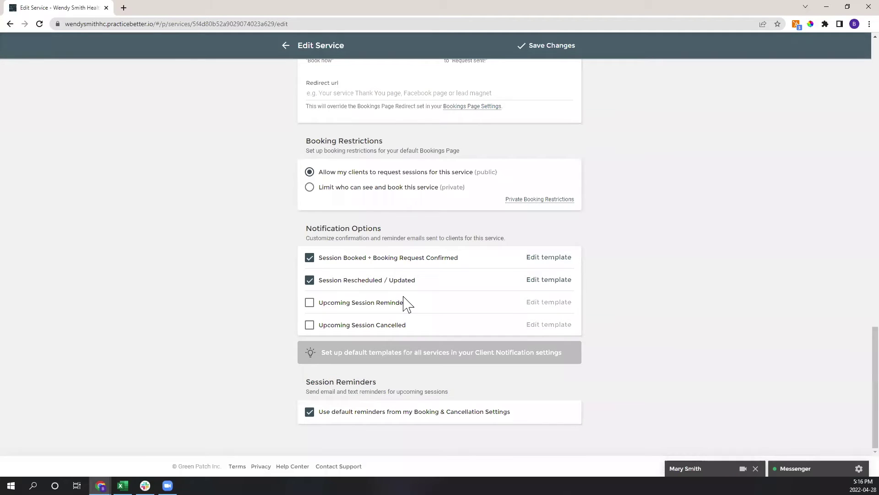
Enable the Upcoming Session Reminder notification with its email template as provided, and save the service changes
{"action": "left_click", "coordinate": [310, 302]}
{"action": "scroll", "coordinate": [460, 222], "scroll_direction": "down", "scroll_amount": 3}
{"action": "scroll", "coordinate": [463, 228], "scroll_direction": "down", "scroll_amount": 2}
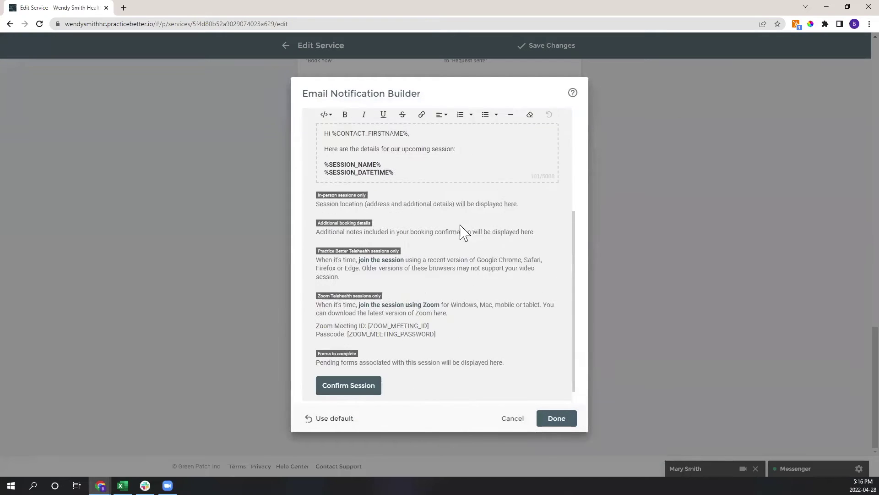
{"action": "scroll", "coordinate": [432, 326], "scroll_direction": "up", "scroll_amount": 4}
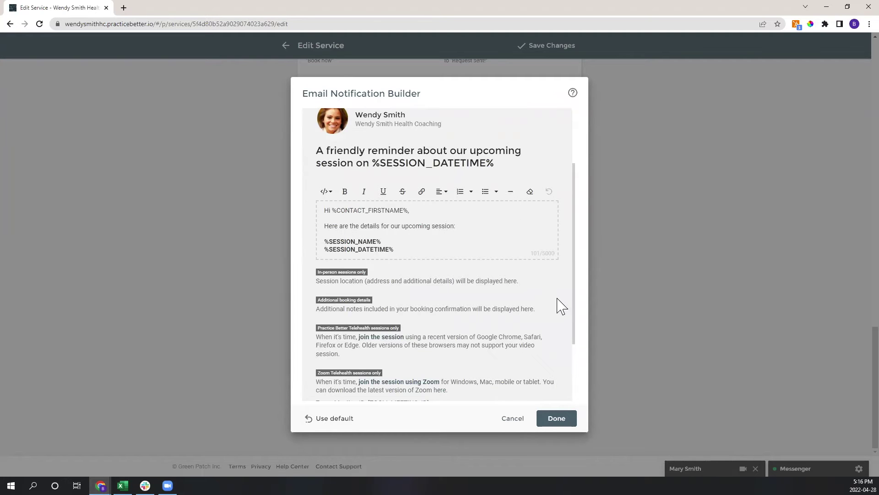
{"action": "left_click", "coordinate": [557, 418]}
{"action": "scroll", "coordinate": [526, 153], "scroll_direction": "up", "scroll_amount": 2}
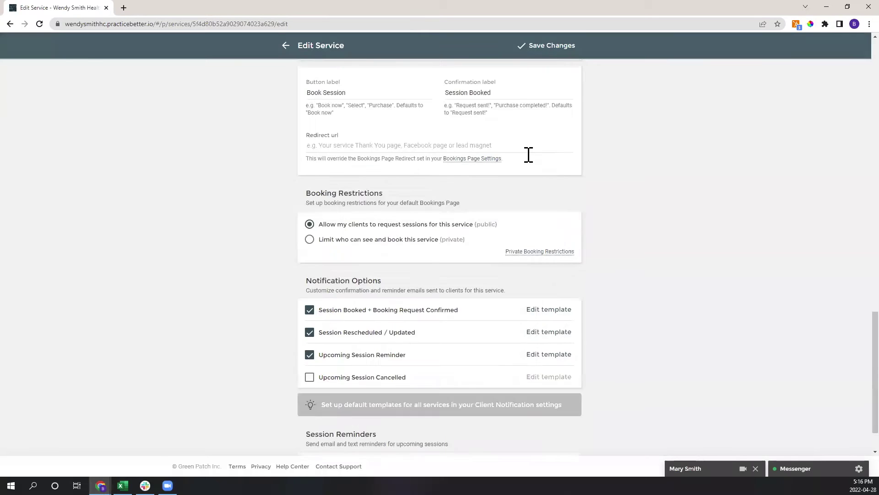
{"action": "left_click", "coordinate": [560, 52]}
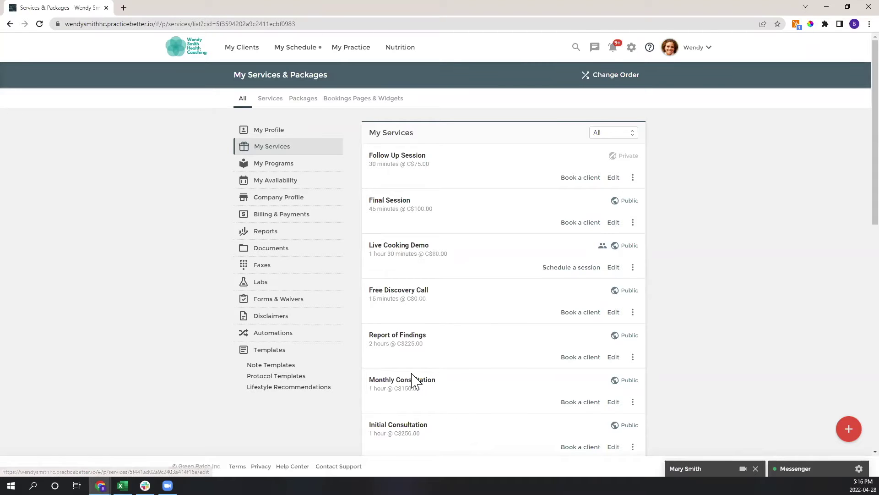
Examine the blank form for adding a Group Class/Service, and return to the services list without saving
{"action": "scroll", "coordinate": [413, 381], "scroll_direction": "down", "scroll_amount": 1}
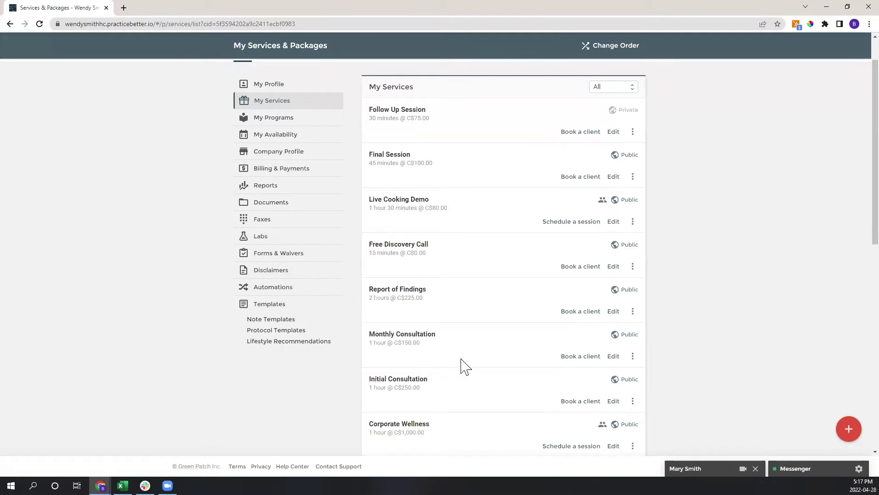
{"action": "scroll", "coordinate": [459, 365], "scroll_direction": "down", "scroll_amount": 2}
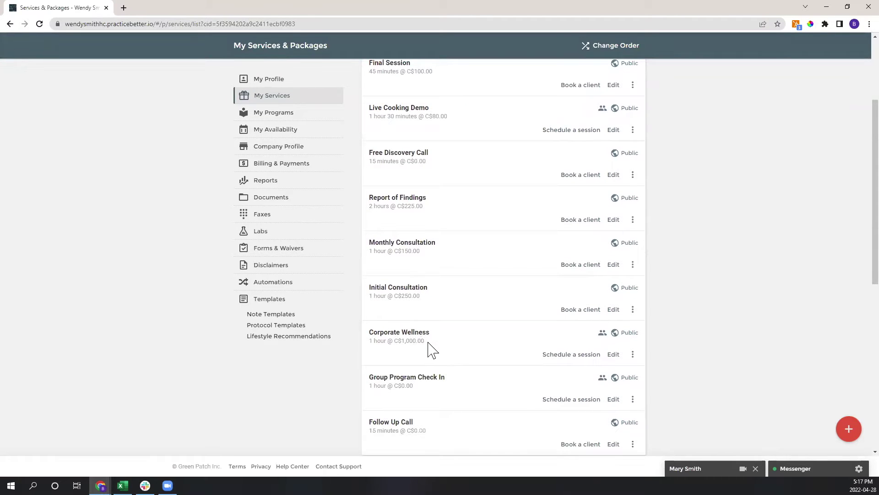
{"action": "scroll", "coordinate": [438, 383], "scroll_direction": "down", "scroll_amount": 1}
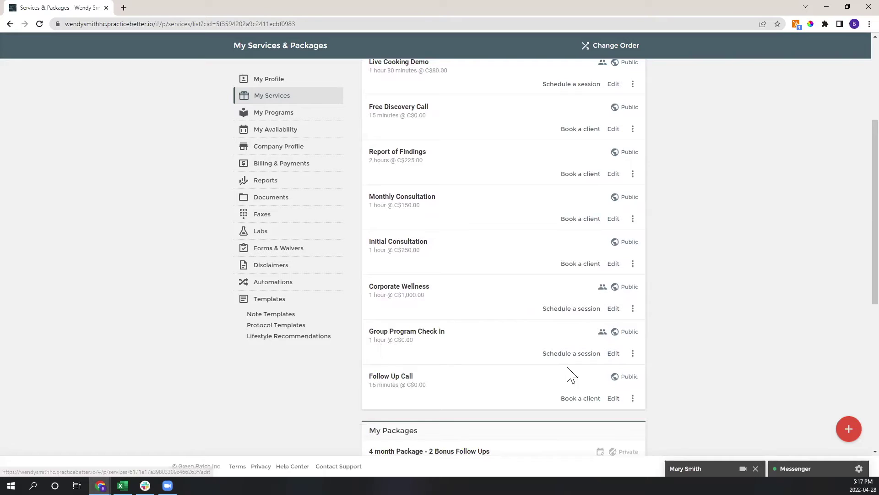
{"action": "mouse_move", "coordinate": [844, 430]}
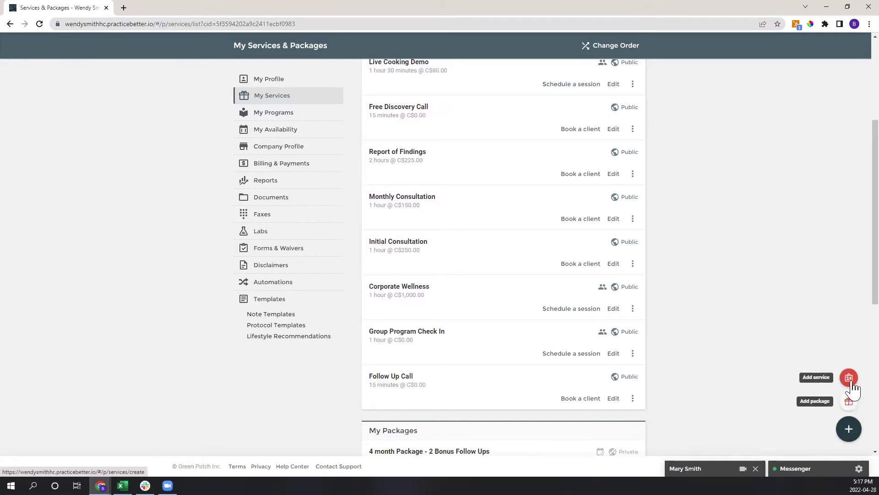
{"action": "left_click", "coordinate": [849, 377]}
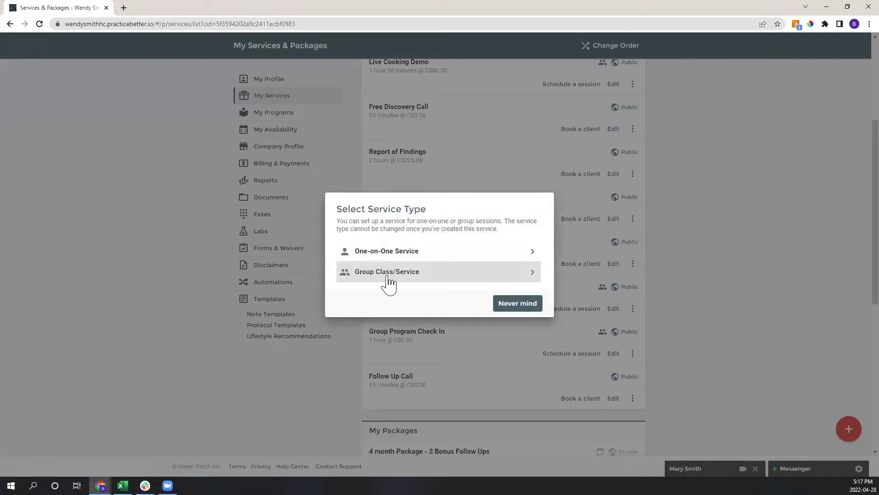
{"action": "left_click", "coordinate": [408, 277]}
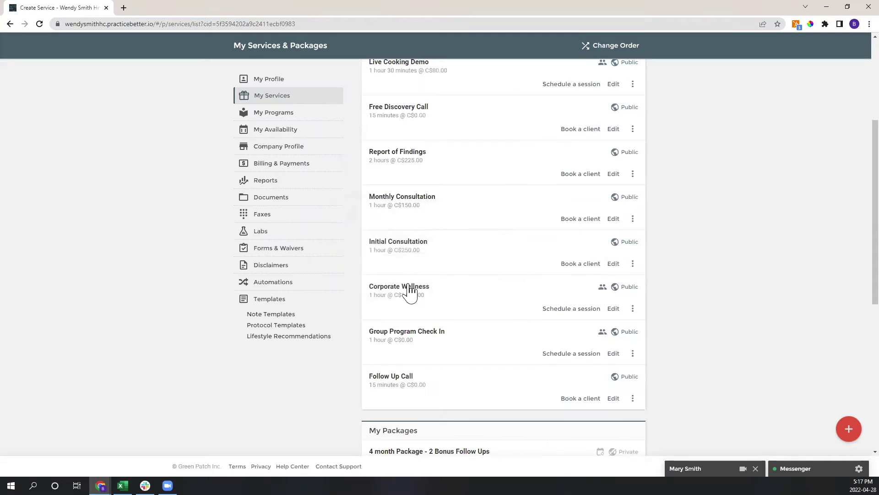
{"action": "scroll", "coordinate": [495, 288], "scroll_direction": "down", "scroll_amount": 6}
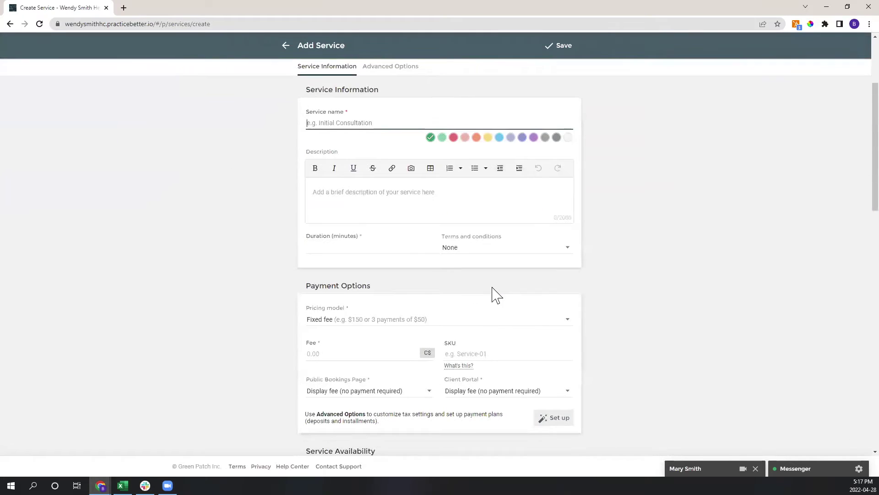
{"action": "scroll", "coordinate": [490, 302], "scroll_direction": "up", "scroll_amount": 4}
{"action": "scroll", "coordinate": [349, 194], "scroll_direction": "up", "scroll_amount": 2}
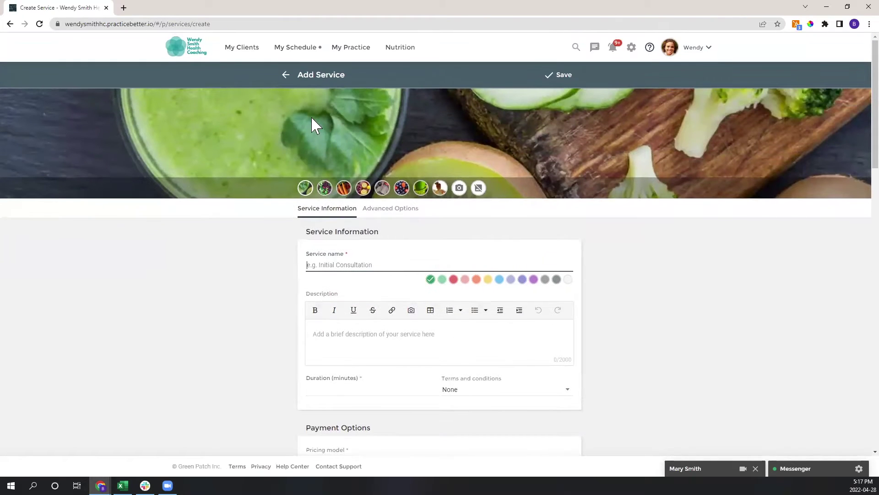
{"action": "left_click", "coordinate": [283, 80]}
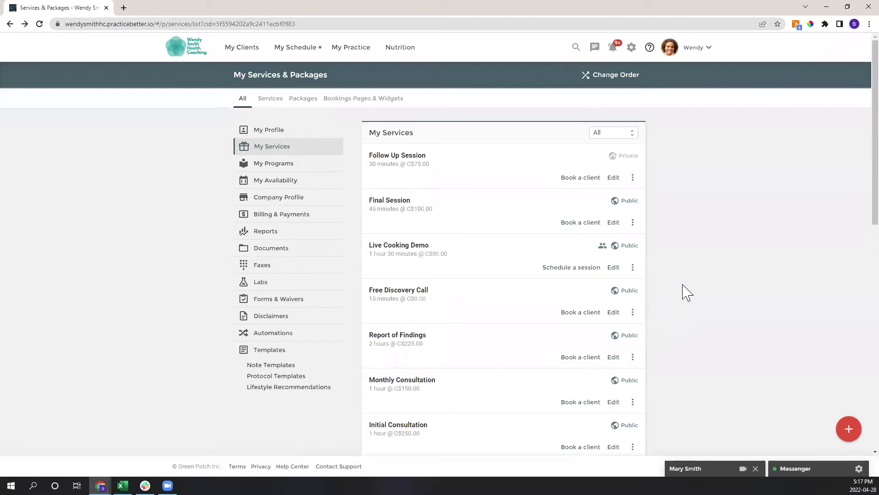
Examine the existing services and the packages listed under My Packages
{"action": "scroll", "coordinate": [682, 291], "scroll_direction": "down", "scroll_amount": 3}
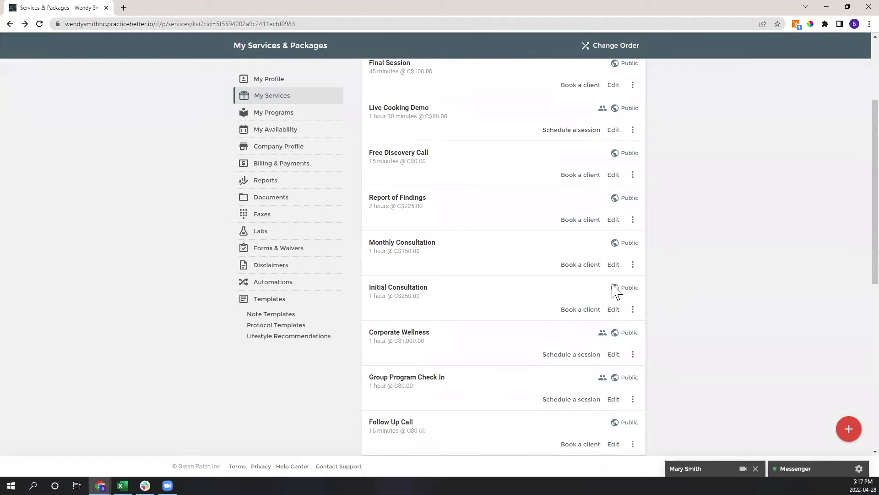
{"action": "scroll", "coordinate": [614, 293], "scroll_direction": "down", "scroll_amount": 1}
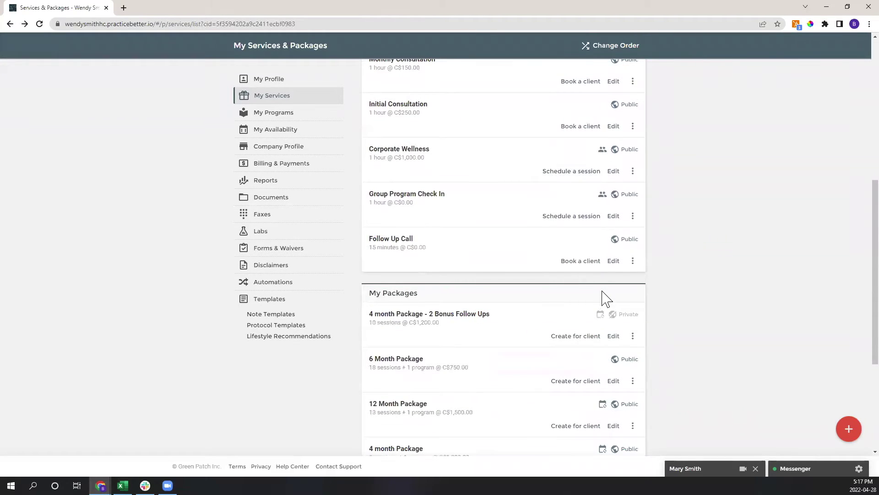
{"action": "scroll", "coordinate": [597, 297], "scroll_direction": "down", "scroll_amount": 2}
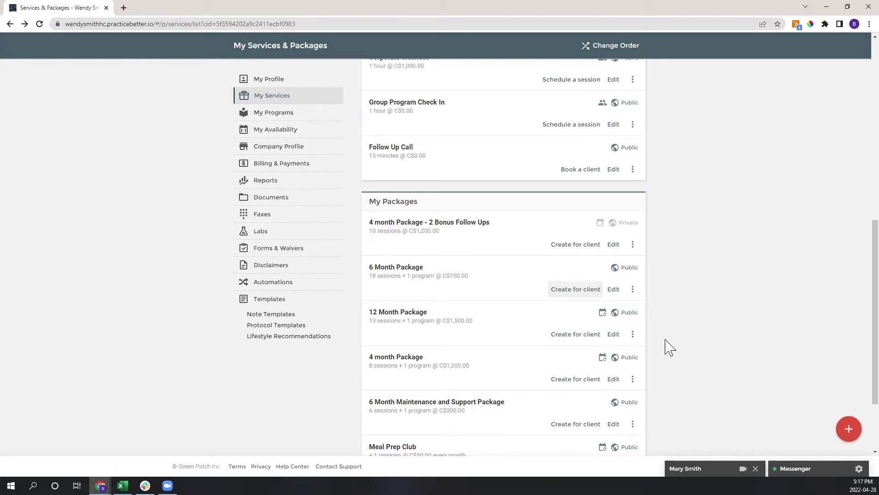
{"action": "scroll", "coordinate": [550, 272], "scroll_direction": "down", "scroll_amount": 1}
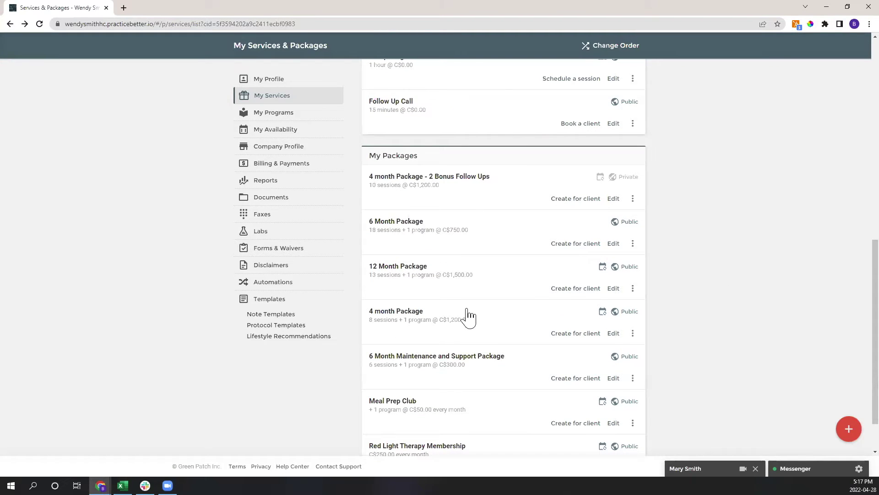
{"action": "scroll", "coordinate": [491, 316], "scroll_direction": "up", "scroll_amount": 2}
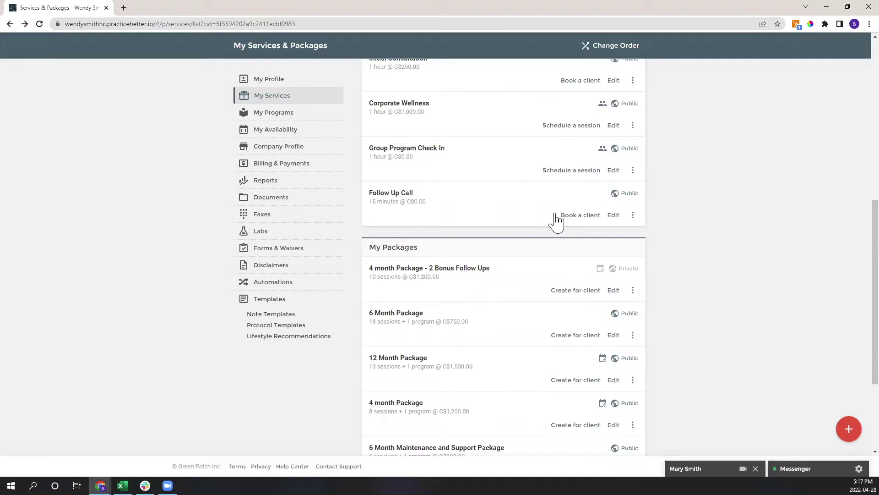
{"action": "scroll", "coordinate": [521, 248], "scroll_direction": "up", "scroll_amount": 2}
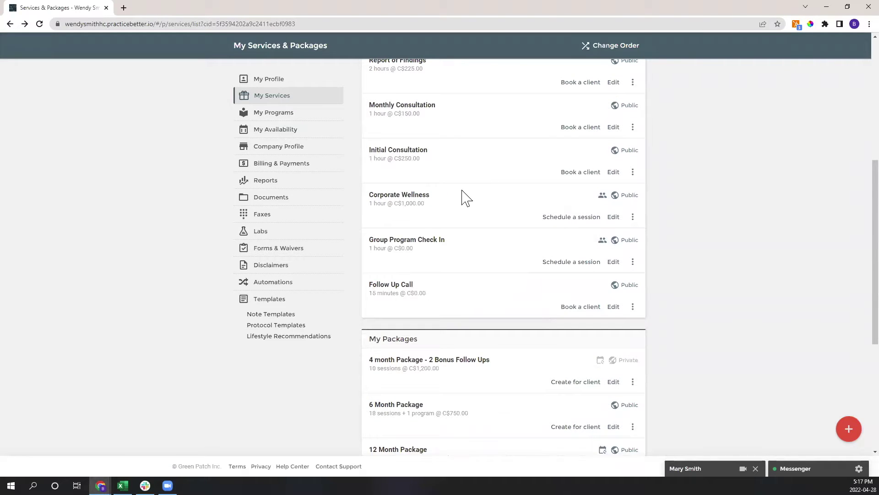
{"action": "scroll", "coordinate": [465, 215], "scroll_direction": "up", "scroll_amount": 2}
{"action": "scroll", "coordinate": [447, 212], "scroll_direction": "down", "scroll_amount": 4}
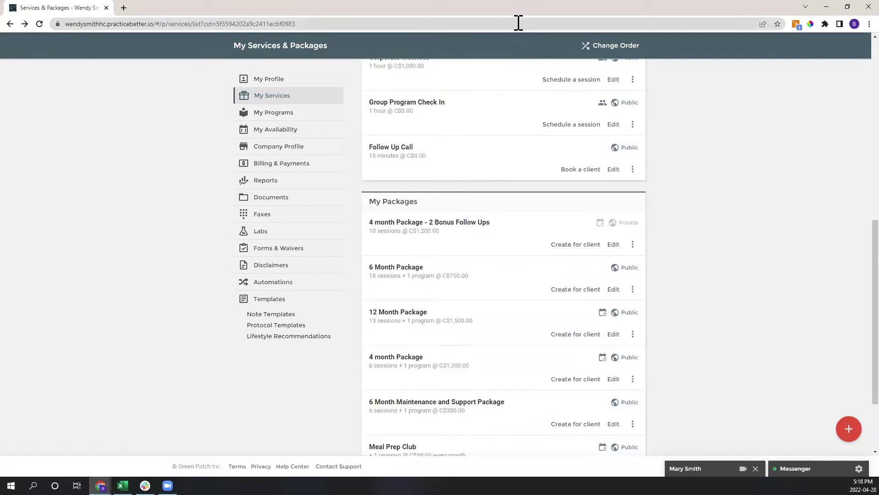
{"action": "scroll", "coordinate": [504, 343], "scroll_direction": "down", "scroll_amount": 1}
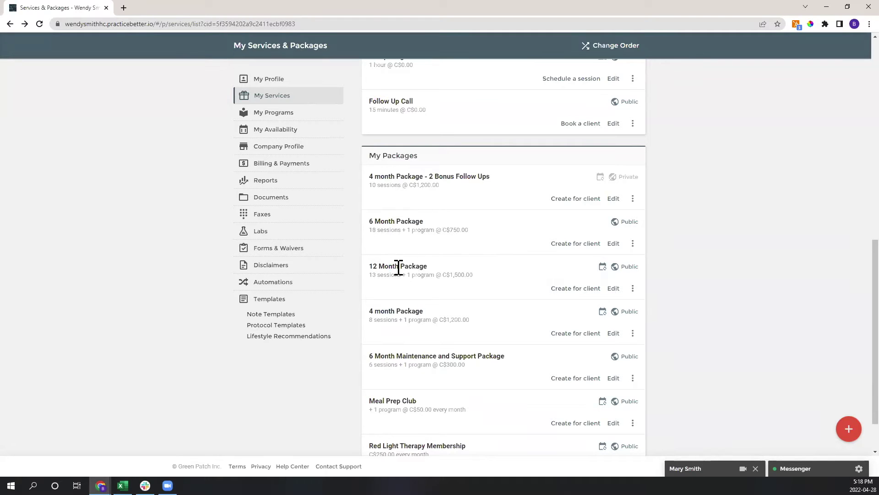
Open the 12 Month Package for editing and examine its package information and payment options
{"action": "left_click", "coordinate": [614, 289]}
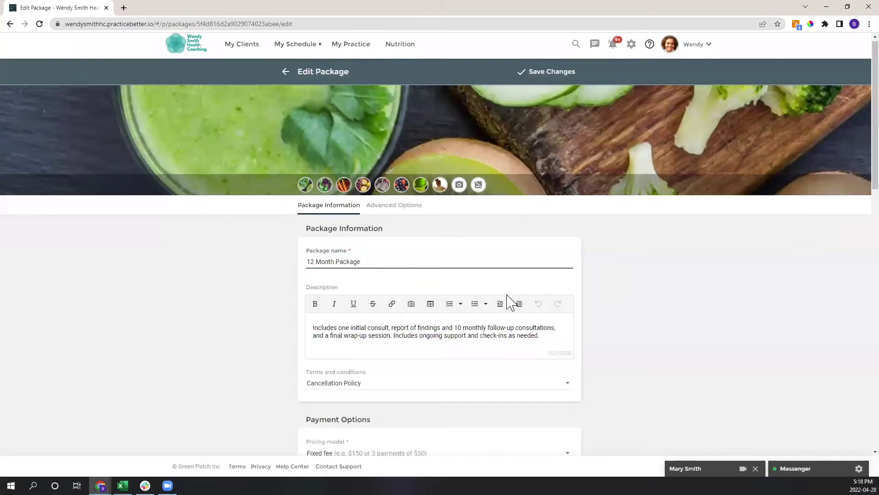
{"action": "scroll", "coordinate": [435, 254], "scroll_direction": "down", "scroll_amount": 1}
{"action": "scroll", "coordinate": [434, 254], "scroll_direction": "down", "scroll_amount": 2}
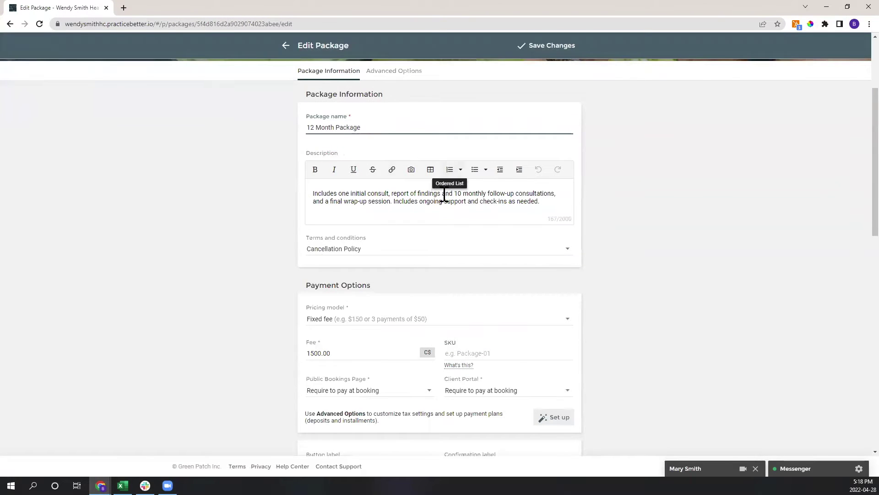
{"action": "scroll", "coordinate": [445, 218], "scroll_direction": "down", "scroll_amount": 1}
{"action": "scroll", "coordinate": [444, 226], "scroll_direction": "down", "scroll_amount": 2}
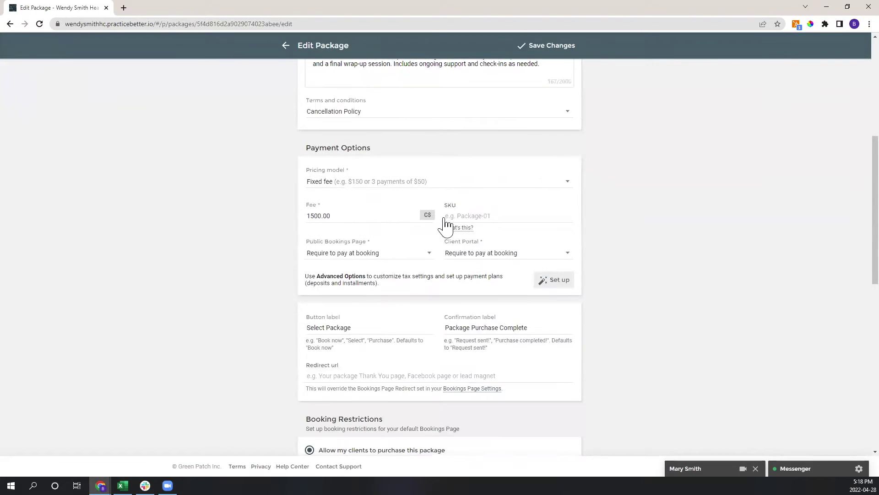
Examine the 12 Month Package's booking restrictions and included sessions, checking the Follow Up Session's settings and saving them as they are
{"action": "scroll", "coordinate": [392, 236], "scroll_direction": "down", "scroll_amount": 5}
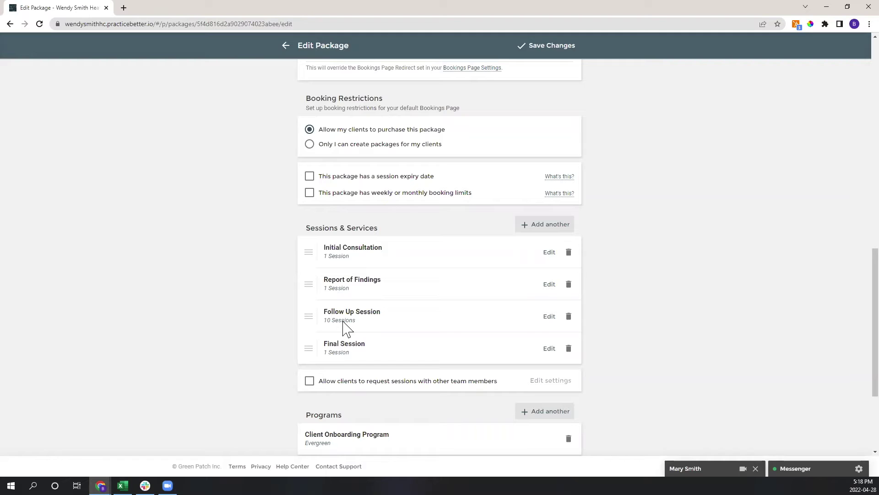
{"action": "left_click", "coordinate": [549, 316]}
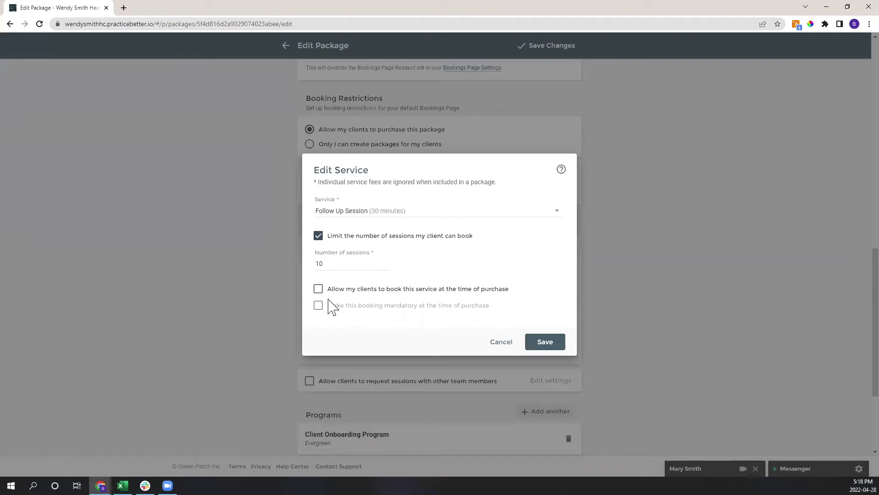
{"action": "left_click", "coordinate": [338, 263]}
{"action": "double_click", "coordinate": [320, 263]}
{"action": "left_click", "coordinate": [409, 275]}
{"action": "left_click", "coordinate": [545, 342]}
{"action": "scroll", "coordinate": [435, 327], "scroll_direction": "down", "scroll_amount": 2}
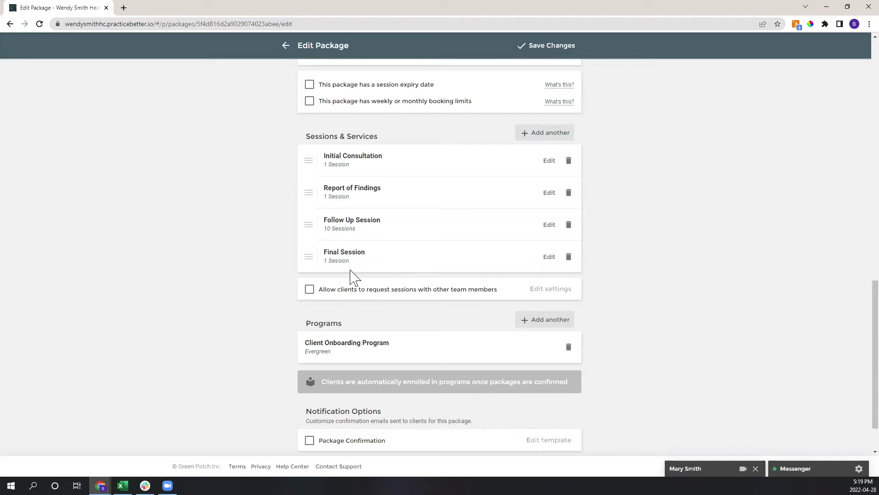
Examine the package's Final Session and Client Onboarding Program entries, and save the package
{"action": "left_click_drag", "start_coordinate": [350, 259], "coordinate": [329, 252]}
{"action": "left_click", "coordinate": [385, 253]}
{"action": "scroll", "coordinate": [414, 253], "scroll_direction": "down", "scroll_amount": 1}
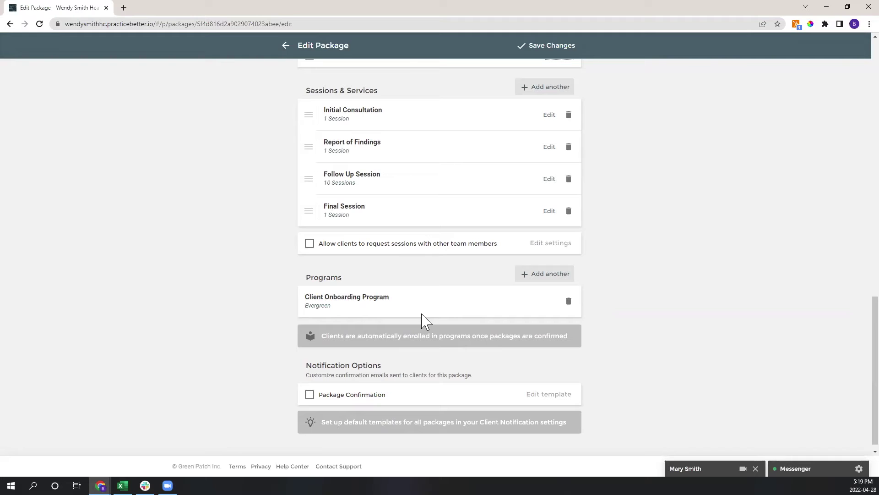
{"action": "triple_click", "coordinate": [306, 298]}
{"action": "left_click", "coordinate": [306, 299]}
{"action": "triple_click", "coordinate": [306, 298]}
{"action": "left_click", "coordinate": [408, 301]}
{"action": "scroll", "coordinate": [408, 302], "scroll_direction": "down", "scroll_amount": 1}
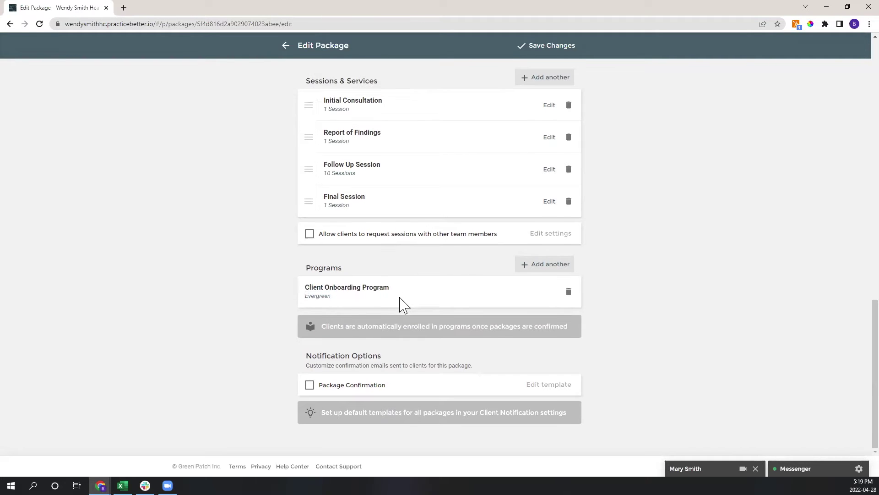
{"action": "left_click", "coordinate": [548, 46]}
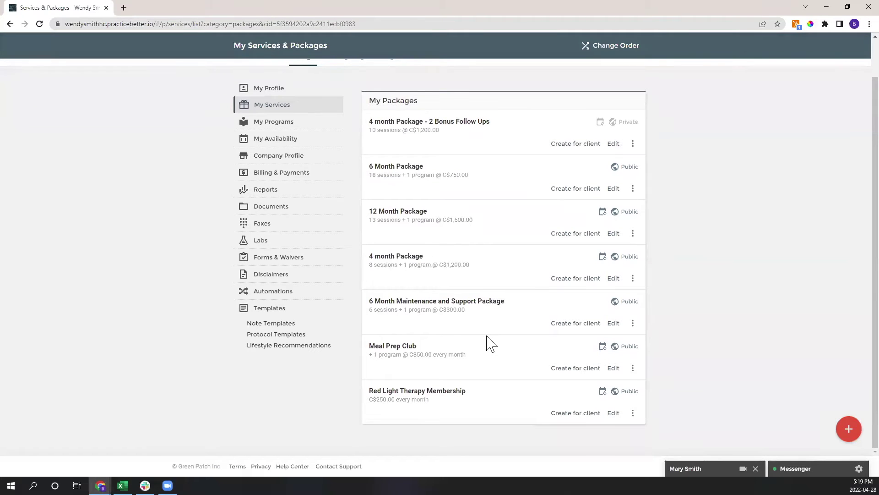
Open the Initial Consultation service for editing and go to the Bookings Page Forms in its advanced options
{"action": "scroll", "coordinate": [423, 330], "scroll_direction": "up", "scroll_amount": 1}
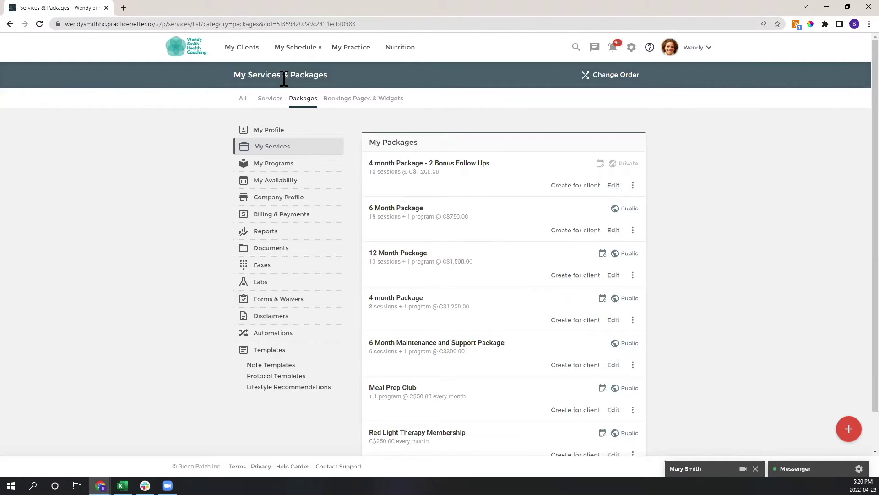
{"action": "left_click", "coordinate": [273, 100]}
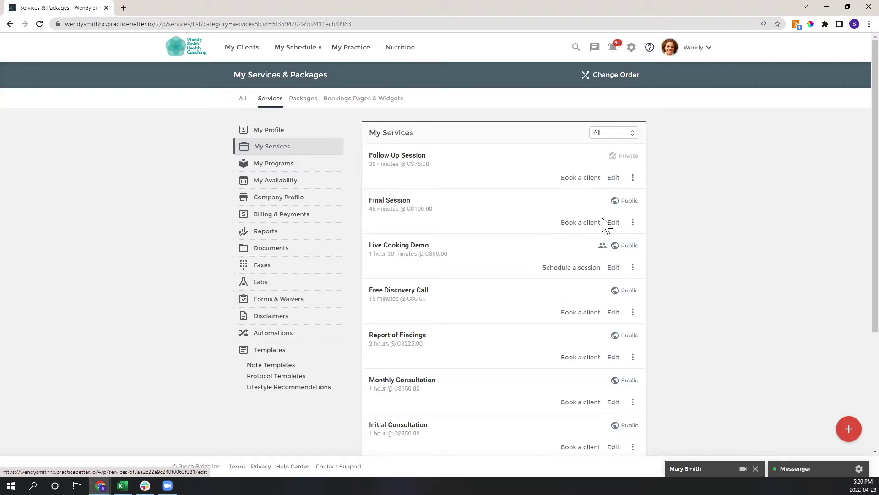
{"action": "scroll", "coordinate": [591, 242], "scroll_direction": "down", "scroll_amount": 1}
{"action": "left_click", "coordinate": [613, 402]}
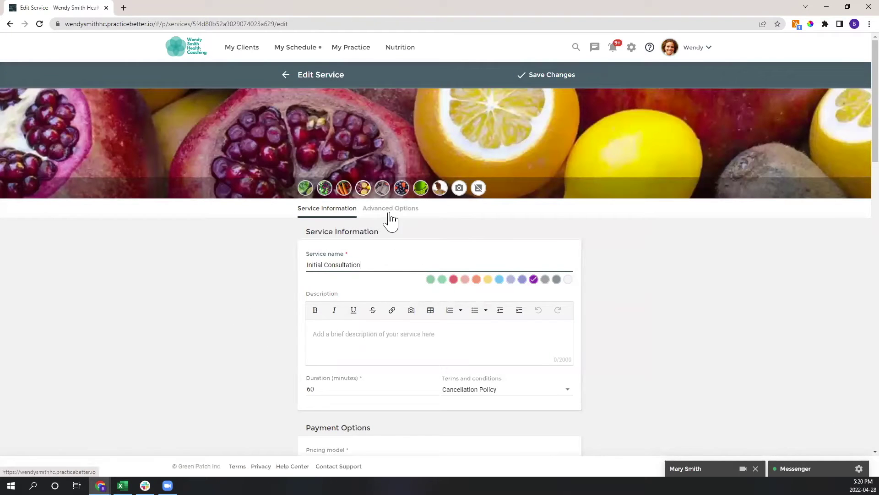
{"action": "left_click", "coordinate": [390, 210]}
{"action": "scroll", "coordinate": [531, 253], "scroll_direction": "down", "scroll_amount": 5}
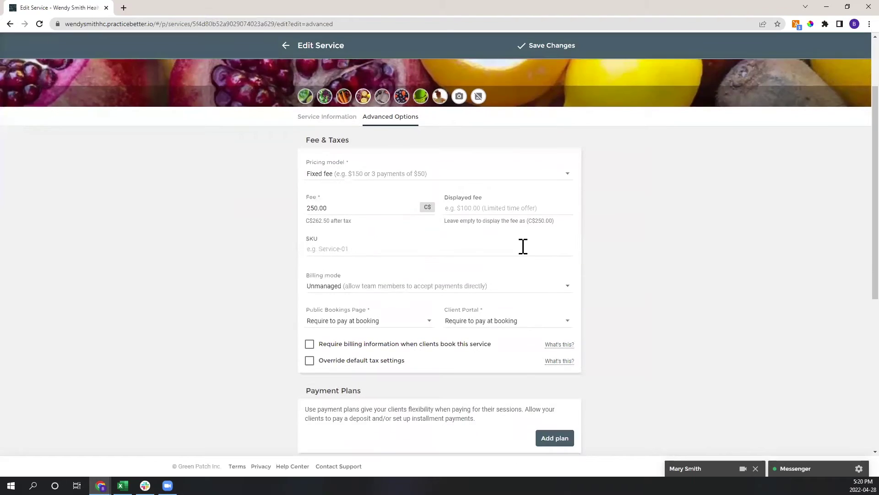
{"action": "scroll", "coordinate": [552, 304], "scroll_direction": "down", "scroll_amount": 2}
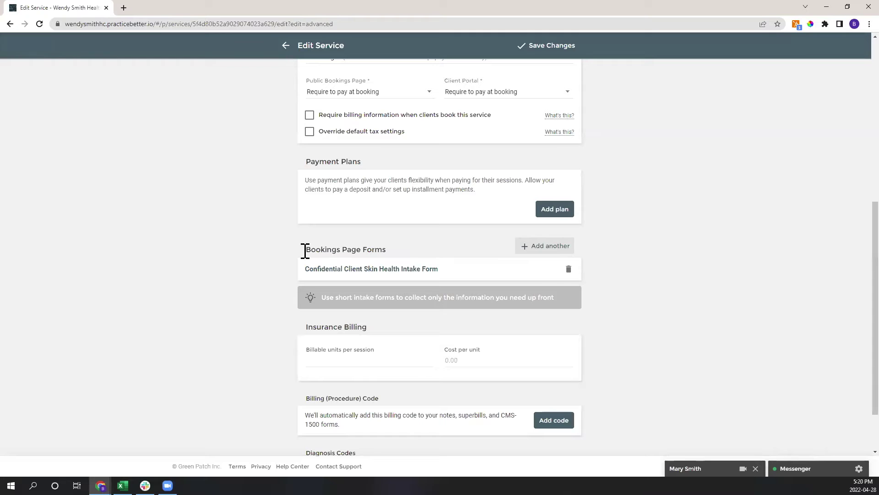
Replace the Confidential Client Skin Health Intake Form with the Intake Questionnaire as the bookings page form, and save the service changes
{"action": "left_click", "coordinate": [568, 270]}
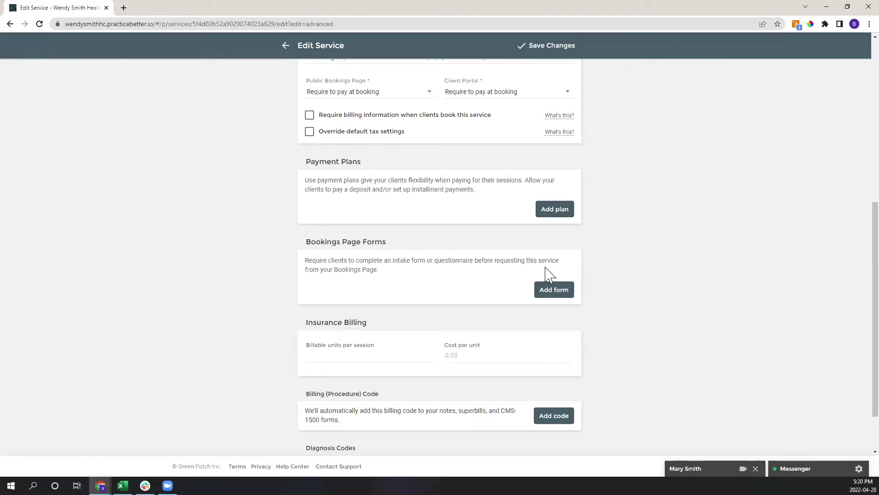
{"action": "left_click", "coordinate": [560, 295]}
{"action": "left_click", "coordinate": [448, 270]}
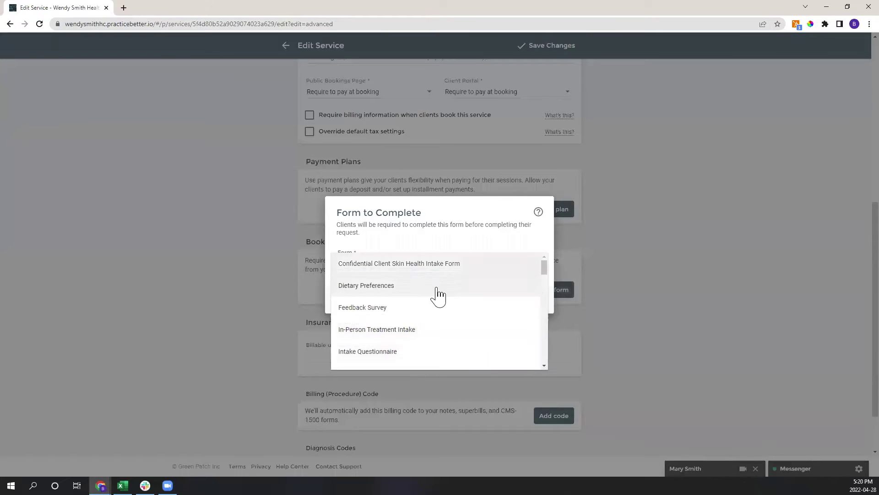
{"action": "scroll", "coordinate": [438, 295], "scroll_direction": "down", "scroll_amount": 2}
{"action": "left_click", "coordinate": [391, 308]}
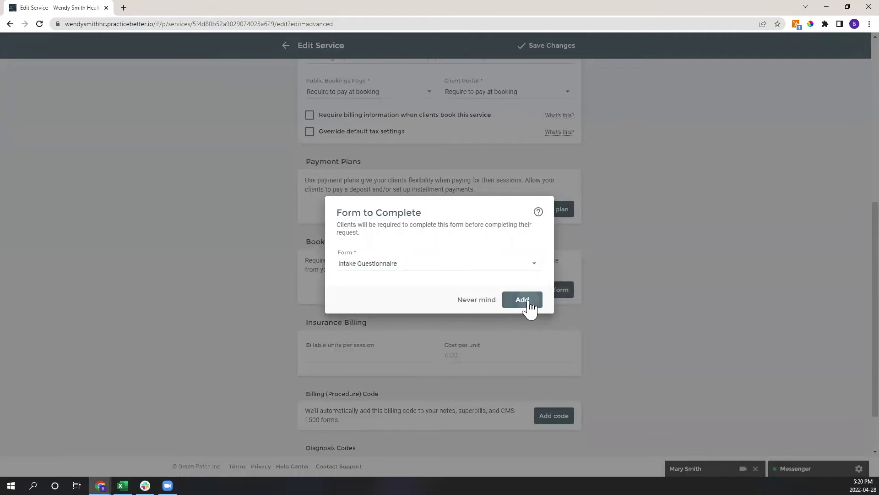
{"action": "left_click", "coordinate": [522, 300]}
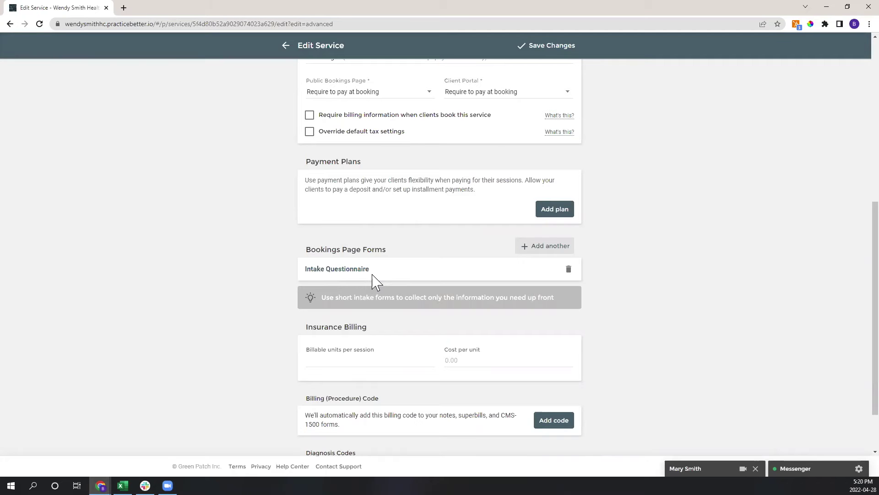
{"action": "scroll", "coordinate": [408, 275], "scroll_direction": "down", "scroll_amount": 1}
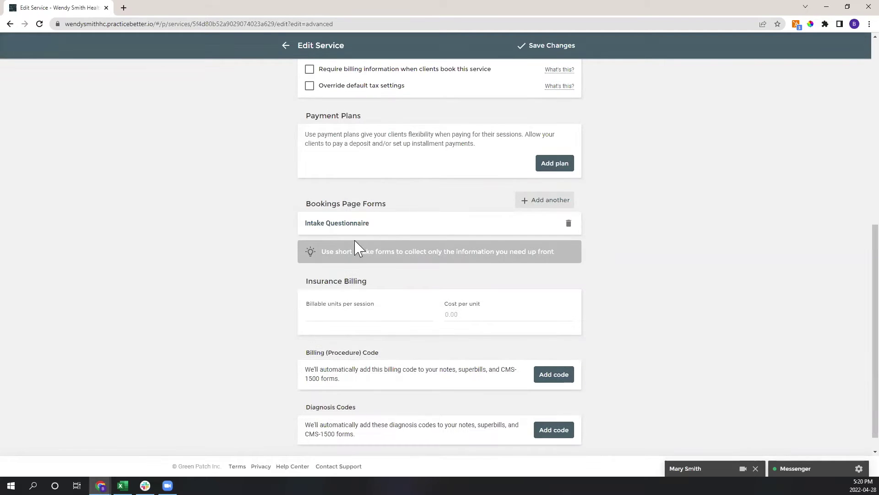
{"action": "scroll", "coordinate": [387, 334], "scroll_direction": "up", "scroll_amount": 3}
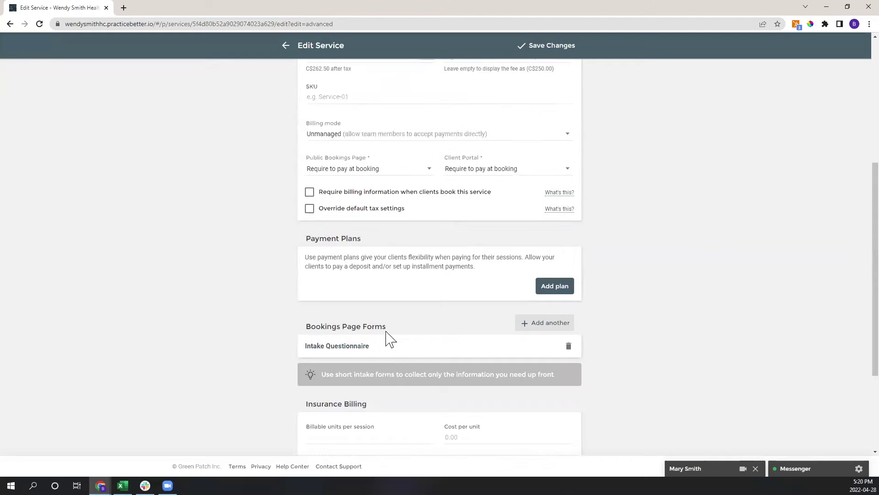
{"action": "left_click", "coordinate": [546, 60]}
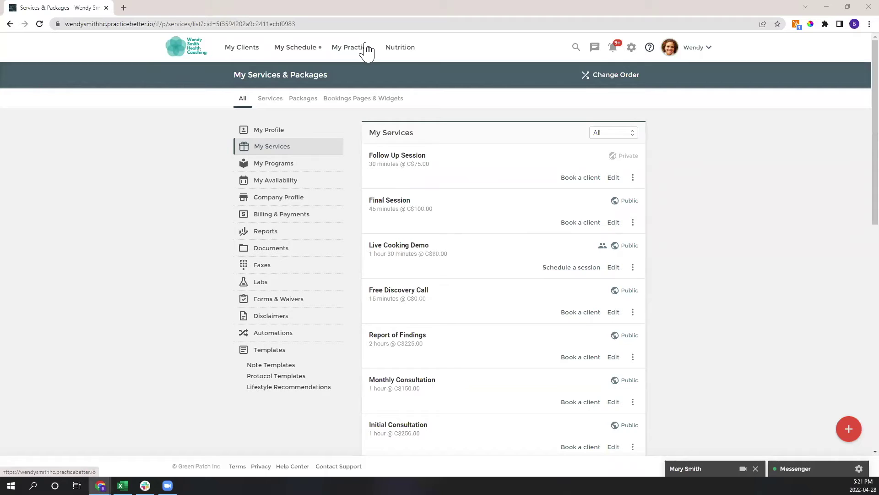
Add a one-on-one availability slot on Wednesday, April 27, from 9:00 am to 12:30 pm, recurring every week on Wednesdays
{"action": "mouse_move", "coordinate": [358, 49]}
{"action": "left_click", "coordinate": [324, 120]}
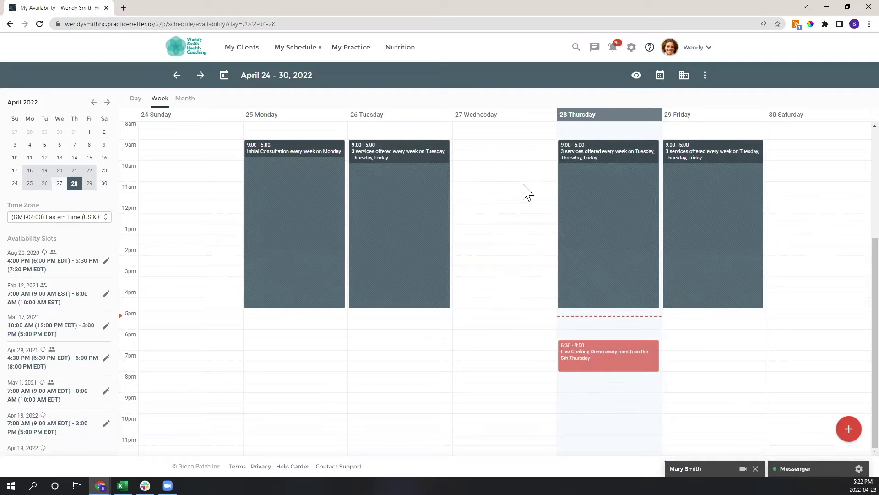
{"action": "left_click_drag", "start_coordinate": [489, 145], "coordinate": [502, 221]}
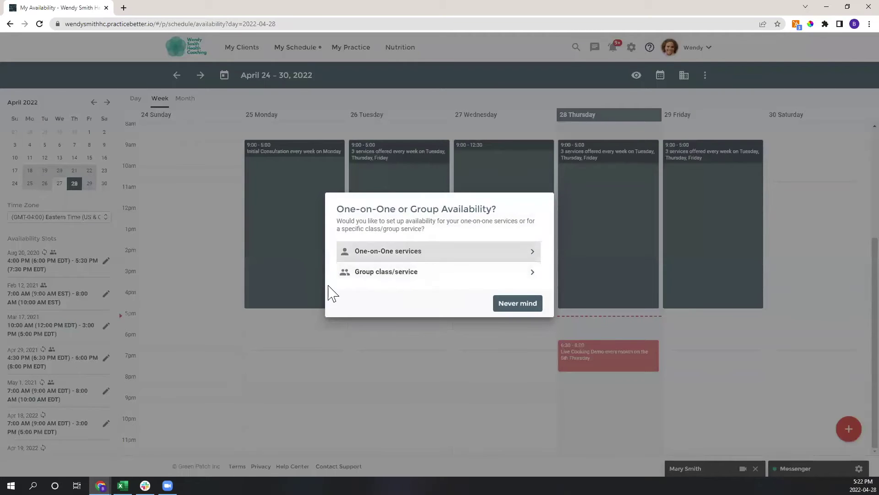
{"action": "left_click", "coordinate": [412, 259]}
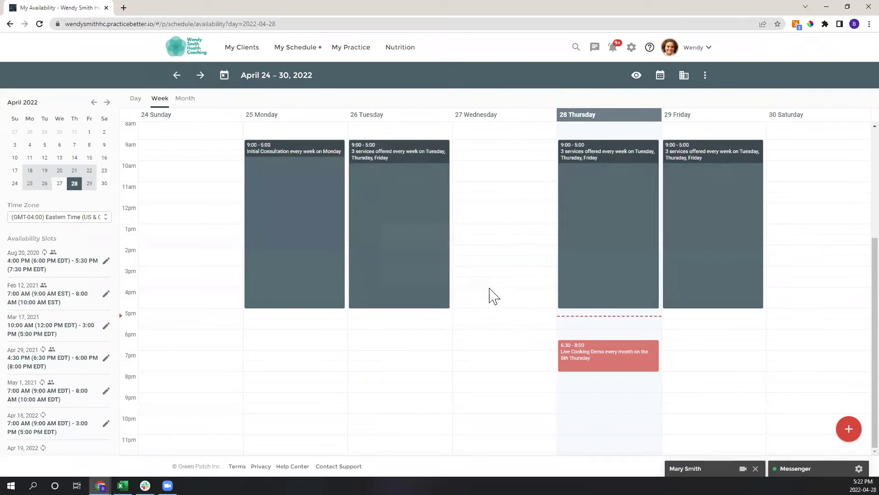
{"action": "left_click", "coordinate": [351, 222]}
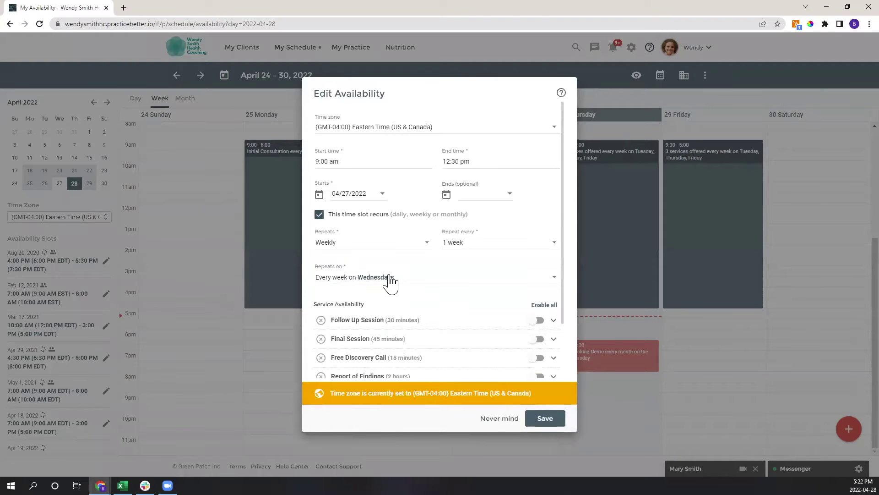
Enable Follow Up Session restricted to Online/Video chat, plus Final Session and Free Discovery Call with all service methods, for the Wednesday slot
{"action": "scroll", "coordinate": [419, 277], "scroll_direction": "down", "scroll_amount": 2}
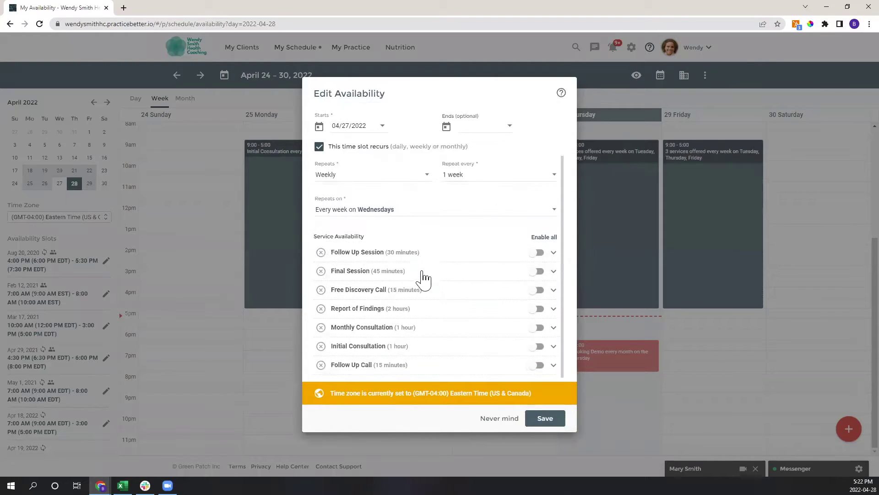
{"action": "scroll", "coordinate": [414, 220], "scroll_direction": "up", "scroll_amount": 2}
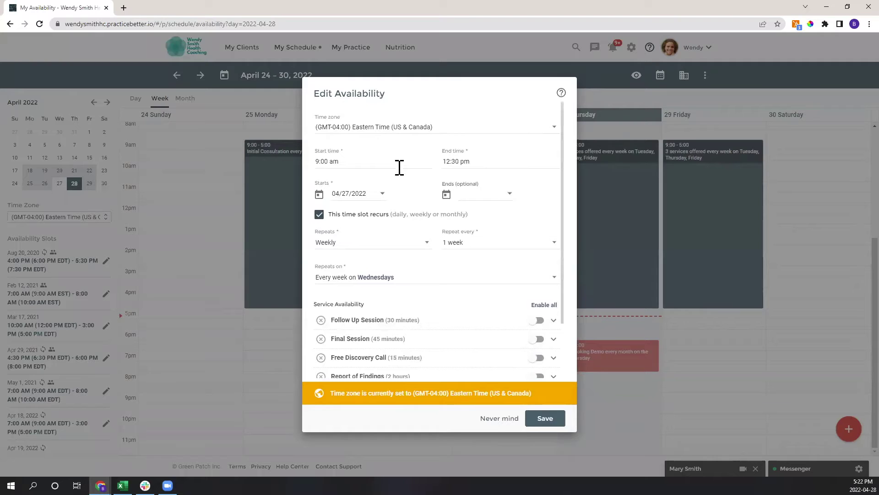
{"action": "scroll", "coordinate": [495, 174], "scroll_direction": "down", "scroll_amount": 1}
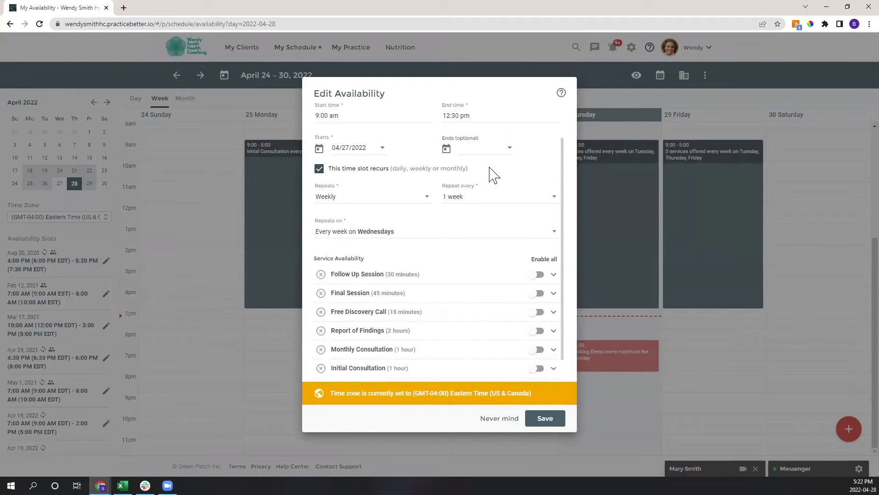
{"action": "scroll", "coordinate": [485, 174], "scroll_direction": "down", "scroll_amount": 1}
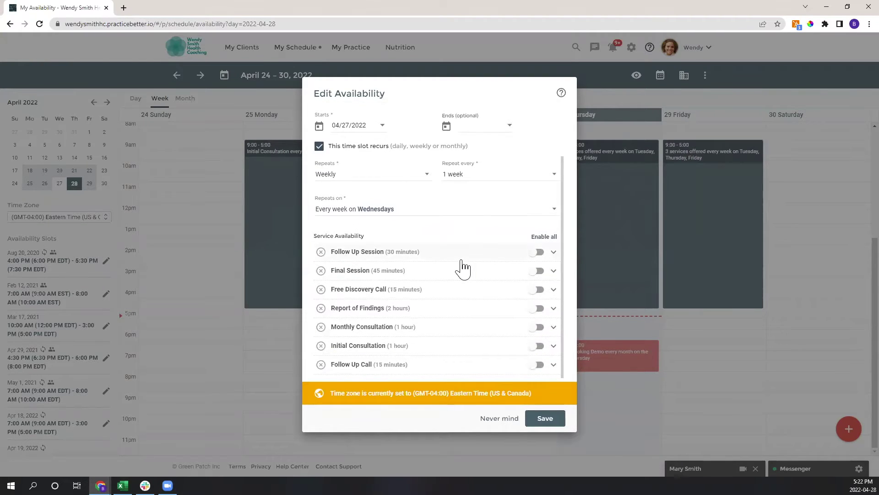
{"action": "left_click", "coordinate": [537, 251]}
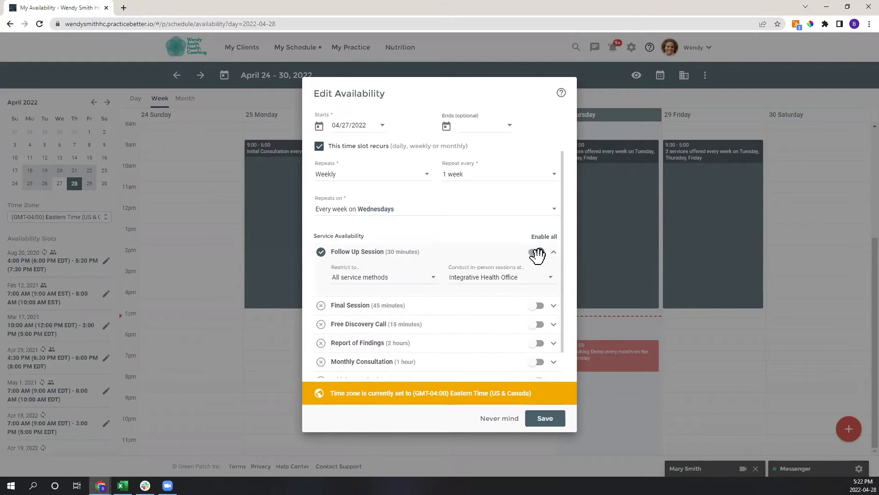
{"action": "left_click", "coordinate": [424, 280]}
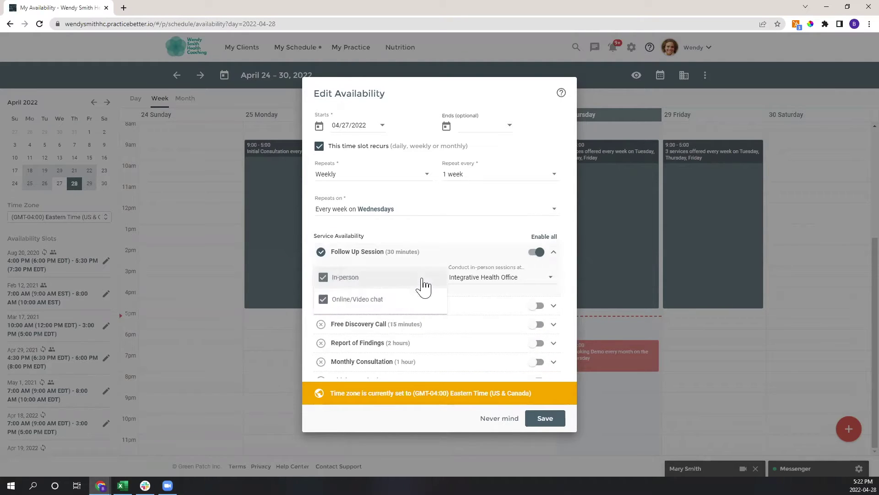
{"action": "left_click", "coordinate": [339, 285]}
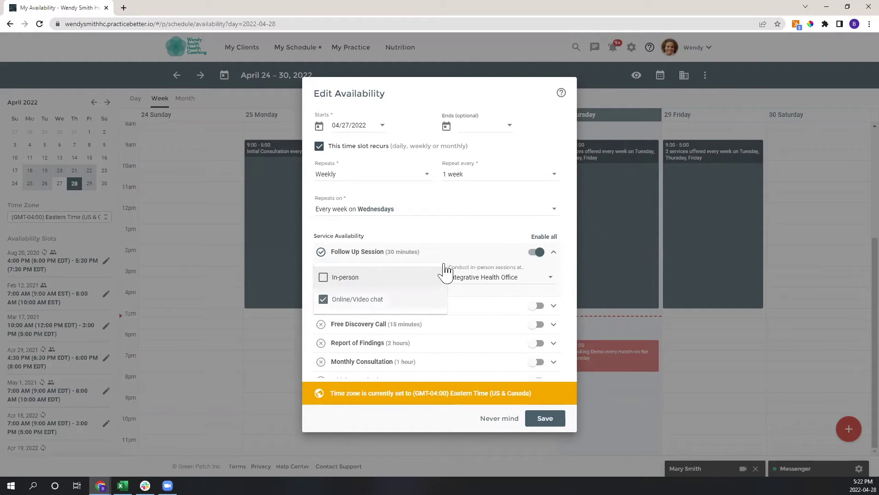
{"action": "left_click", "coordinate": [472, 235]}
{"action": "scroll", "coordinate": [434, 263], "scroll_direction": "down", "scroll_amount": 1}
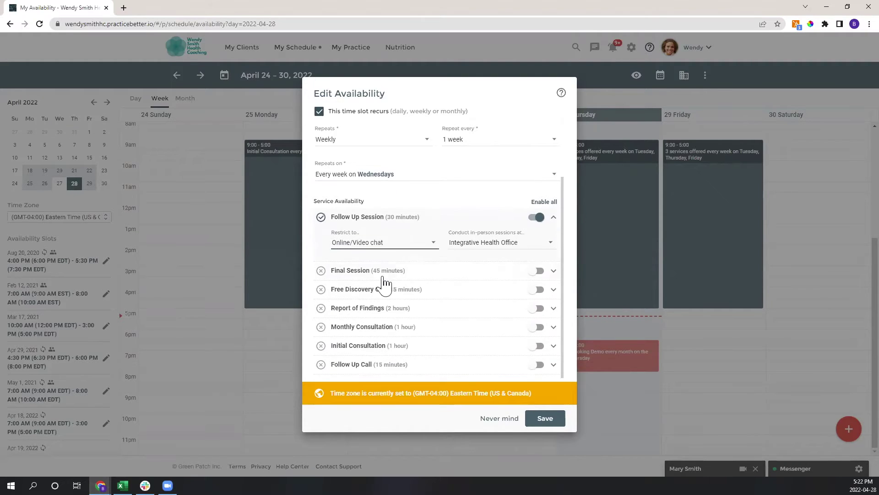
{"action": "left_click", "coordinate": [535, 270]}
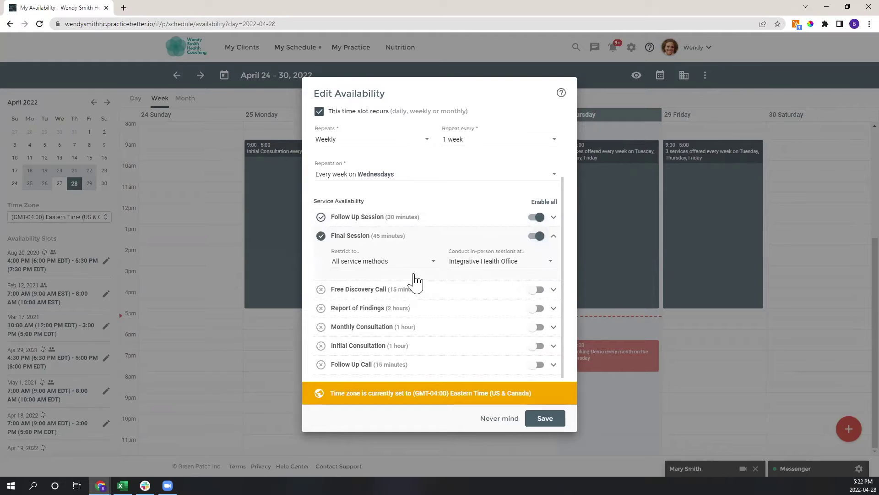
{"action": "left_click", "coordinate": [533, 288]}
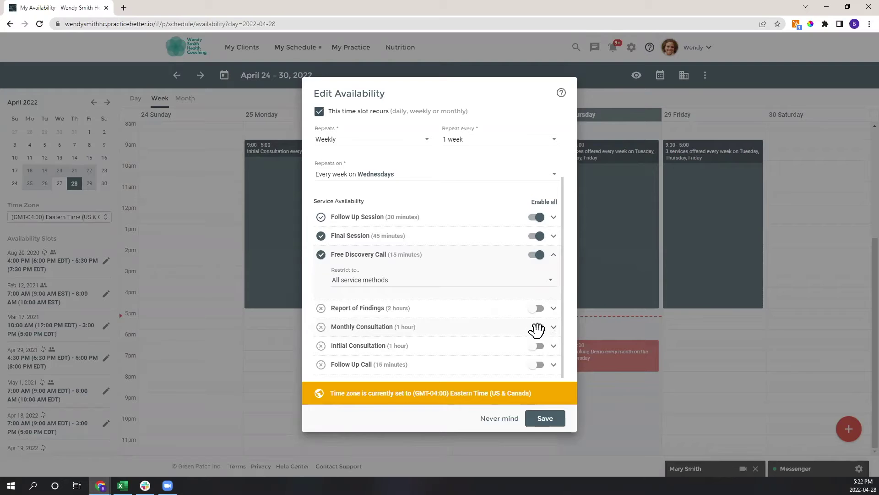
Enable Monthly Consultation and Initial Consultation for the Wednesday slot, restricting both to Online/Video chat
{"action": "left_click", "coordinate": [536, 327]}
{"action": "left_click", "coordinate": [406, 323]}
{"action": "left_click", "coordinate": [348, 319]}
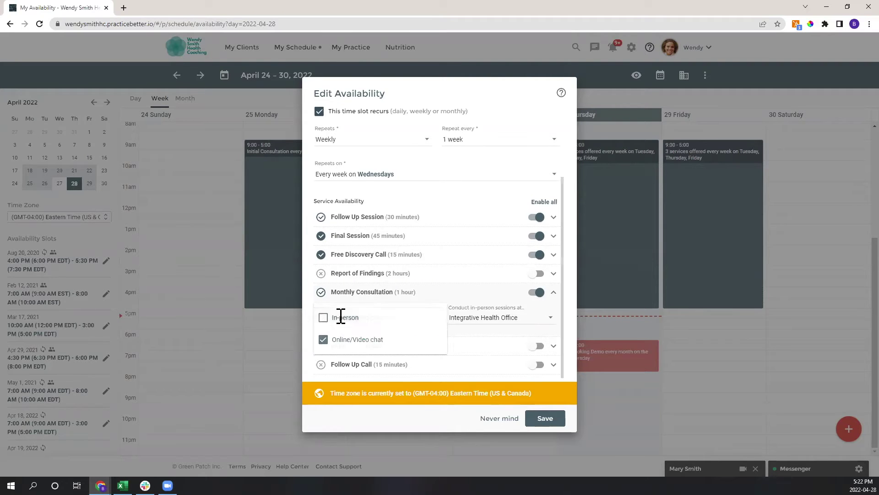
{"action": "key", "text": "Escape"}
{"action": "left_click", "coordinate": [537, 344]}
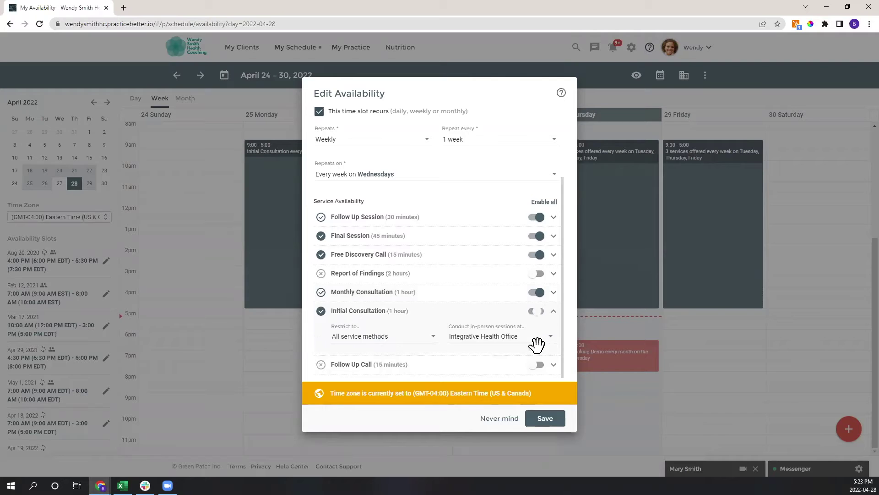
{"action": "left_click", "coordinate": [357, 338]}
{"action": "left_click", "coordinate": [351, 343]}
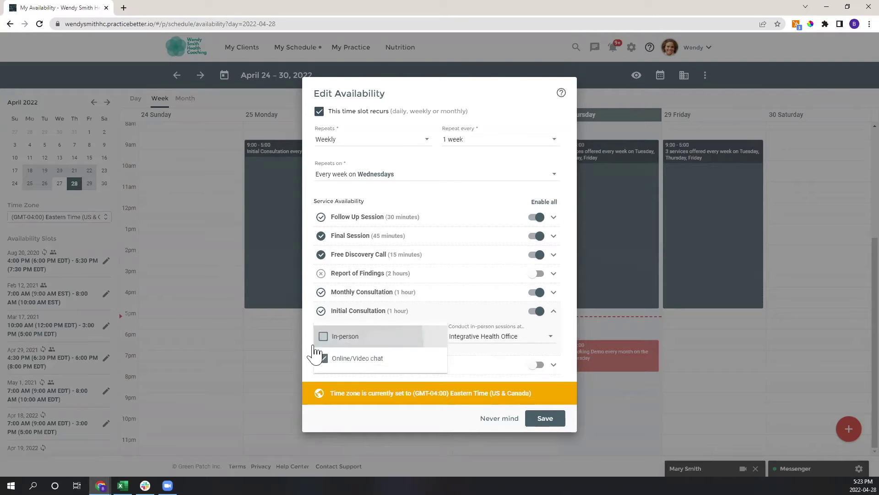
Enable Follow Up Call restricted to Online/Video chat for the Wednesday morning slot, and save the availability
{"action": "left_click", "coordinate": [311, 349]}
{"action": "left_click", "coordinate": [537, 364]}
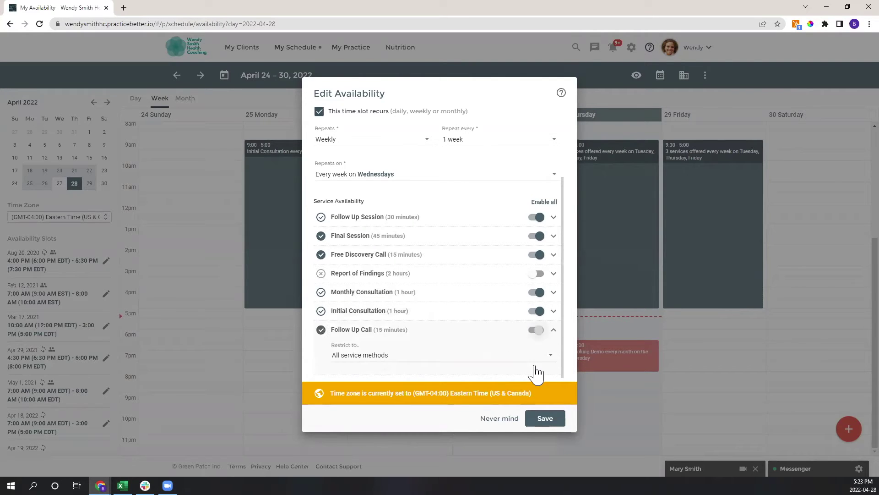
{"action": "left_click", "coordinate": [415, 360]}
{"action": "left_click", "coordinate": [379, 365]}
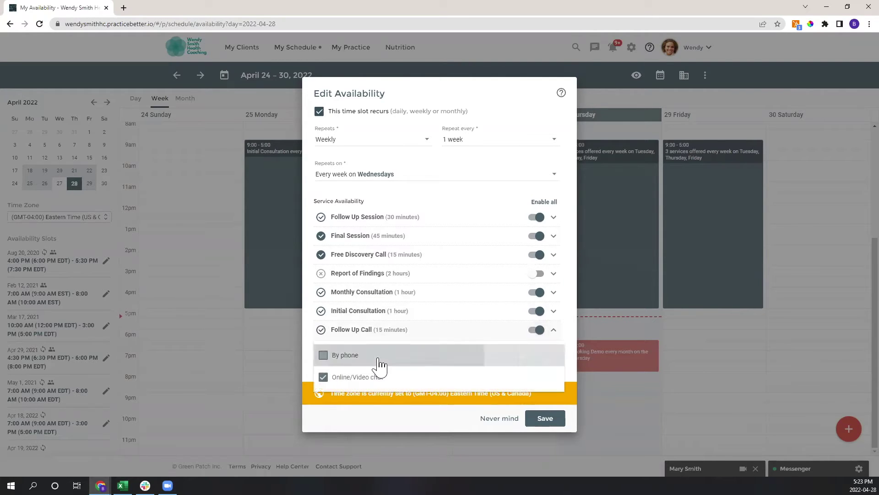
{"action": "left_click", "coordinate": [310, 344]}
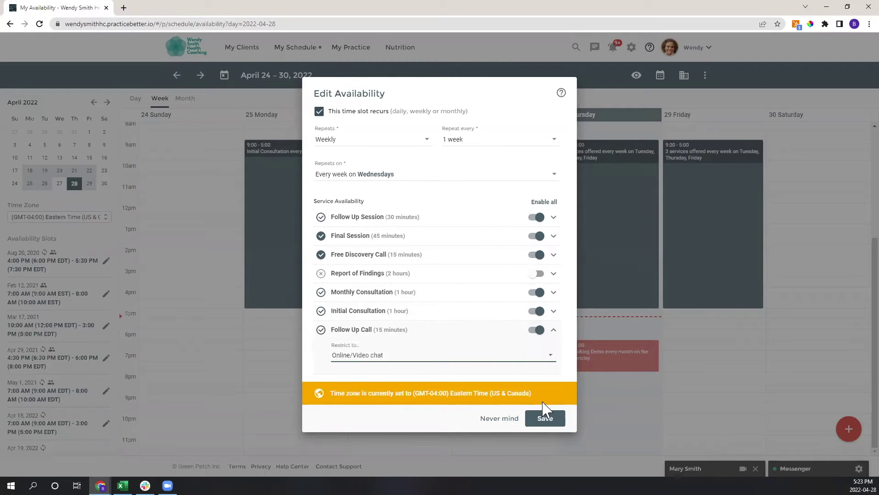
{"action": "scroll", "coordinate": [534, 281], "scroll_direction": "up", "scroll_amount": 1}
{"action": "scroll", "coordinate": [540, 348], "scroll_direction": "down", "scroll_amount": 1}
{"action": "left_click", "coordinate": [545, 418]}
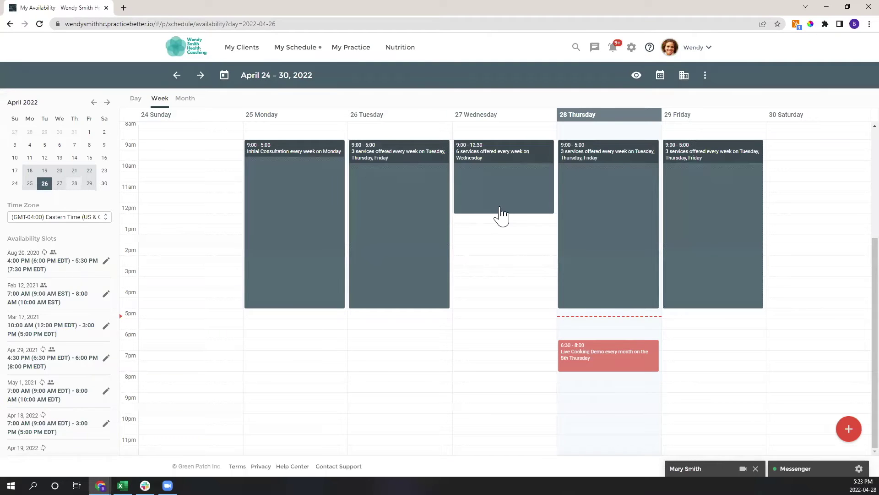
Add a one-on-one availability slot on Wednesday, April 27, from 2:30 pm to 5:00 pm, recurring every week on Wednesdays
{"action": "left_click", "coordinate": [486, 236]}
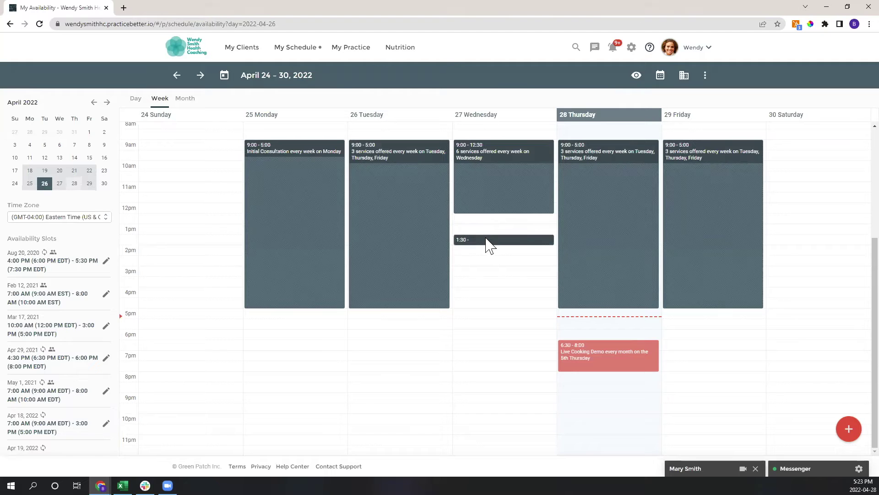
{"action": "left_click_drag", "start_coordinate": [483, 233], "coordinate": [483, 308]}
{"action": "left_click", "coordinate": [433, 254]}
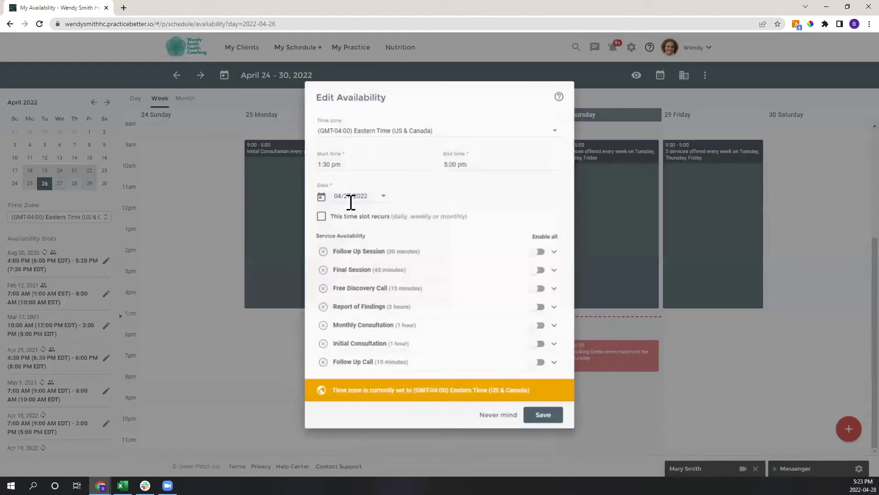
{"action": "left_click", "coordinate": [353, 166]}
{"action": "scroll", "coordinate": [341, 224], "scroll_direction": "down", "scroll_amount": 3}
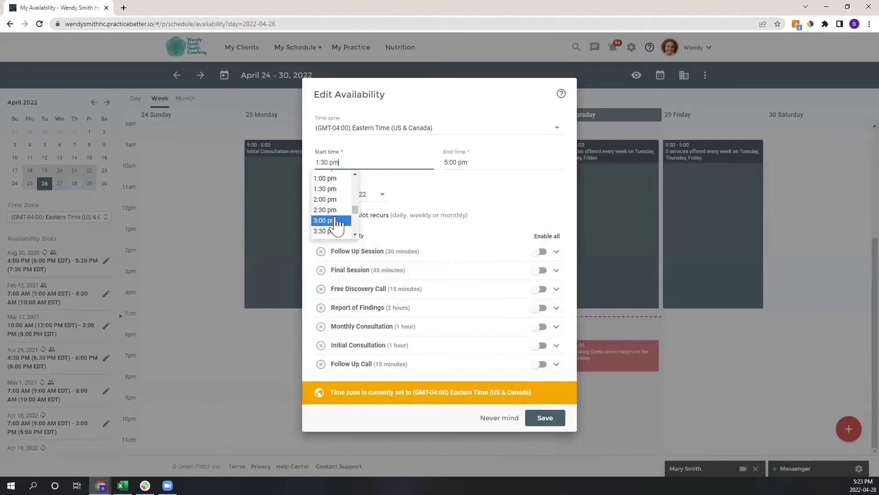
{"action": "left_click", "coordinate": [326, 210]}
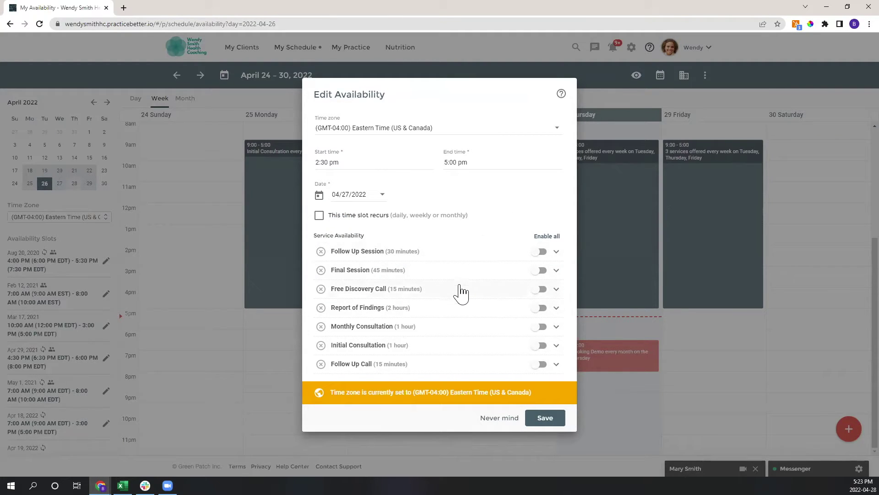
{"action": "left_click", "coordinate": [319, 215]}
{"action": "scroll", "coordinate": [432, 262], "scroll_direction": "down", "scroll_amount": 2}
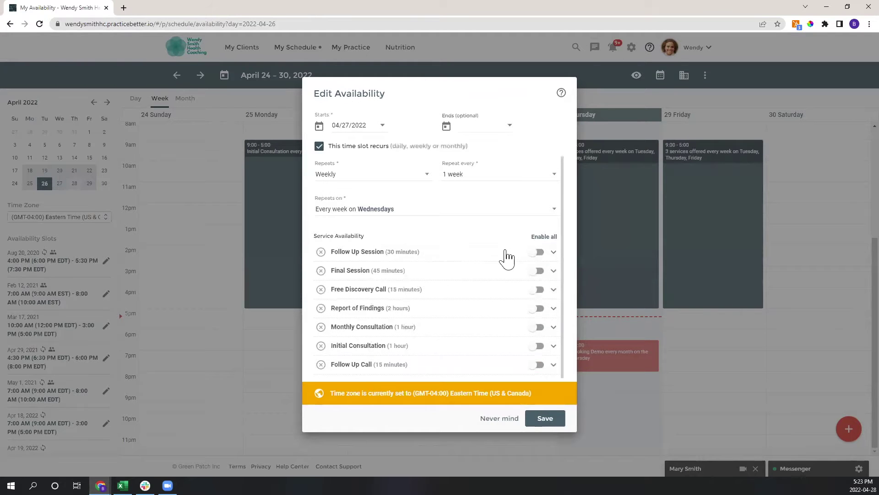
Enable Follow Up Session for the Wednesday afternoon slot, restricted to Online/Video chat
{"action": "left_click", "coordinate": [535, 252]}
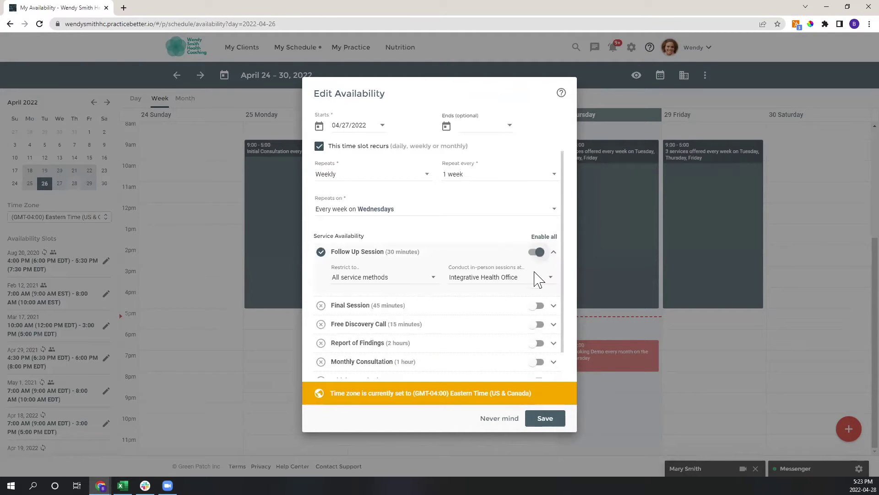
{"action": "left_click", "coordinate": [372, 278]}
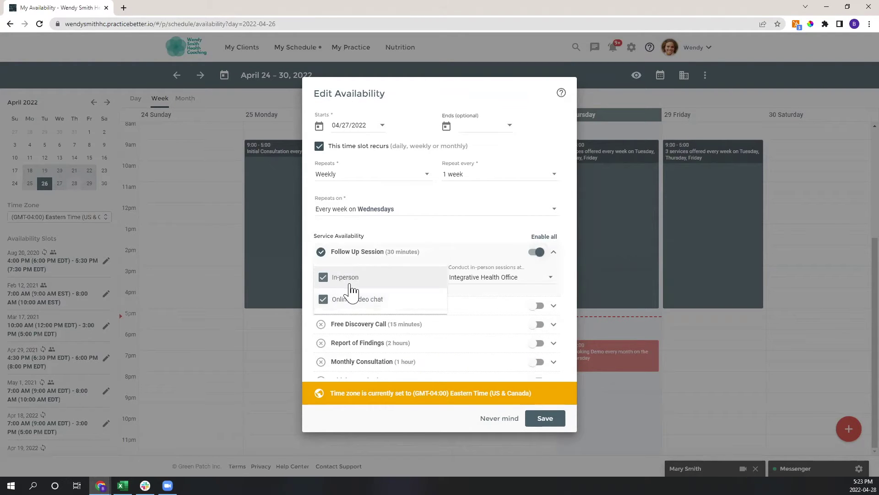
{"action": "left_click", "coordinate": [341, 287]}
{"action": "left_click", "coordinate": [471, 243]}
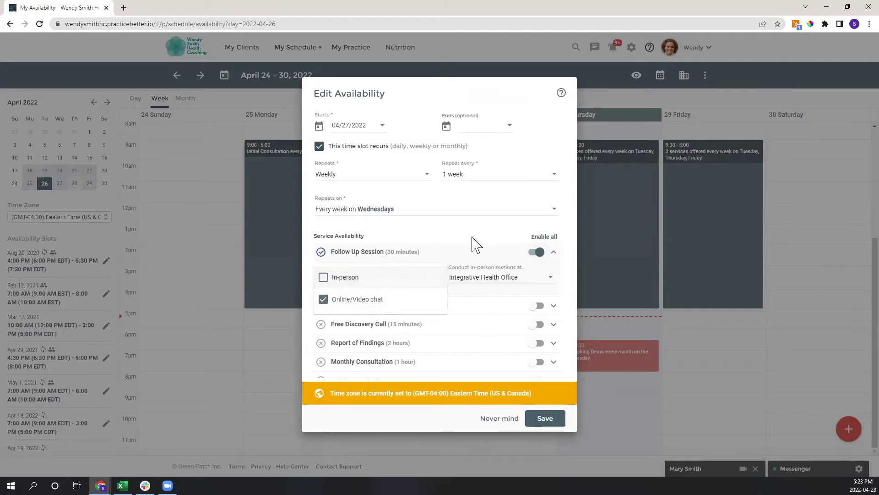
{"action": "scroll", "coordinate": [462, 277], "scroll_direction": "down", "scroll_amount": 1}
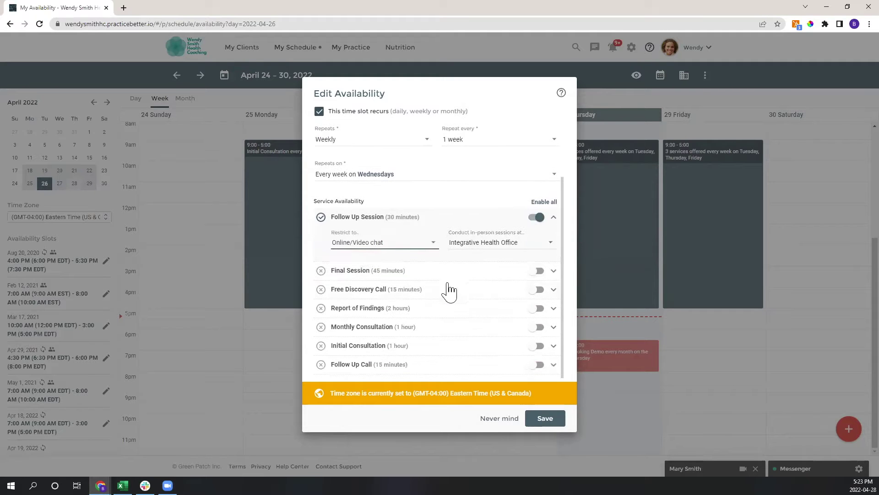
Enable Final Session restricted to Online/Video chat for the Wednesday afternoon slot, and save the availability
{"action": "left_click", "coordinate": [540, 272]}
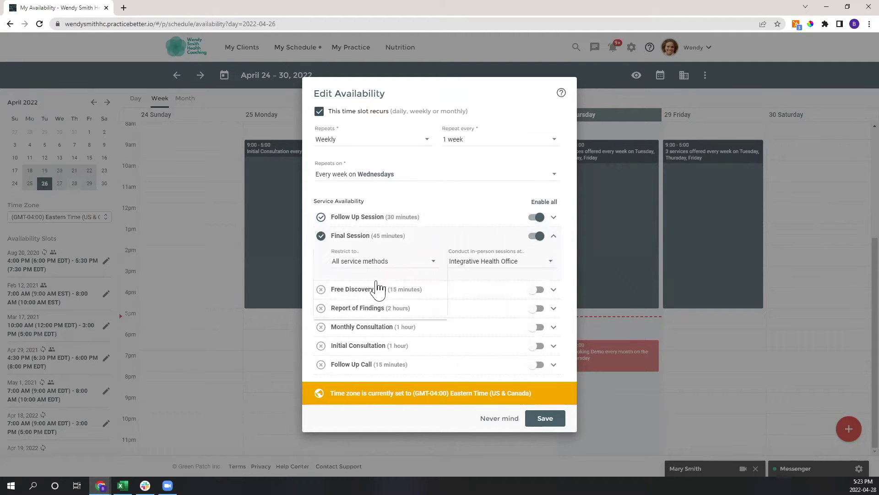
{"action": "left_click", "coordinate": [362, 262]}
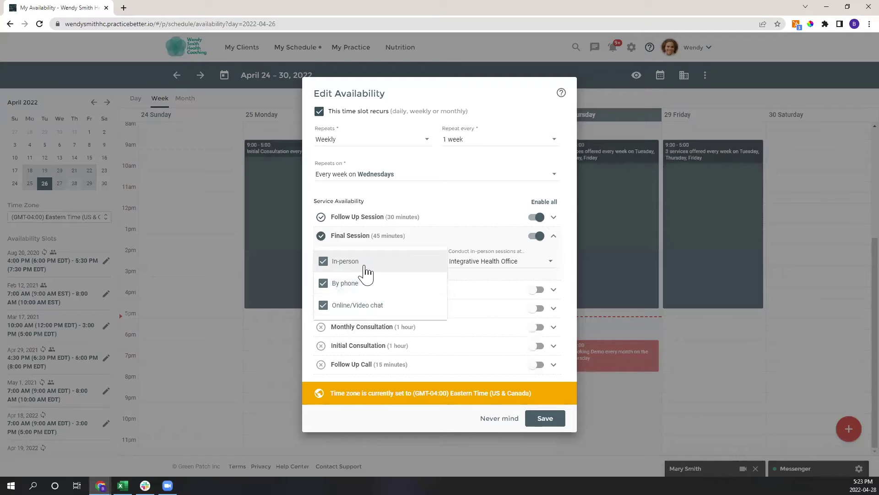
{"action": "left_click", "coordinate": [364, 264]}
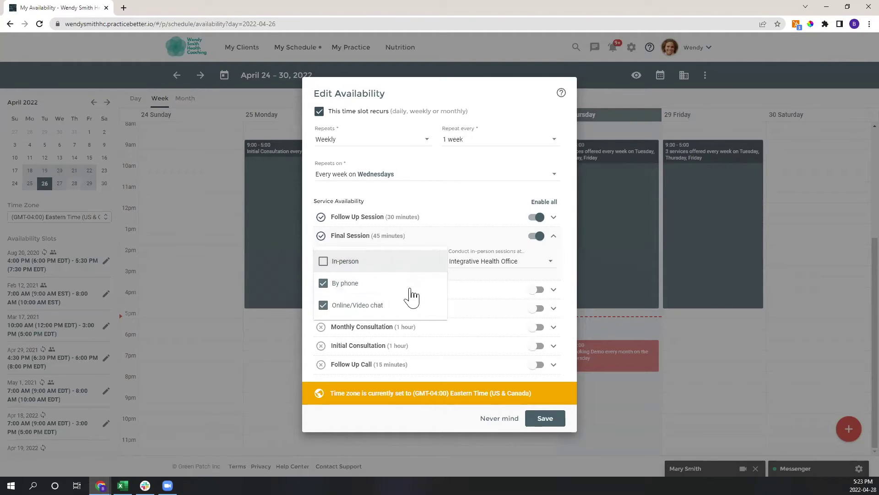
{"action": "left_click", "coordinate": [371, 284]}
{"action": "left_click", "coordinate": [466, 248]}
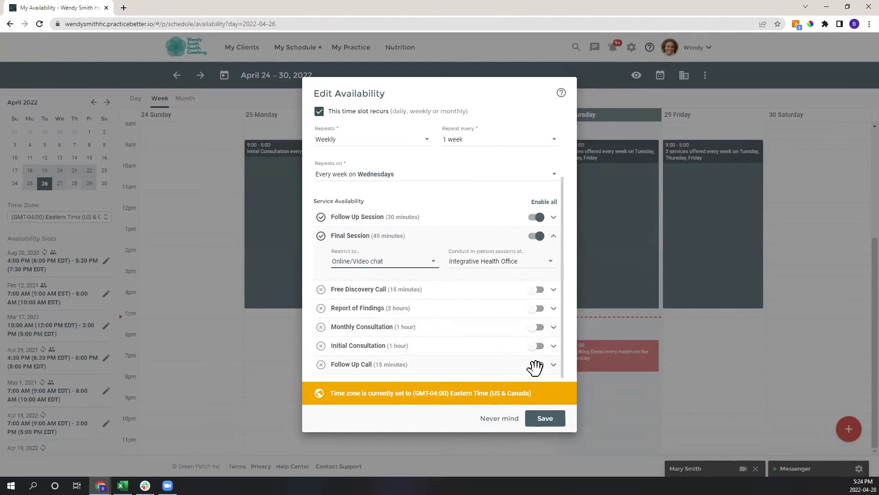
{"action": "left_click", "coordinate": [545, 418]}
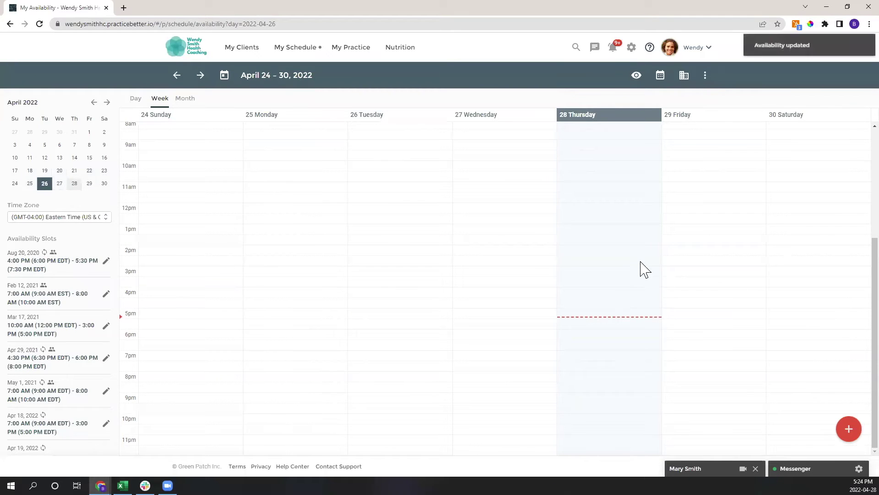
Start a new group class/service availability slot for the Group Program Check In service
{"action": "scroll", "coordinate": [564, 294], "scroll_direction": "up", "scroll_amount": 2}
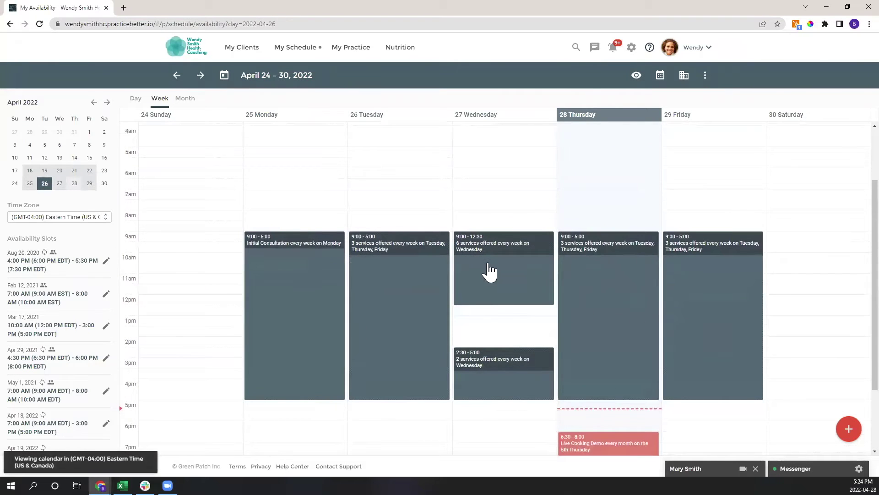
{"action": "scroll", "coordinate": [489, 270], "scroll_direction": "down", "scroll_amount": 1}
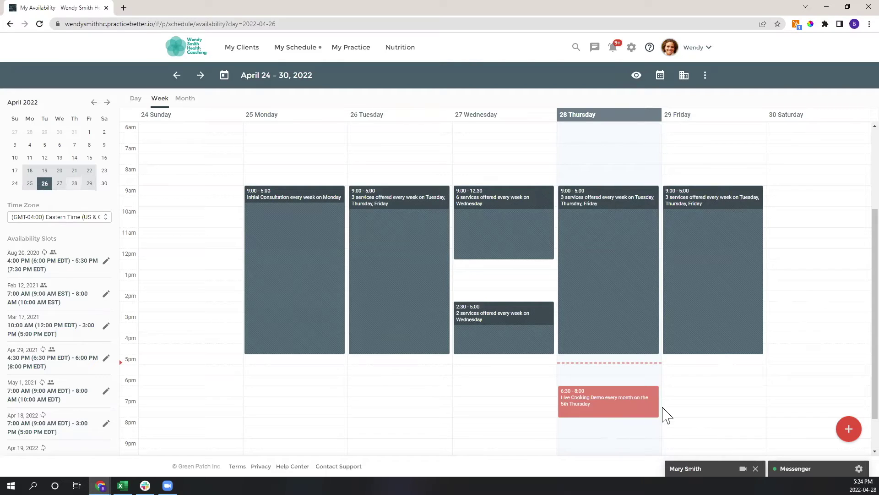
{"action": "left_click", "coordinate": [848, 429]}
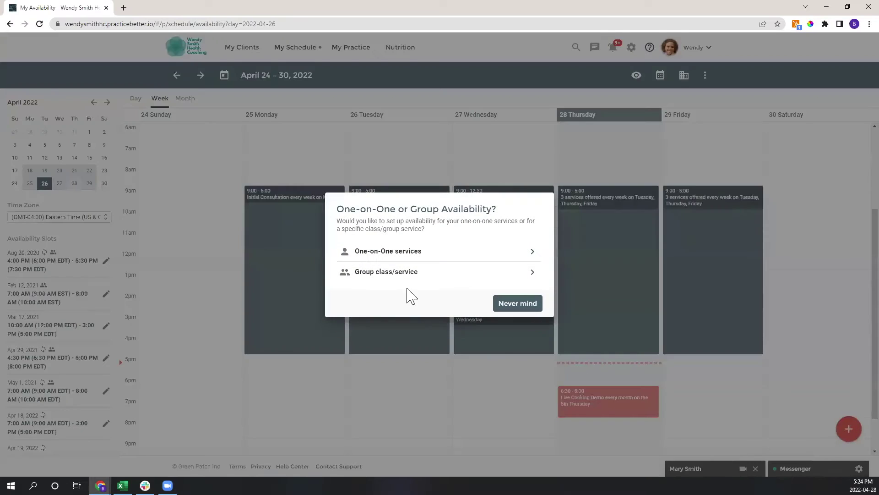
{"action": "left_click", "coordinate": [378, 284]}
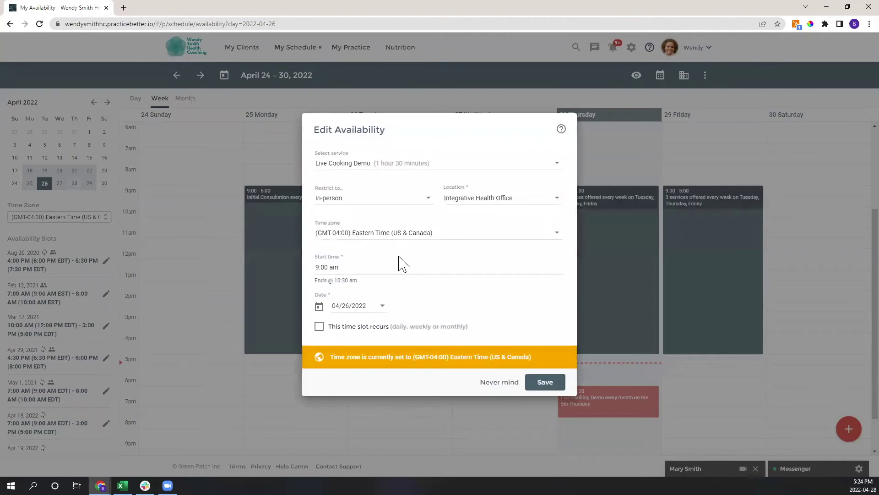
{"action": "left_click", "coordinate": [380, 170]}
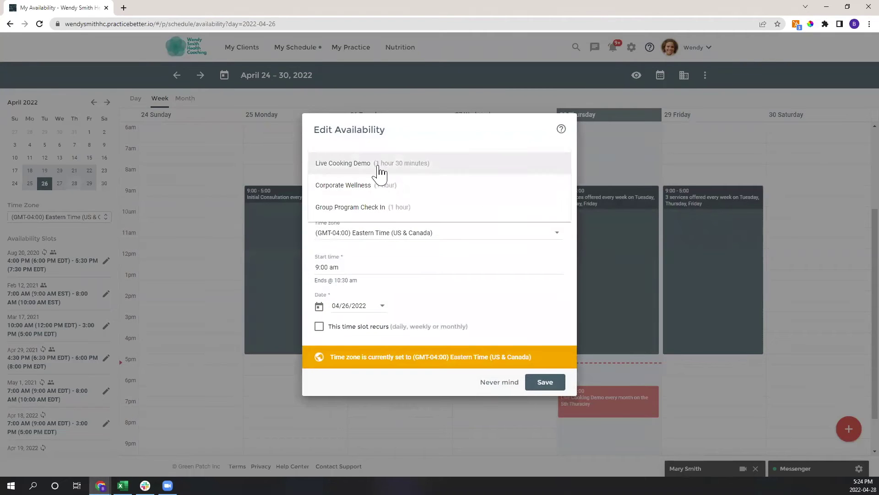
{"action": "left_click", "coordinate": [356, 212]}
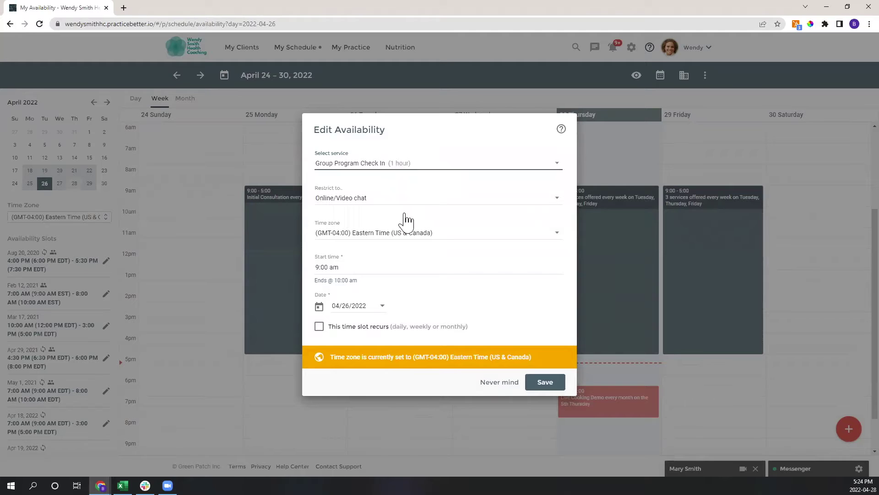
Make the Group Program Check In slot recur every week on Thursdays only
{"action": "left_click", "coordinate": [357, 337]}
{"action": "left_click", "coordinate": [357, 337]}
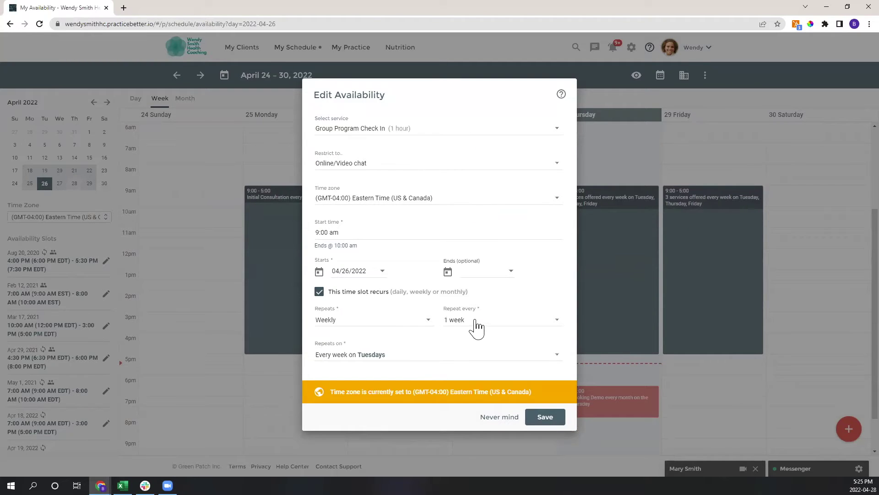
{"action": "left_click", "coordinate": [424, 354]}
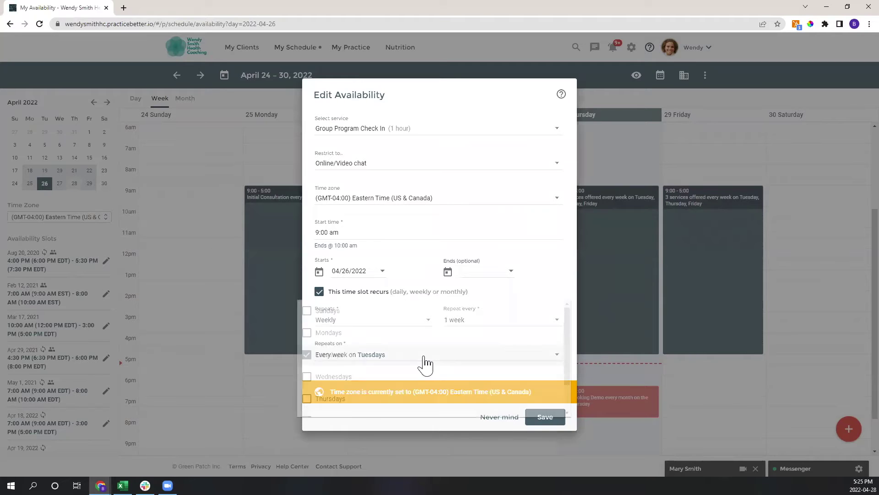
{"action": "scroll", "coordinate": [320, 380], "scroll_direction": "down", "scroll_amount": 1}
{"action": "left_click", "coordinate": [307, 361]}
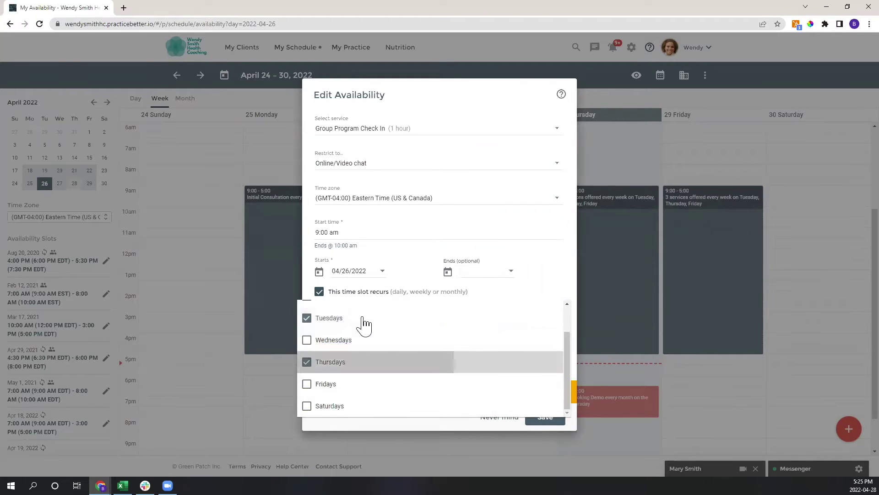
{"action": "left_click", "coordinate": [408, 267]}
{"action": "left_click", "coordinate": [341, 356]}
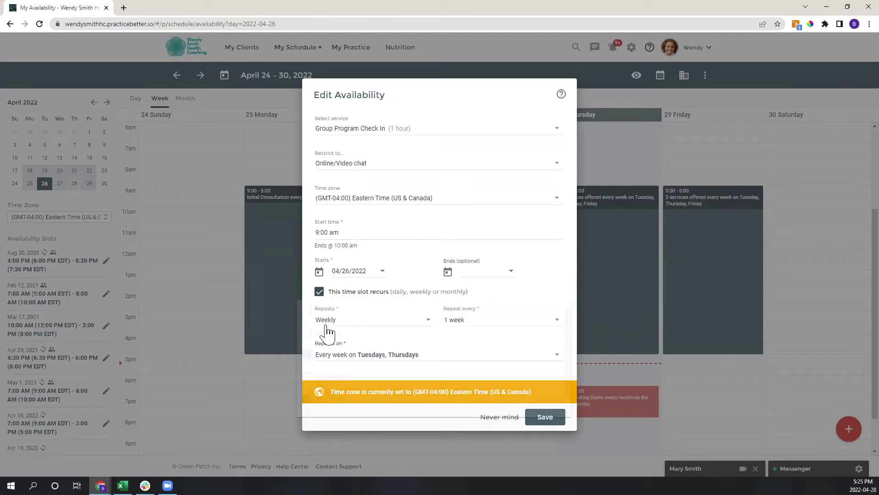
{"action": "left_click", "coordinate": [313, 355]}
{"action": "left_click", "coordinate": [411, 260]}
Set the Group Program Check In start time to 7:30 pm and save the availability
{"action": "left_click", "coordinate": [378, 233]}
{"action": "scroll", "coordinate": [341, 284], "scroll_direction": "down", "scroll_amount": 5}
{"action": "scroll", "coordinate": [337, 298], "scroll_direction": "down", "scroll_amount": 2}
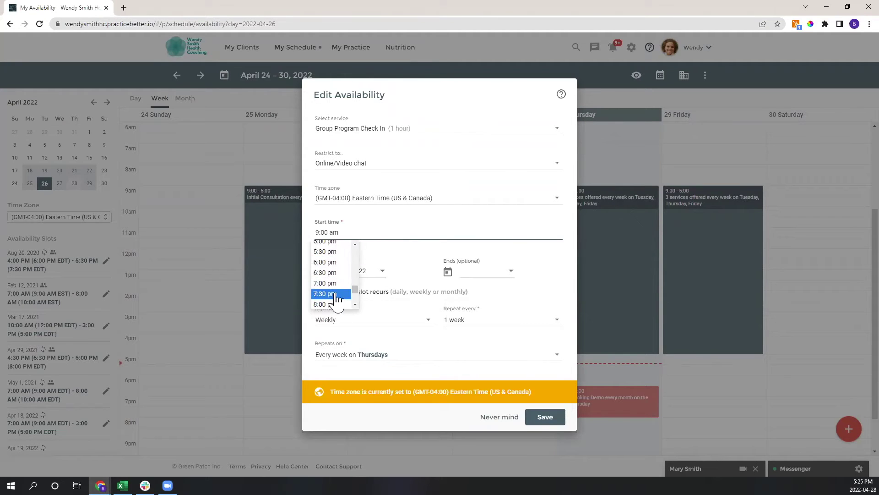
{"action": "left_click", "coordinate": [337, 297]}
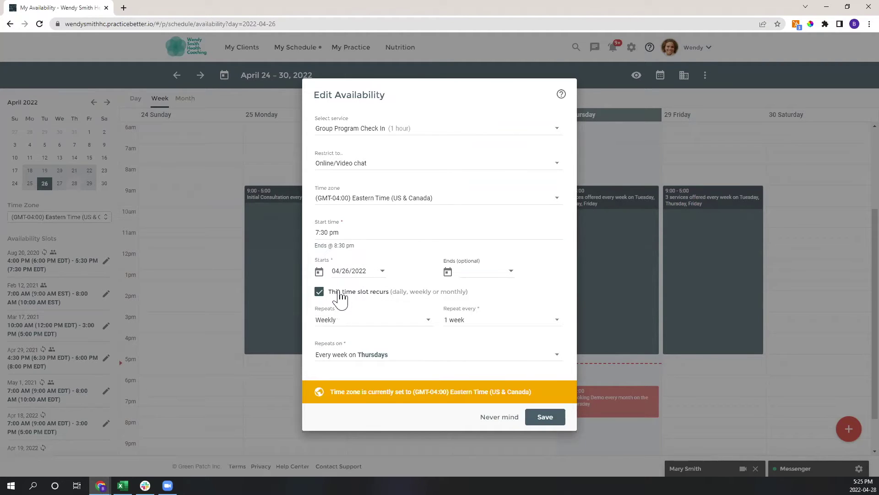
{"action": "left_click", "coordinate": [545, 416]}
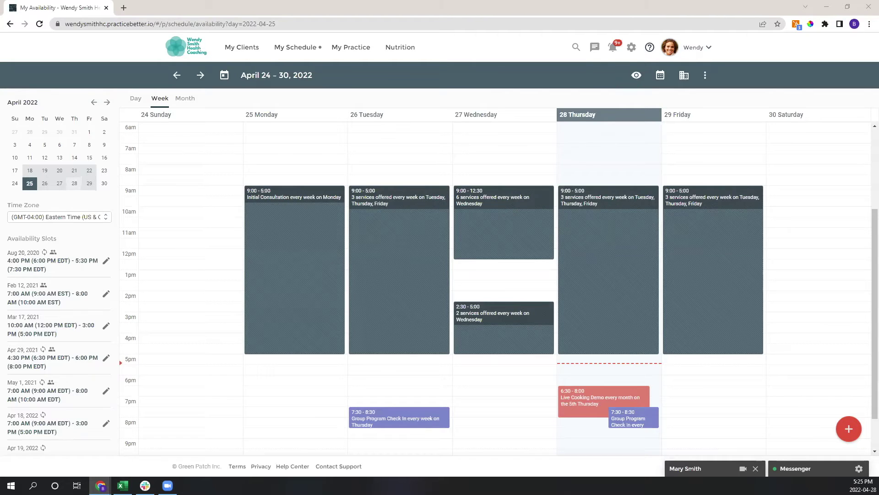
View the 3rd Party Integration settings, including the linked calendars, and return to the availability calendar
{"action": "left_click", "coordinate": [635, 50]}
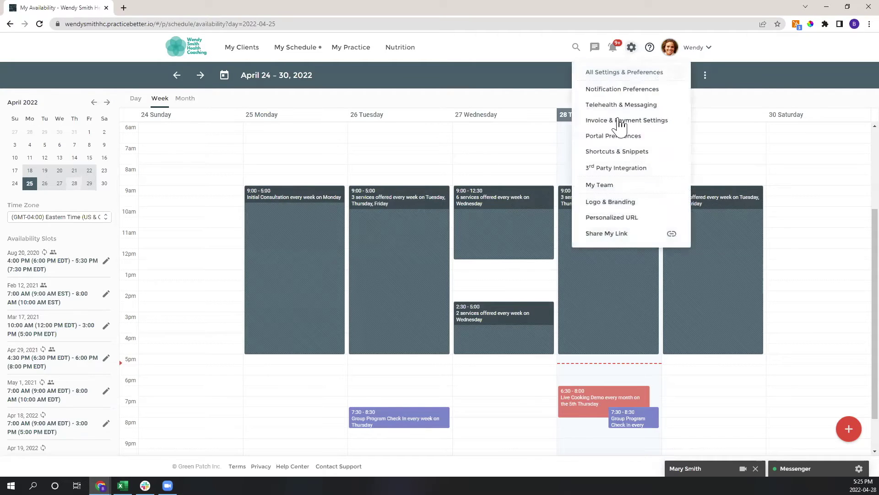
{"action": "left_click", "coordinate": [611, 168]}
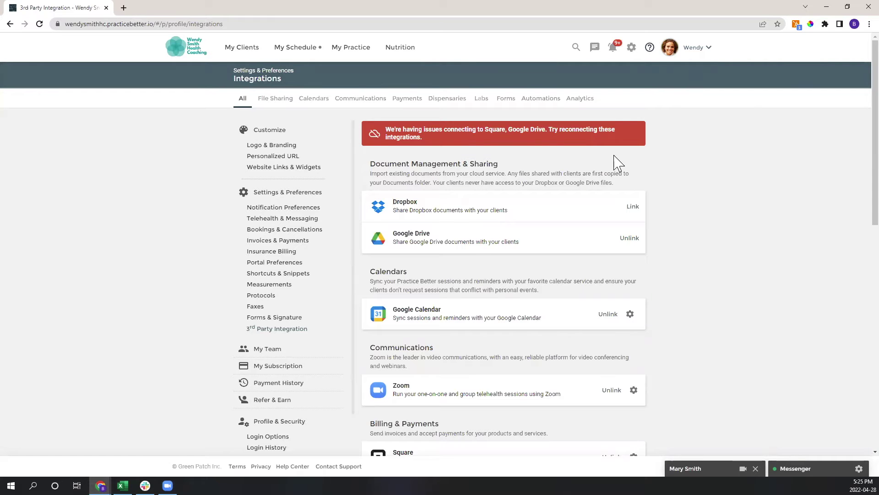
{"action": "left_click", "coordinate": [10, 23]}
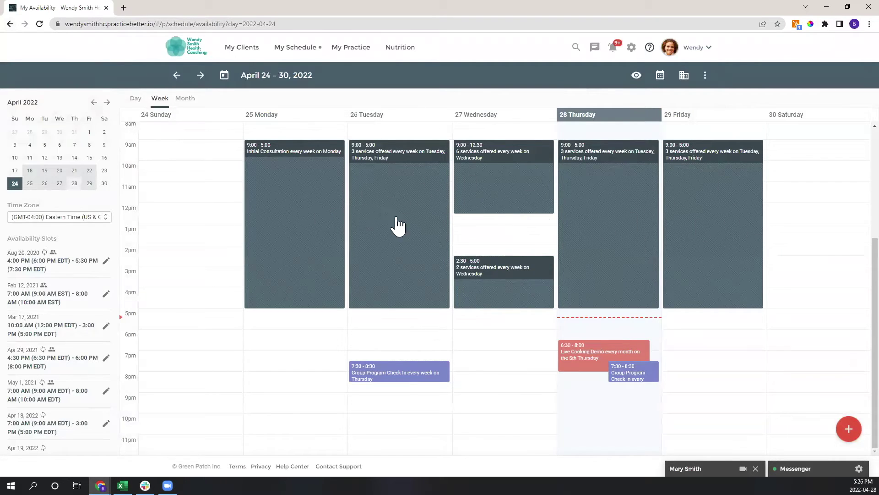
View the settings of the Wednesday 2:30–5:00 pm availability slot and close it without saving
{"action": "left_click", "coordinate": [484, 289]}
{"action": "scroll", "coordinate": [374, 298], "scroll_direction": "down", "scroll_amount": 3}
{"action": "scroll", "coordinate": [364, 289], "scroll_direction": "up", "scroll_amount": 2}
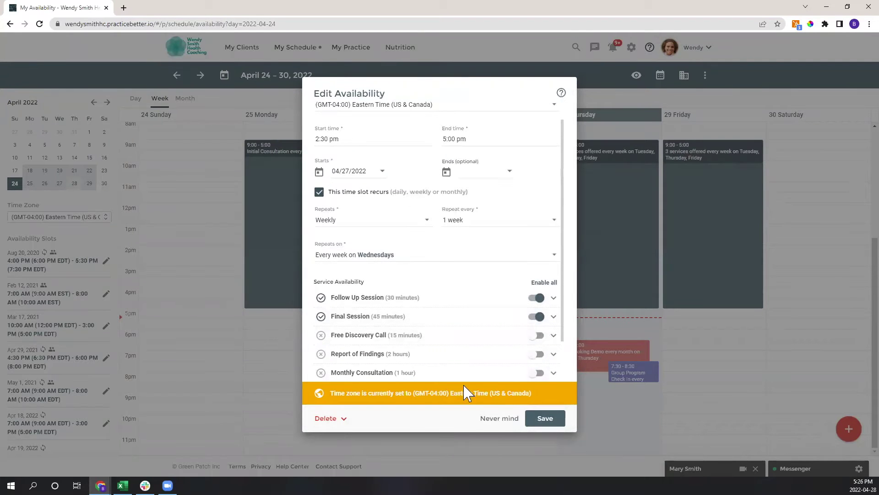
{"action": "left_click", "coordinate": [499, 418]}
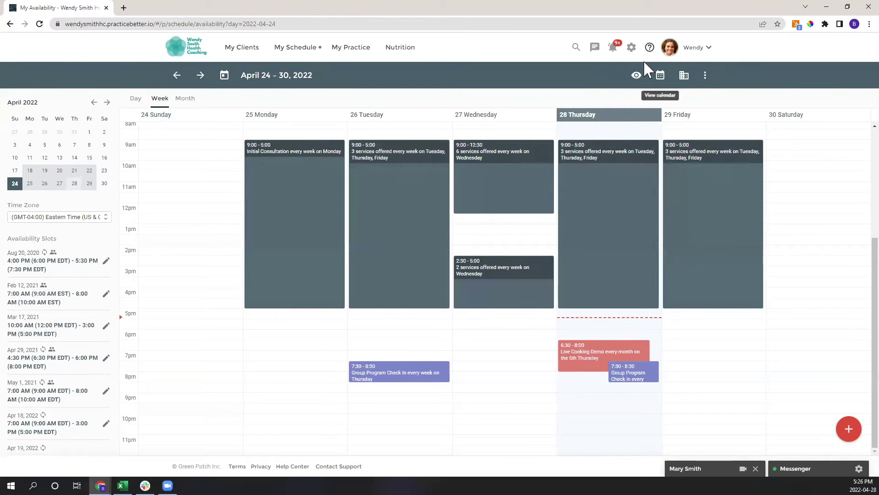
Review the available 3rd Party Integrations from document sharing through analytics, and return to the home dashboard
{"action": "left_click", "coordinate": [632, 47]}
{"action": "left_click", "coordinate": [628, 171]}
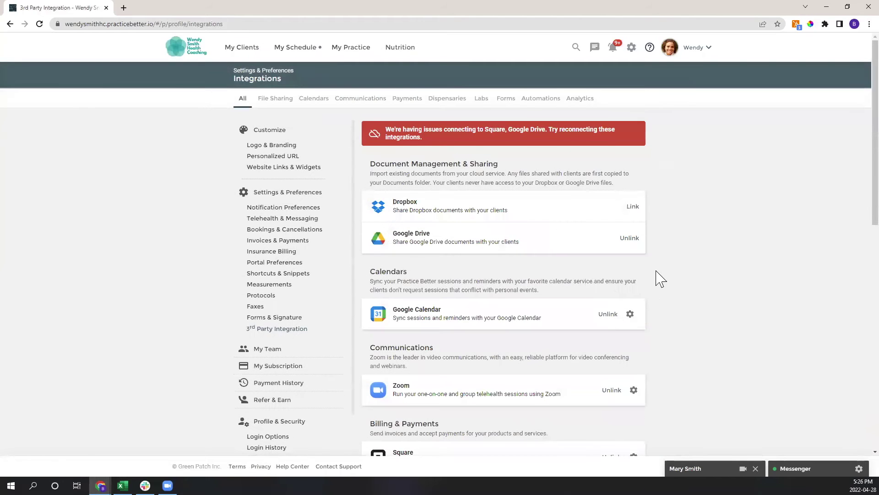
{"action": "scroll", "coordinate": [658, 278], "scroll_direction": "down", "scroll_amount": 2}
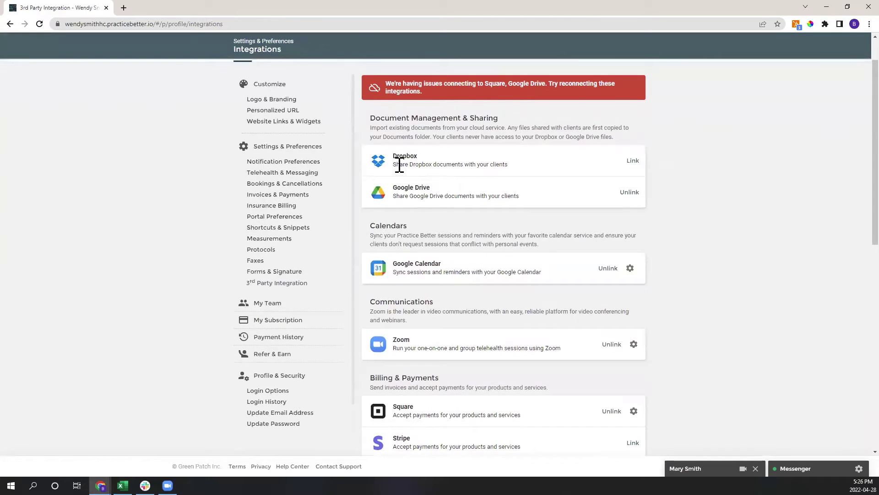
{"action": "scroll", "coordinate": [424, 238], "scroll_direction": "down", "scroll_amount": 2}
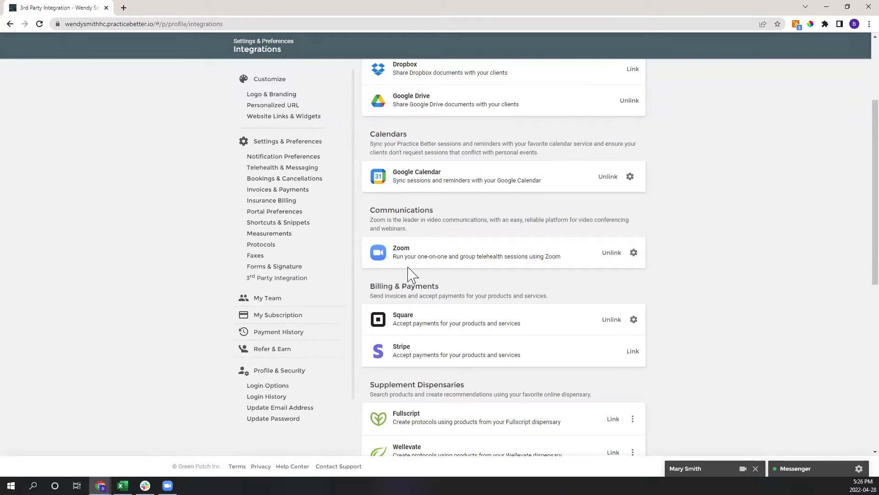
{"action": "scroll", "coordinate": [410, 275], "scroll_direction": "down", "scroll_amount": 1}
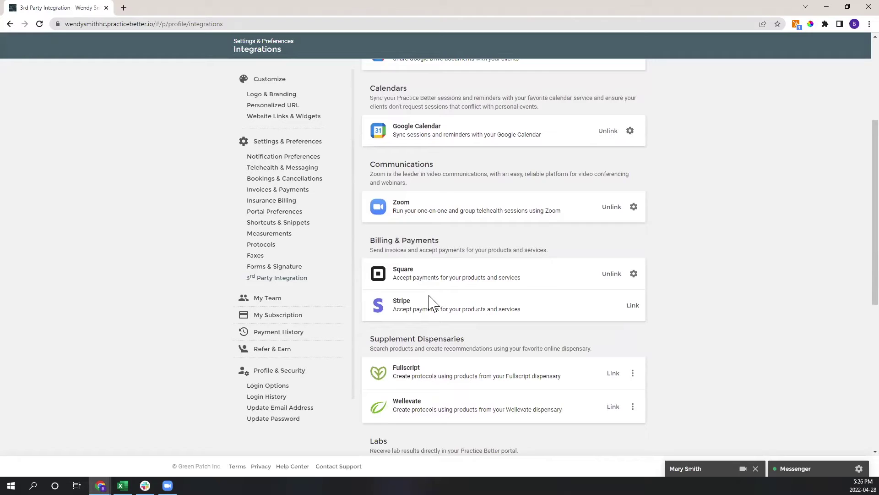
{"action": "scroll", "coordinate": [433, 303], "scroll_direction": "down", "scroll_amount": 1}
{"action": "scroll", "coordinate": [428, 290], "scroll_direction": "down", "scroll_amount": 2}
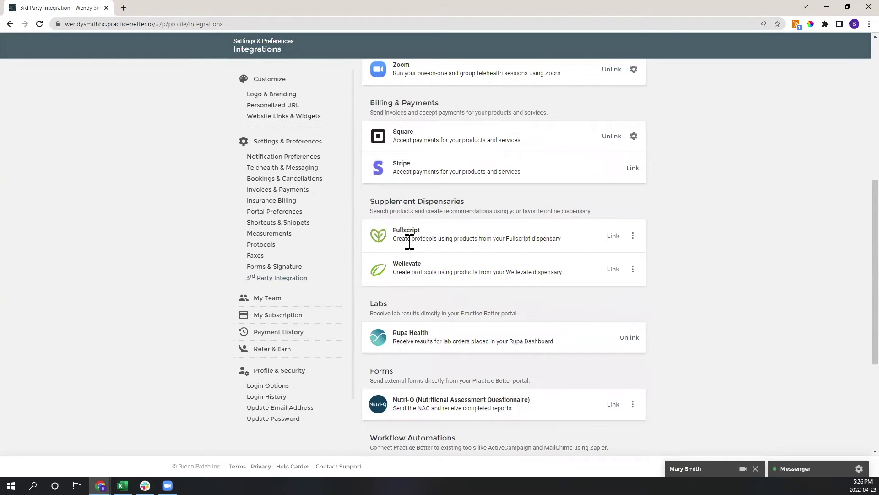
{"action": "scroll", "coordinate": [404, 309], "scroll_direction": "down", "scroll_amount": 1}
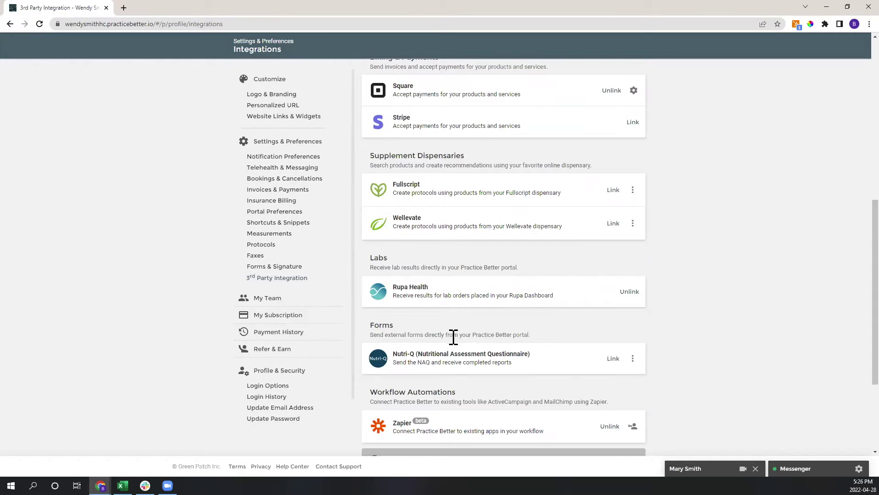
{"action": "scroll", "coordinate": [455, 346], "scroll_direction": "down", "scroll_amount": 3}
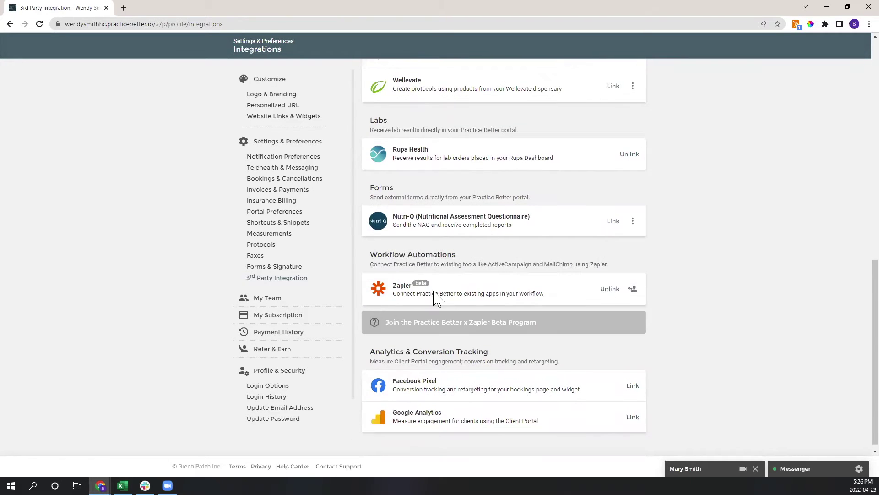
{"action": "scroll", "coordinate": [458, 383], "scroll_direction": "up", "scroll_amount": 10}
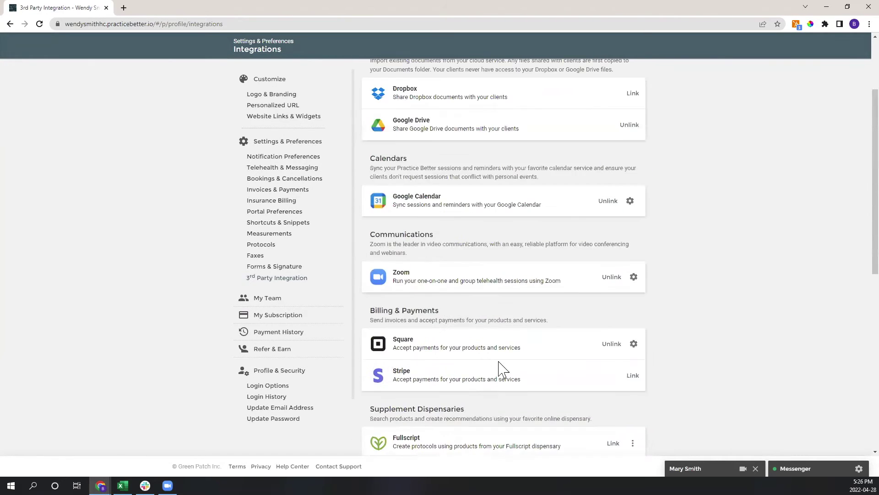
{"action": "scroll", "coordinate": [451, 308], "scroll_direction": "up", "scroll_amount": 2}
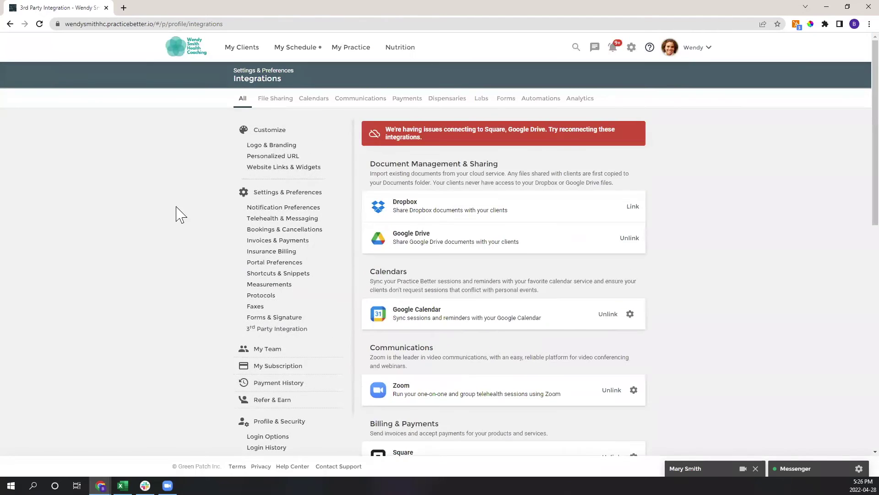
{"action": "left_click", "coordinate": [180, 54]}
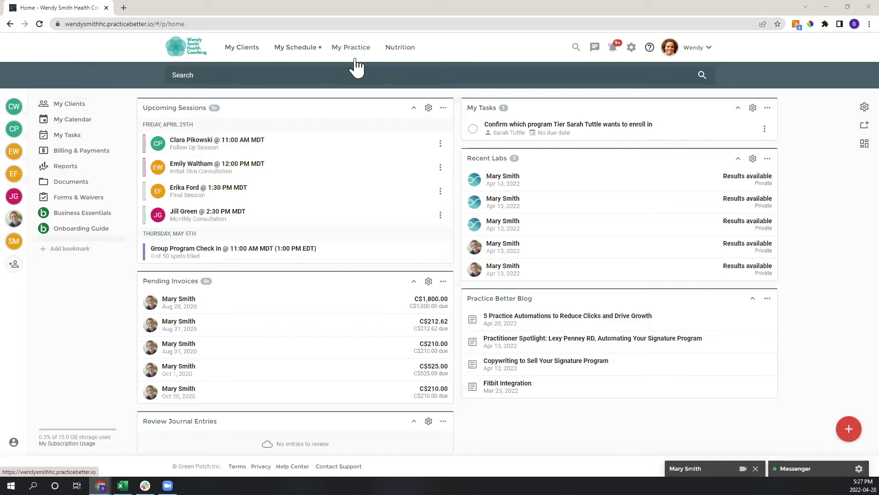
Open the shareable website links and widgets settings and copy the default Public Bookings Page link
{"action": "left_click", "coordinate": [631, 48]}
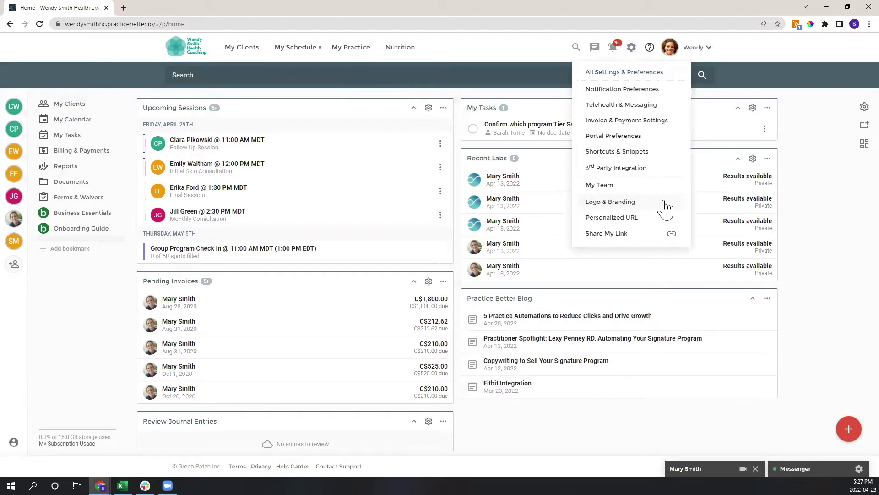
{"action": "left_click", "coordinate": [624, 233]}
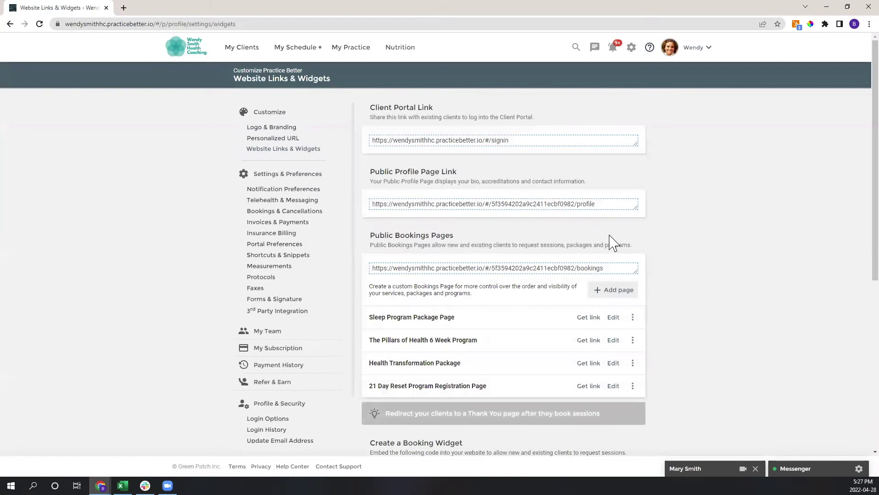
{"action": "left_click", "coordinate": [632, 47]}
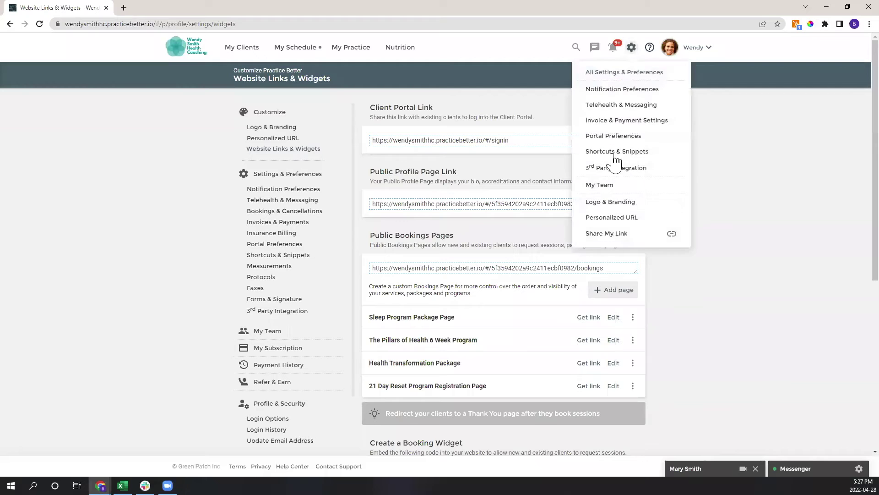
{"action": "left_click", "coordinate": [781, 250]}
{"action": "scroll", "coordinate": [467, 161], "scroll_direction": "down", "scroll_amount": 1}
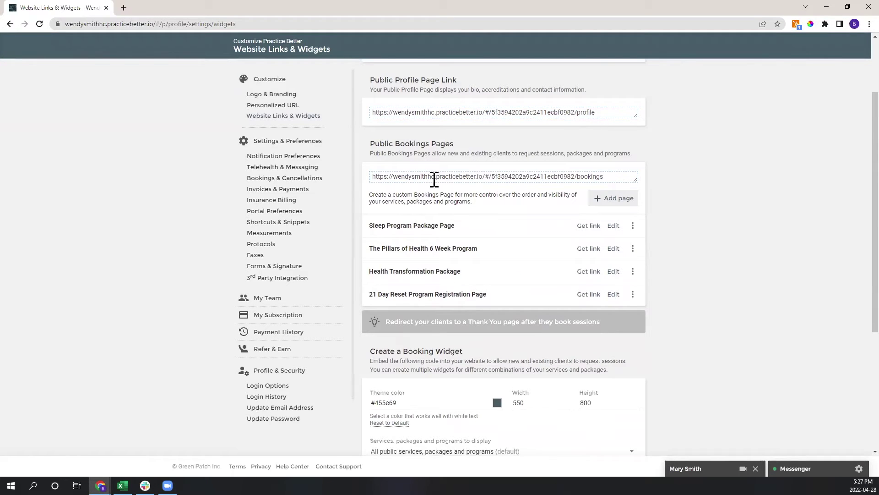
{"action": "left_click", "coordinate": [614, 177]}
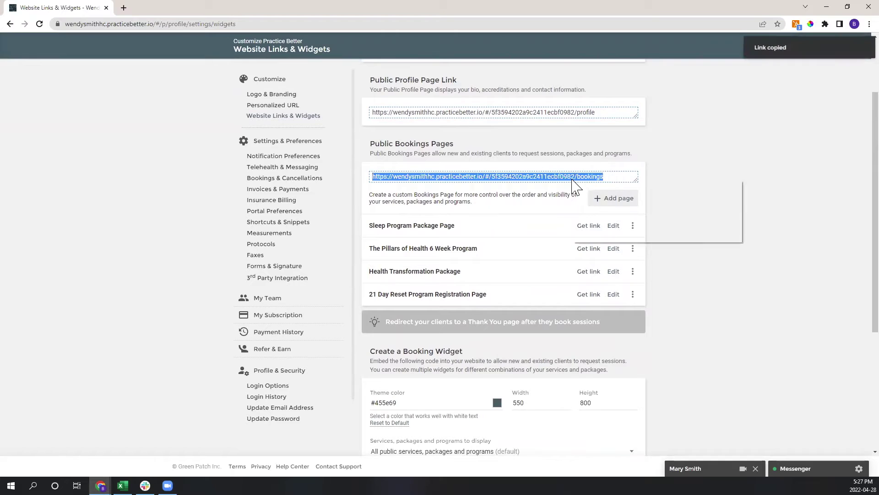
{"action": "right_click", "coordinate": [573, 179]}
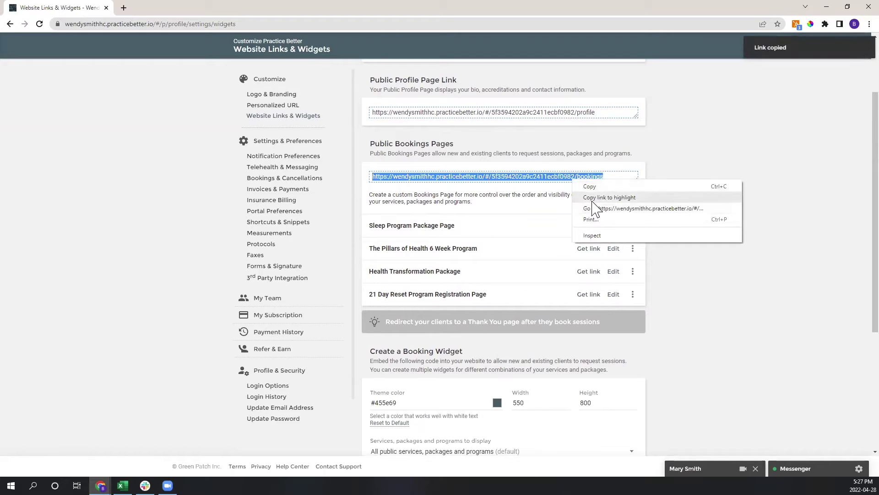
{"action": "left_click", "coordinate": [677, 164]}
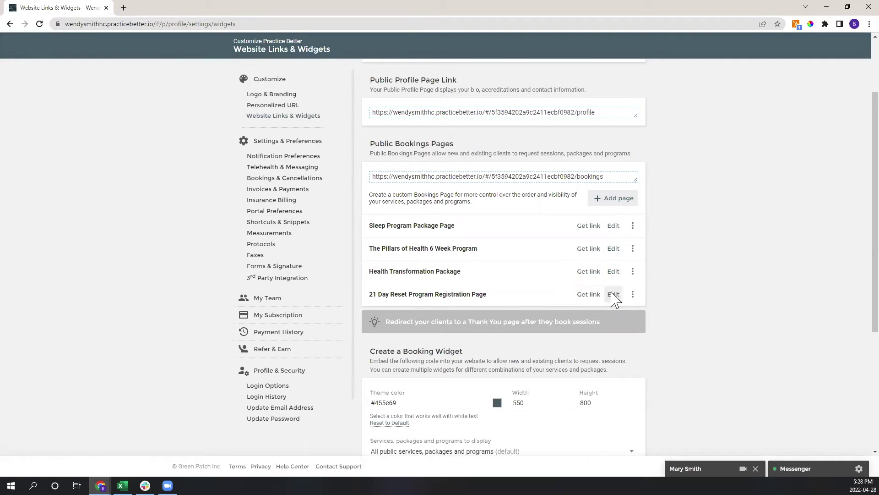
Get the link for the 21 Day Reset Program Registration Page, select it, and visit the page
{"action": "left_click", "coordinate": [634, 295]}
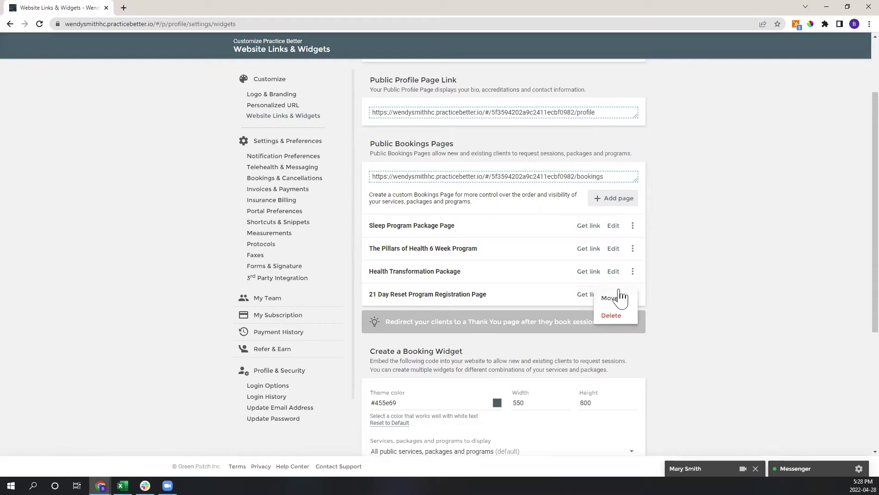
{"action": "left_click", "coordinate": [595, 298]}
{"action": "left_click", "coordinate": [590, 295]}
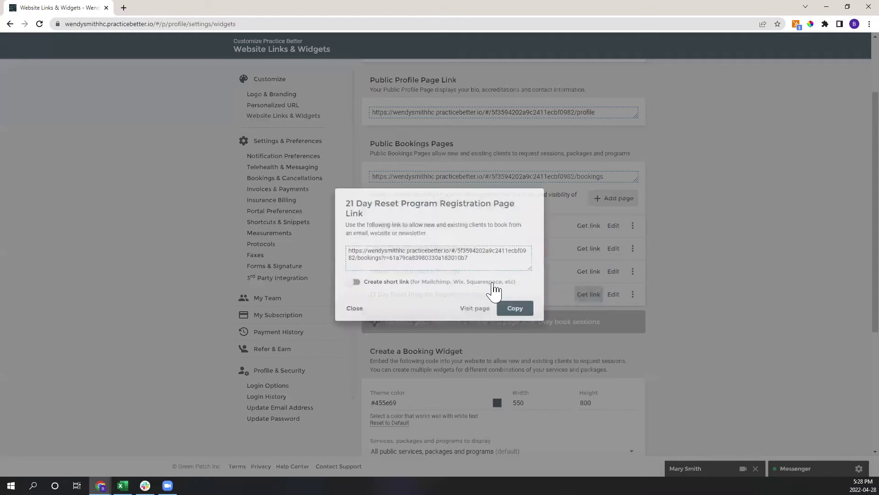
{"action": "left_click", "coordinate": [458, 261]}
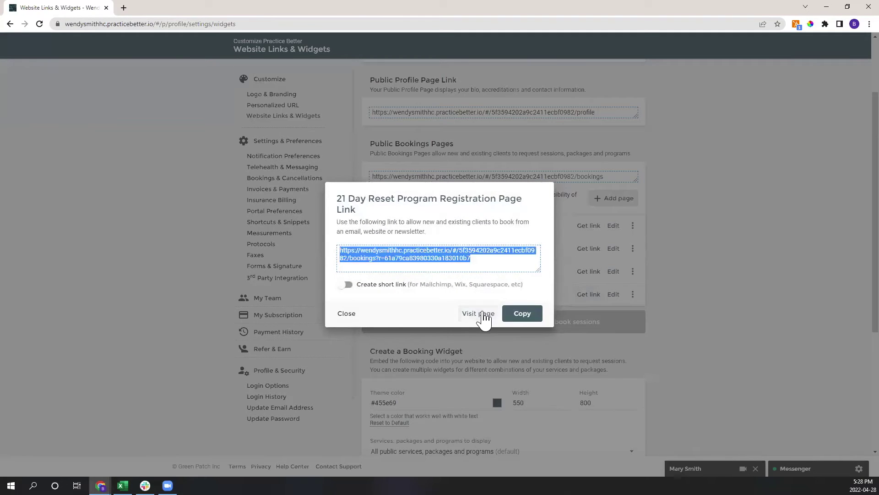
{"action": "left_click", "coordinate": [479, 313]}
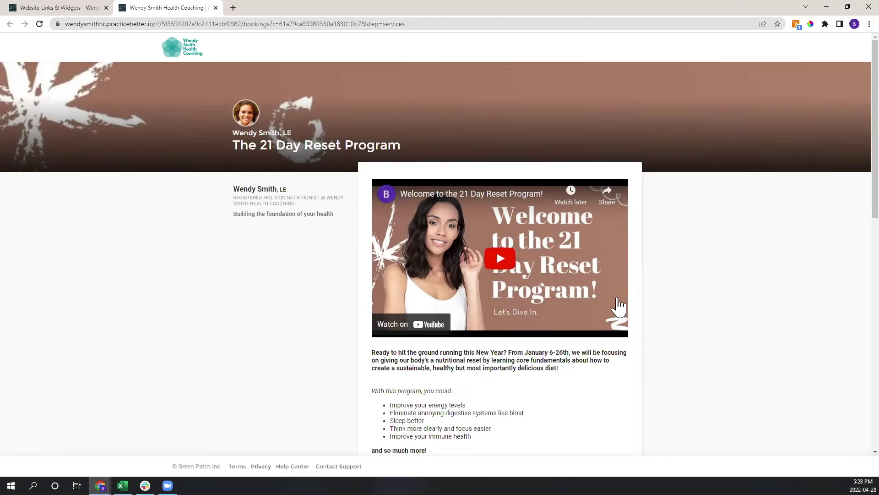
Examine the 21 Day Reset Program booking page, including its introduction, program name, price and description
{"action": "scroll", "coordinate": [567, 293], "scroll_direction": "down", "scroll_amount": 1}
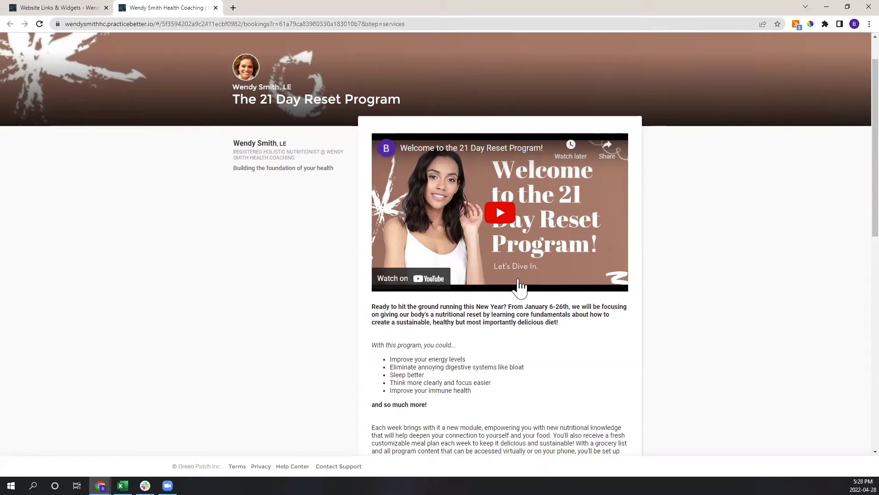
{"action": "scroll", "coordinate": [522, 296], "scroll_direction": "down", "scroll_amount": 1}
{"action": "scroll", "coordinate": [522, 296], "scroll_direction": "down", "scroll_amount": 3}
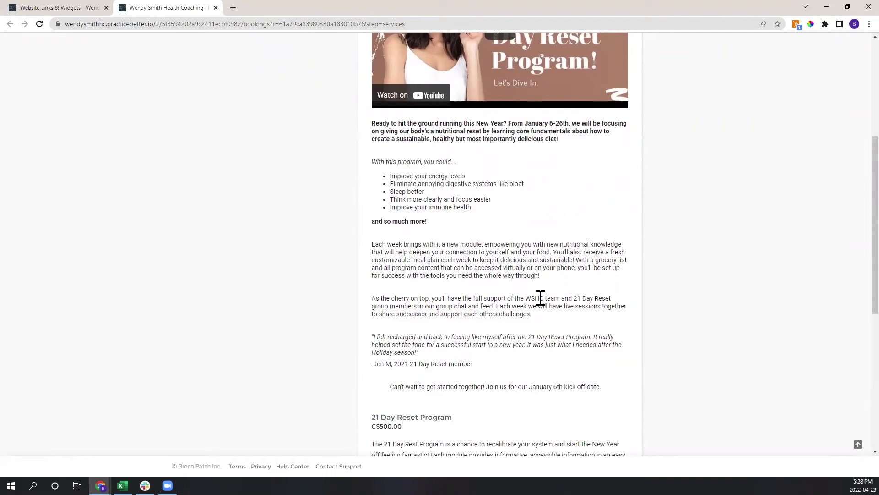
{"action": "scroll", "coordinate": [541, 298], "scroll_direction": "down", "scroll_amount": 4}
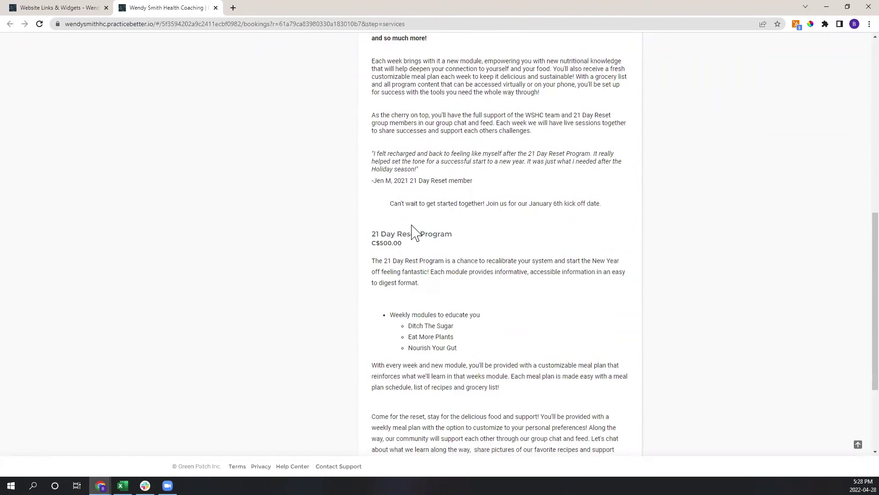
{"action": "left_click_drag", "start_coordinate": [372, 233], "coordinate": [449, 231]}
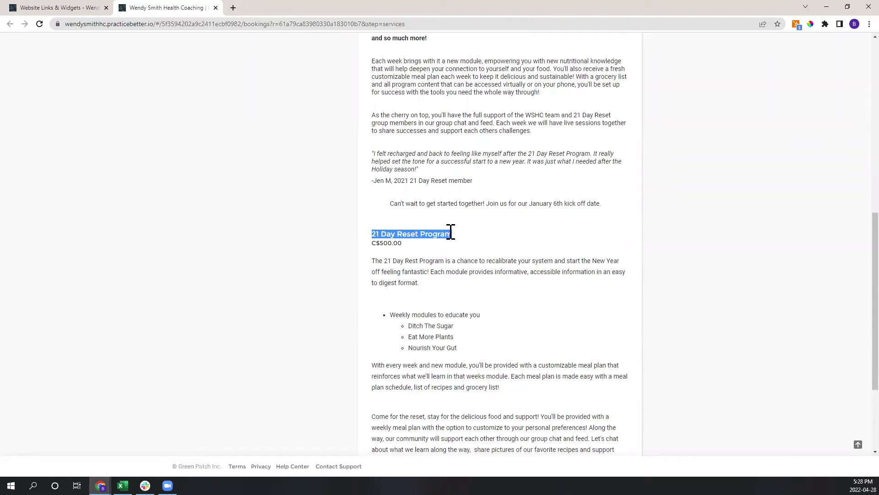
{"action": "scroll", "coordinate": [451, 231], "scroll_direction": "down", "scroll_amount": 1}
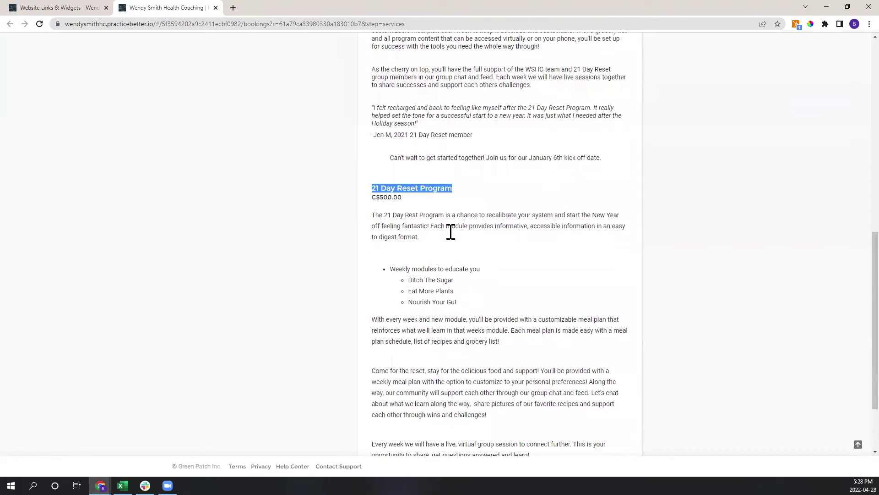
{"action": "scroll", "coordinate": [451, 231], "scroll_direction": "down", "scroll_amount": 1}
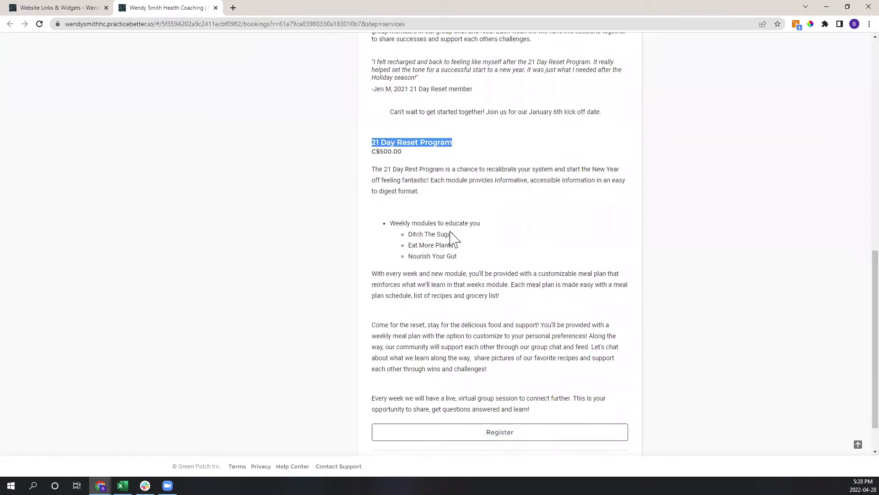
{"action": "left_click_drag", "start_coordinate": [426, 155], "coordinate": [380, 154]}
{"action": "left_click", "coordinate": [431, 161]}
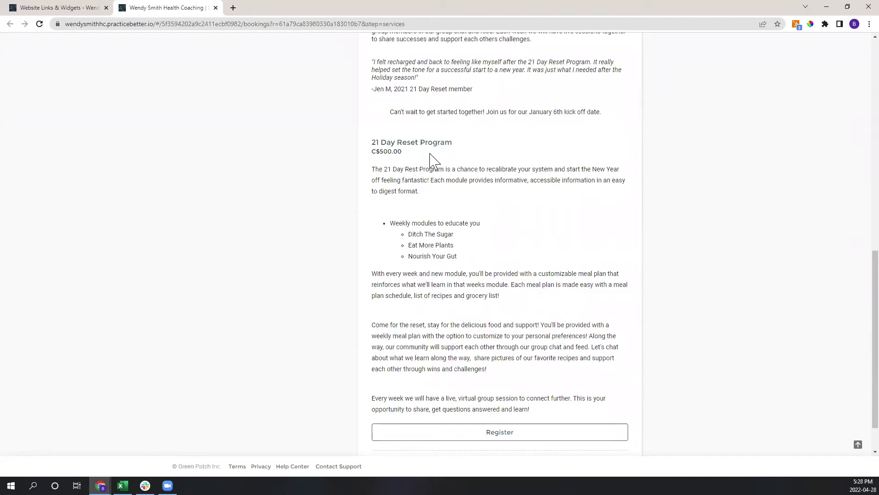
{"action": "scroll", "coordinate": [485, 229], "scroll_direction": "up", "scroll_amount": 3}
{"action": "scroll", "coordinate": [582, 288], "scroll_direction": "up", "scroll_amount": 5}
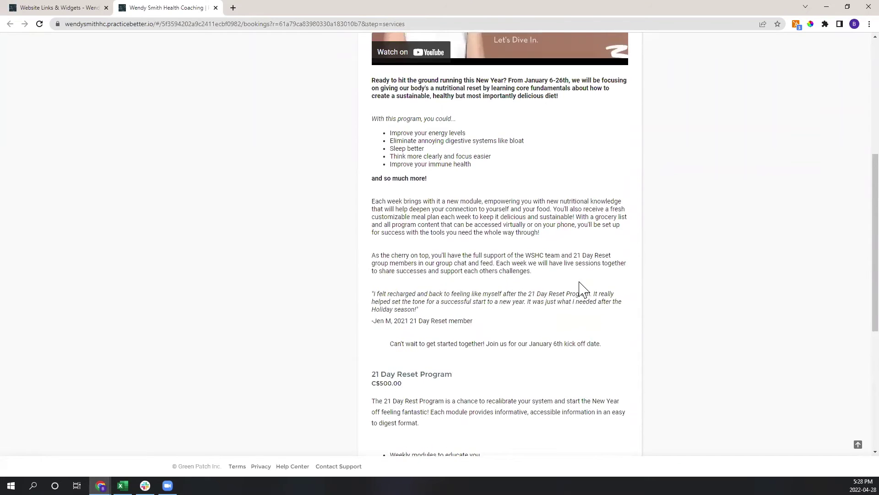
Start registering for the 21 Day Reset Program, review its details and modules, and continue to the registrant information form
{"action": "scroll", "coordinate": [508, 389], "scroll_direction": "down", "scroll_amount": 15}
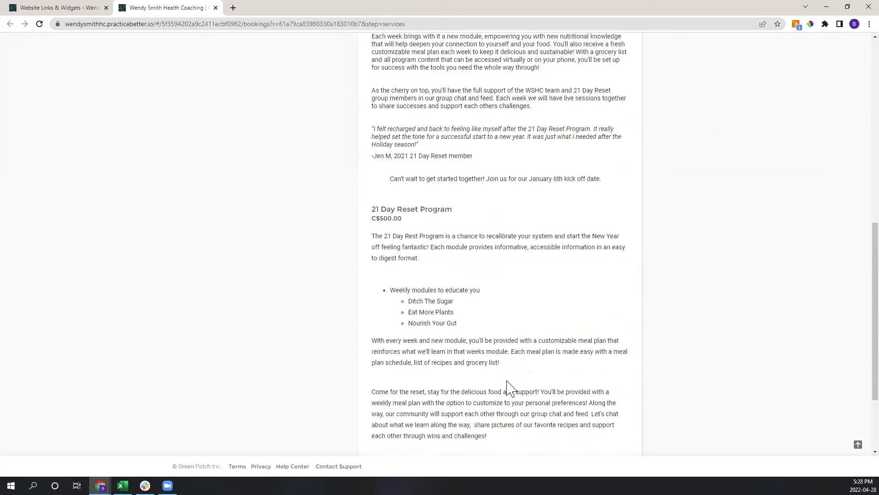
{"action": "left_click", "coordinate": [519, 389]}
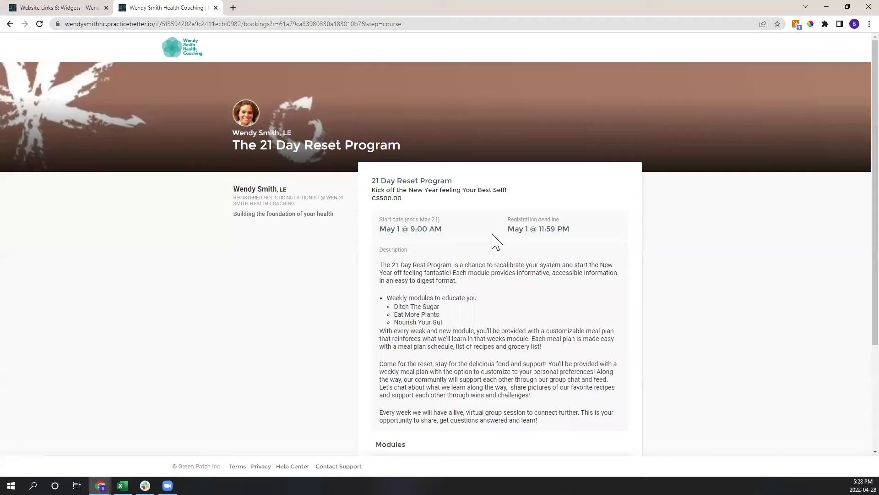
{"action": "scroll", "coordinate": [495, 240], "scroll_direction": "down", "scroll_amount": 2}
{"action": "scroll", "coordinate": [503, 255], "scroll_direction": "down", "scroll_amount": 1}
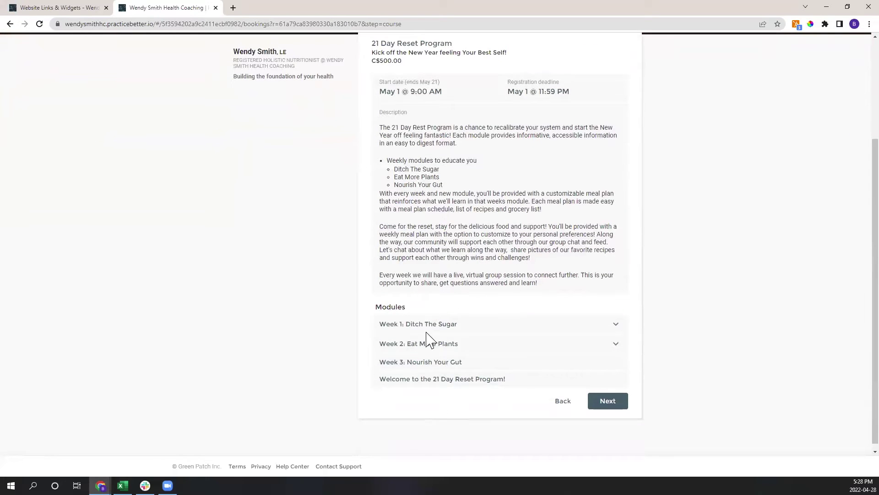
{"action": "left_click", "coordinate": [608, 404]}
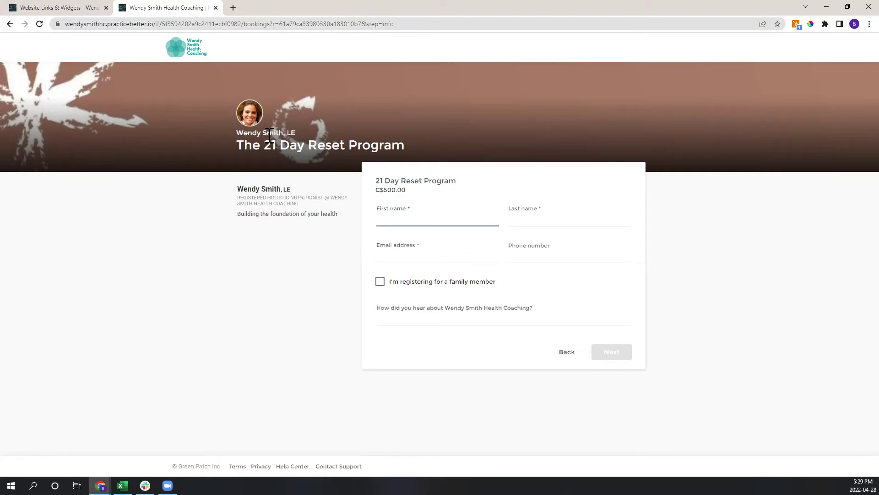
Leave the registration page, open the services list, and show and select the Monthly Consultation's public booking link before closing it
{"action": "left_click", "coordinate": [189, 63]}
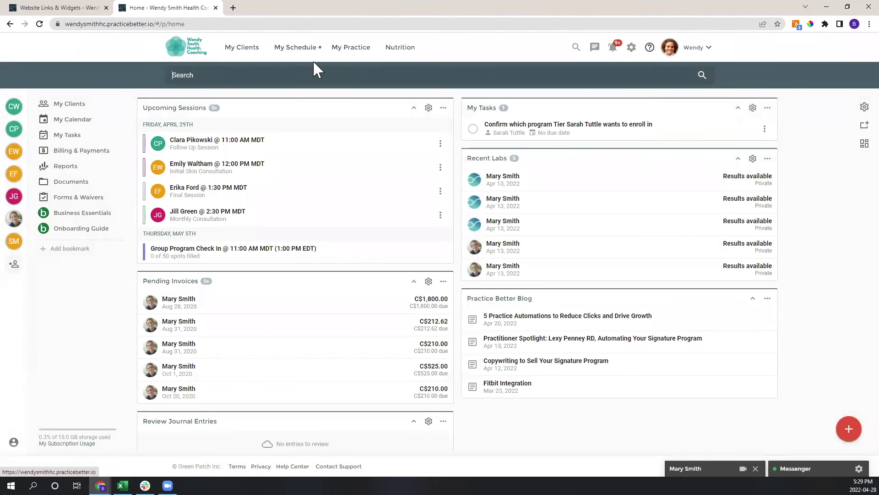
{"action": "left_click", "coordinate": [351, 49]}
{"action": "left_click", "coordinate": [325, 95]}
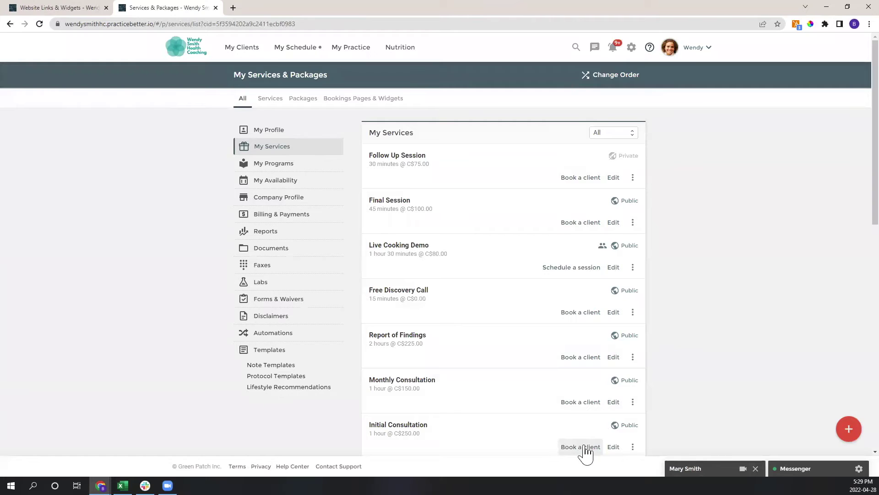
{"action": "left_click", "coordinate": [633, 402]}
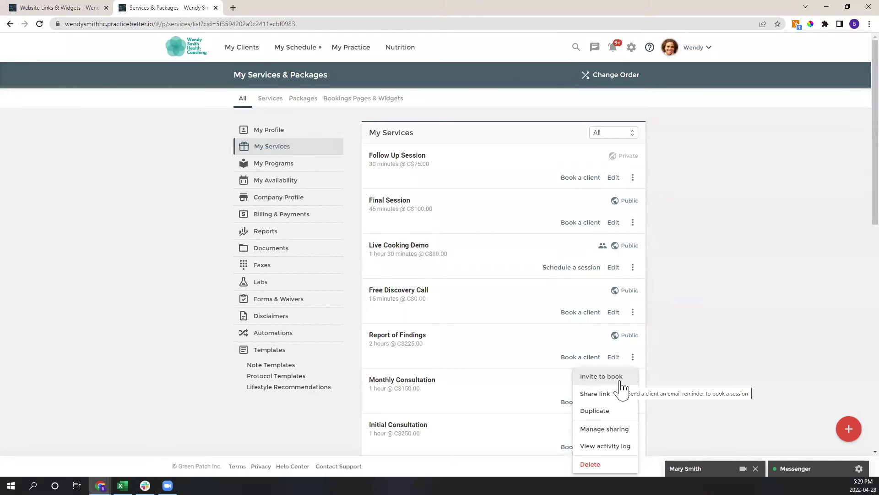
{"action": "left_click", "coordinate": [607, 393]}
{"action": "left_click_drag", "start_coordinate": [484, 255], "coordinate": [336, 246]}
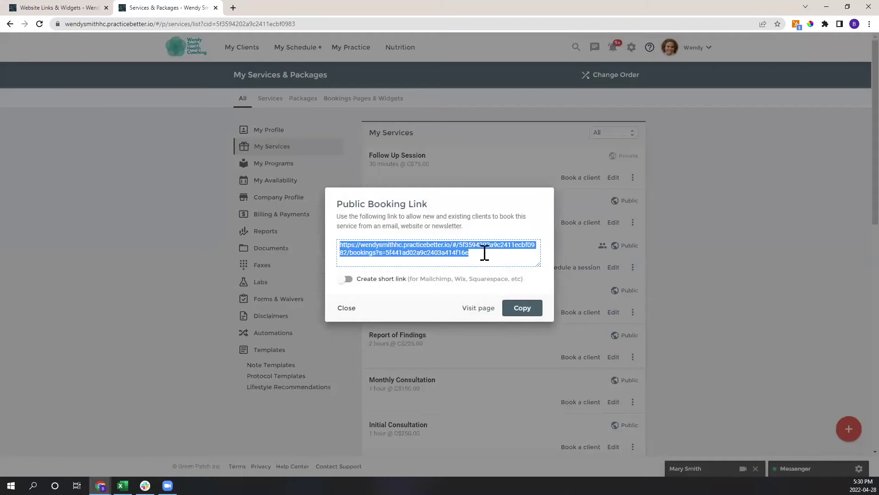
{"action": "left_click", "coordinate": [356, 309]}
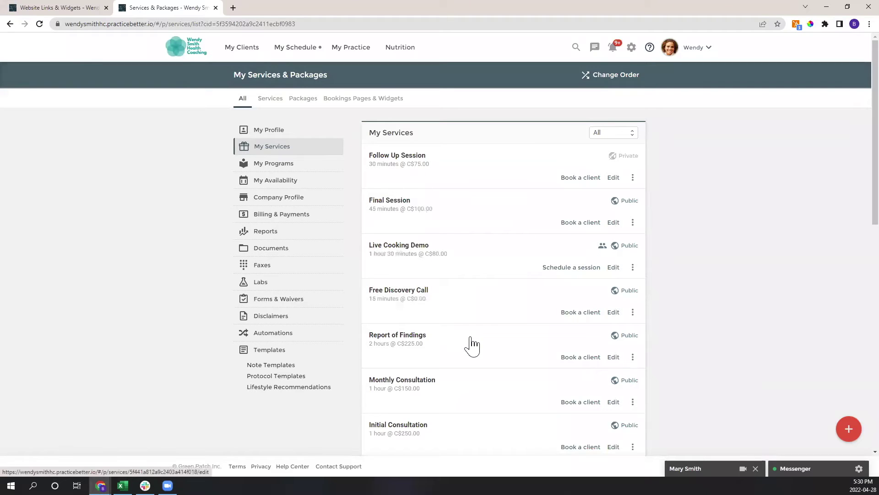
Open the shareable website links settings and examine the booking widget's theme color, size, displayed services and embed code
{"action": "left_click", "coordinate": [631, 48]}
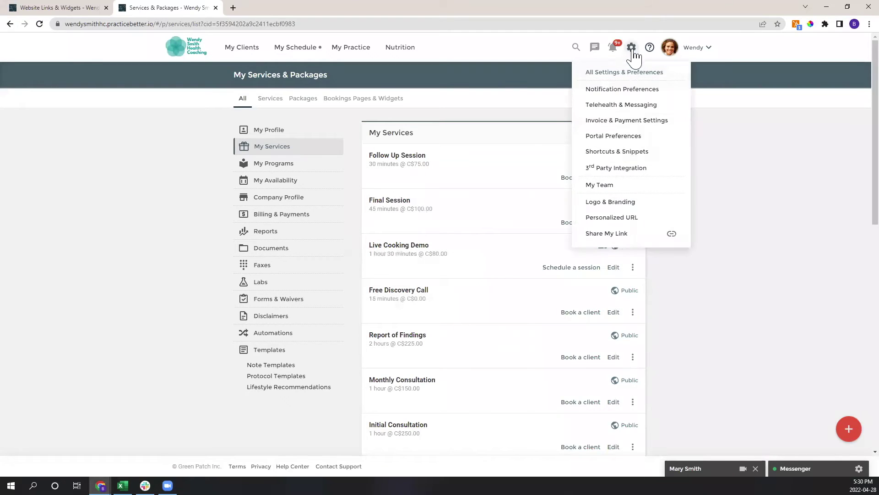
{"action": "left_click", "coordinate": [619, 233]}
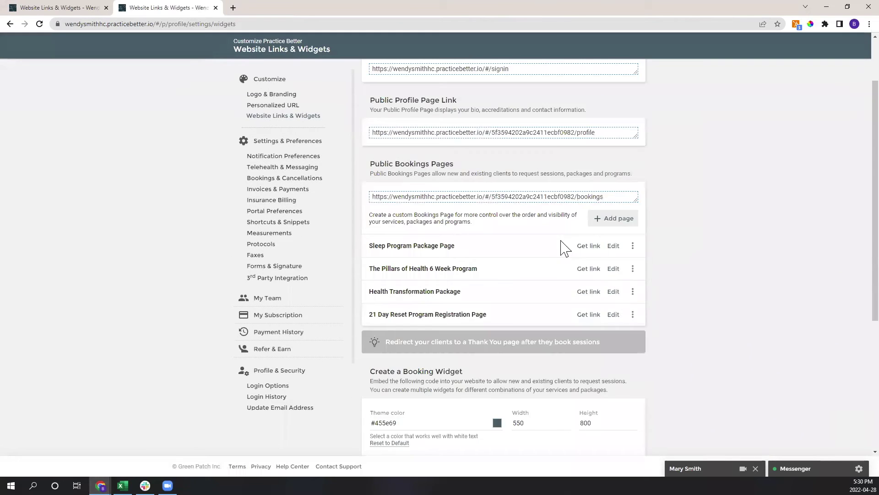
{"action": "scroll", "coordinate": [565, 247], "scroll_direction": "down", "scroll_amount": 5}
{"action": "scroll", "coordinate": [591, 302], "scroll_direction": "down", "scroll_amount": 3}
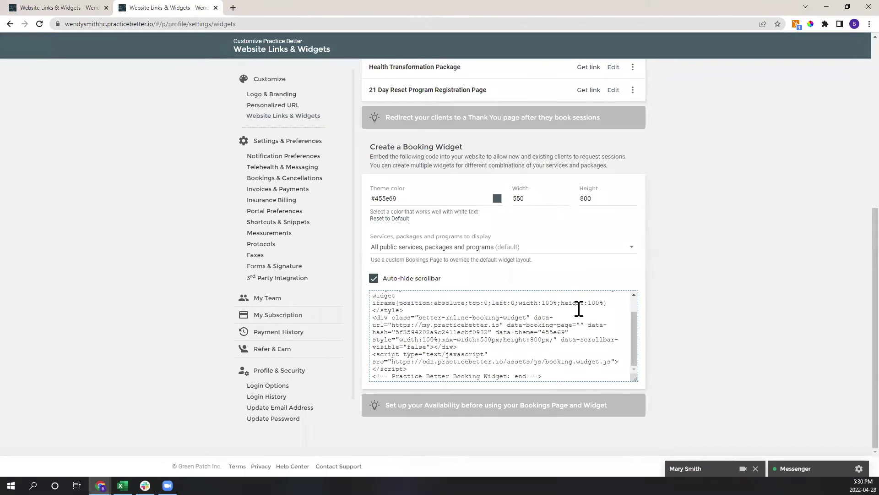
{"action": "scroll", "coordinate": [501, 338], "scroll_direction": "up", "scroll_amount": 1}
{"action": "scroll", "coordinate": [362, 316], "scroll_direction": "up", "scroll_amount": 1}
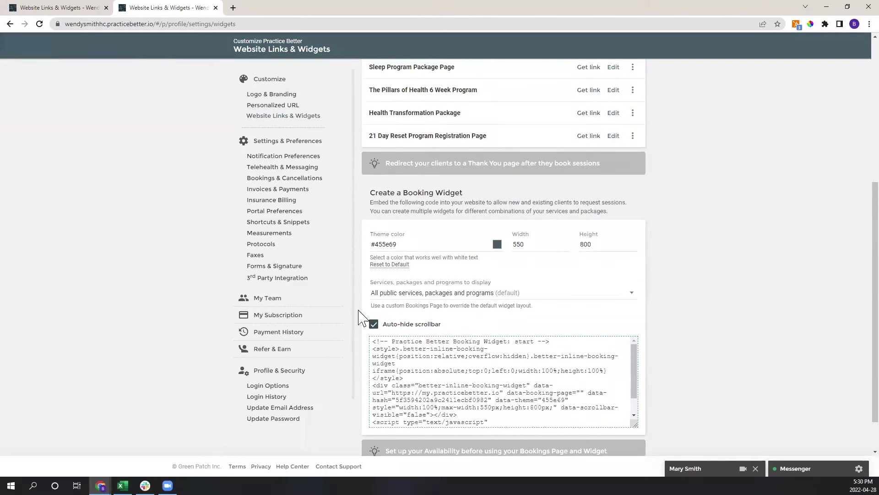
{"action": "scroll", "coordinate": [377, 344], "scroll_direction": "down", "scroll_amount": 1}
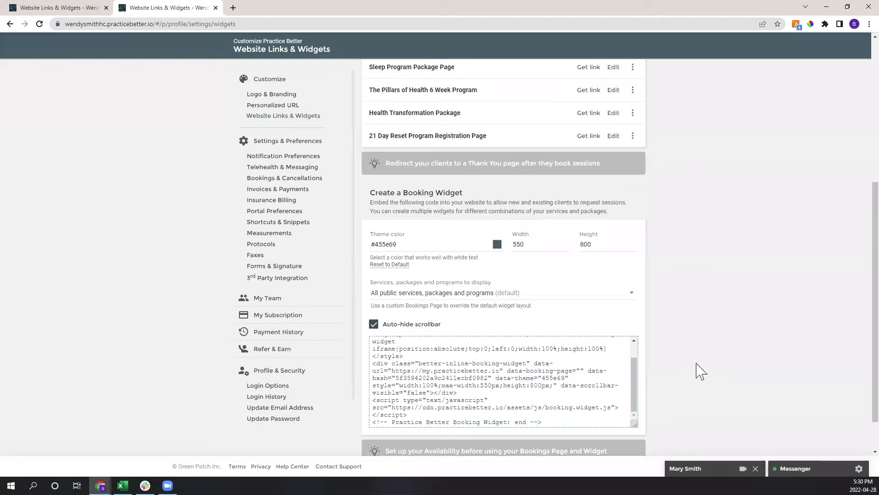
{"action": "scroll", "coordinate": [683, 338], "scroll_direction": "down", "scroll_amount": 1}
{"action": "scroll", "coordinate": [637, 349], "scroll_direction": "up", "scroll_amount": 1}
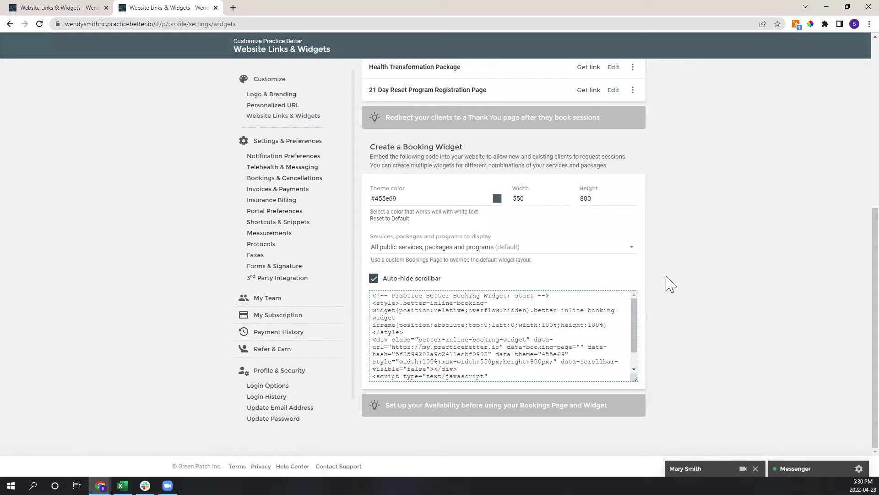
{"action": "scroll", "coordinate": [654, 312], "scroll_direction": "up", "scroll_amount": 5}
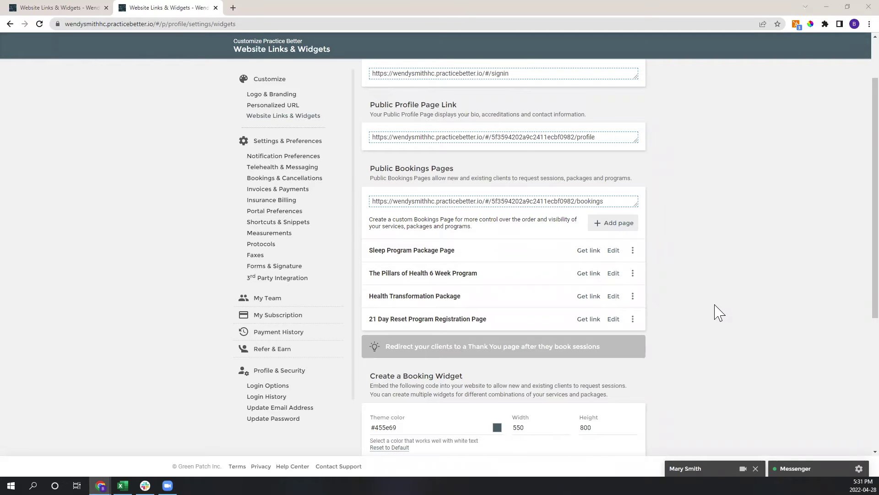
{"action": "scroll", "coordinate": [716, 311], "scroll_direction": "up", "scroll_amount": 3}
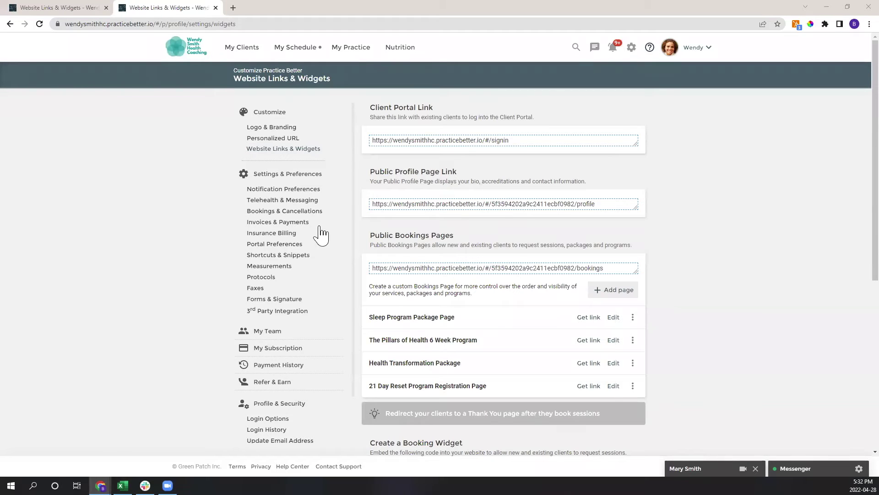
Go to the practice's Forms & Waivers, browse the list, and open the March 17 Intake Questionnaire for editing
{"action": "mouse_move", "coordinate": [359, 55]}
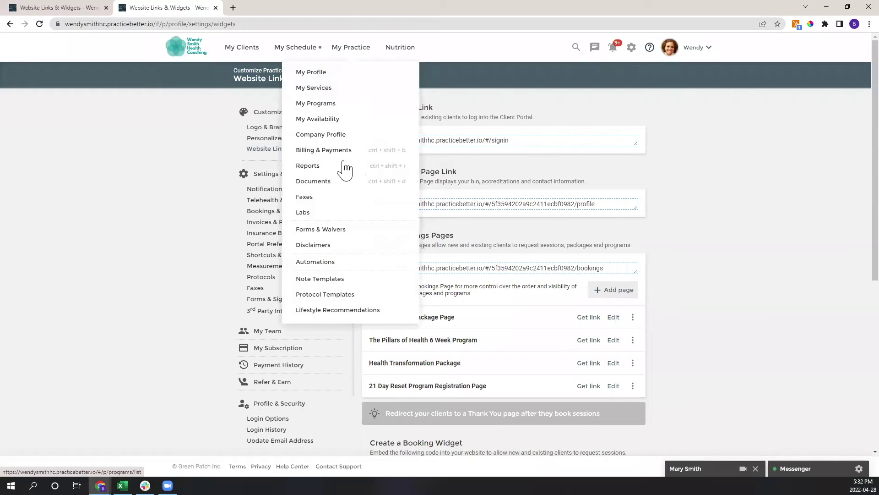
{"action": "left_click", "coordinate": [326, 231]}
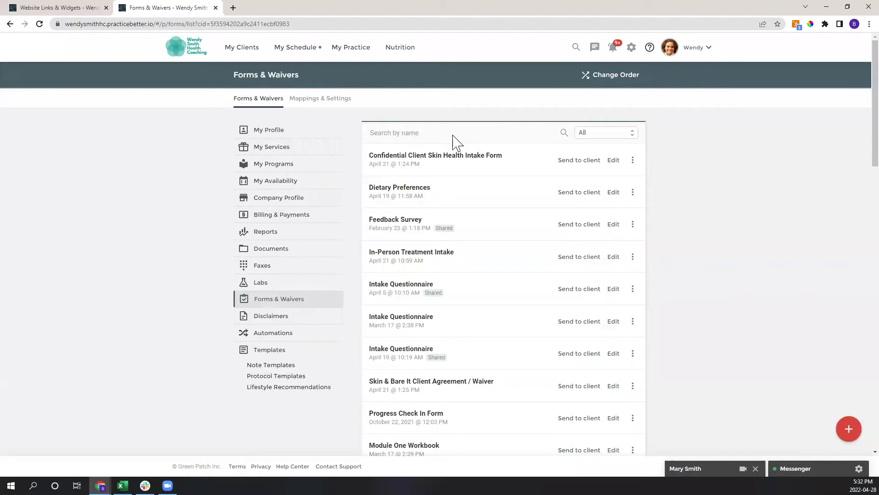
{"action": "left_click", "coordinate": [452, 136]}
{"action": "scroll", "coordinate": [645, 288], "scroll_direction": "down", "scroll_amount": 1}
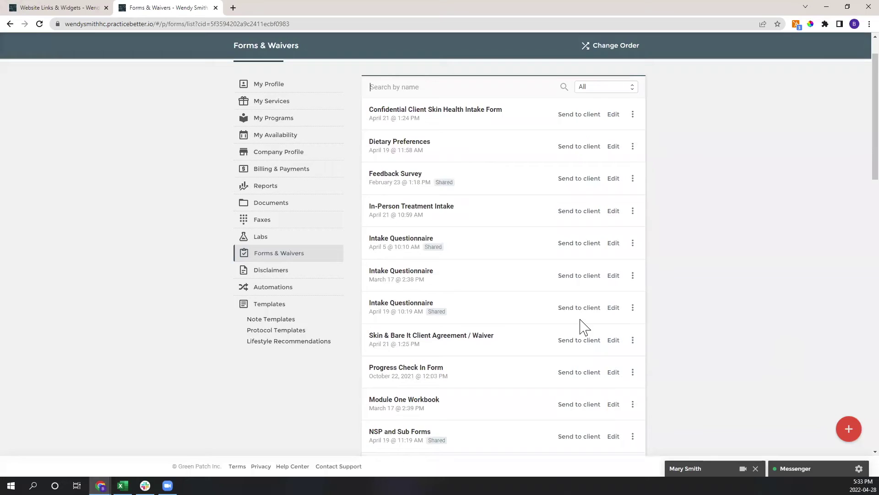
{"action": "scroll", "coordinate": [585, 326], "scroll_direction": "up", "scroll_amount": 2}
{"action": "scroll", "coordinate": [589, 324], "scroll_direction": "down", "scroll_amount": 5}
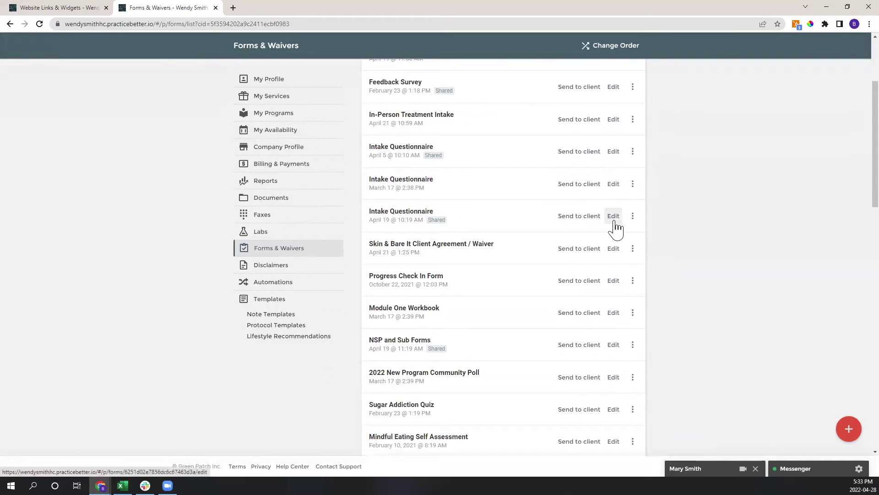
{"action": "left_click", "coordinate": [614, 187]}
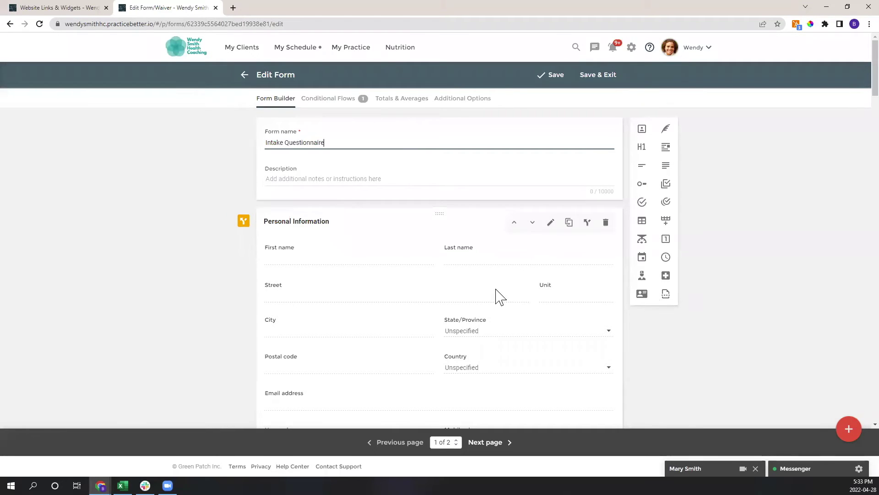
Examine the Intake Questionnaire's health history, supplements, medications and health concerns fields, and leave the form without saving
{"action": "scroll", "coordinate": [499, 297], "scroll_direction": "down", "scroll_amount": 9}
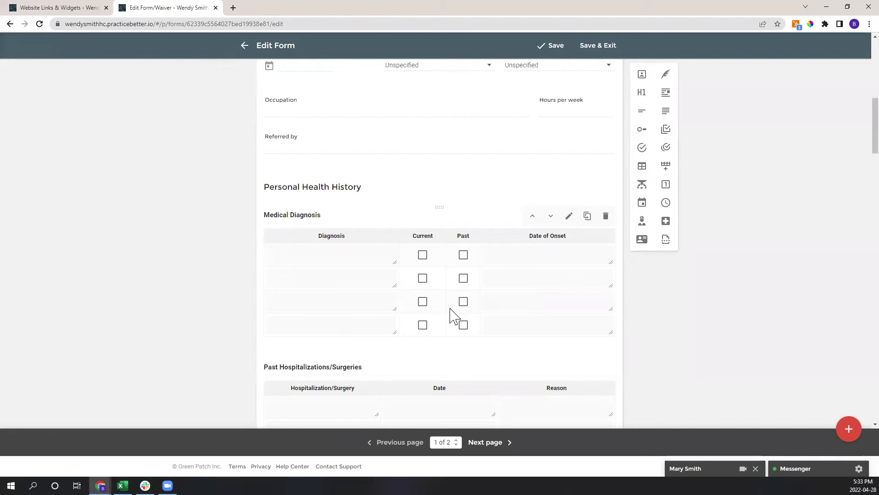
{"action": "mouse_move", "coordinate": [436, 209]}
{"action": "left_mouse_down"}
{"action": "mouse_move", "coordinate": [432, 261]}
{"action": "mouse_move", "coordinate": [442, 203]}
{"action": "left_mouse_up"}
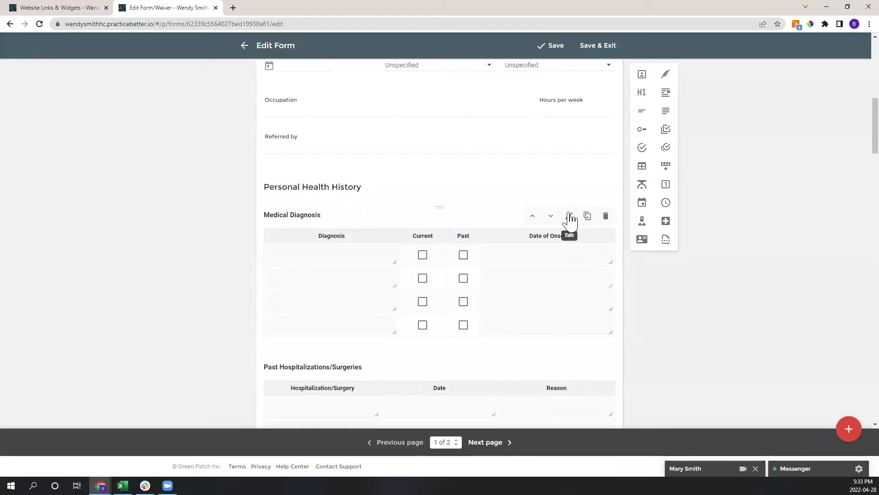
{"action": "scroll", "coordinate": [504, 220], "scroll_direction": "down", "scroll_amount": 4}
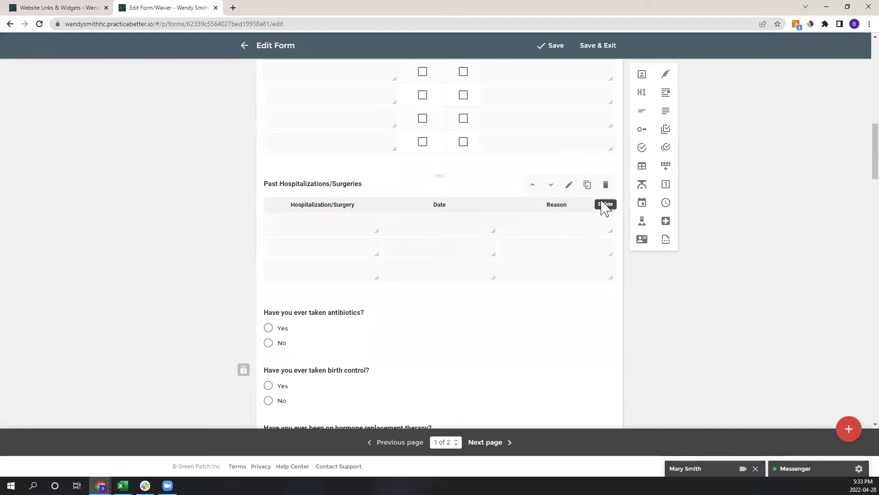
{"action": "scroll", "coordinate": [566, 242], "scroll_direction": "down", "scroll_amount": 1}
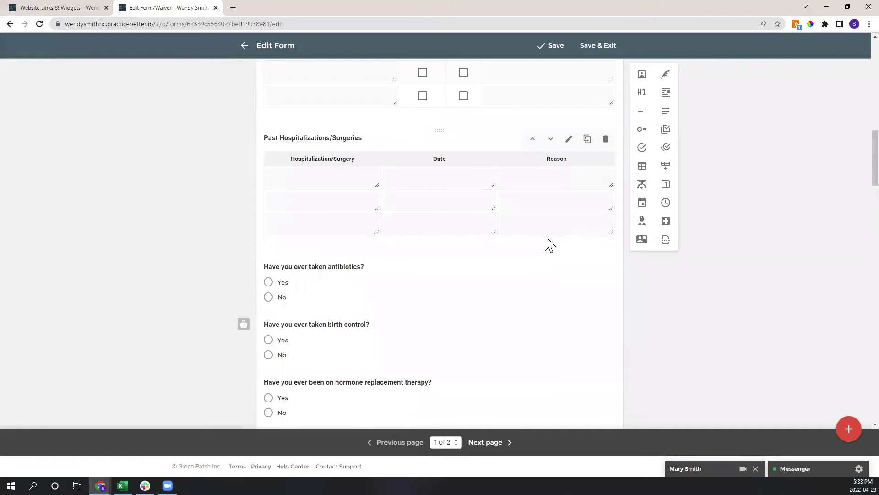
{"action": "scroll", "coordinate": [538, 238], "scroll_direction": "down", "scroll_amount": 4}
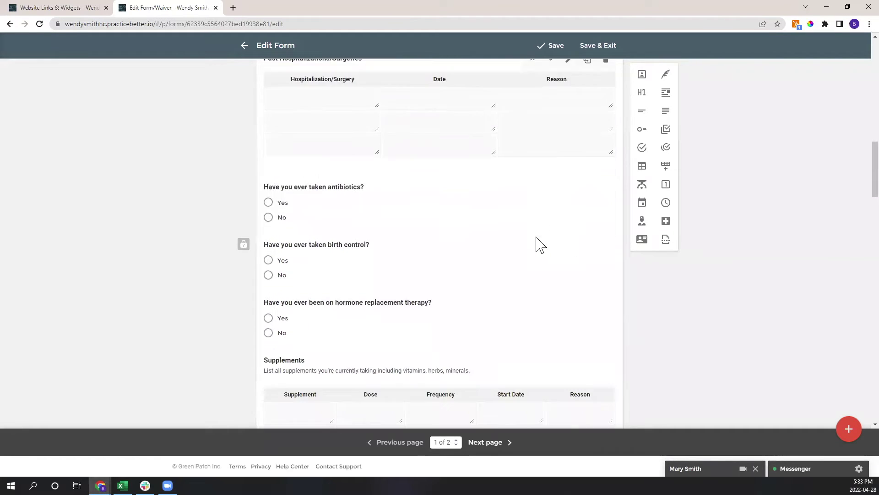
{"action": "scroll", "coordinate": [540, 245], "scroll_direction": "down", "scroll_amount": 2}
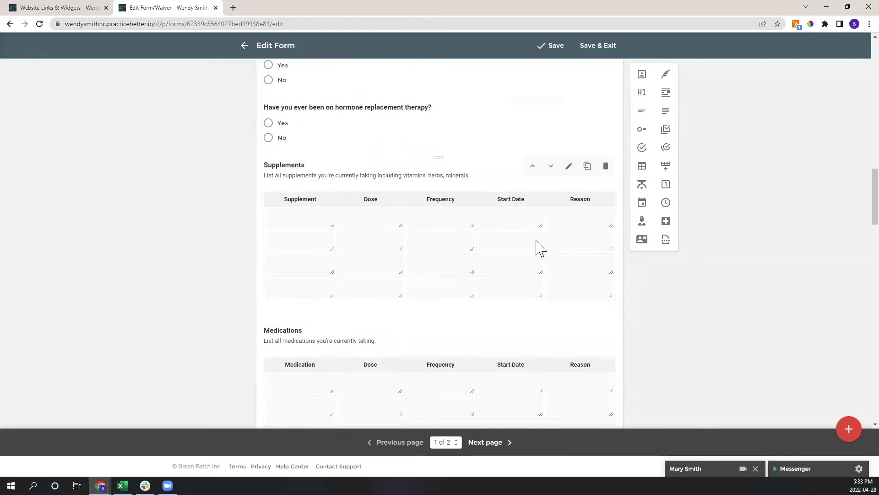
{"action": "scroll", "coordinate": [538, 241], "scroll_direction": "up", "scroll_amount": 1}
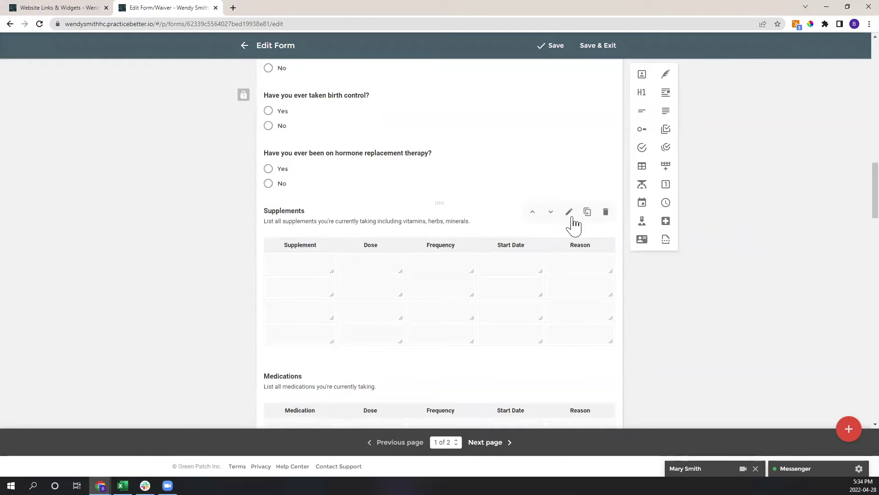
{"action": "scroll", "coordinate": [570, 242], "scroll_direction": "down", "scroll_amount": 2}
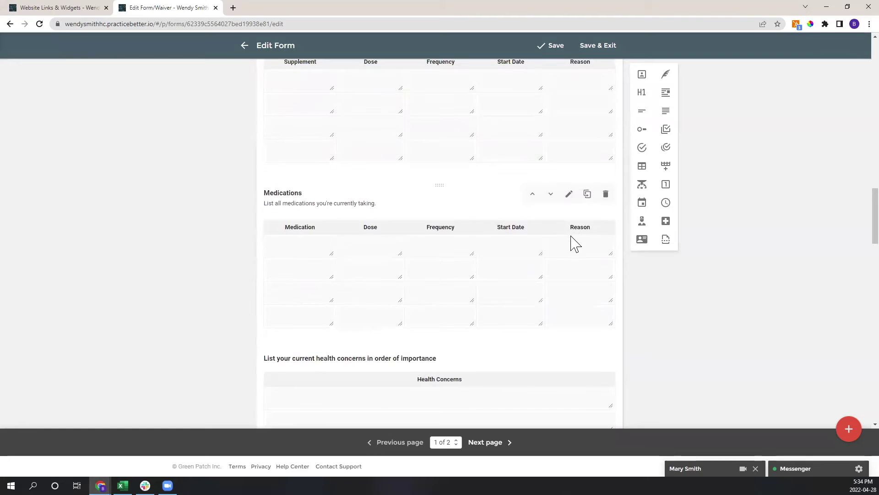
{"action": "scroll", "coordinate": [576, 245], "scroll_direction": "down", "scroll_amount": 2}
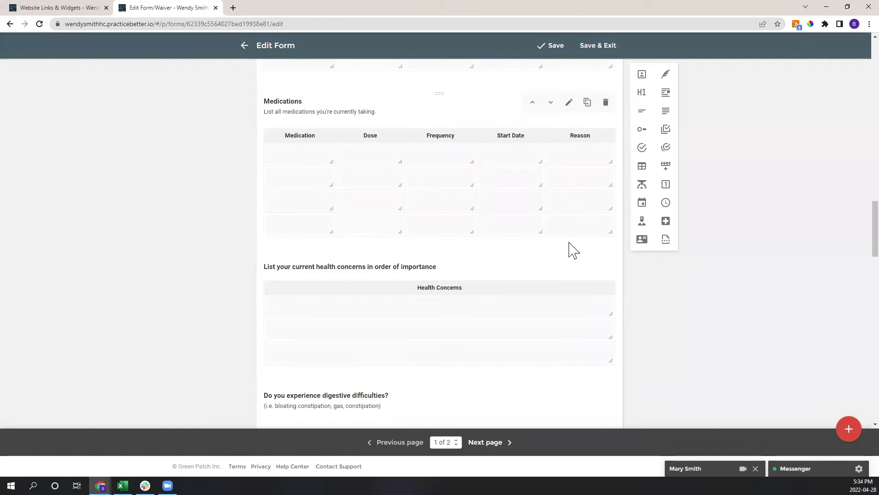
{"action": "scroll", "coordinate": [572, 250], "scroll_direction": "down", "scroll_amount": 2}
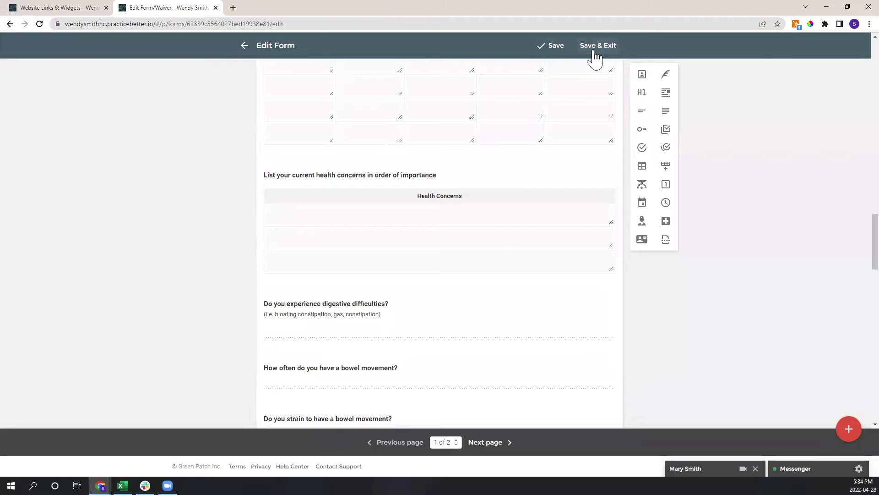
{"action": "left_click", "coordinate": [243, 49]}
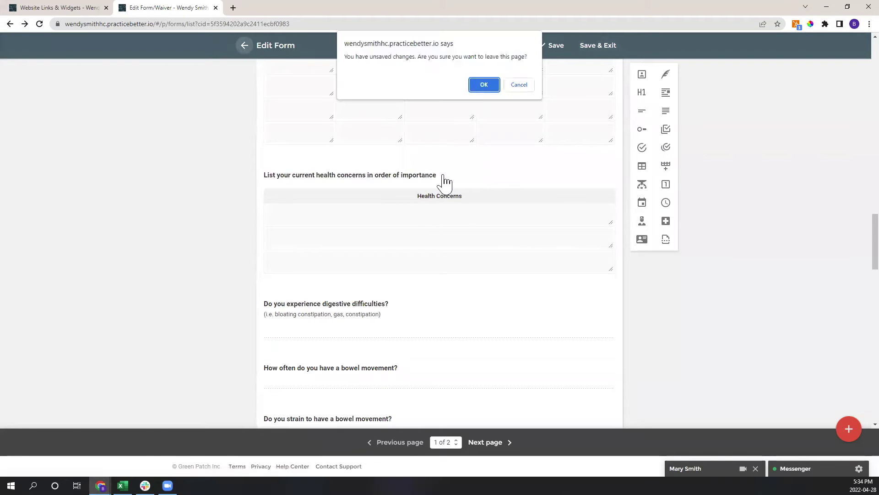
{"action": "left_click", "coordinate": [484, 85]}
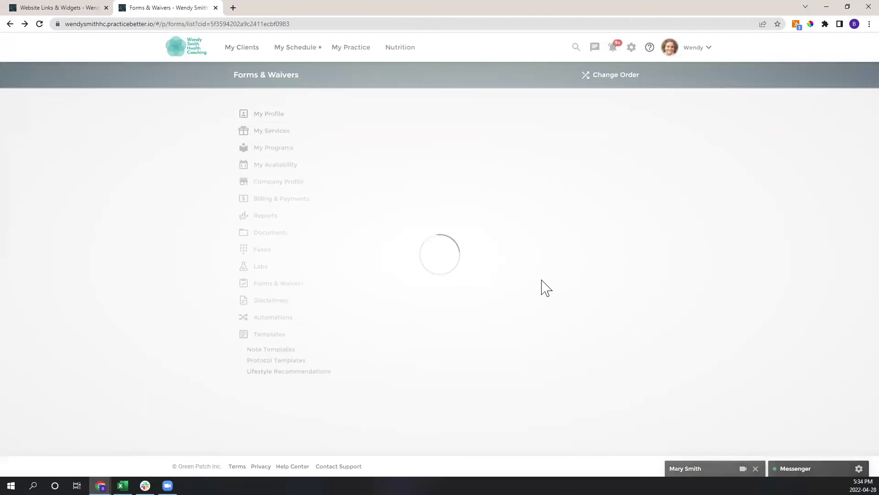
Open the Feedback Survey form from the forms list and review its Your Progress questions
{"action": "scroll", "coordinate": [550, 268], "scroll_direction": "down", "scroll_amount": 1}
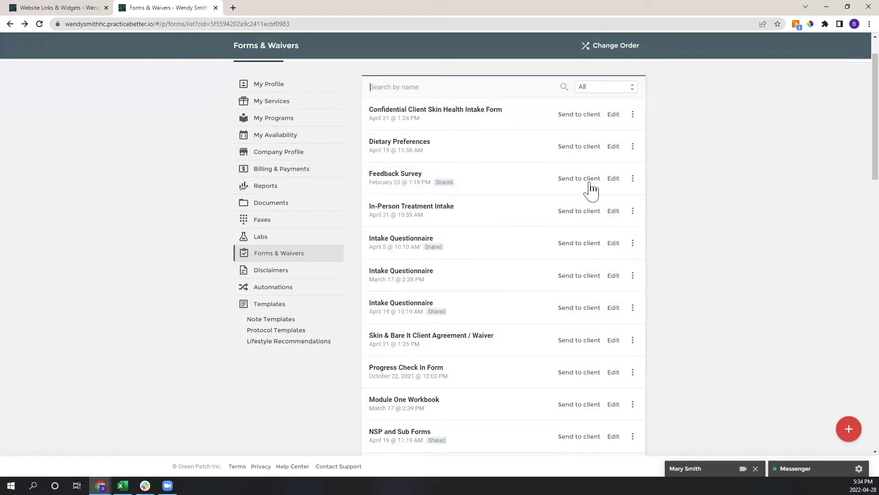
{"action": "scroll", "coordinate": [613, 231], "scroll_direction": "down", "scroll_amount": 2}
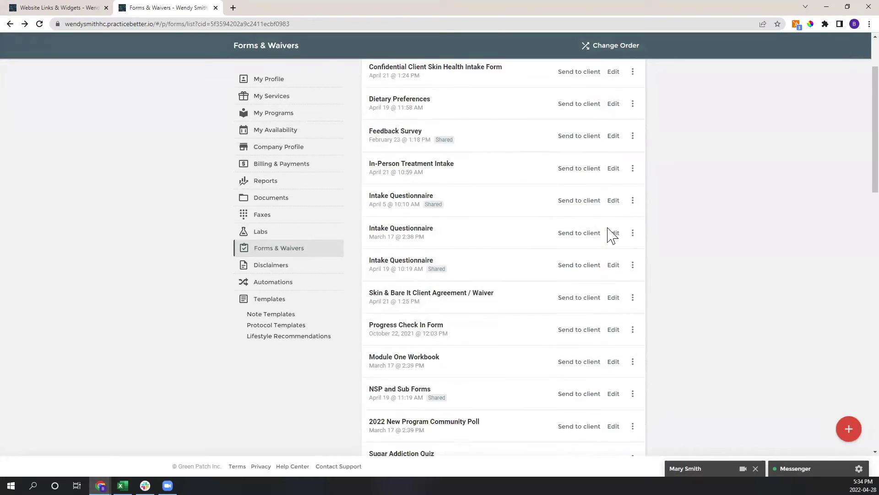
{"action": "scroll", "coordinate": [458, 268], "scroll_direction": "up", "scroll_amount": 2}
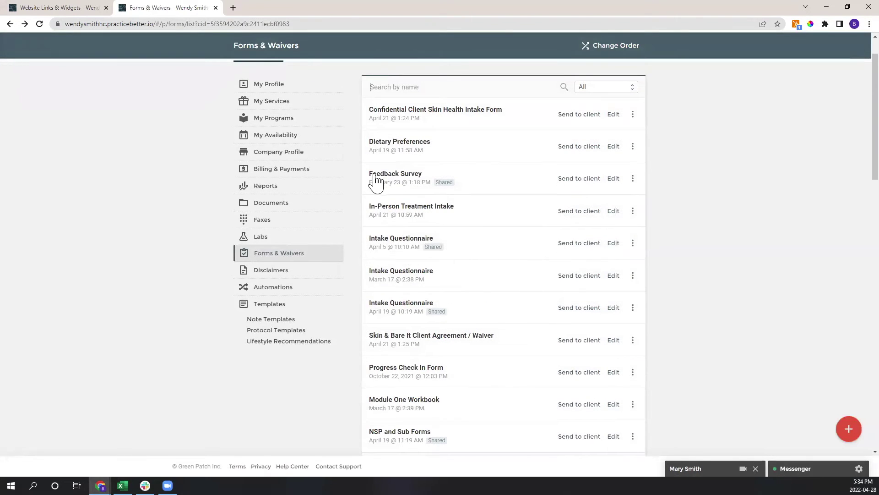
{"action": "left_click", "coordinate": [414, 176]}
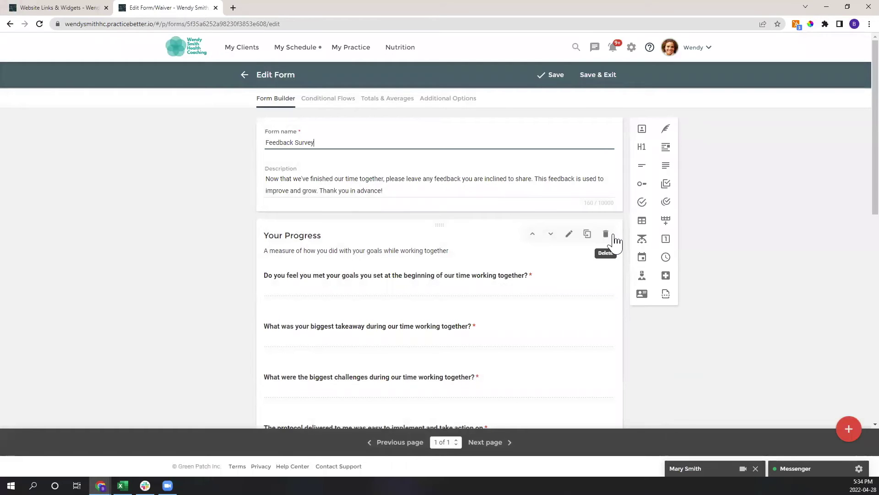
{"action": "scroll", "coordinate": [484, 226], "scroll_direction": "down", "scroll_amount": 2}
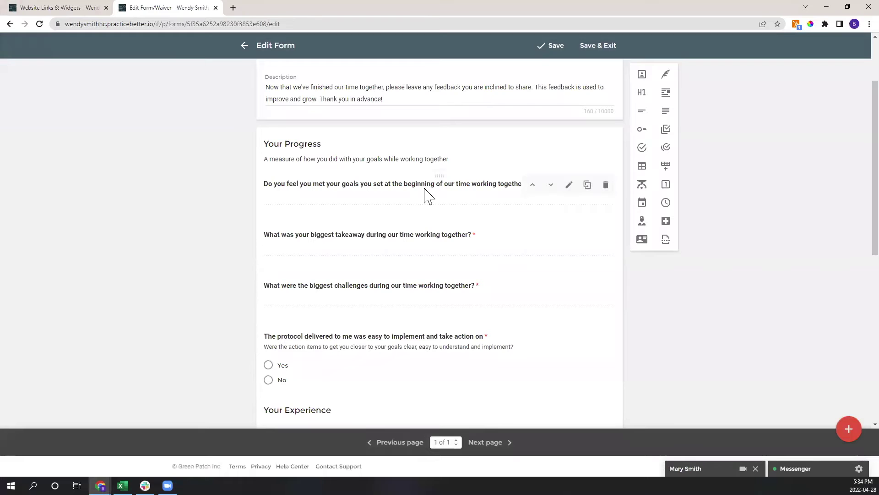
Examine the Feedback Survey's Your Experience questions, recommendation scale and testimonial field, and return to the start of the form
{"action": "scroll", "coordinate": [426, 195], "scroll_direction": "down", "scroll_amount": 5}
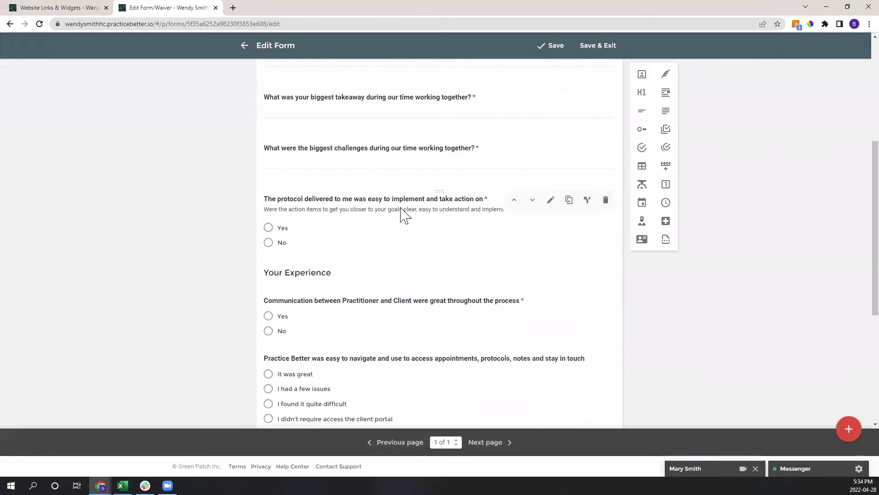
{"action": "scroll", "coordinate": [439, 190], "scroll_direction": "down", "scroll_amount": 3}
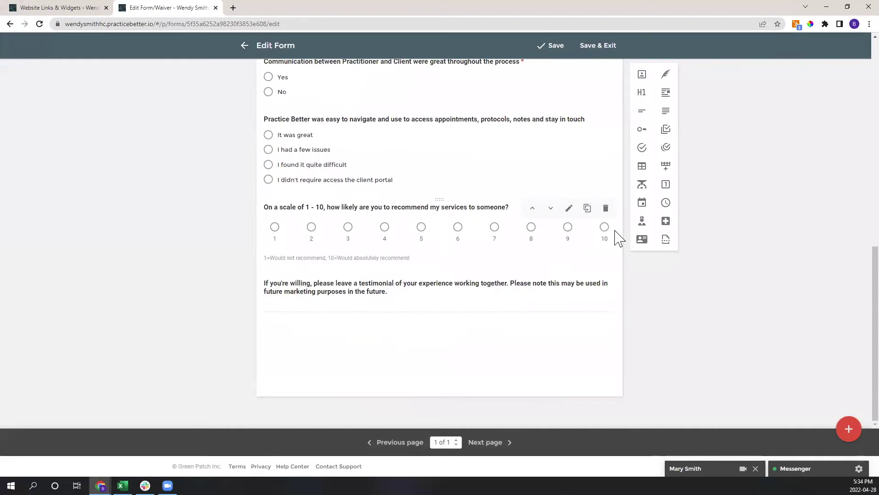
{"action": "scroll", "coordinate": [444, 264], "scroll_direction": "up", "scroll_amount": 7}
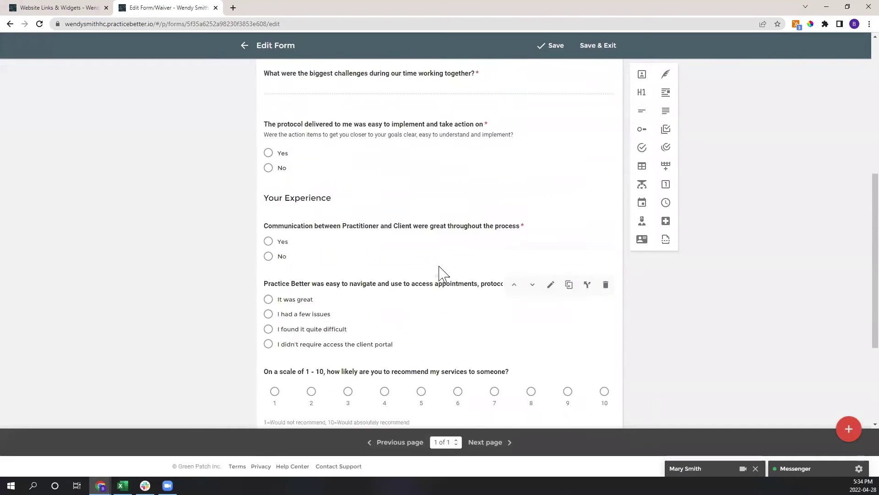
{"action": "scroll", "coordinate": [430, 270], "scroll_direction": "up", "scroll_amount": 3}
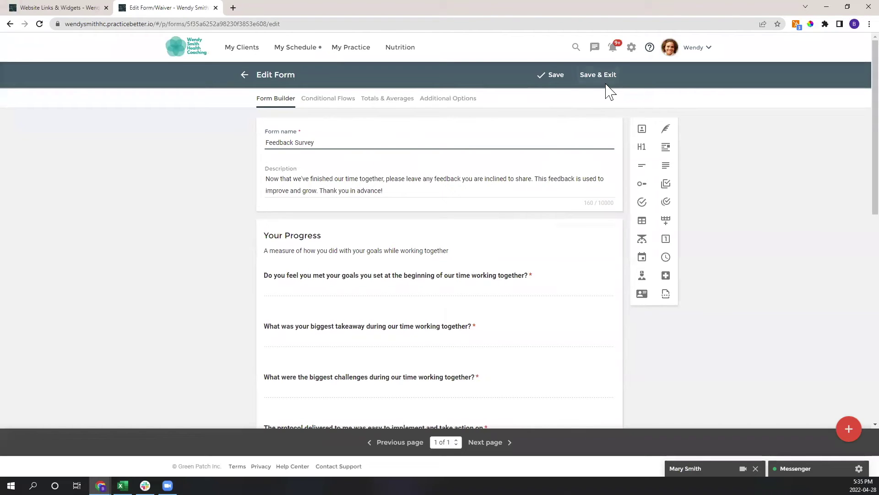
Go to the practice's Automations and view the types of automation that can be created, without choosing one
{"action": "left_click", "coordinate": [352, 53]}
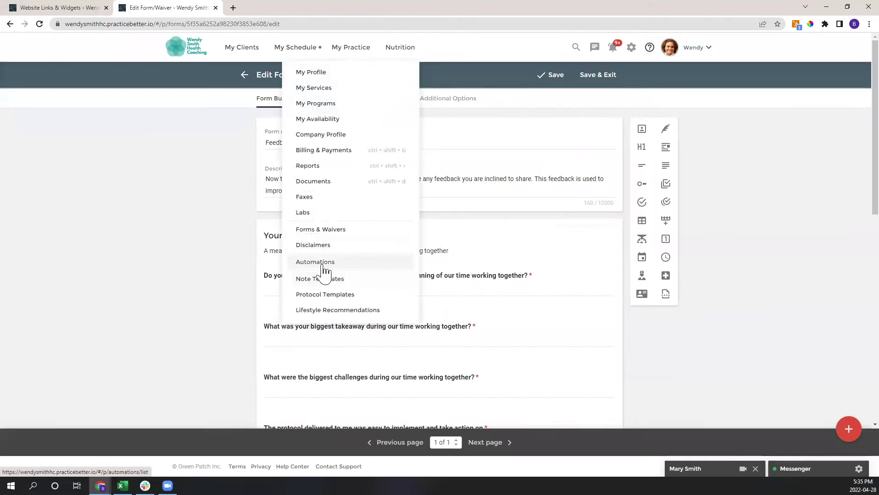
{"action": "left_click", "coordinate": [324, 261]}
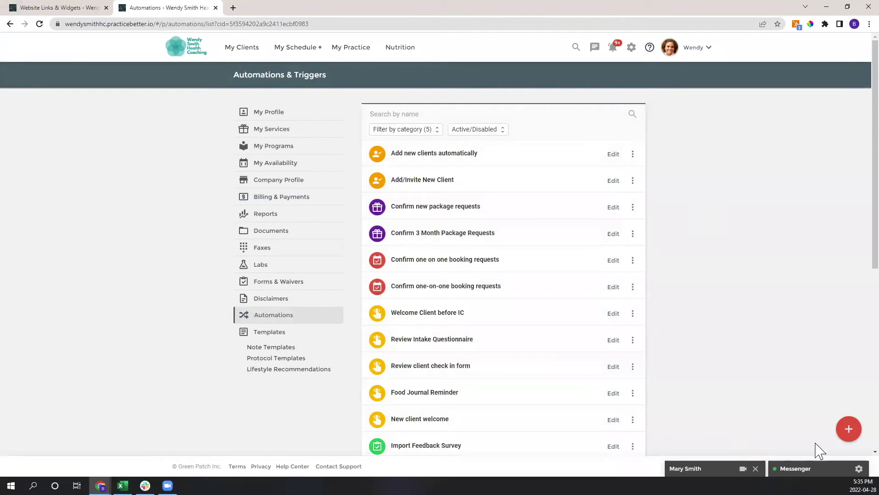
{"action": "left_click", "coordinate": [853, 433]}
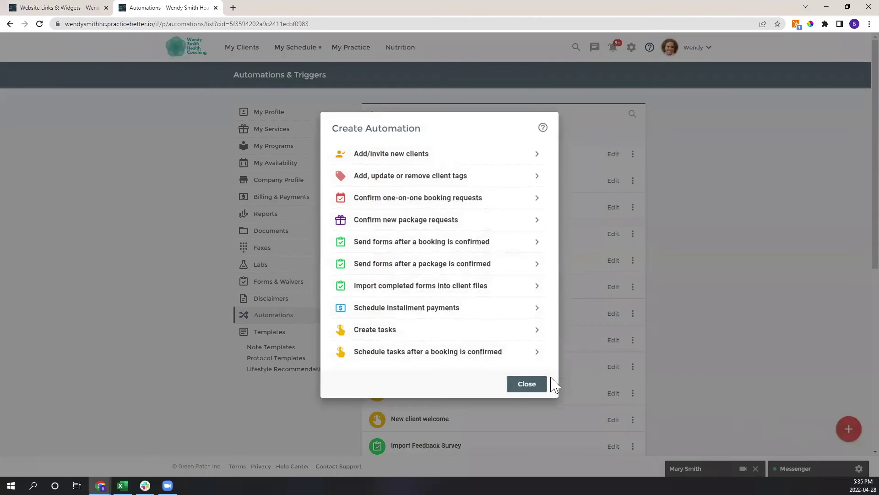
{"action": "left_click", "coordinate": [527, 383]}
Browse the list of the practice's existing automations and return to its beginning
{"action": "scroll", "coordinate": [430, 380], "scroll_direction": "down", "scroll_amount": 3}
{"action": "scroll", "coordinate": [420, 365], "scroll_direction": "down", "scroll_amount": 2}
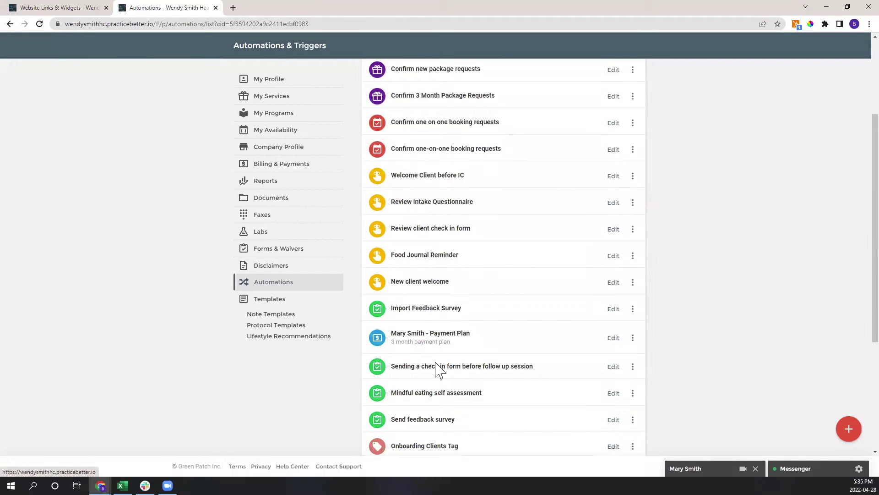
{"action": "scroll", "coordinate": [444, 368], "scroll_direction": "down", "scroll_amount": 3}
{"action": "scroll", "coordinate": [451, 369], "scroll_direction": "up", "scroll_amount": 4}
{"action": "scroll", "coordinate": [449, 372], "scroll_direction": "up", "scroll_amount": 3}
{"action": "scroll", "coordinate": [451, 373], "scroll_direction": "down", "scroll_amount": 1}
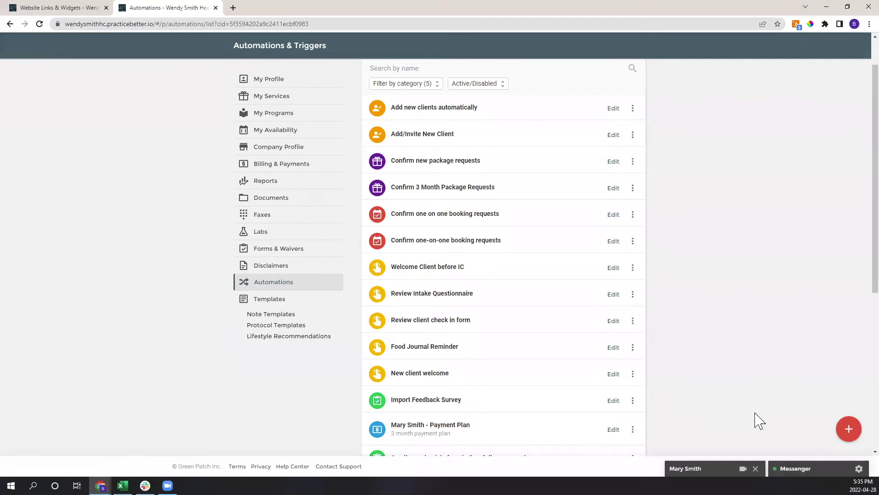
Start a new automation that sends forms after a booking is confirmed and name it Send feedback survey
{"action": "left_click", "coordinate": [849, 431]}
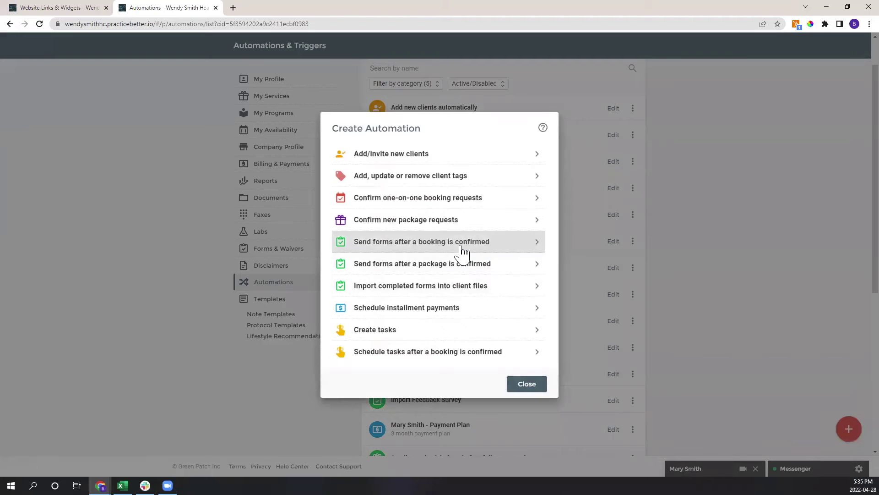
{"action": "left_click", "coordinate": [448, 248]}
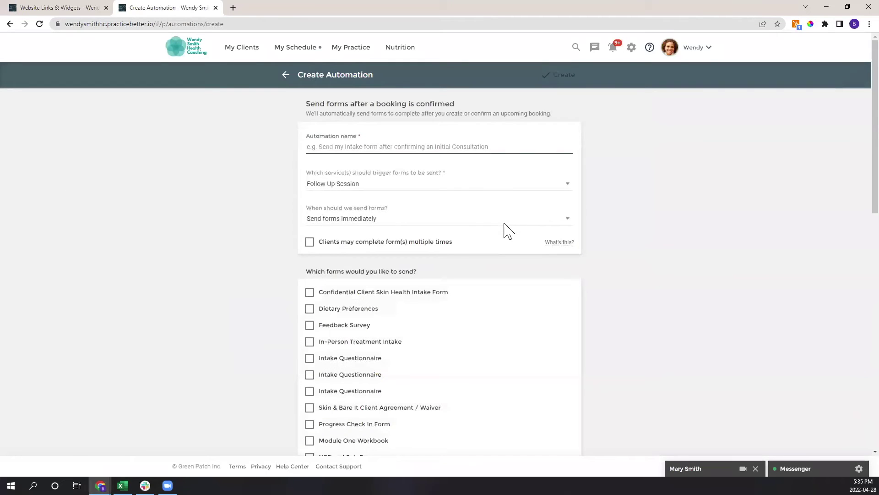
{"action": "type", "text": "Send feedback survey"}
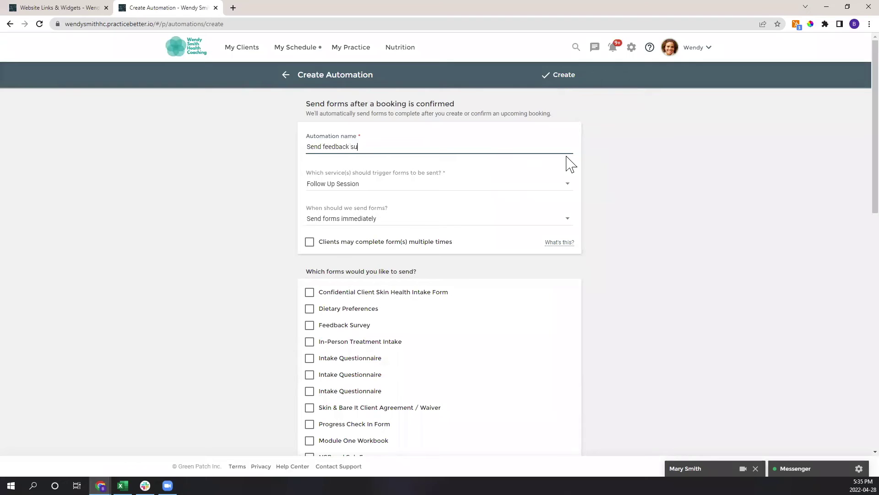
Make Final Session the only service that triggers the forms, deselecting Follow Up Session
{"action": "left_click", "coordinate": [369, 185]}
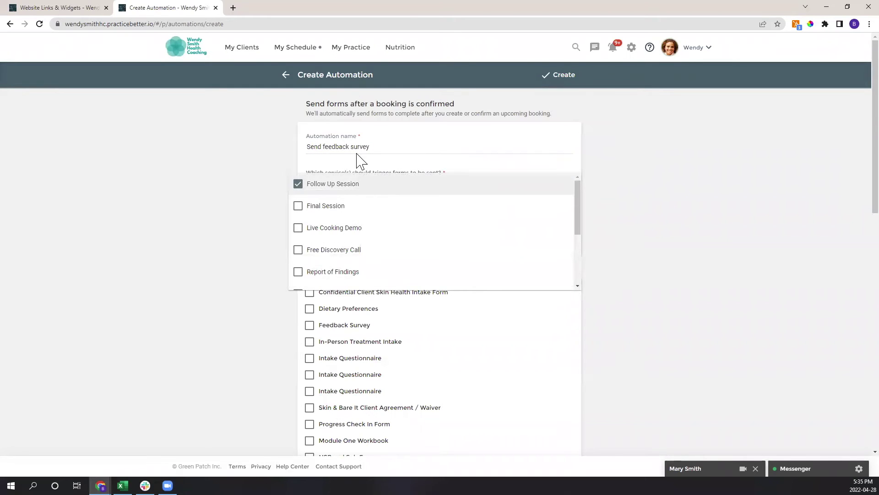
{"action": "left_click", "coordinate": [298, 207]}
{"action": "left_click", "coordinate": [302, 188]}
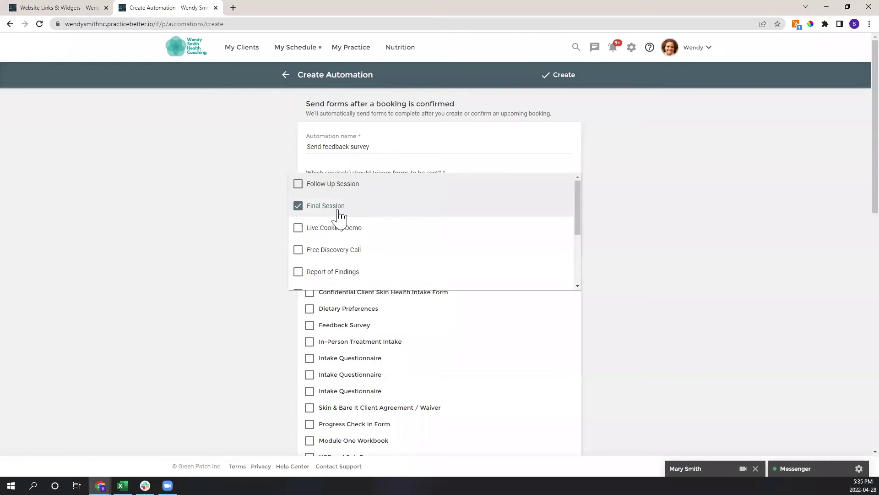
Keep Final Session as the triggering service and schedule the forms to be sent 1 hour after the session
{"action": "left_click", "coordinate": [282, 213]}
{"action": "scroll", "coordinate": [338, 183], "scroll_direction": "down", "scroll_amount": 1}
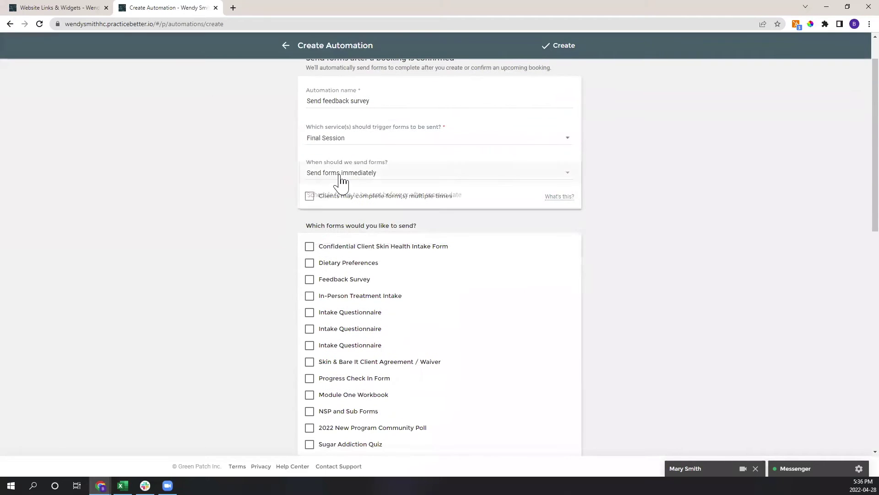
{"action": "left_click", "coordinate": [344, 196]}
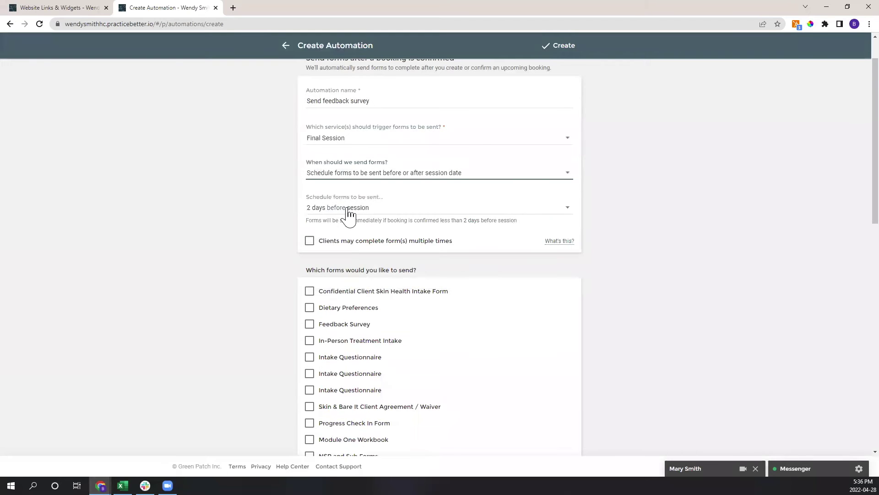
{"action": "left_click", "coordinate": [366, 216]}
{"action": "scroll", "coordinate": [346, 237], "scroll_direction": "down", "scroll_amount": 3}
{"action": "left_click", "coordinate": [334, 188]}
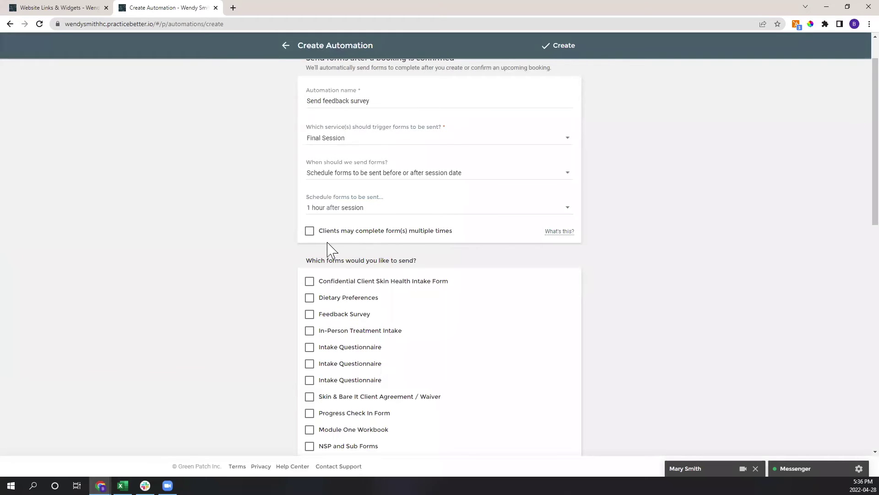
Choose the Feedback Survey as the form to send and create the automation
{"action": "scroll", "coordinate": [316, 251], "scroll_direction": "down", "scroll_amount": 1}
{"action": "left_click", "coordinate": [310, 268]}
{"action": "scroll", "coordinate": [444, 231], "scroll_direction": "down", "scroll_amount": 1}
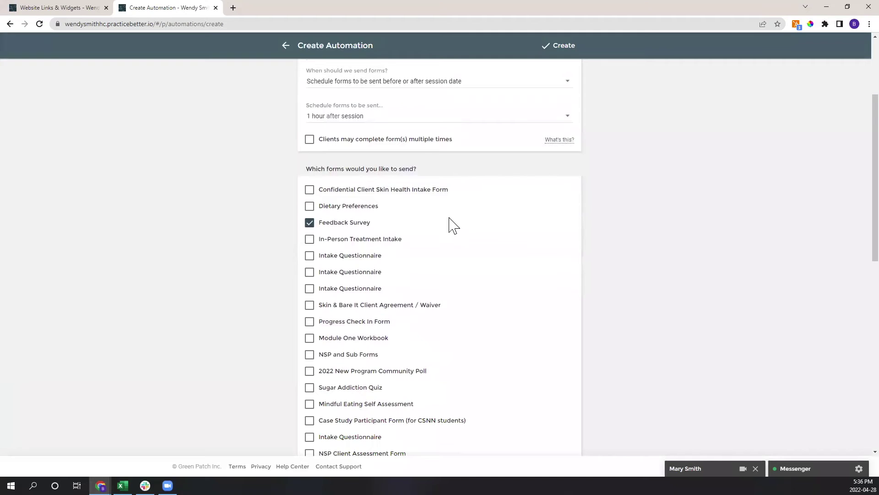
{"action": "scroll", "coordinate": [454, 225], "scroll_direction": "up", "scroll_amount": 1}
{"action": "scroll", "coordinate": [454, 225], "scroll_direction": "up", "scroll_amount": 1}
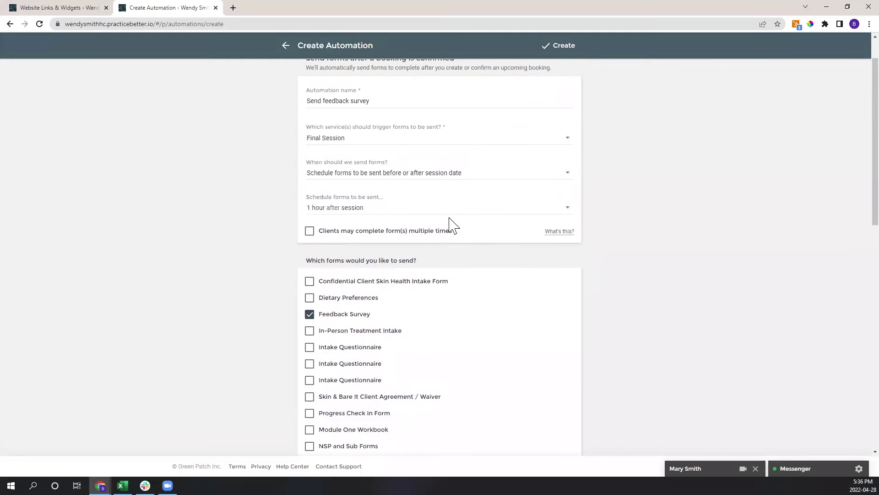
{"action": "scroll", "coordinate": [451, 226], "scroll_direction": "up", "scroll_amount": 1}
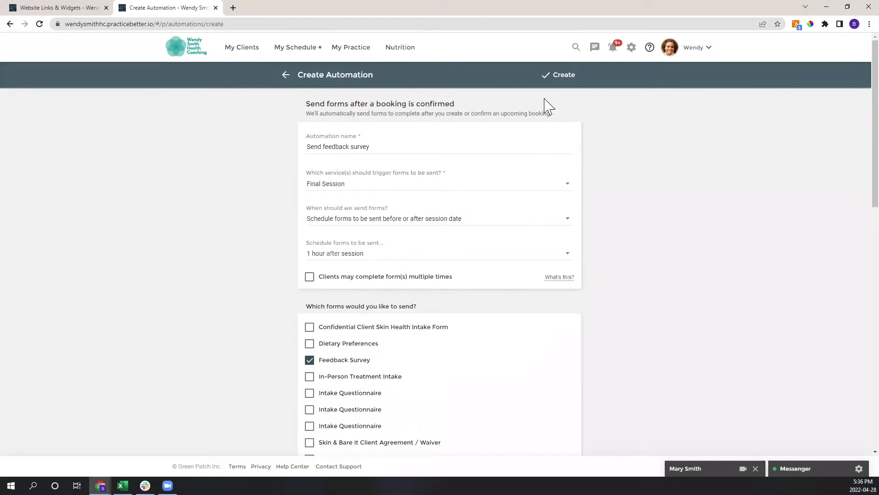
{"action": "left_click", "coordinate": [562, 78]}
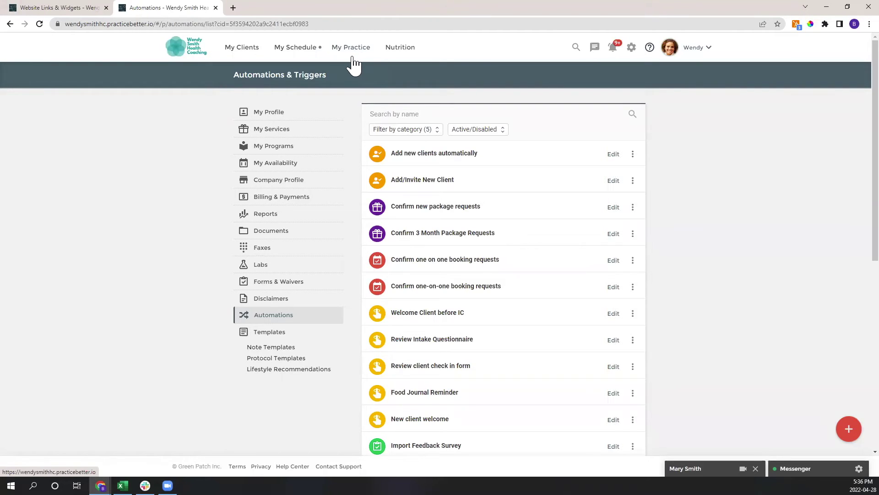
Generate the Form Response Summary report for the Feedback Survey and review the responses to its questions
{"action": "left_click", "coordinate": [356, 59]}
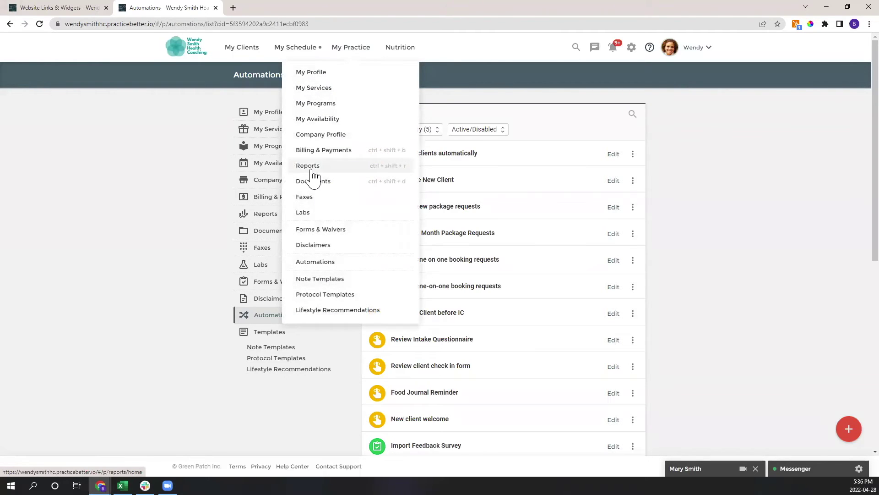
{"action": "left_click", "coordinate": [313, 169]}
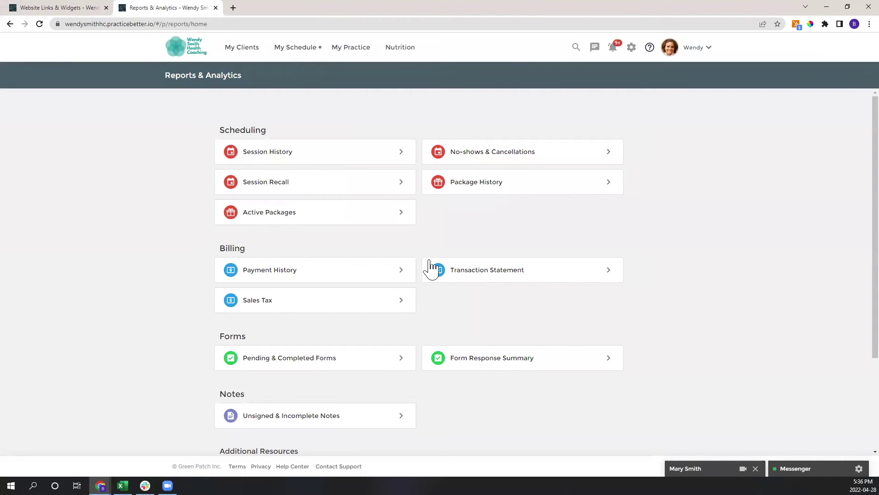
{"action": "scroll", "coordinate": [485, 330], "scroll_direction": "down", "scroll_amount": 1}
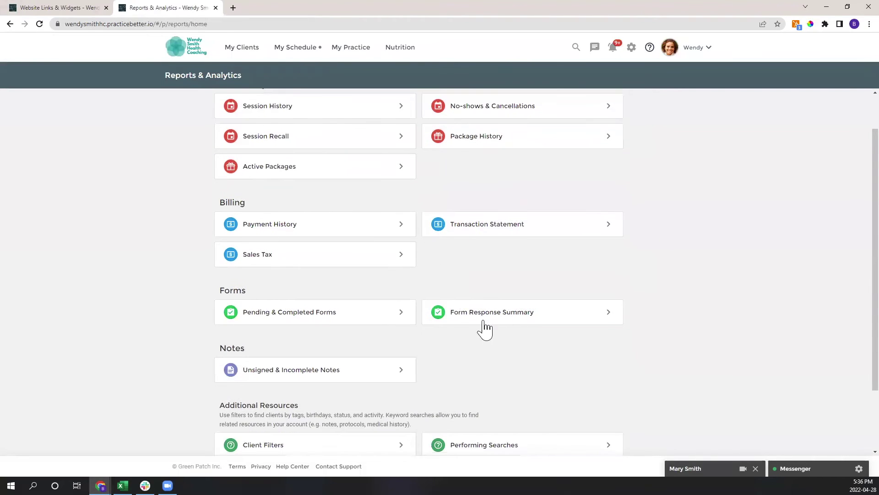
{"action": "left_click", "coordinate": [535, 321]}
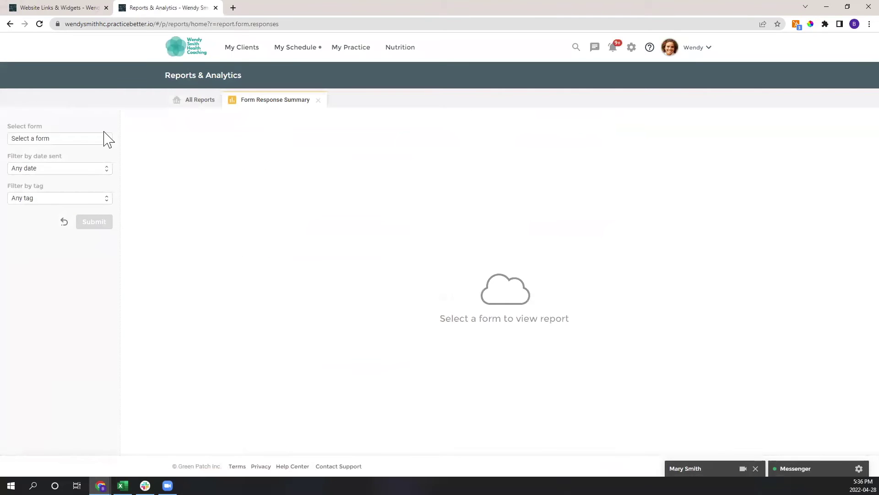
{"action": "left_click", "coordinate": [87, 148]}
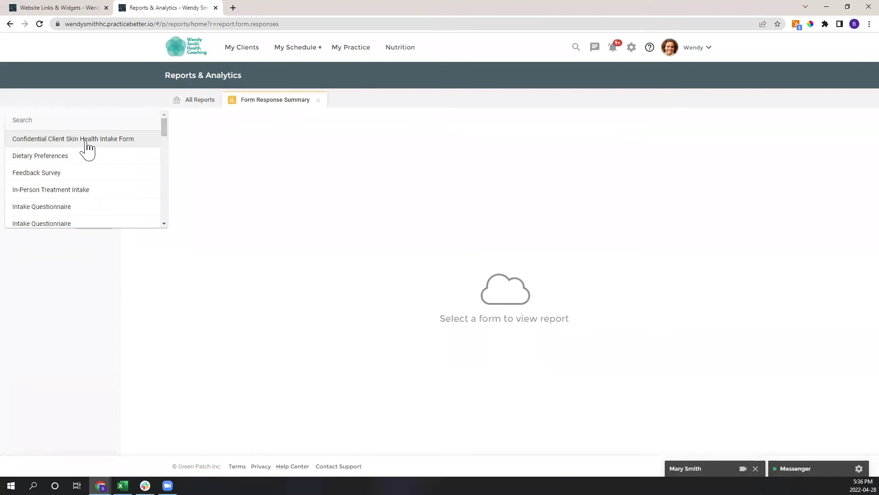
{"action": "left_click", "coordinate": [71, 176]}
{"action": "left_click", "coordinate": [94, 222]}
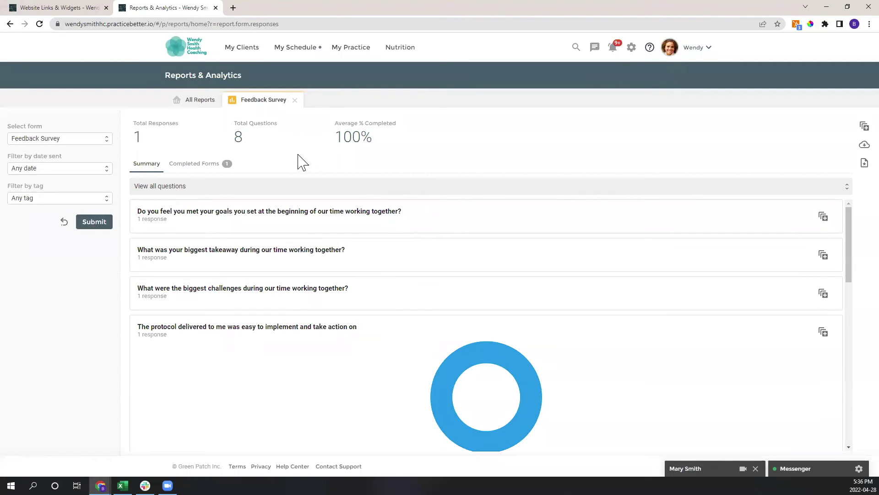
{"action": "scroll", "coordinate": [281, 220], "scroll_direction": "down", "scroll_amount": 1}
{"action": "scroll", "coordinate": [282, 231], "scroll_direction": "up", "scroll_amount": 1}
{"action": "scroll", "coordinate": [476, 338], "scroll_direction": "down", "scroll_amount": 1}
{"action": "scroll", "coordinate": [474, 342], "scroll_direction": "down", "scroll_amount": 5}
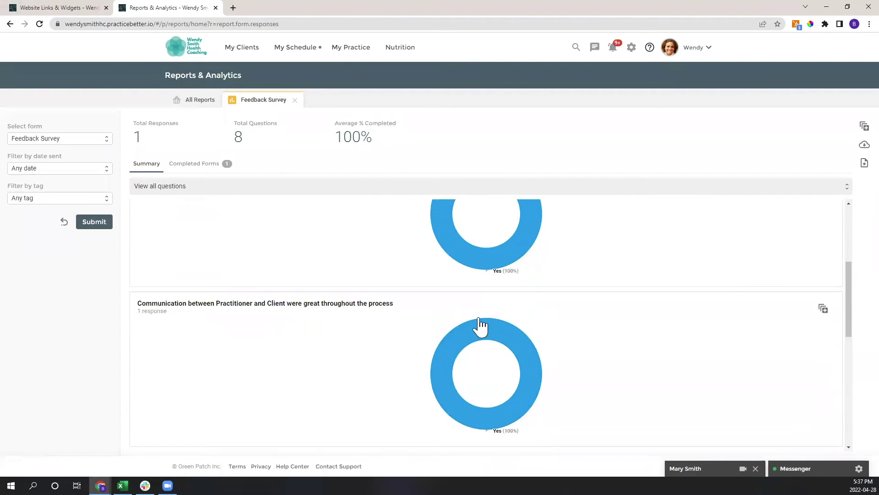
{"action": "scroll", "coordinate": [476, 359], "scroll_direction": "down", "scroll_amount": 2}
Generate the response summary for the 2022 New Program Community Poll and examine the answer charts for each question
{"action": "left_click", "coordinate": [73, 140]}
{"action": "scroll", "coordinate": [71, 160], "scroll_direction": "down", "scroll_amount": 4}
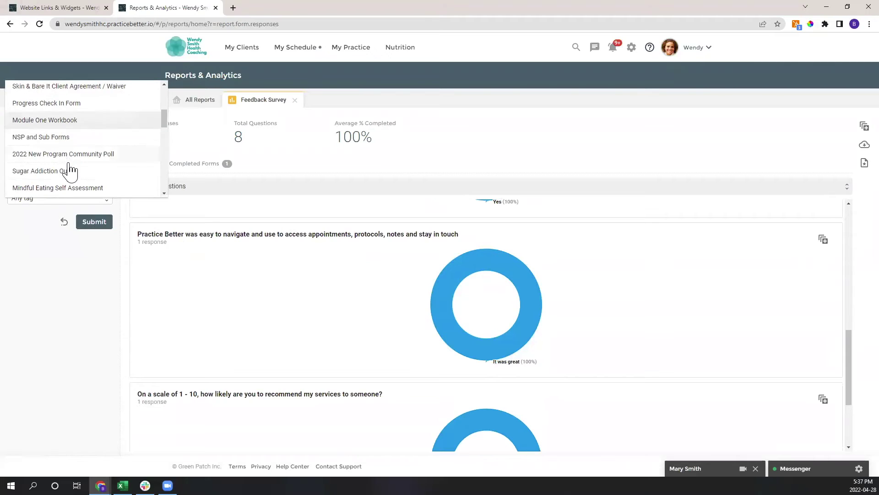
{"action": "left_click", "coordinate": [74, 155]}
{"action": "left_click", "coordinate": [88, 224]}
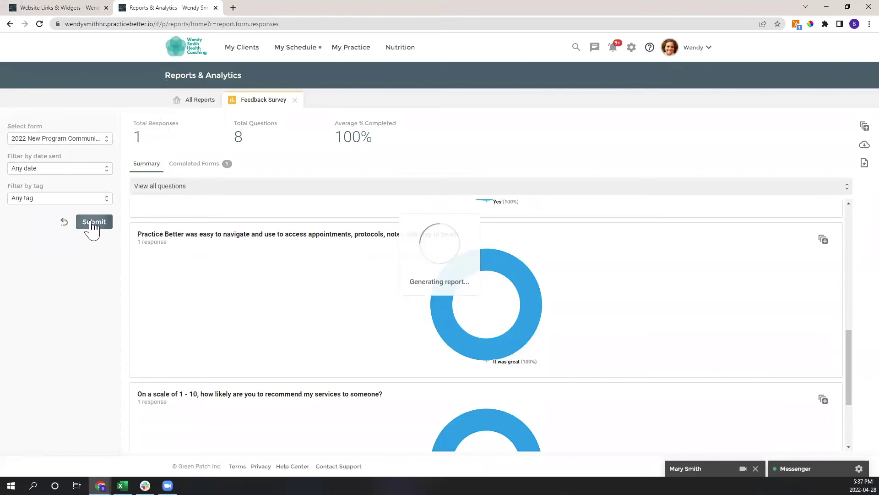
{"action": "scroll", "coordinate": [562, 269], "scroll_direction": "up", "scroll_amount": 1}
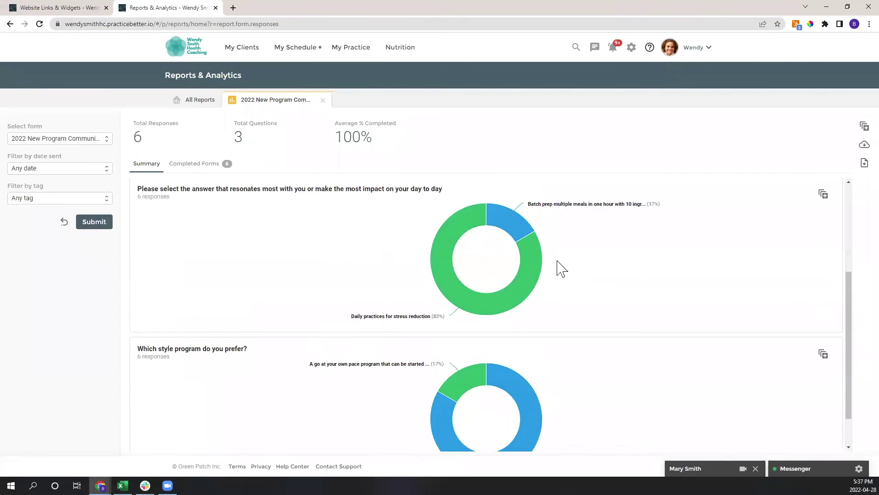
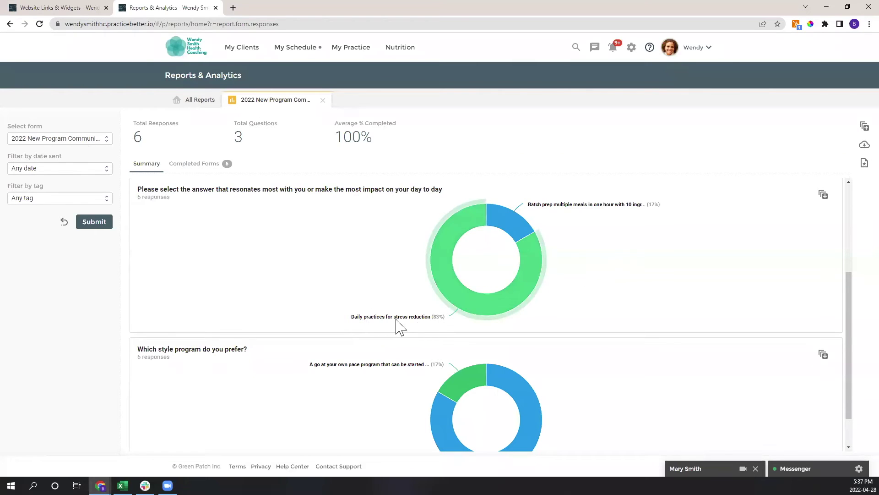
{"action": "scroll", "coordinate": [457, 314], "scroll_direction": "down", "scroll_amount": 1}
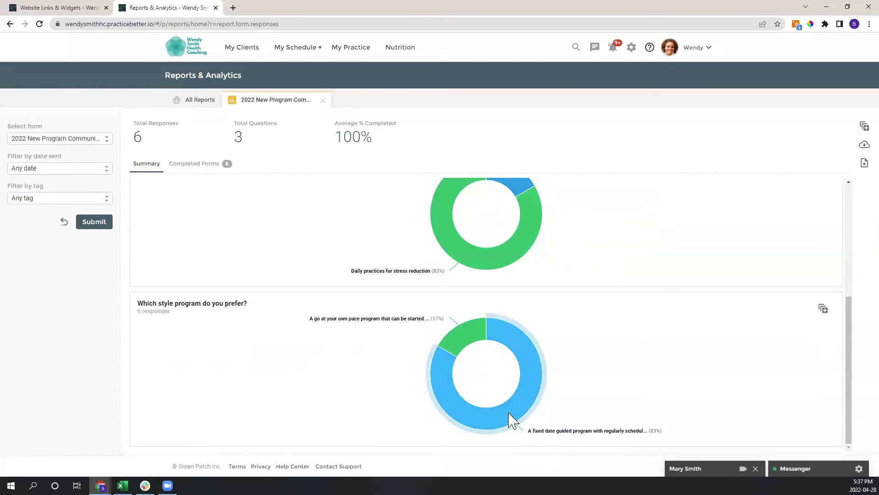
{"action": "scroll", "coordinate": [511, 418], "scroll_direction": "up", "scroll_amount": 5}
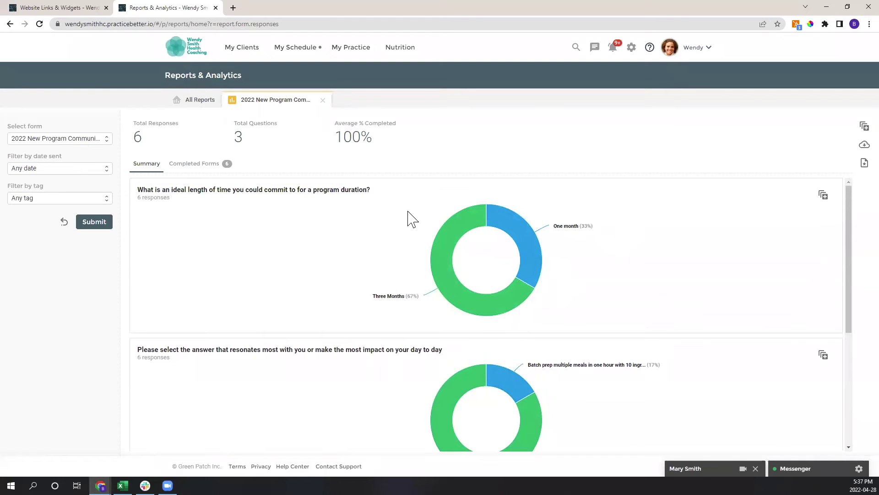
{"action": "scroll", "coordinate": [410, 218], "scroll_direction": "down", "scroll_amount": 5}
{"action": "scroll", "coordinate": [412, 234], "scroll_direction": "up", "scroll_amount": 3}
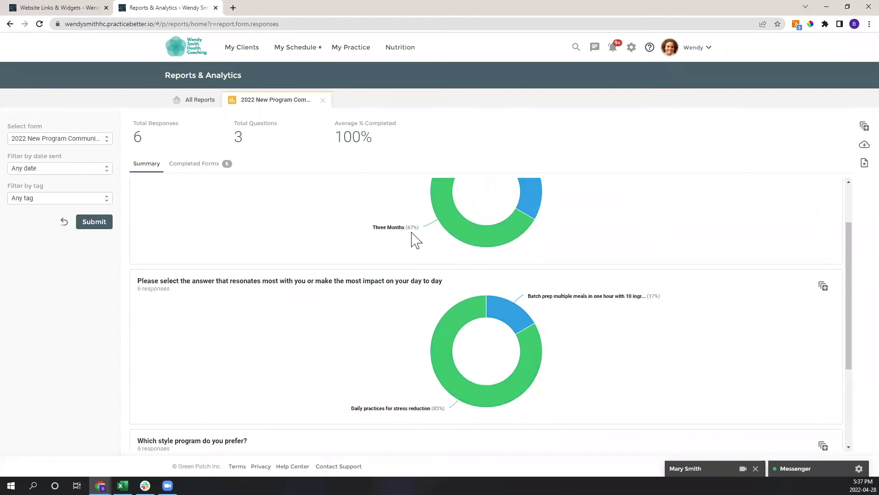
Open the Sugar Addiction Quiz from Forms & Waivers and look through its questions
{"action": "left_click", "coordinate": [351, 50]}
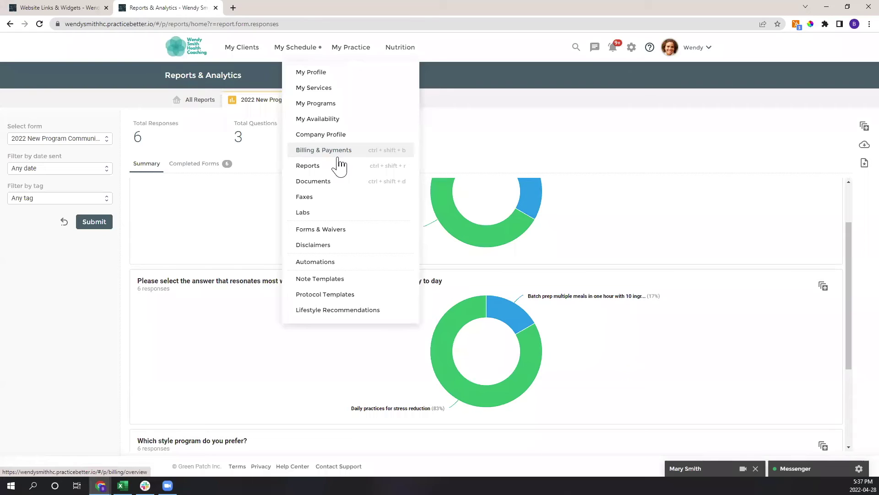
{"action": "left_click", "coordinate": [340, 232]}
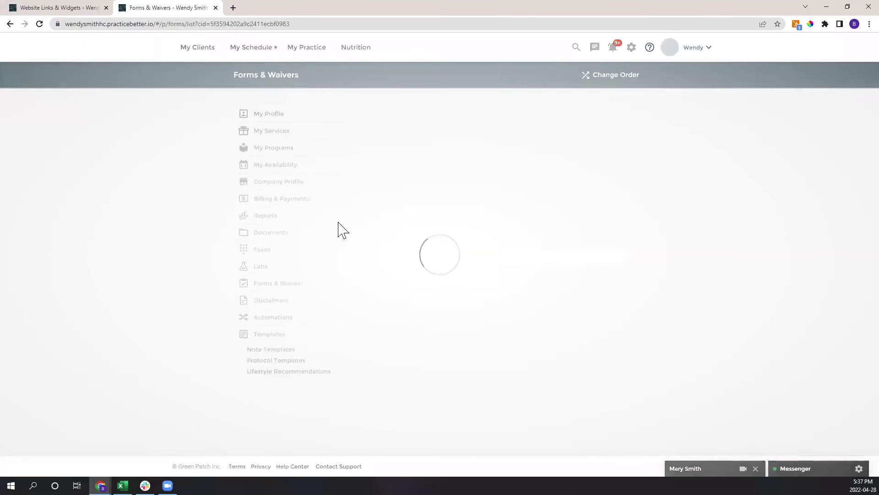
{"action": "scroll", "coordinate": [362, 215], "scroll_direction": "down", "scroll_amount": 3}
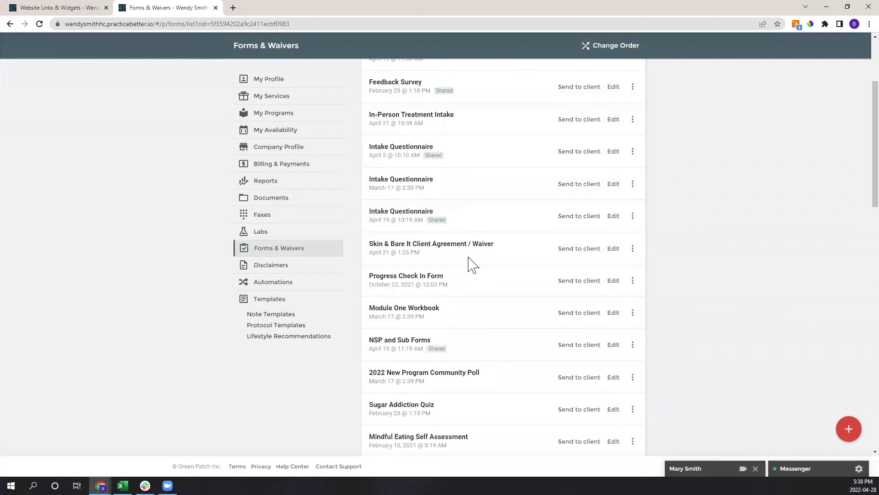
{"action": "scroll", "coordinate": [463, 279], "scroll_direction": "down", "scroll_amount": 1}
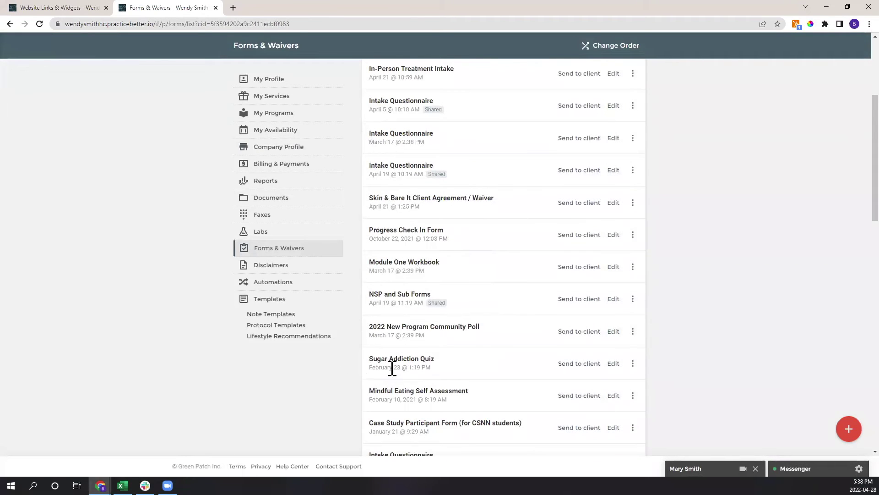
{"action": "left_click", "coordinate": [448, 366]}
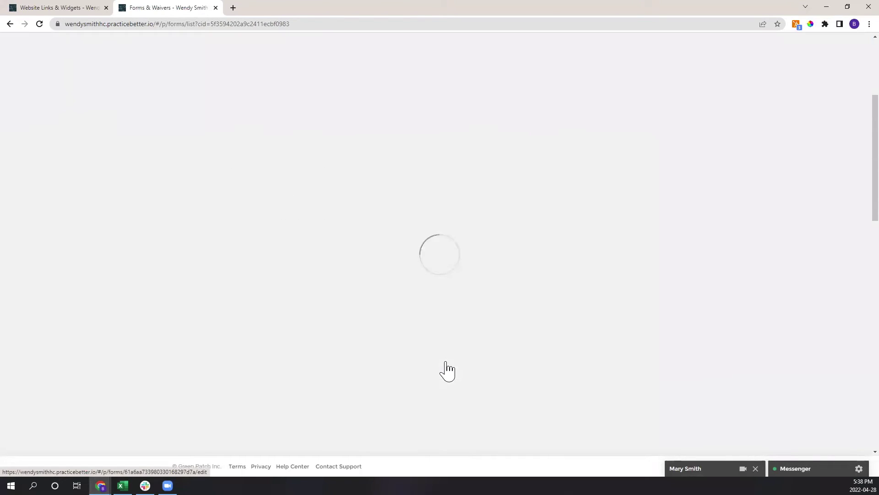
{"action": "scroll", "coordinate": [442, 348], "scroll_direction": "down", "scroll_amount": 5}
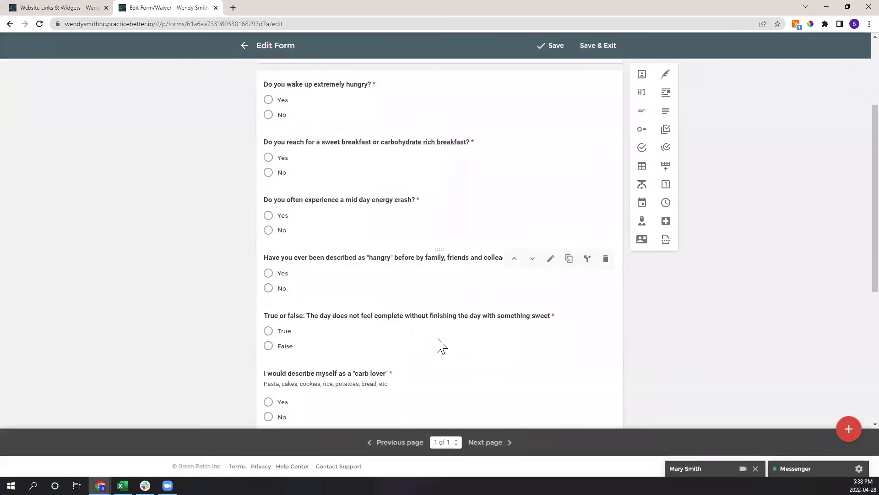
{"action": "scroll", "coordinate": [448, 343], "scroll_direction": "down", "scroll_amount": 1}
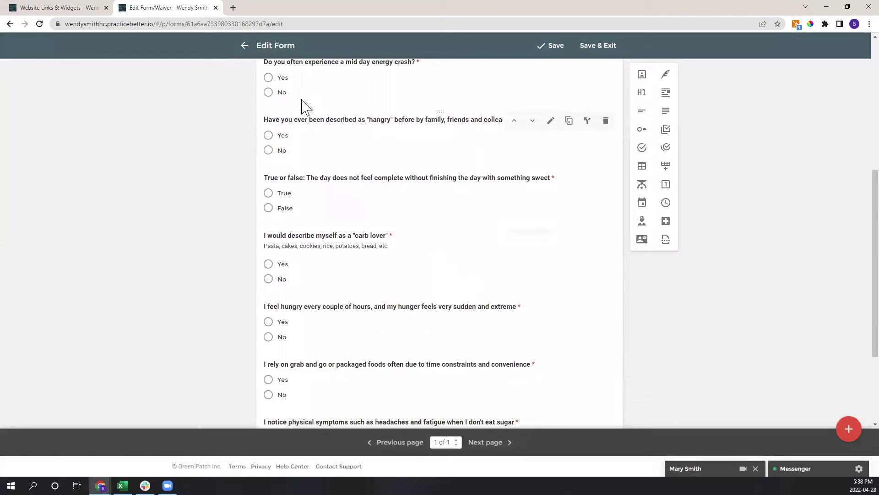
Leave the quiz without editing it and look through the forms available in Forms & Waivers
{"action": "left_click", "coordinate": [243, 51]}
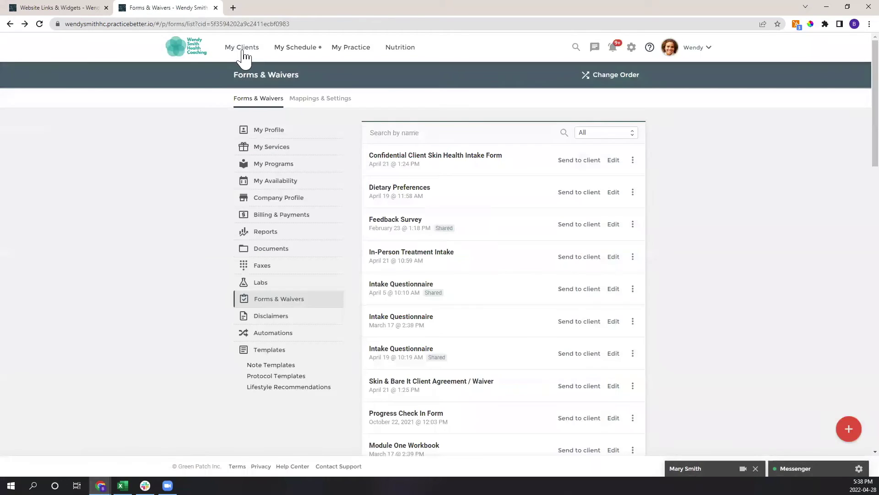
{"action": "scroll", "coordinate": [691, 285], "scroll_direction": "down", "scroll_amount": 5}
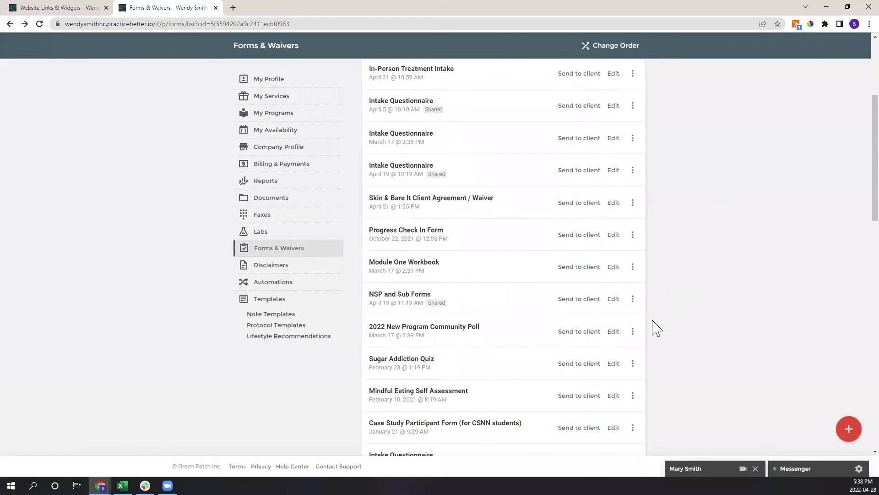
{"action": "scroll", "coordinate": [620, 334], "scroll_direction": "down", "scroll_amount": 3}
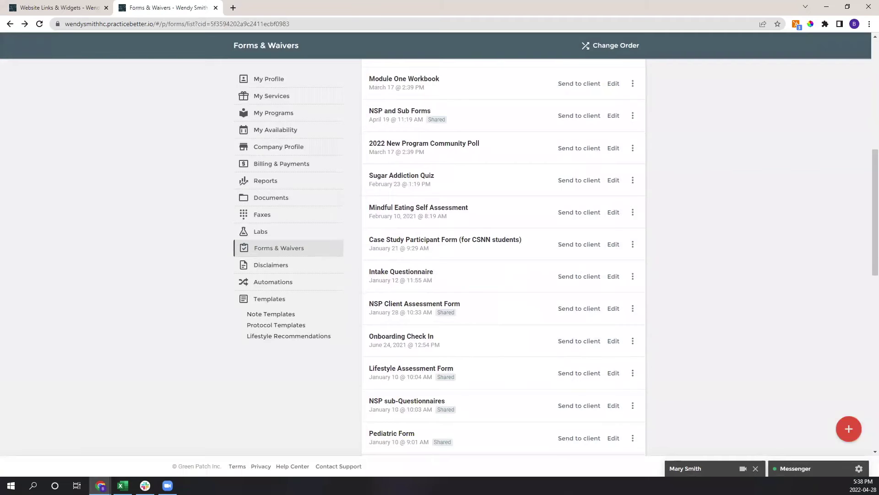
{"action": "scroll", "coordinate": [559, 359], "scroll_direction": "down", "scroll_amount": 1}
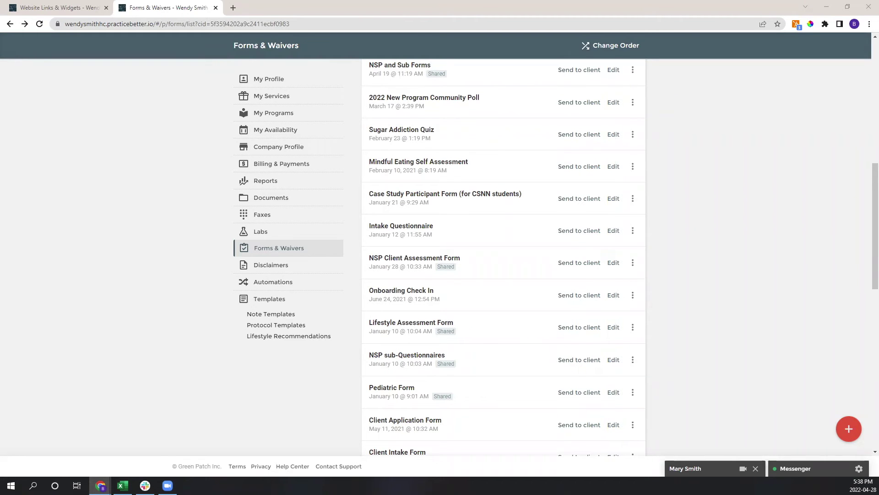
{"action": "scroll", "coordinate": [415, 226], "scroll_direction": "up", "scroll_amount": 3}
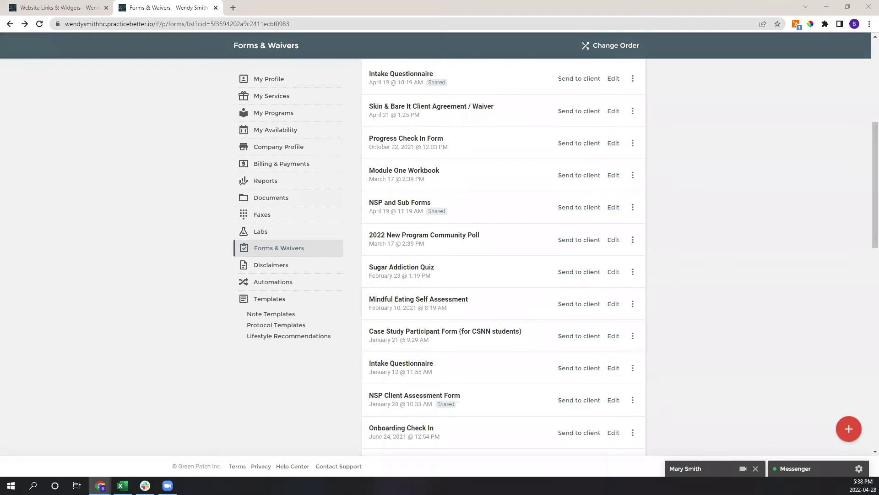
{"action": "scroll", "coordinate": [555, 261], "scroll_direction": "up", "scroll_amount": 6}
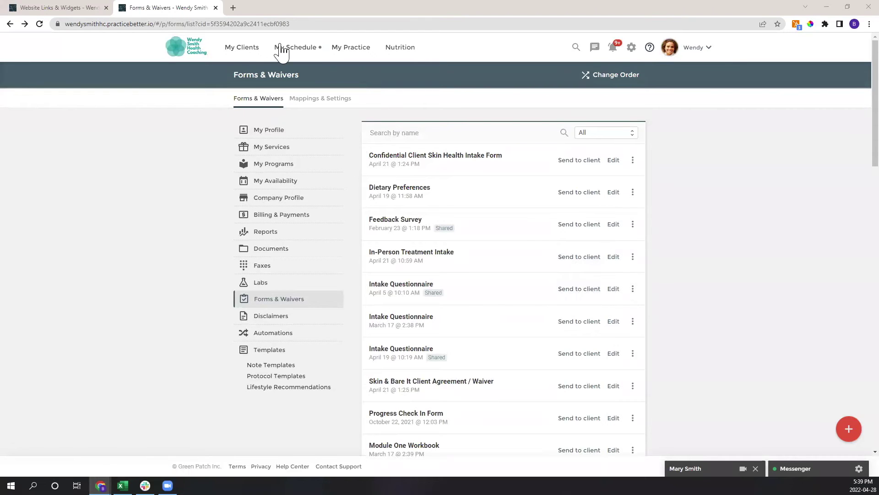
Open the record of the client active 7 days ago and look through their sent forms in Forms & Waivers
{"action": "left_click", "coordinate": [245, 54]}
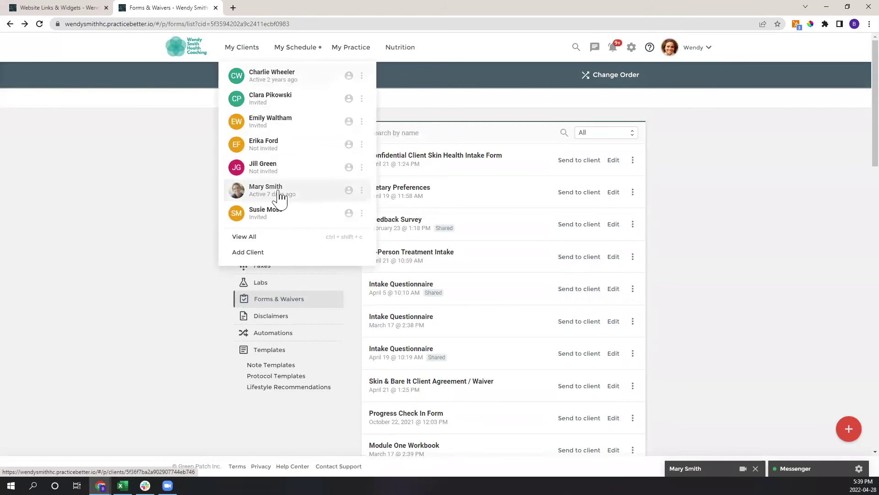
{"action": "left_click", "coordinate": [279, 196]}
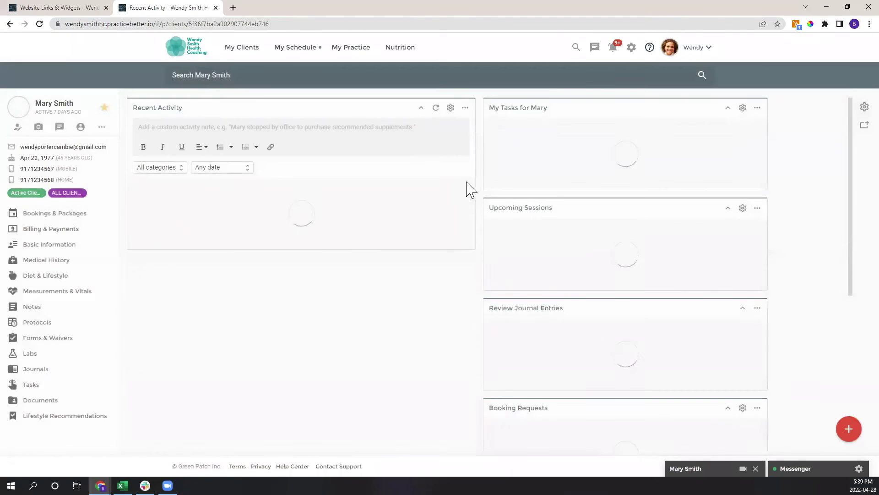
{"action": "left_click", "coordinate": [60, 340]}
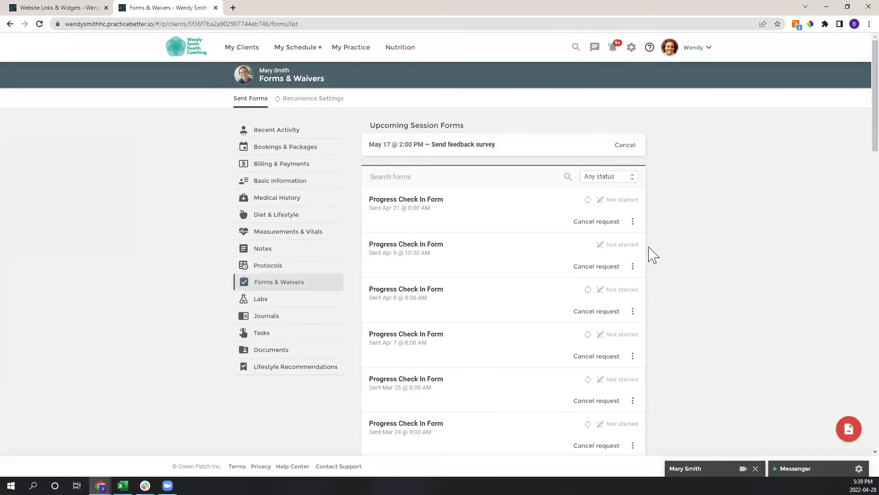
{"action": "scroll", "coordinate": [651, 254], "scroll_direction": "down", "scroll_amount": 5}
{"action": "scroll", "coordinate": [653, 255], "scroll_direction": "down", "scroll_amount": 2}
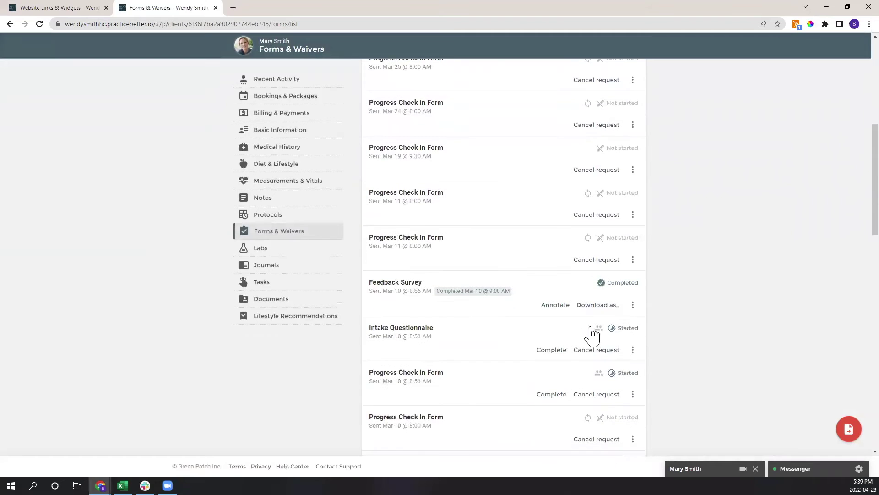
Open the client's completed Feedback Survey for annotation, read the Your Progress answers, and return to the sent forms without adding notes
{"action": "left_click", "coordinate": [562, 307]}
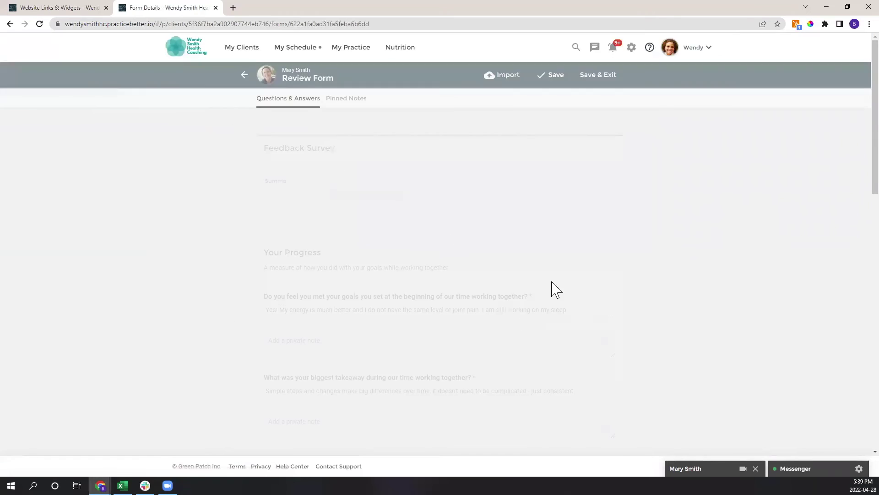
{"action": "scroll", "coordinate": [382, 281], "scroll_direction": "down", "scroll_amount": 1}
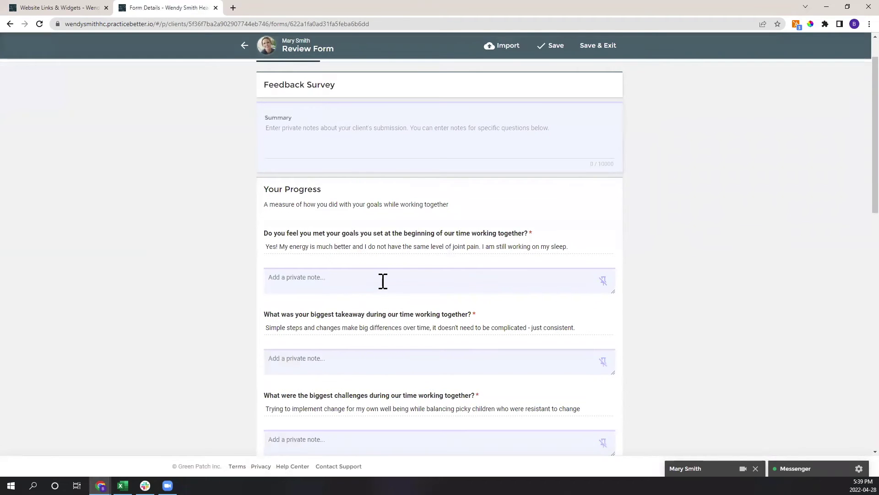
{"action": "scroll", "coordinate": [383, 281], "scroll_direction": "down", "scroll_amount": 1}
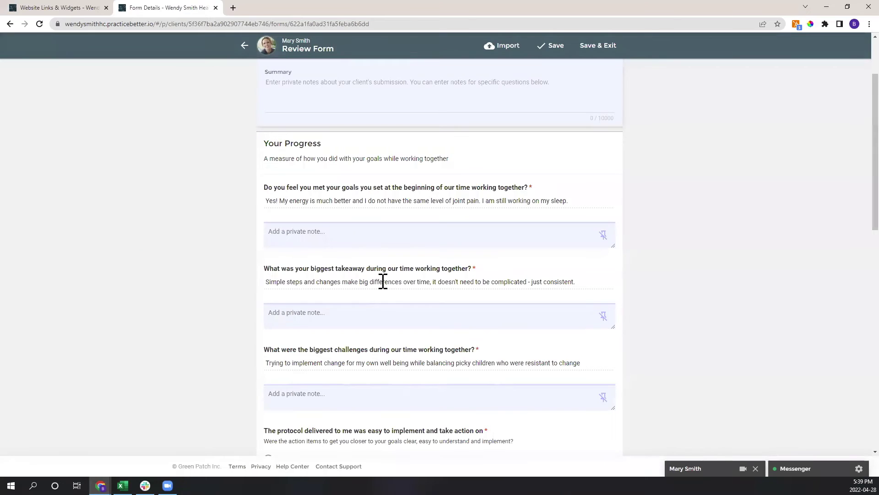
{"action": "left_click", "coordinate": [243, 46]}
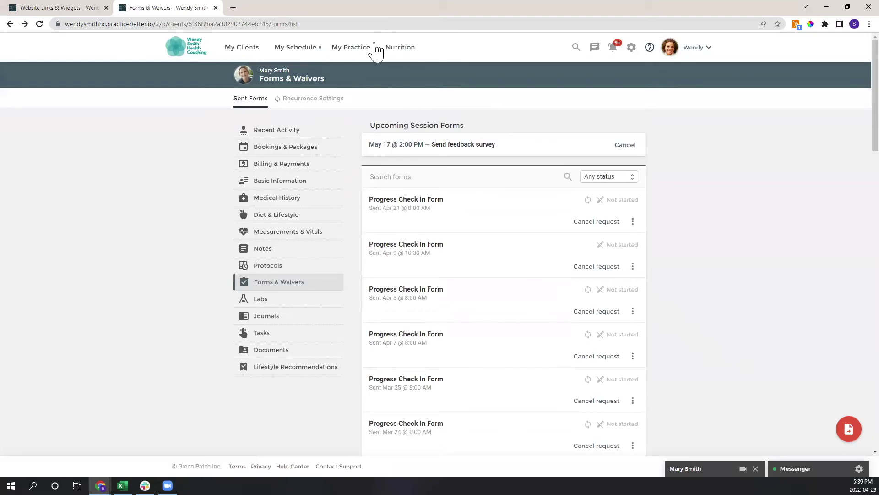
Open the practice's Reports & Analytics page and look over the available scheduling, billing, forms and notes reports
{"action": "mouse_move", "coordinate": [374, 52]}
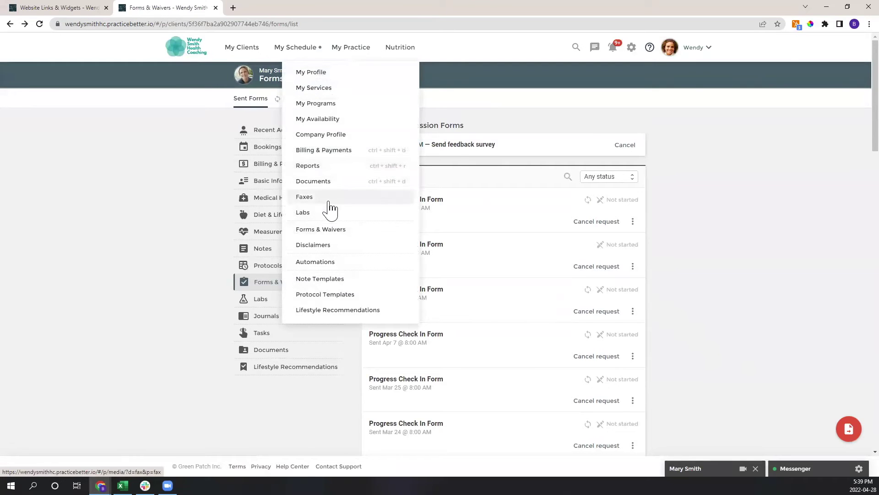
{"action": "left_click", "coordinate": [329, 172]}
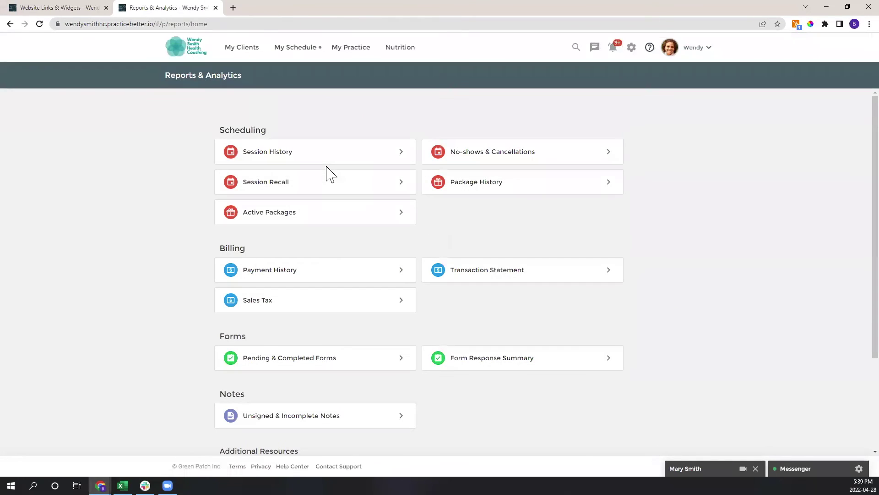
{"action": "scroll", "coordinate": [338, 214], "scroll_direction": "down", "scroll_amount": 1}
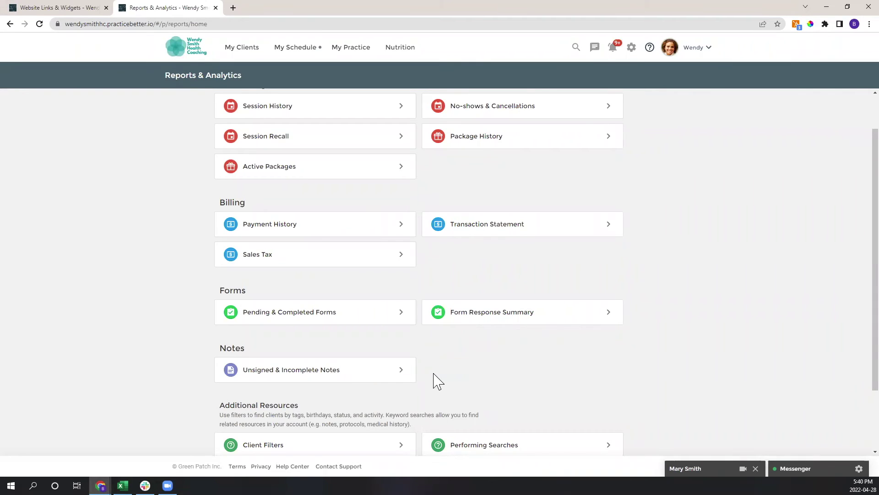
Open My Programs and look through the list of fixed-date and evergreen programs
{"action": "left_click", "coordinate": [363, 54]}
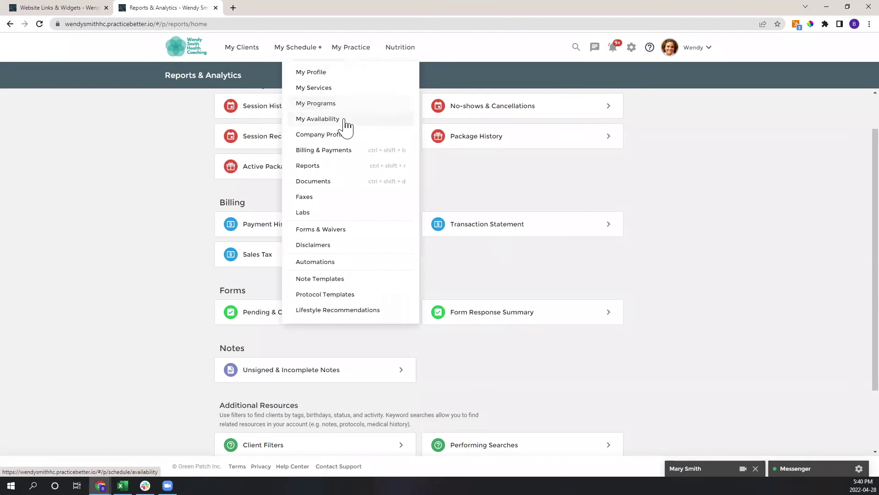
{"action": "left_click", "coordinate": [342, 106]}
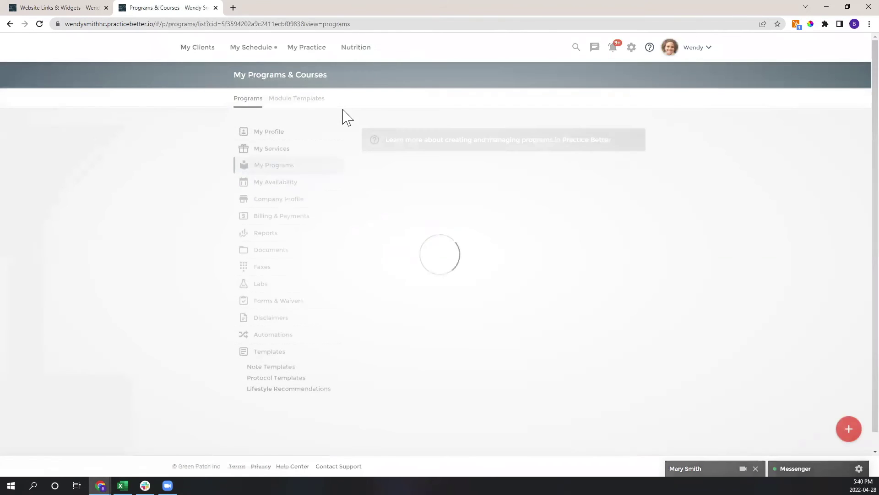
{"action": "scroll", "coordinate": [587, 261], "scroll_direction": "down", "scroll_amount": 1}
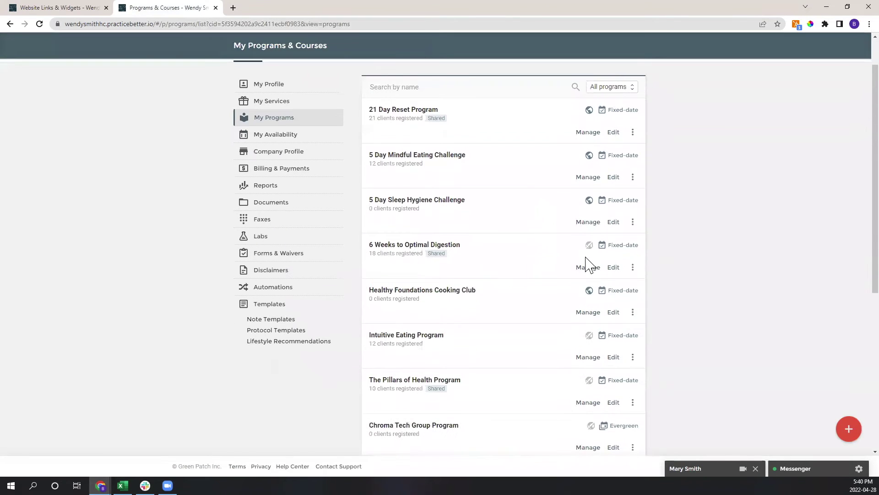
{"action": "scroll", "coordinate": [589, 310], "scroll_direction": "down", "scroll_amount": 3}
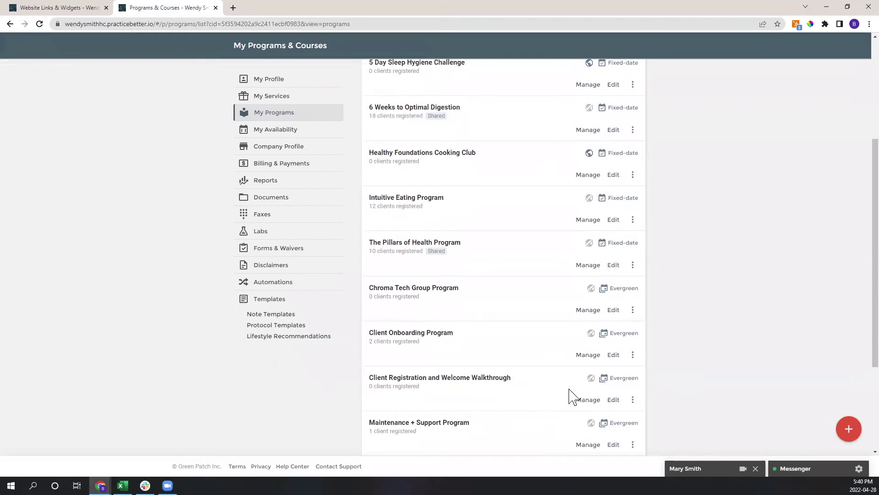
{"action": "scroll", "coordinate": [550, 397], "scroll_direction": "down", "scroll_amount": 1}
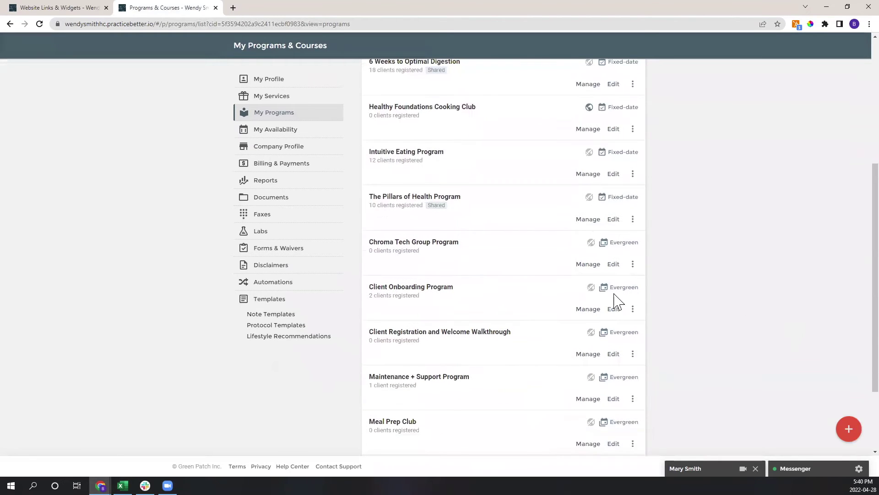
{"action": "scroll", "coordinate": [648, 281], "scroll_direction": "up", "scroll_amount": 4}
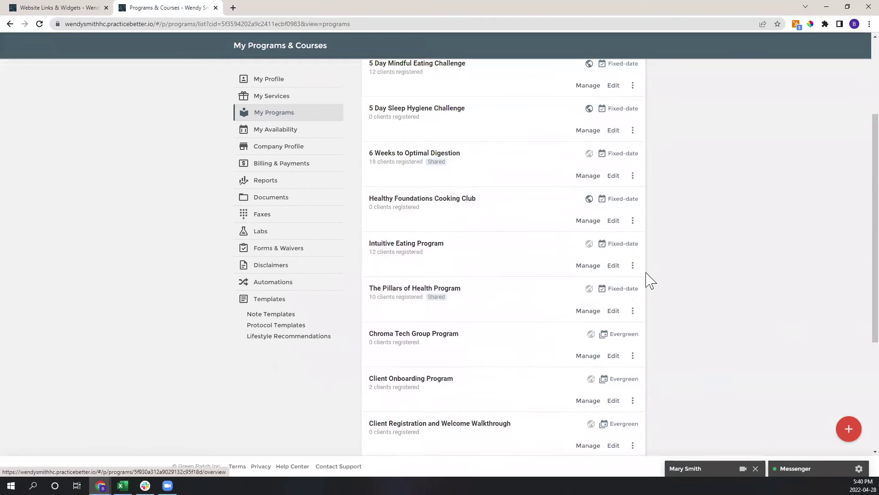
{"action": "scroll", "coordinate": [641, 281], "scroll_direction": "up", "scroll_amount": 1}
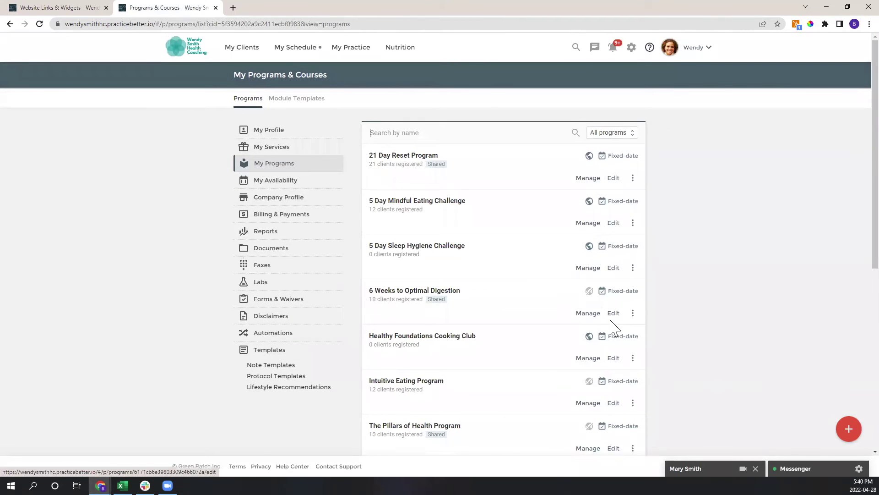
{"action": "scroll", "coordinate": [582, 315], "scroll_direction": "down", "scroll_amount": 2}
{"action": "scroll", "coordinate": [582, 315], "scroll_direction": "down", "scroll_amount": 1}
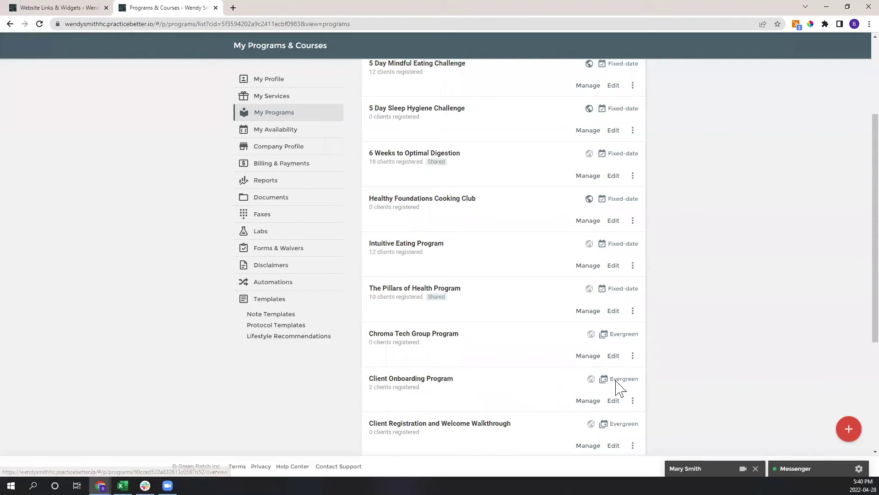
Open the Client Onboarding Program, look over its modules, and preview the Welcome! module before returning to the overview
{"action": "left_click", "coordinate": [441, 389]}
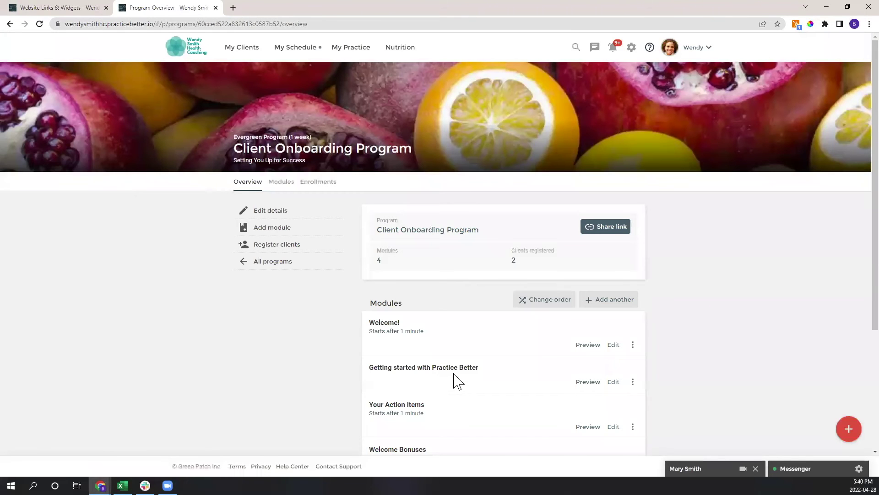
{"action": "scroll", "coordinate": [507, 351], "scroll_direction": "down", "scroll_amount": 2}
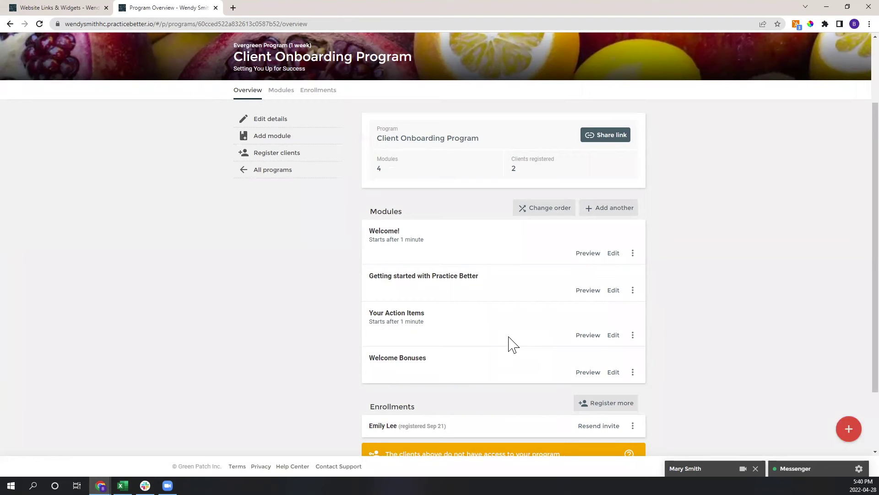
{"action": "scroll", "coordinate": [520, 229], "scroll_direction": "up", "scroll_amount": 1}
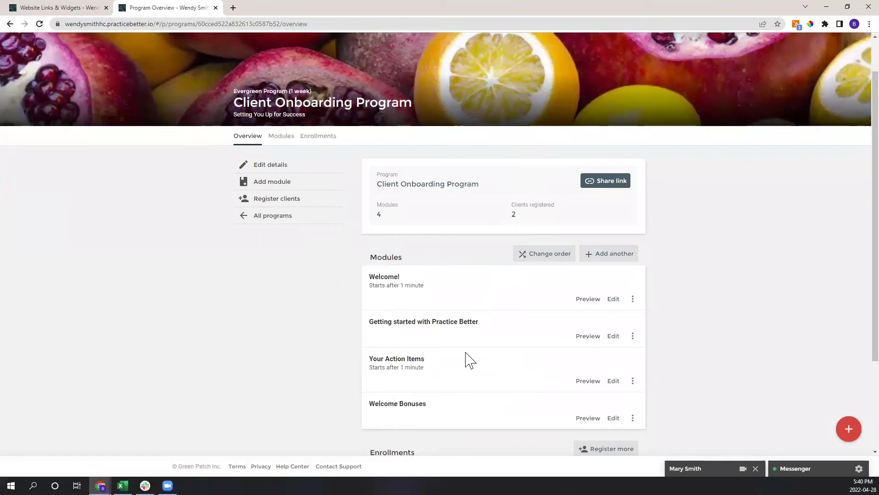
{"action": "left_click", "coordinate": [590, 302]}
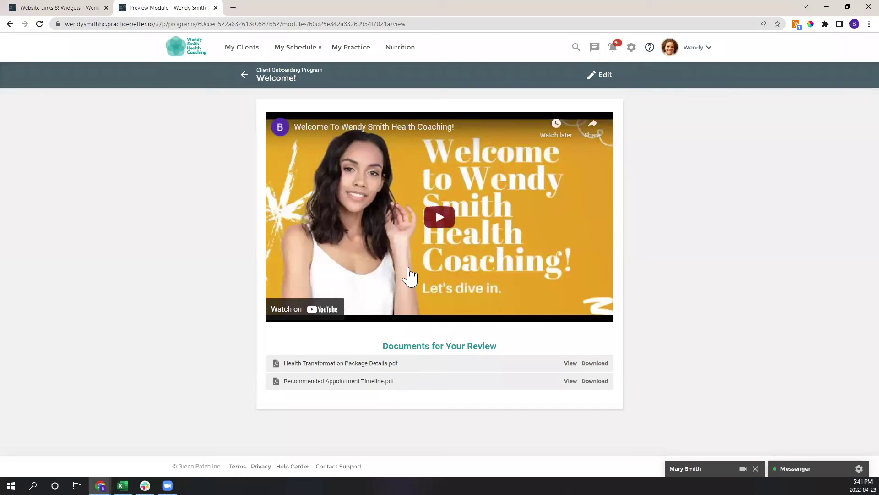
{"action": "left_click", "coordinate": [245, 75]}
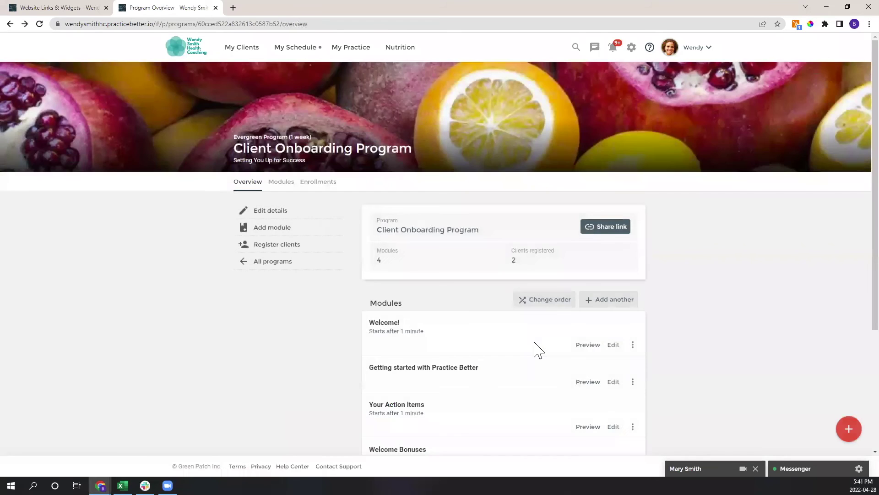
Preview the Getting started with Practice Better module, look through its client portal videos, and return to the program overview
{"action": "scroll", "coordinate": [538, 351], "scroll_direction": "down", "scroll_amount": 1}
{"action": "left_click", "coordinate": [587, 336]}
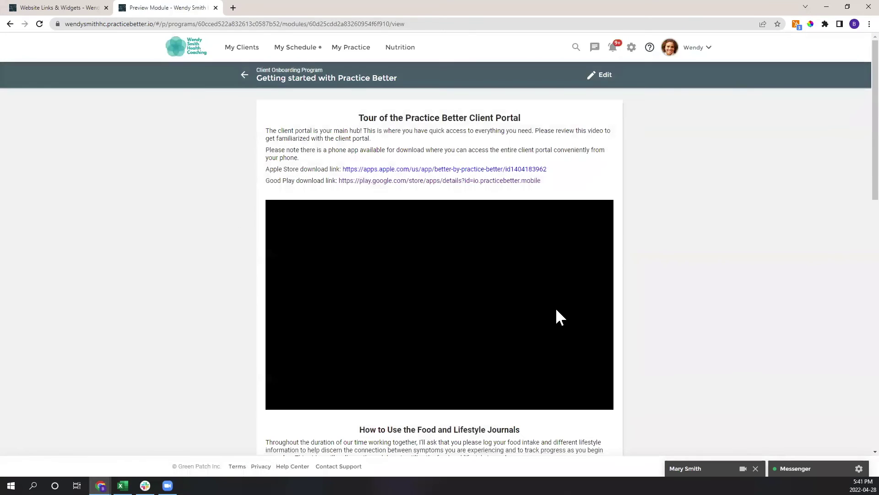
{"action": "scroll", "coordinate": [600, 294], "scroll_direction": "down", "scroll_amount": 3}
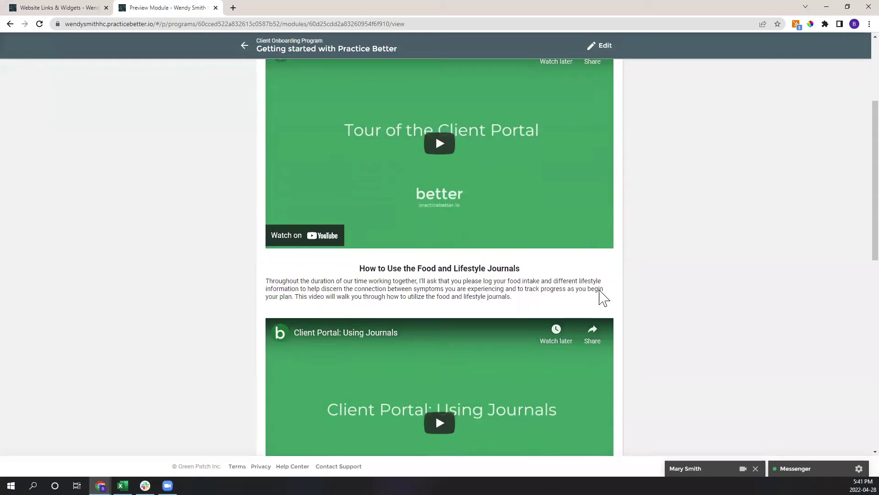
{"action": "scroll", "coordinate": [600, 290], "scroll_direction": "down", "scroll_amount": 7}
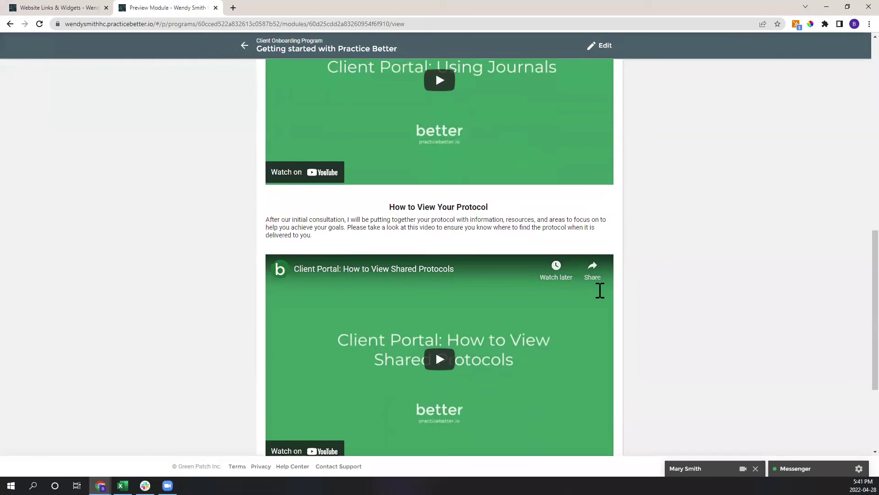
{"action": "scroll", "coordinate": [600, 290], "scroll_direction": "down", "scroll_amount": 3}
{"action": "scroll", "coordinate": [600, 290], "scroll_direction": "up", "scroll_amount": 2}
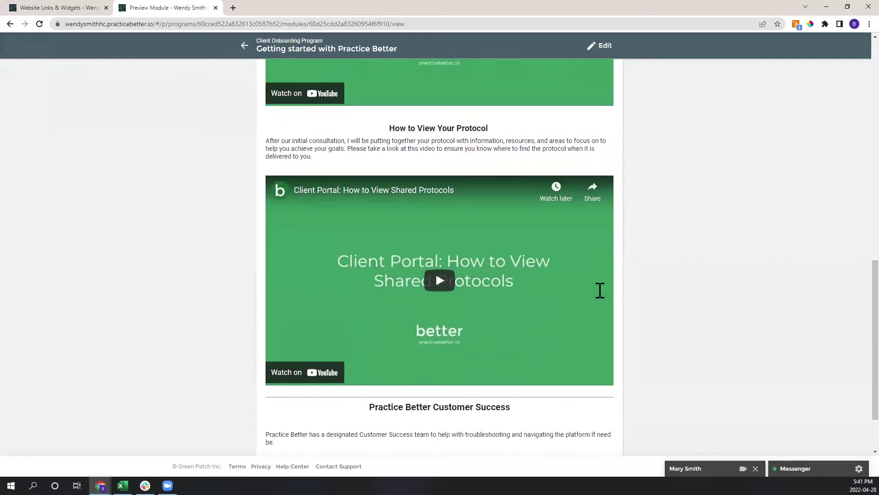
{"action": "scroll", "coordinate": [600, 290], "scroll_direction": "up", "scroll_amount": 9}
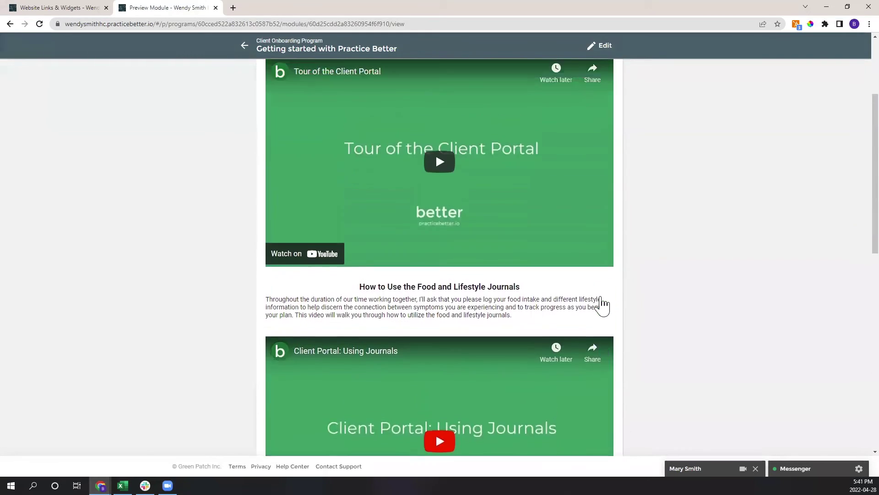
{"action": "scroll", "coordinate": [603, 305], "scroll_direction": "up", "scroll_amount": 2}
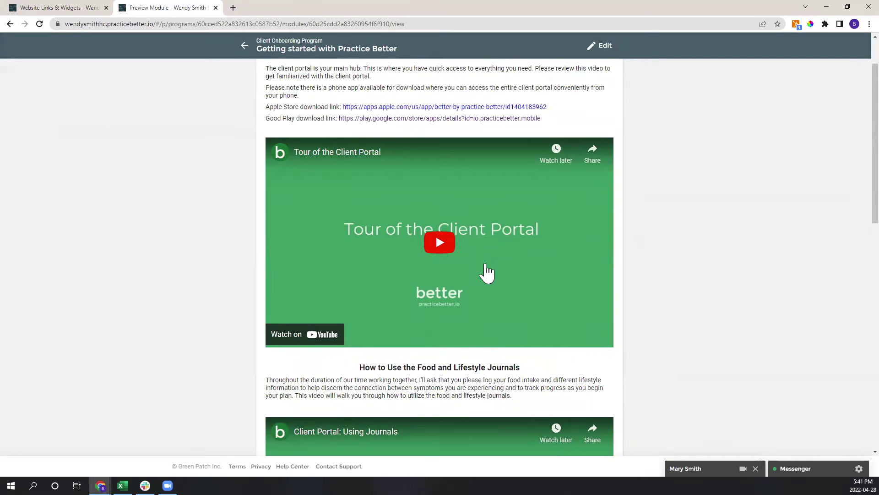
{"action": "left_click", "coordinate": [245, 46]}
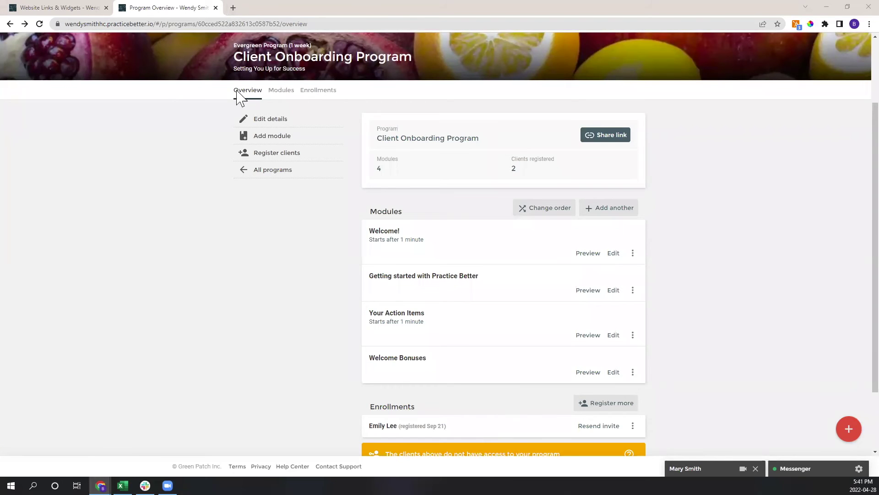
Open the GROW Notes template from Note Templates for editing and look through its Goals and Reality sections
{"action": "scroll", "coordinate": [235, 92], "scroll_direction": "up", "scroll_amount": 2}
{"action": "mouse_move", "coordinate": [350, 57]}
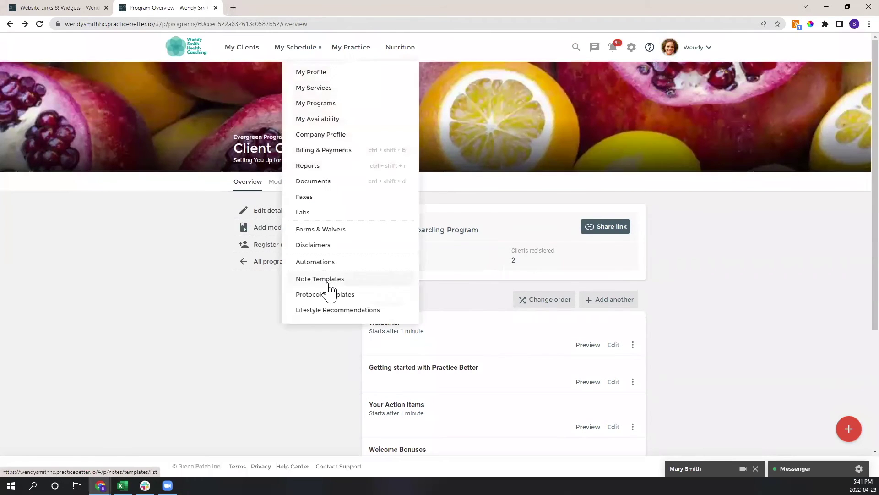
{"action": "left_click", "coordinate": [301, 284]}
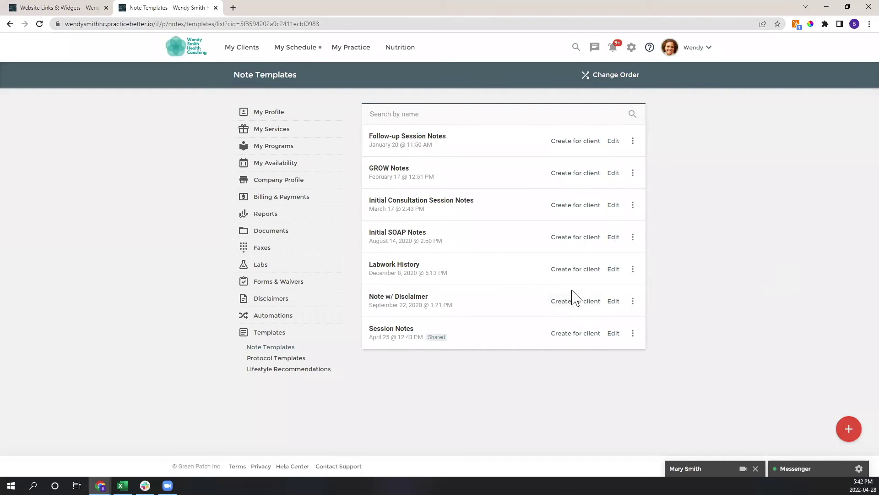
{"action": "left_click", "coordinate": [614, 173]}
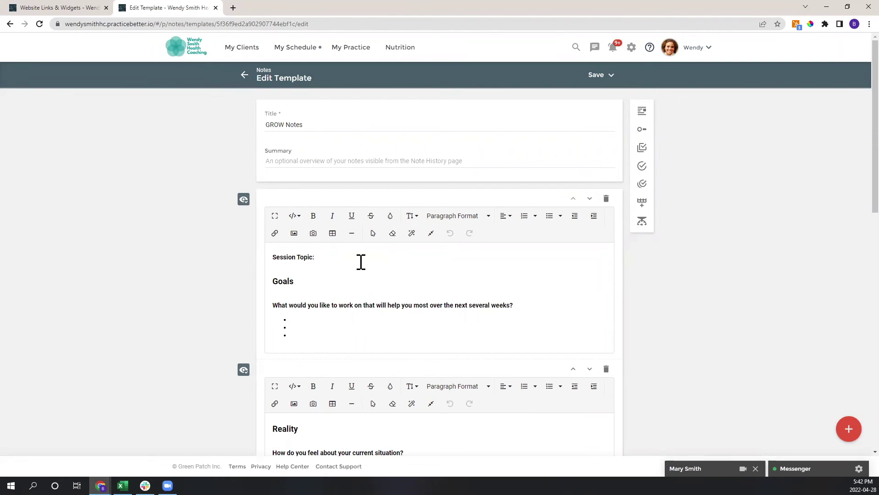
{"action": "scroll", "coordinate": [361, 262], "scroll_direction": "down", "scroll_amount": 4}
{"action": "scroll", "coordinate": [471, 298], "scroll_direction": "up", "scroll_amount": 3}
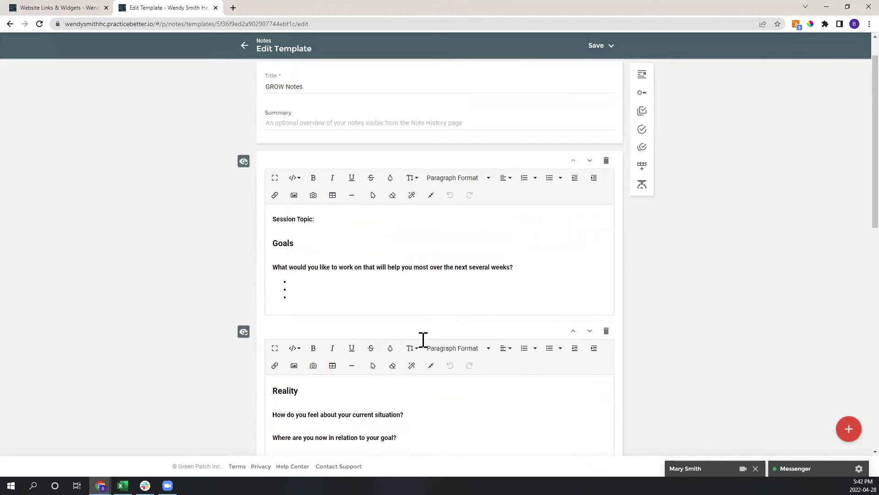
Try making the GROW Notes template's Goals section private, restore its visibility, and look over the template's sections
{"action": "scroll", "coordinate": [423, 339], "scroll_direction": "up", "scroll_amount": 1}
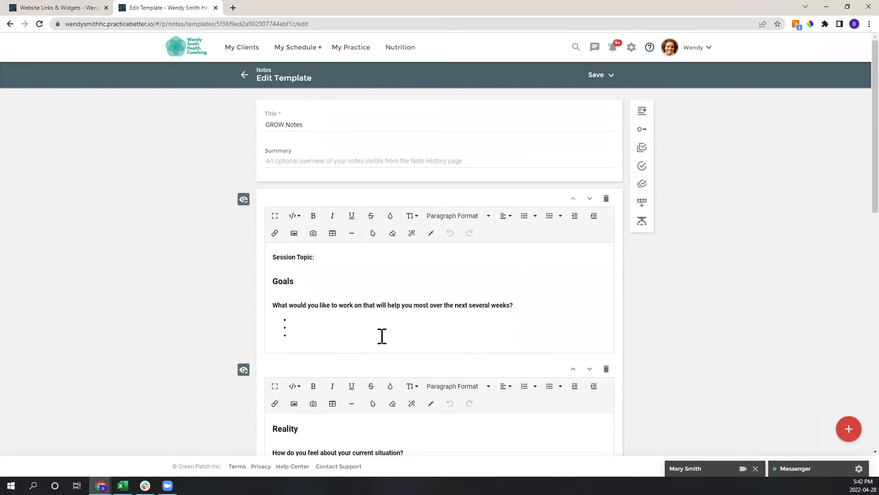
{"action": "left_click", "coordinate": [244, 201]}
{"action": "left_click", "coordinate": [243, 201]}
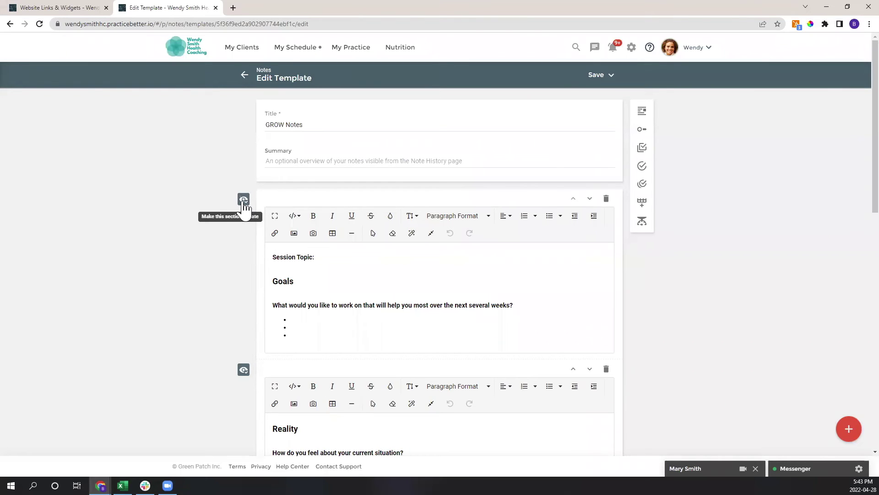
{"action": "scroll", "coordinate": [359, 282], "scroll_direction": "down", "scroll_amount": 2}
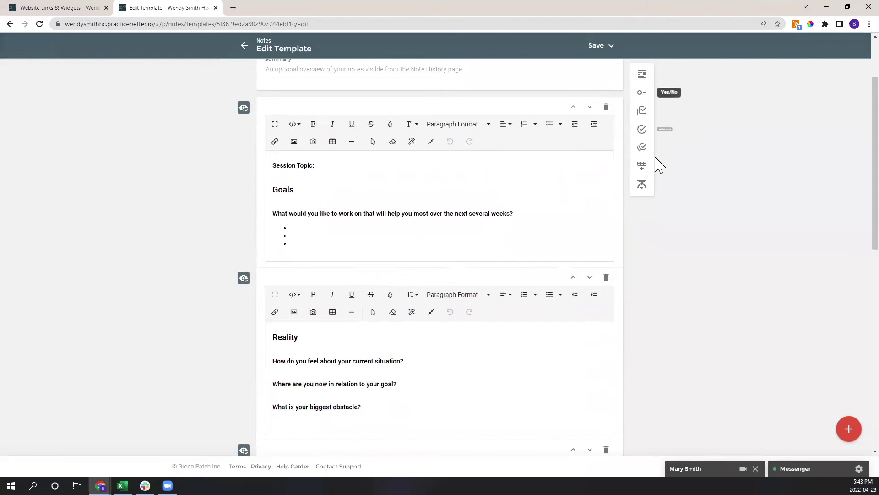
{"action": "scroll", "coordinate": [637, 112], "scroll_direction": "up", "scroll_amount": 1}
{"action": "scroll", "coordinate": [616, 192], "scroll_direction": "up", "scroll_amount": 1}
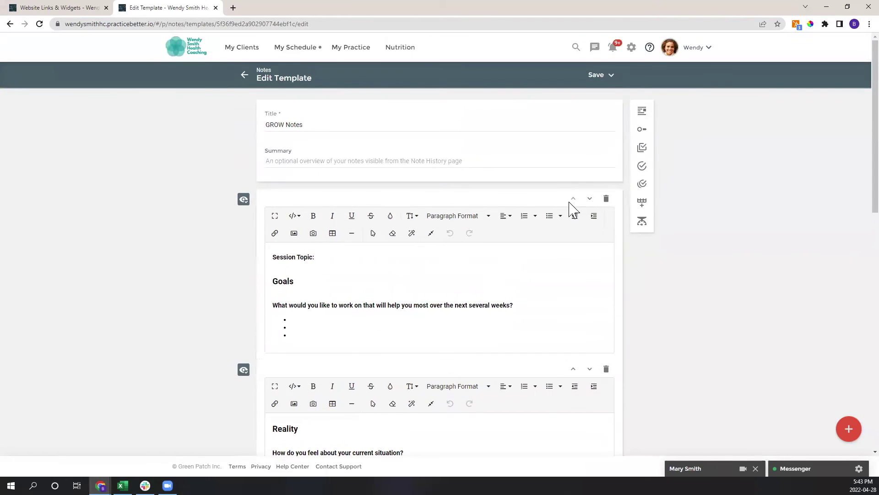
Save the GROW Notes template and return to the Note Templates list
{"action": "left_click", "coordinate": [612, 77]}
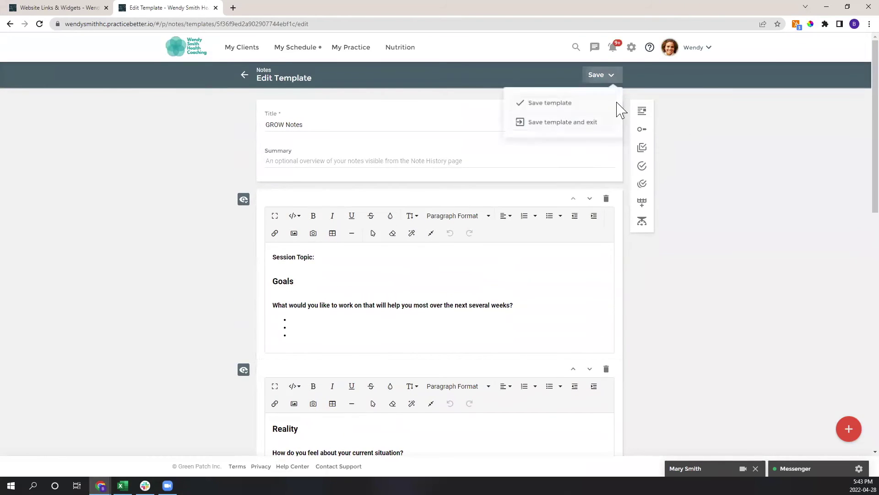
{"action": "left_click", "coordinate": [579, 108]}
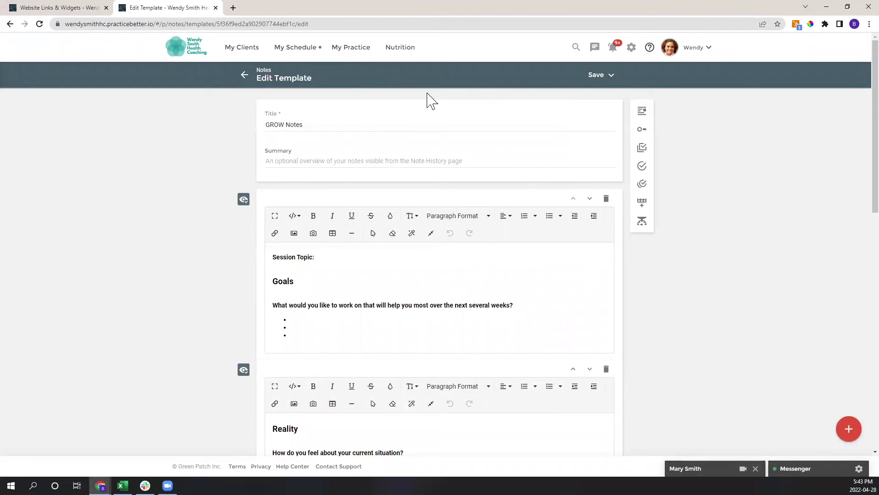
{"action": "left_click", "coordinate": [245, 75]}
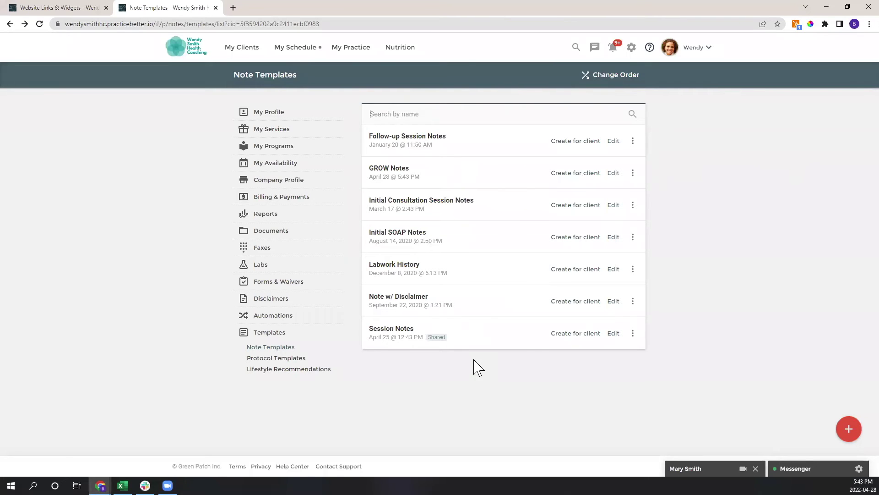
Start a note from the GROW Notes template for a starred client, look through its sections, and return to Note Templates
{"action": "left_click", "coordinate": [570, 177]}
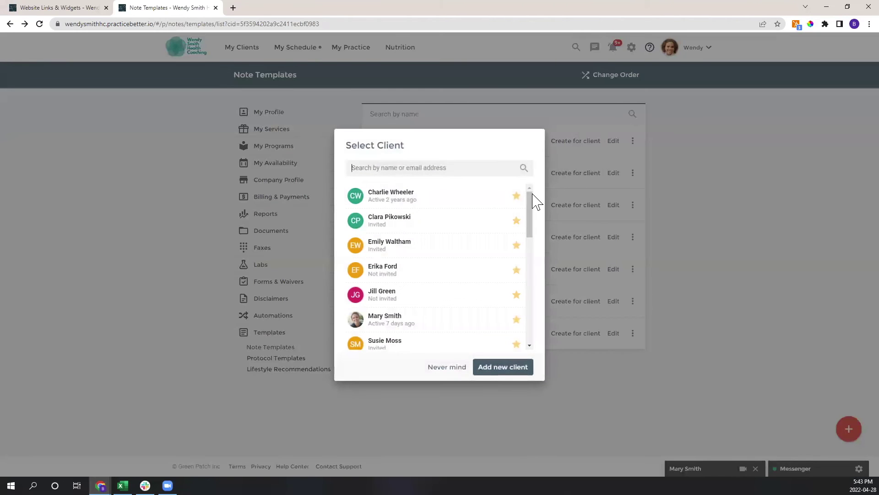
{"action": "scroll", "coordinate": [533, 216], "scroll_direction": "down", "scroll_amount": 2}
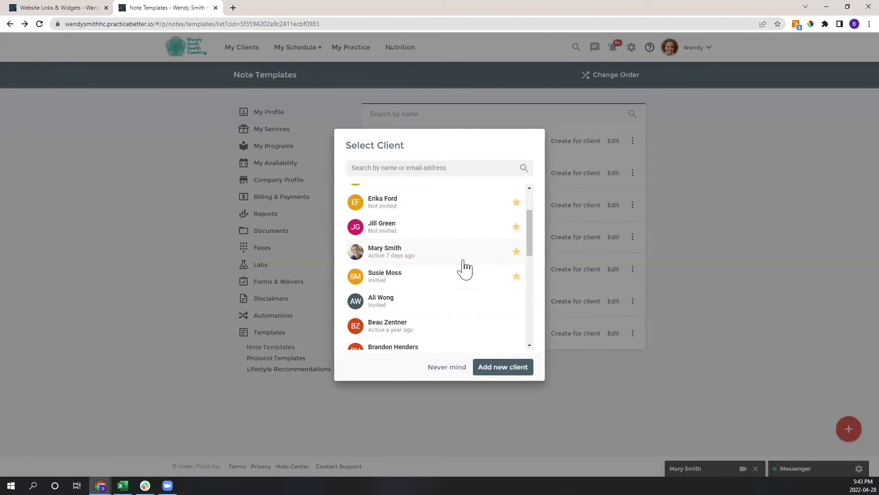
{"action": "left_click", "coordinate": [458, 256]}
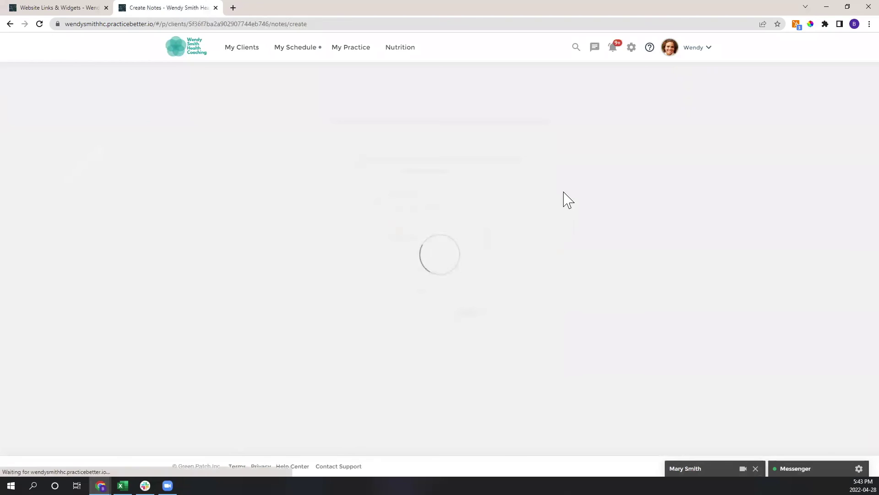
{"action": "scroll", "coordinate": [385, 290], "scroll_direction": "down", "scroll_amount": 2}
{"action": "left_click", "coordinate": [318, 295]}
{"action": "scroll", "coordinate": [313, 306], "scroll_direction": "down", "scroll_amount": 4}
{"action": "scroll", "coordinate": [322, 316], "scroll_direction": "up", "scroll_amount": 3}
{"action": "scroll", "coordinate": [325, 323], "scroll_direction": "up", "scroll_amount": 3}
{"action": "left_click", "coordinate": [248, 76]}
{"action": "left_click", "coordinate": [482, 83]}
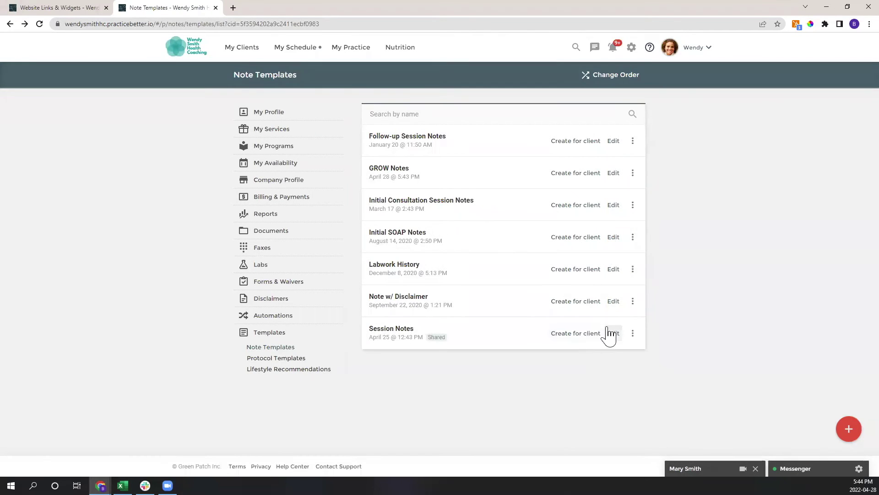
Reopen the GROW Notes template for editing and insert the Client Name field on its own line above Session Topic
{"action": "left_click", "coordinate": [613, 173]}
{"action": "left_click", "coordinate": [295, 219]}
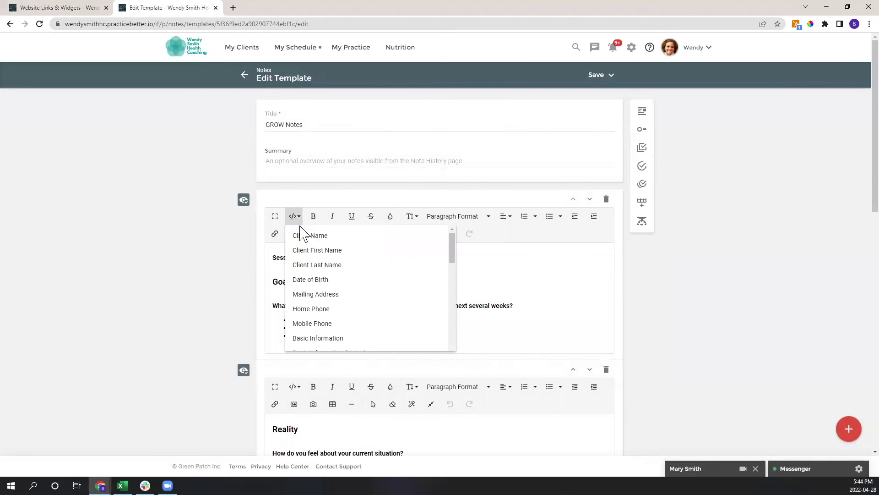
{"action": "left_click", "coordinate": [303, 236]}
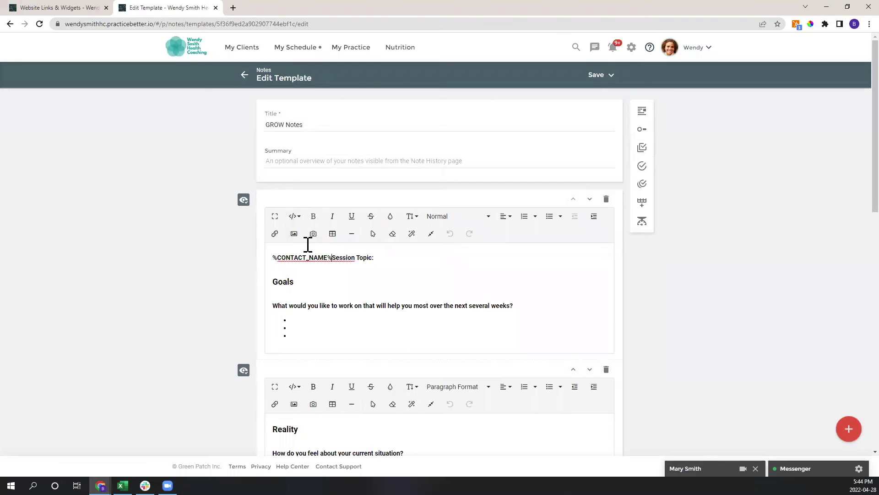
{"action": "key", "text": "Return"}
{"action": "key", "text": "Return"}
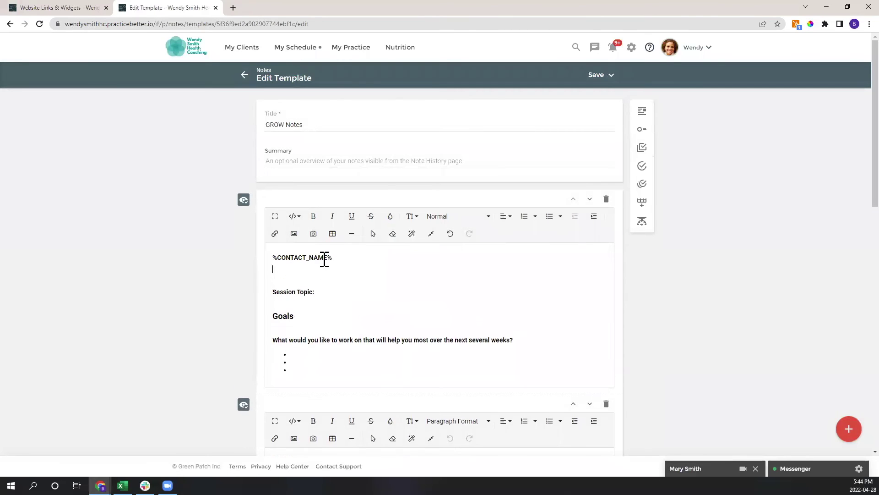
Look through the insertable client record fields, from basic information to diet, lifestyle and medical history, without adding another
{"action": "left_click", "coordinate": [294, 216]}
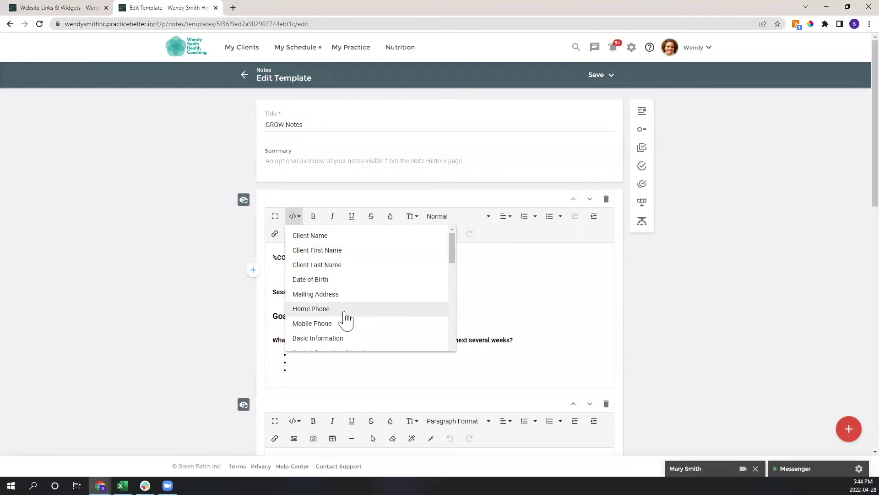
{"action": "scroll", "coordinate": [347, 298], "scroll_direction": "down", "scroll_amount": 1}
{"action": "scroll", "coordinate": [347, 316], "scroll_direction": "down", "scroll_amount": 3}
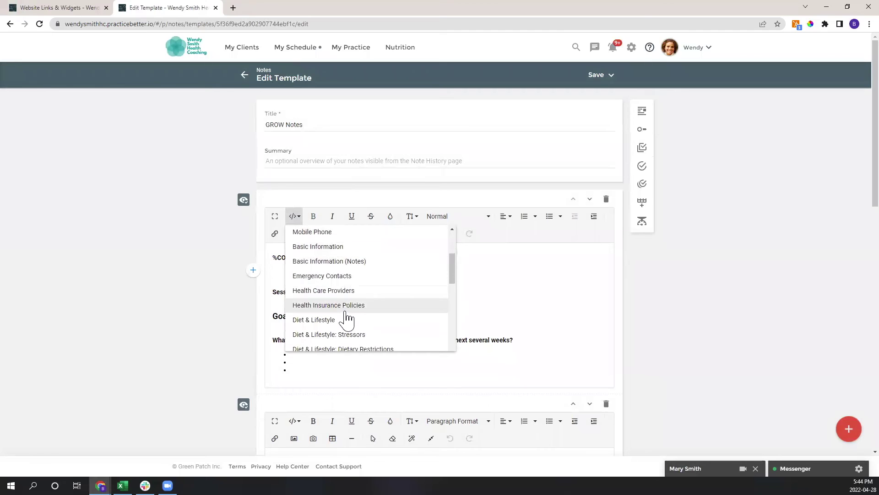
{"action": "scroll", "coordinate": [347, 325], "scroll_direction": "down", "scroll_amount": 3}
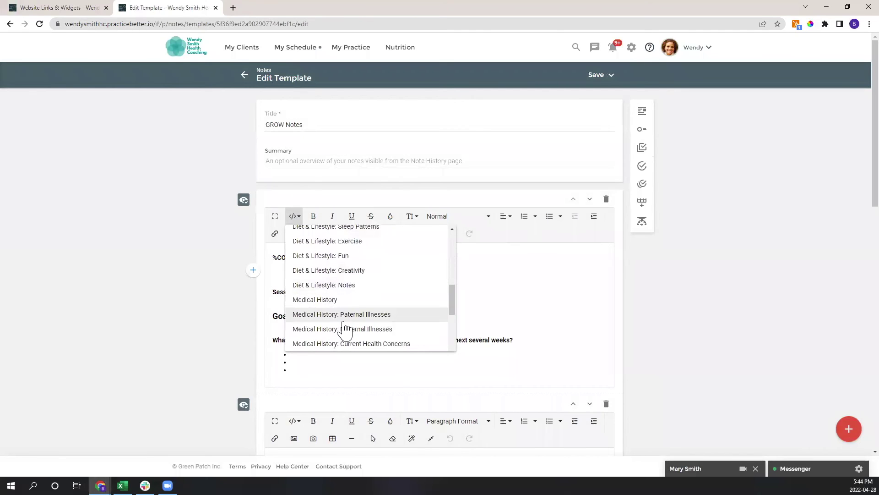
{"action": "scroll", "coordinate": [346, 327], "scroll_direction": "down", "scroll_amount": 2}
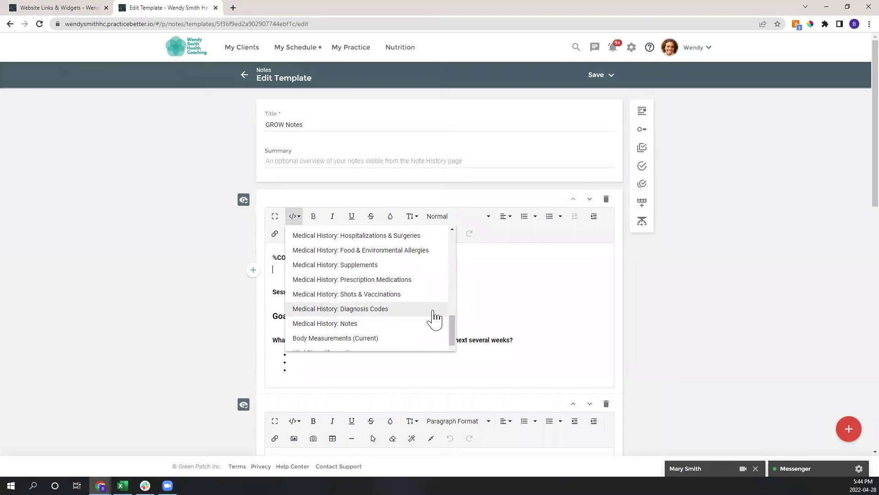
{"action": "left_click_drag", "start_coordinate": [454, 330], "coordinate": [446, 238]}
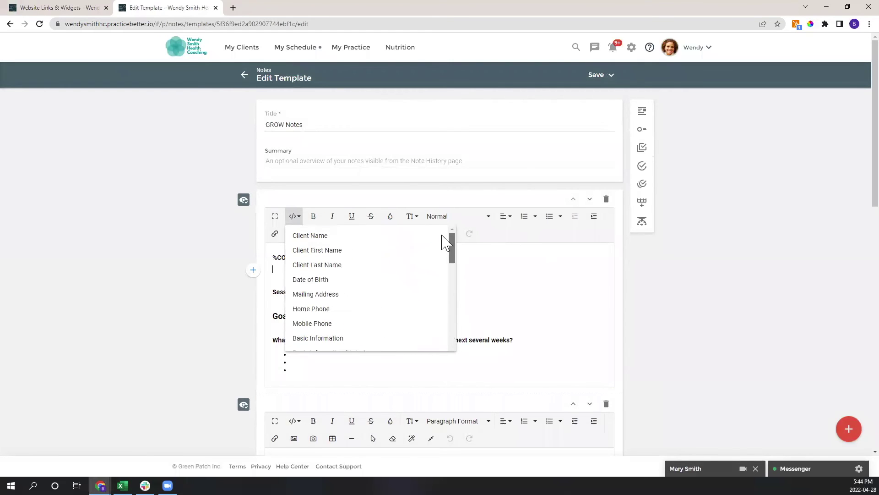
{"action": "left_click", "coordinate": [492, 270]}
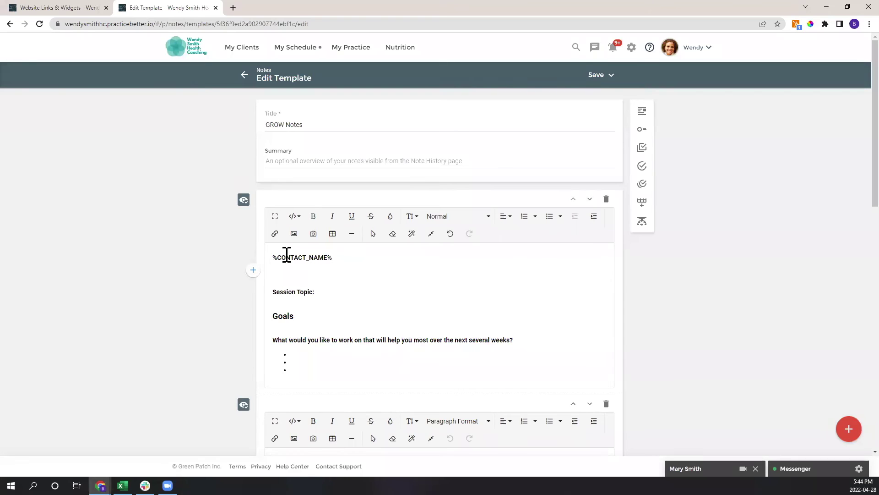
Save the GROW Notes template with its client name placeholder, keeping the editor open
{"action": "double_click", "coordinate": [301, 257]}
{"action": "left_click", "coordinate": [298, 269]}
{"action": "left_click", "coordinate": [597, 81]}
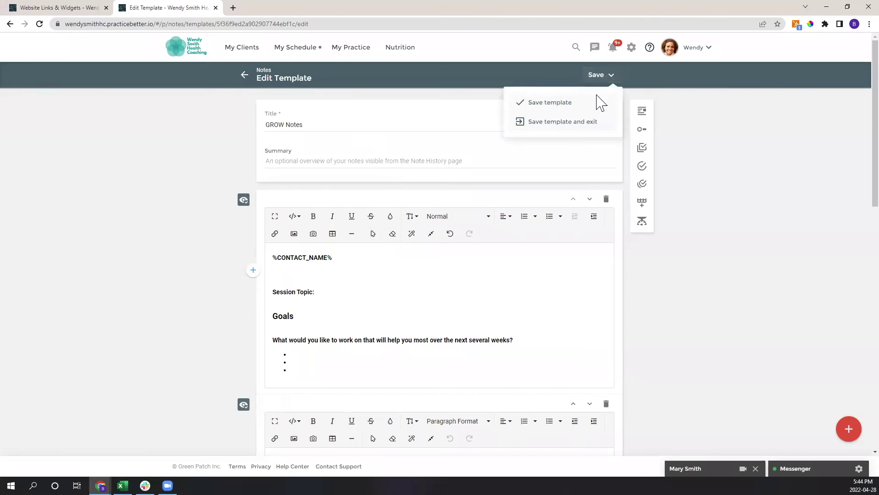
{"action": "left_click", "coordinate": [568, 104]}
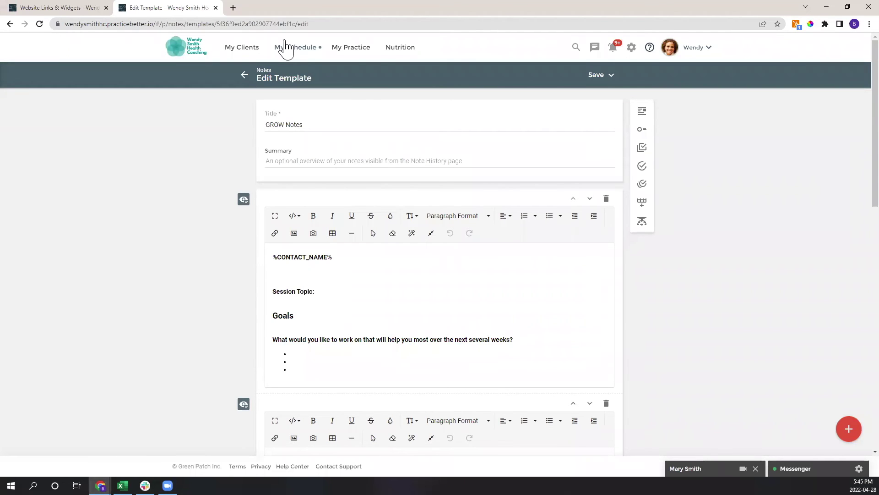
Go back to My Programs and compare which programs are fixed-date and which are evergreen
{"action": "mouse_move", "coordinate": [359, 50]}
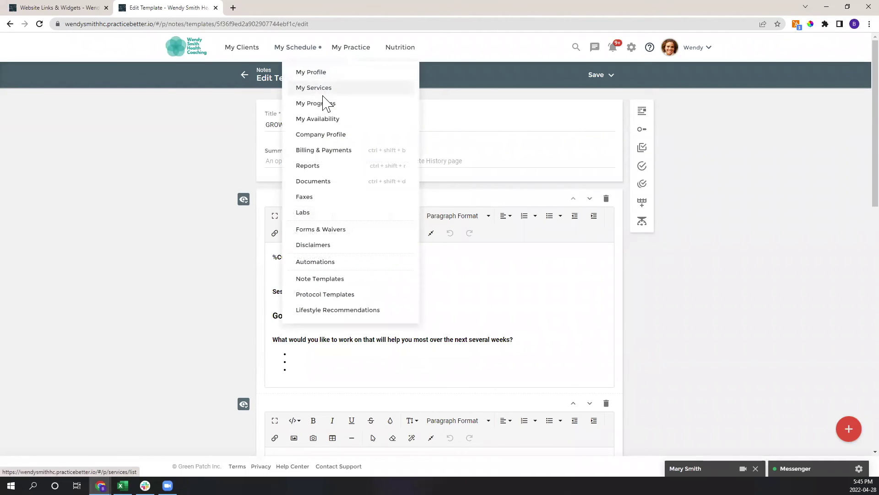
{"action": "left_click", "coordinate": [341, 105]}
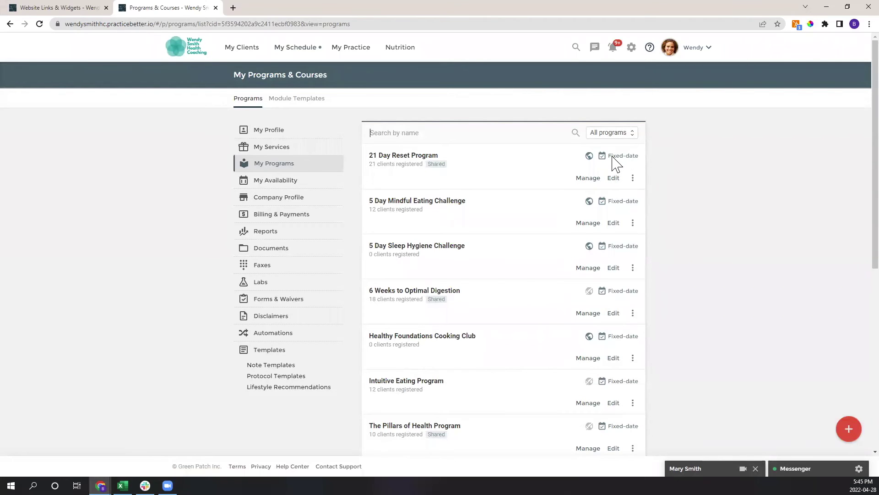
{"action": "scroll", "coordinate": [611, 376], "scroll_direction": "down", "scroll_amount": 1}
{"action": "scroll", "coordinate": [635, 336], "scroll_direction": "down", "scroll_amount": 2}
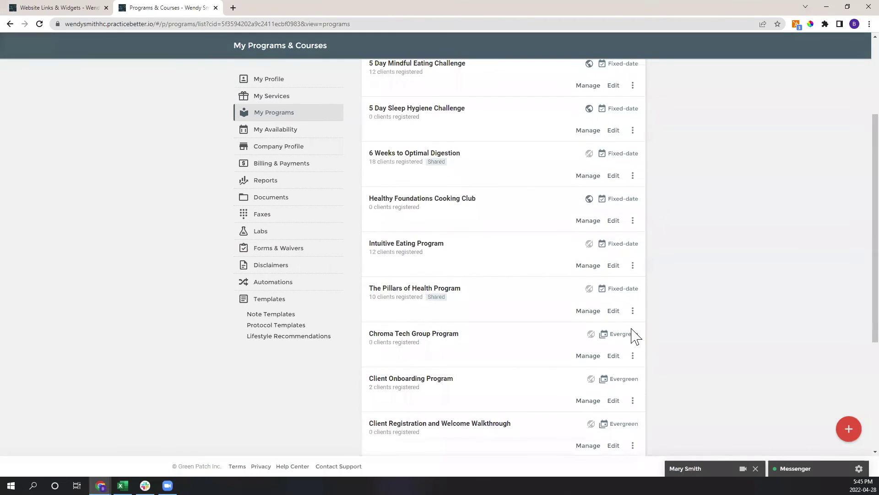
{"action": "scroll", "coordinate": [642, 356], "scroll_direction": "up", "scroll_amount": 1}
{"action": "scroll", "coordinate": [649, 356], "scroll_direction": "up", "scroll_amount": 2}
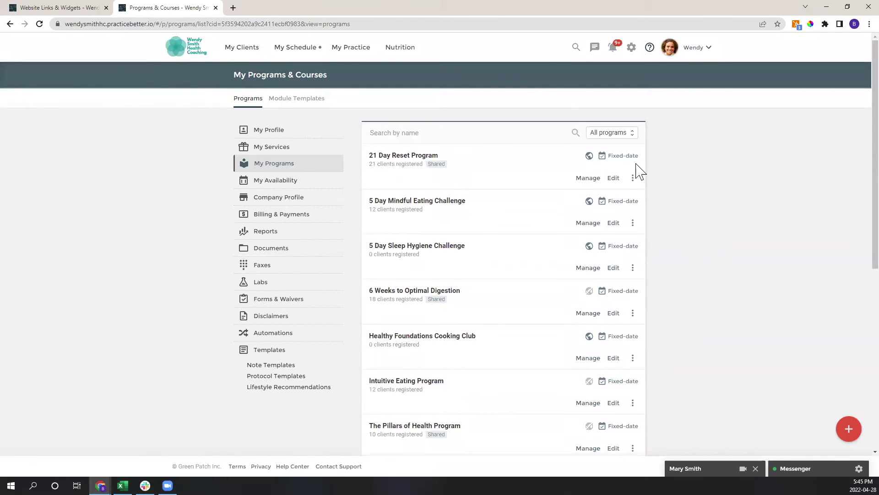
Open the 21 Day Reset Program, look over its start date, weekly modules and group sessions, and return to the program list
{"action": "left_click", "coordinate": [398, 157]}
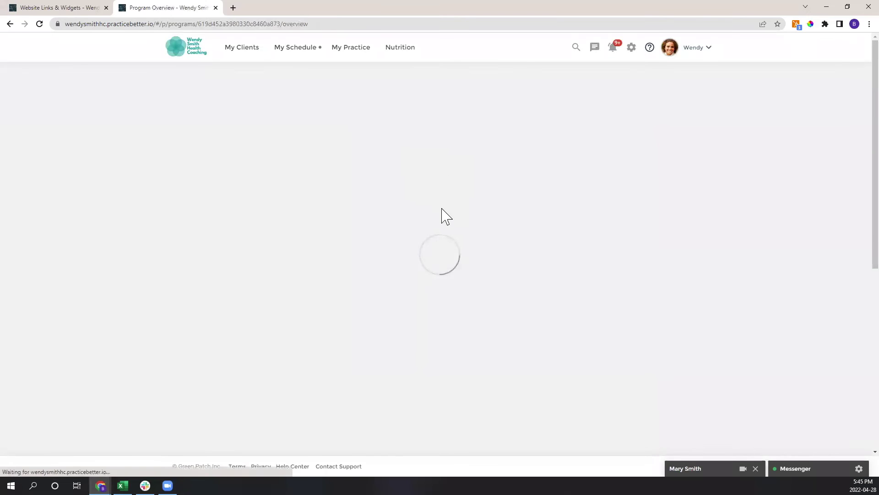
{"action": "scroll", "coordinate": [421, 321], "scroll_direction": "down", "scroll_amount": 1}
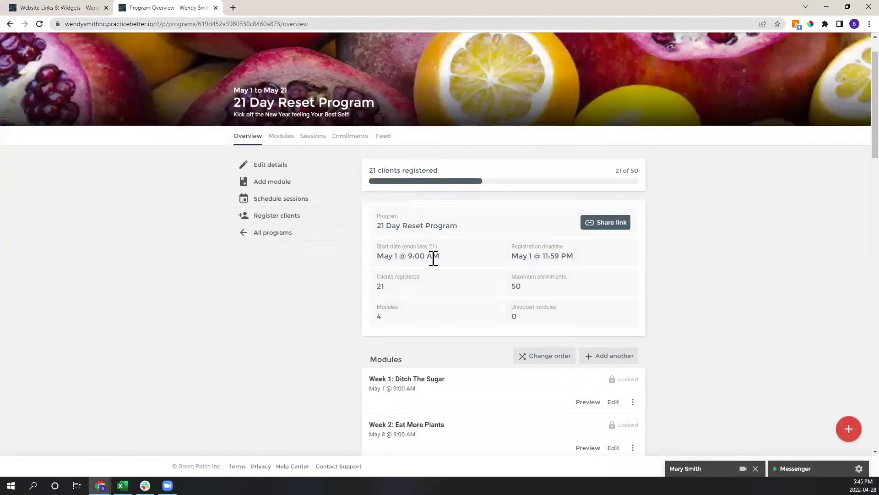
{"action": "scroll", "coordinate": [435, 322], "scroll_direction": "down", "scroll_amount": 4}
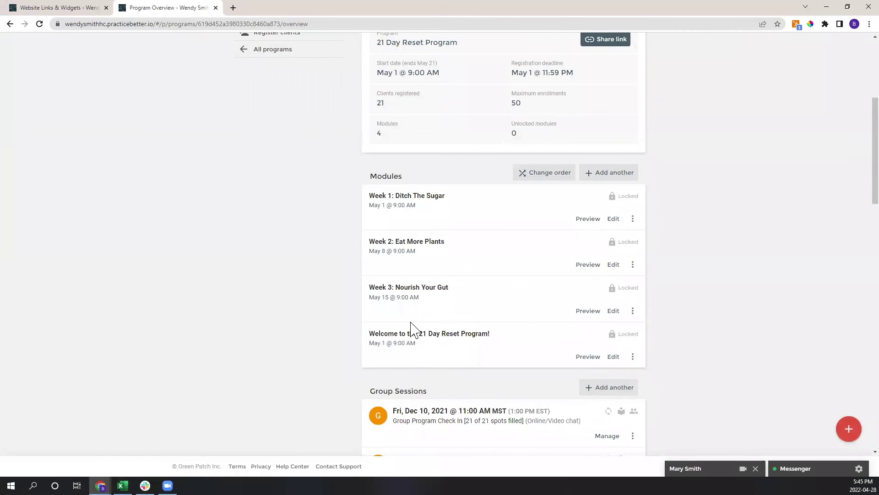
{"action": "scroll", "coordinate": [411, 326], "scroll_direction": "up", "scroll_amount": 1}
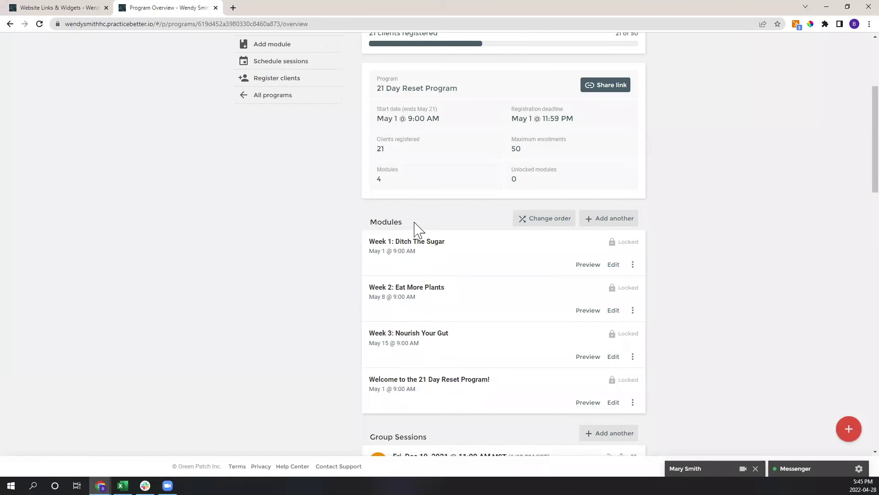
{"action": "scroll", "coordinate": [196, 92], "scroll_direction": "up", "scroll_amount": 2}
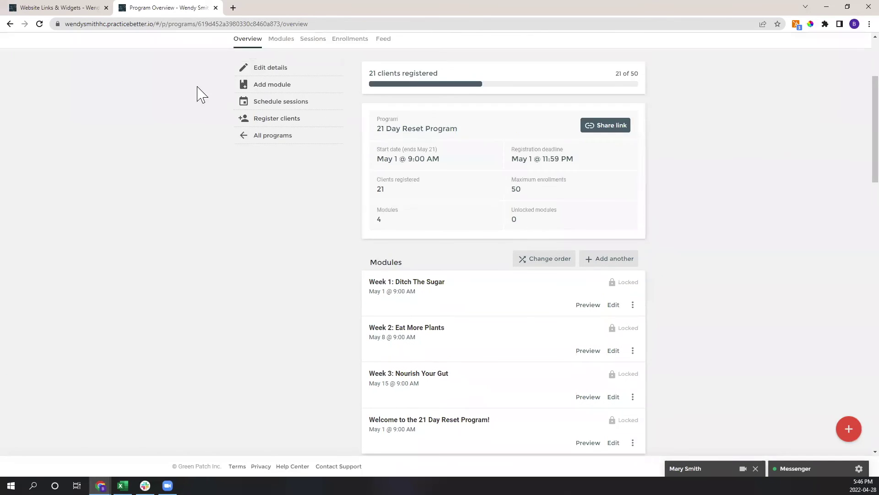
{"action": "left_click", "coordinate": [10, 24]}
Open the evergreen Meal Prep Club program and open its Your Recipe Book and Grocery List module for editing
{"action": "scroll", "coordinate": [671, 305], "scroll_direction": "down", "scroll_amount": 4}
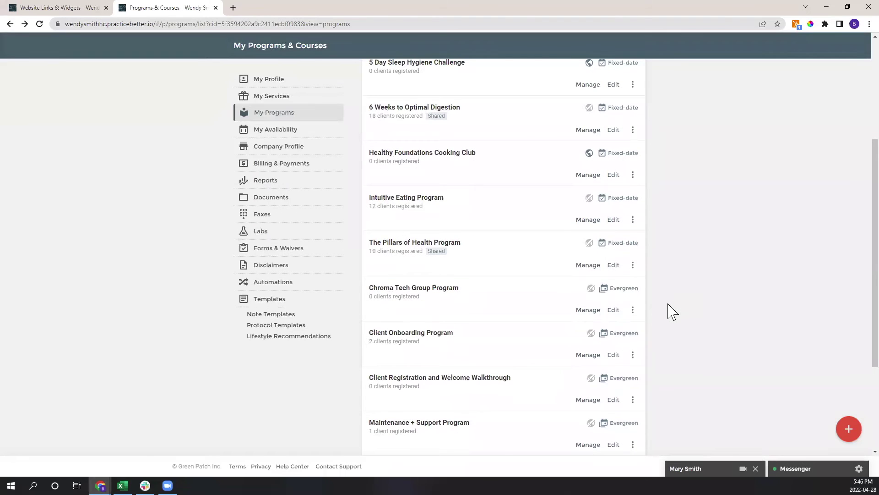
{"action": "scroll", "coordinate": [664, 316], "scroll_direction": "down", "scroll_amount": 5}
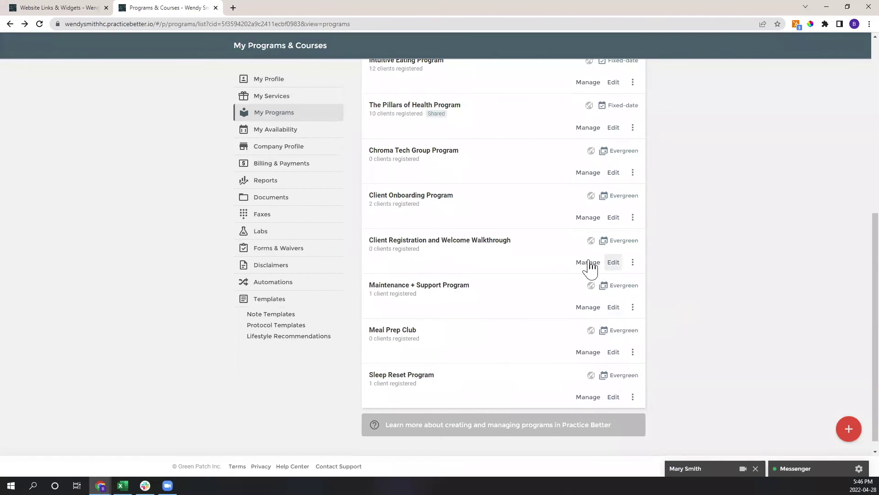
{"action": "left_click", "coordinate": [408, 337]}
{"action": "scroll", "coordinate": [732, 296], "scroll_direction": "down", "scroll_amount": 1}
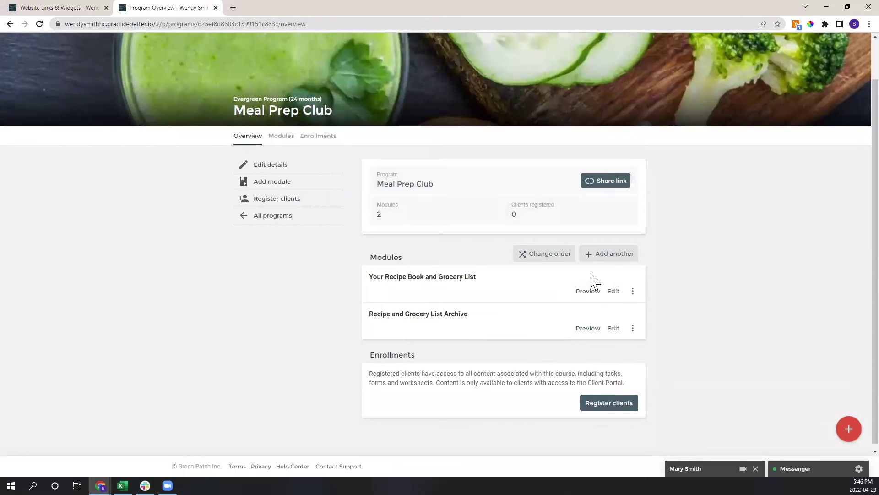
{"action": "left_click", "coordinate": [613, 292]}
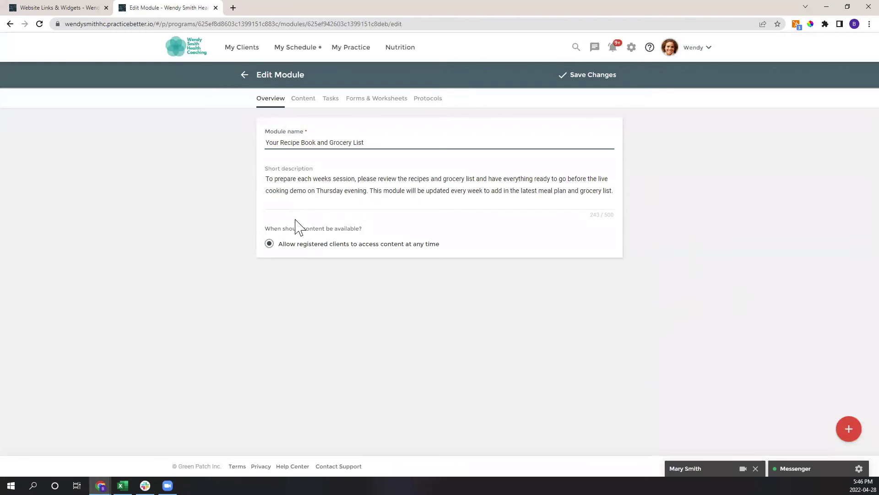
Leave the module editor, open the 5 Day Mindful Eating Challenge to review its dates, daily modules and group session, and return to the program list
{"action": "left_click", "coordinate": [244, 75]}
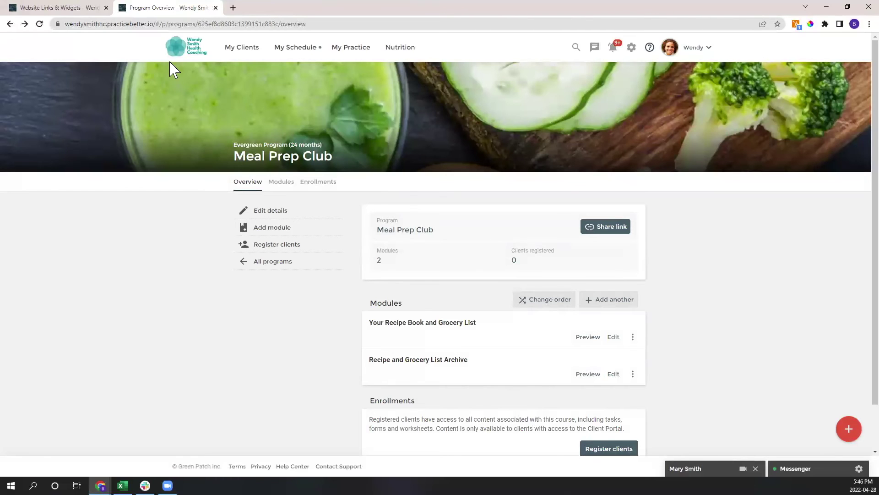
{"action": "left_click", "coordinate": [10, 24]}
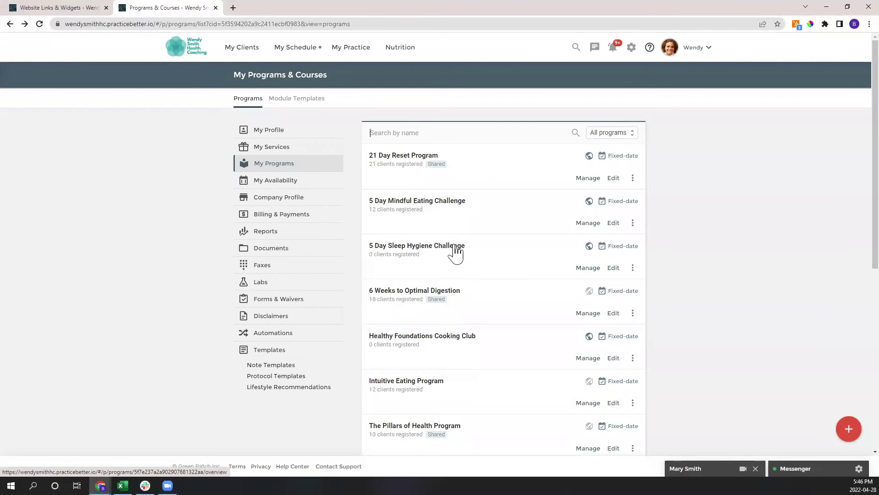
{"action": "left_click", "coordinate": [455, 210]}
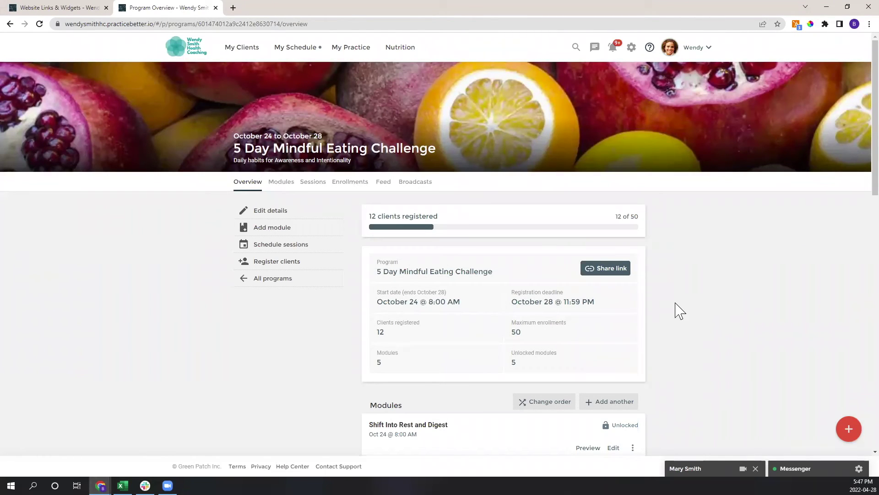
{"action": "scroll", "coordinate": [434, 331], "scroll_direction": "down", "scroll_amount": 3}
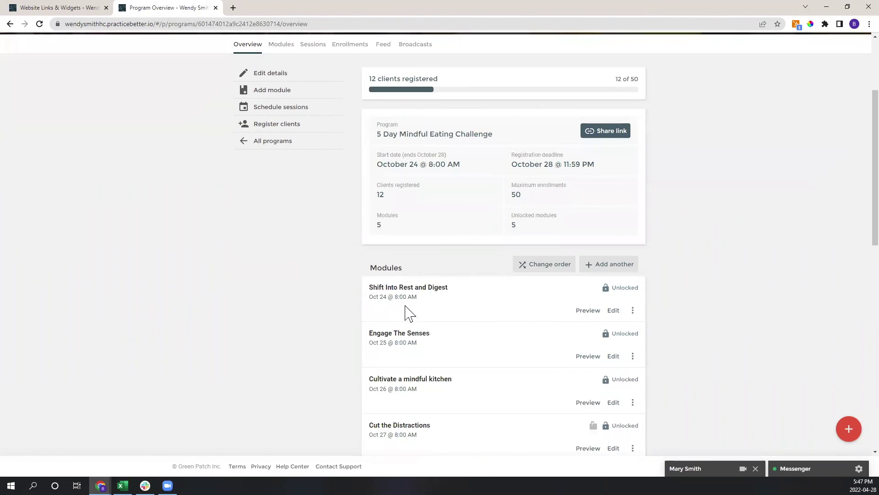
{"action": "scroll", "coordinate": [409, 313], "scroll_direction": "down", "scroll_amount": 2}
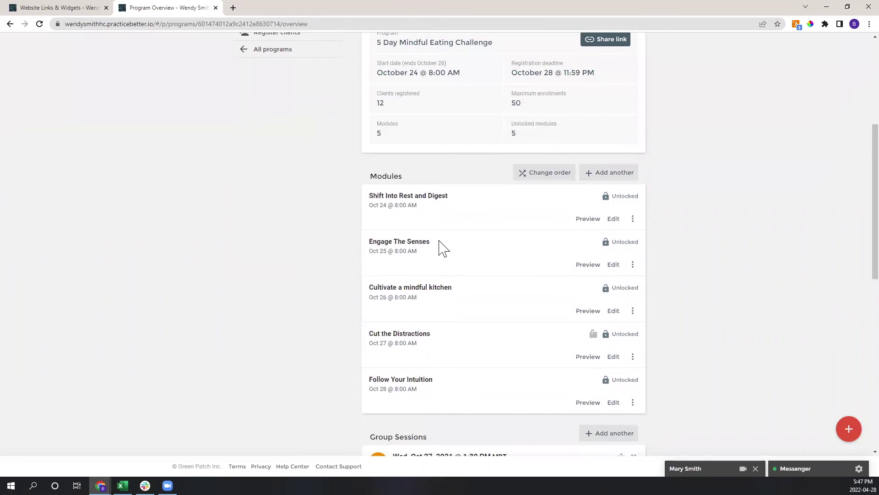
{"action": "scroll", "coordinate": [426, 356], "scroll_direction": "down", "scroll_amount": 2}
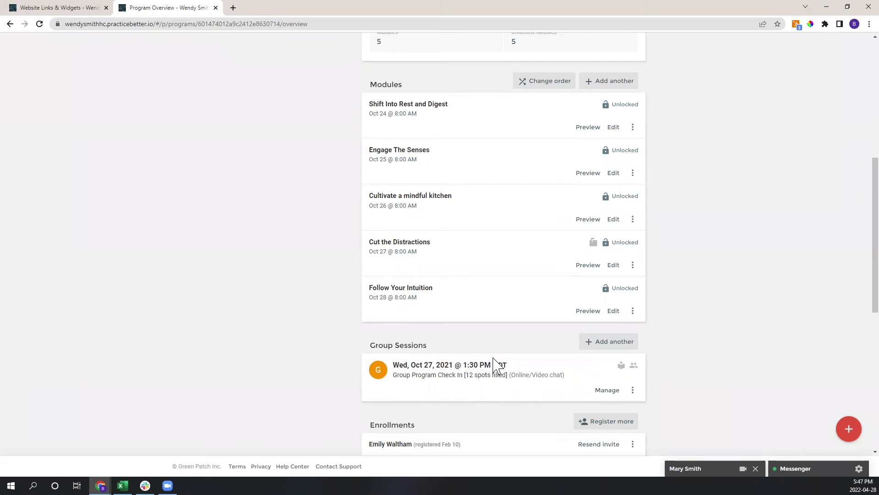
{"action": "scroll", "coordinate": [497, 365], "scroll_direction": "up", "scroll_amount": 4}
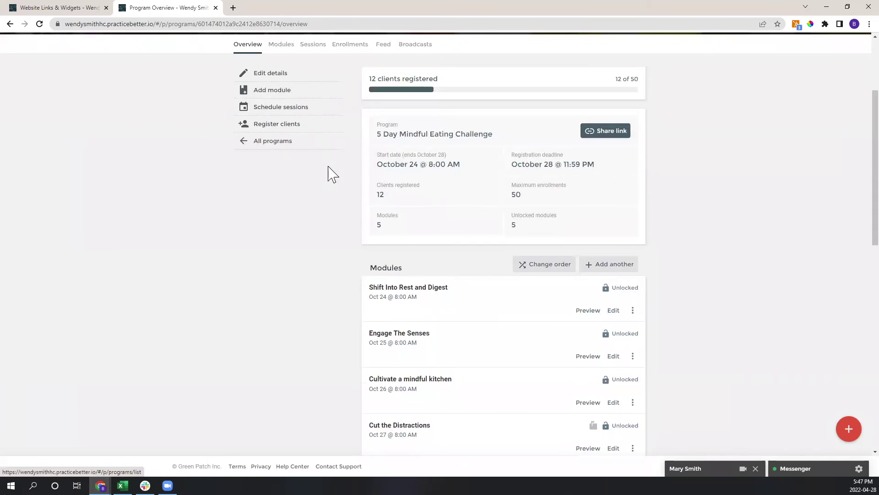
{"action": "scroll", "coordinate": [328, 167], "scroll_direction": "up", "scroll_amount": 1}
{"action": "left_click", "coordinate": [9, 24]}
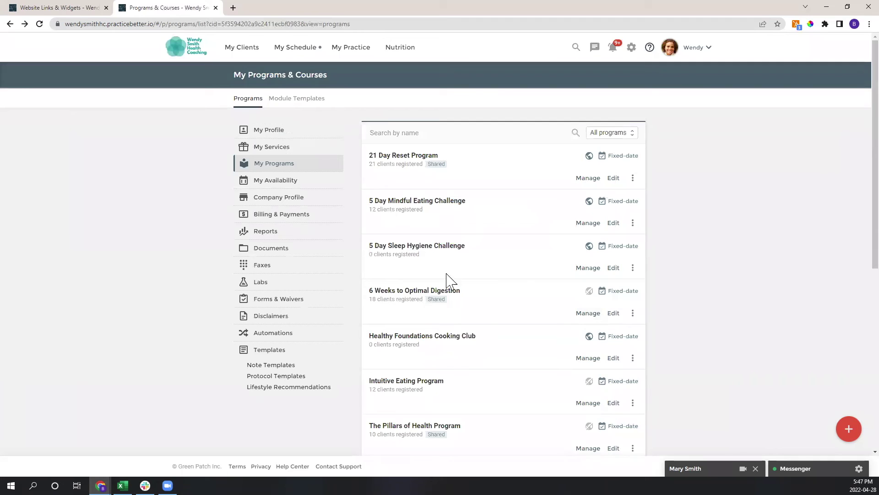
Find the evergreen Meal Prep Club among the programs and open its overview
{"action": "scroll", "coordinate": [463, 373], "scroll_direction": "down", "scroll_amount": 3}
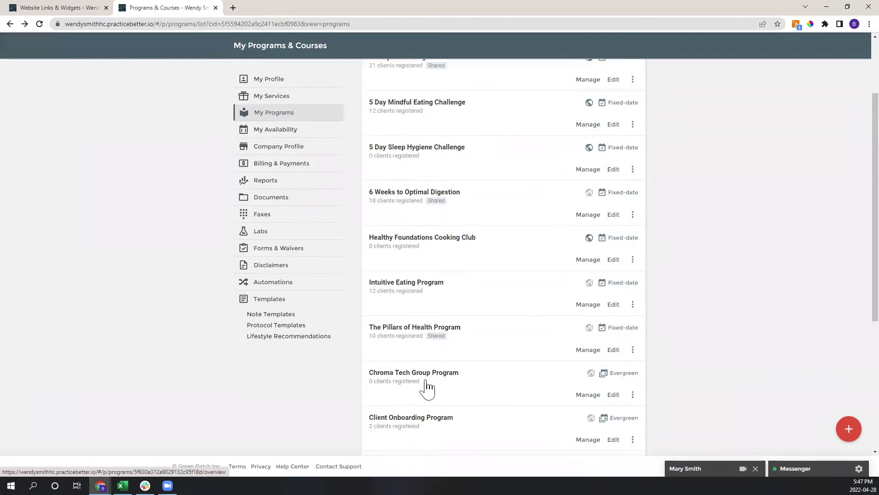
{"action": "scroll", "coordinate": [426, 387], "scroll_direction": "down", "scroll_amount": 3}
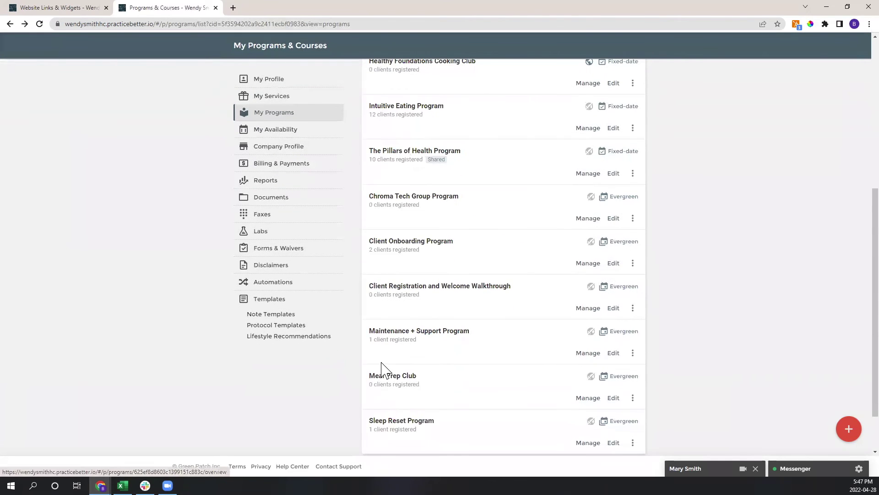
{"action": "left_click", "coordinate": [413, 384]}
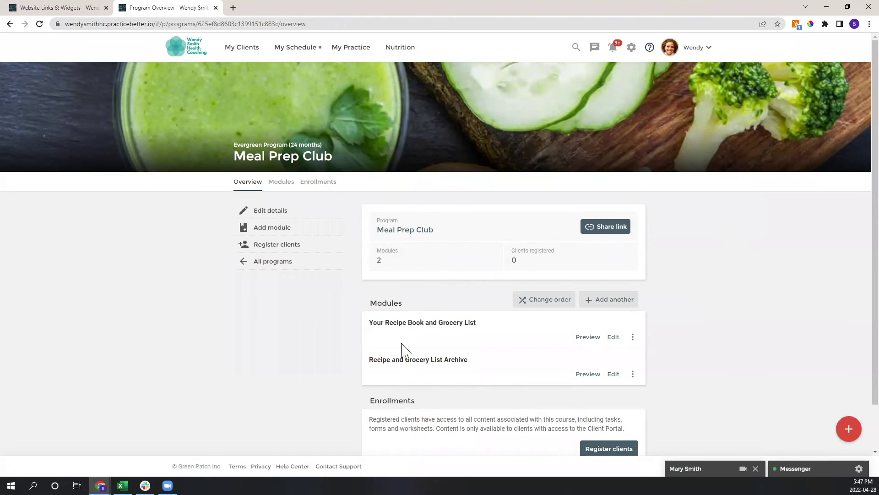
Preview the Your Recipe Book and Grocery List module, reviewing its weekly theme, recipes and attached PDFs, and return to the program overview
{"action": "left_click", "coordinate": [590, 343]}
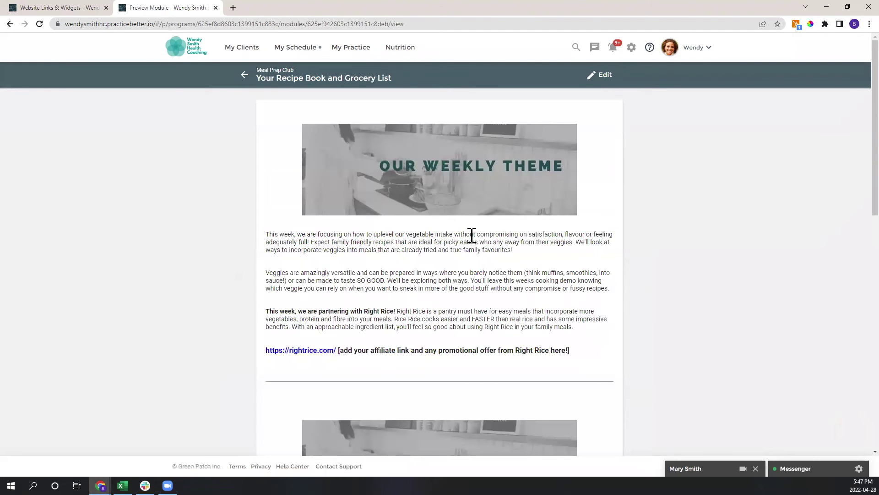
{"action": "scroll", "coordinate": [594, 229], "scroll_direction": "down", "scroll_amount": 7}
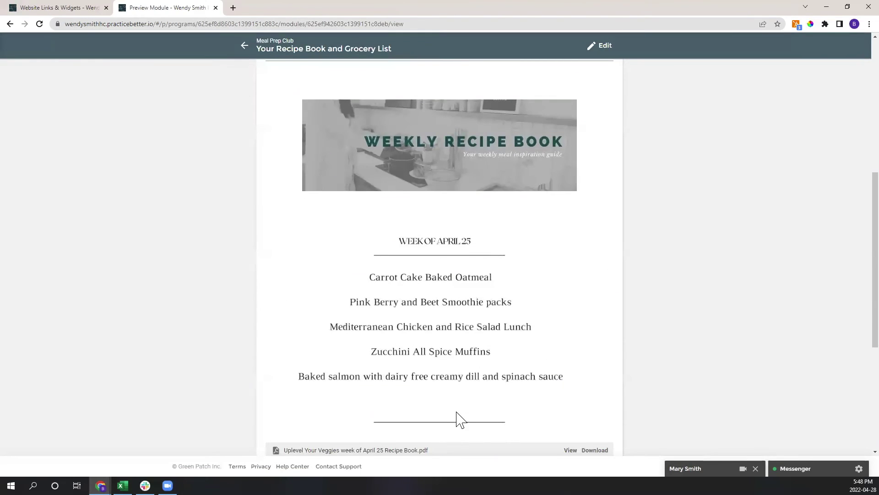
{"action": "scroll", "coordinate": [458, 412], "scroll_direction": "down", "scroll_amount": 2}
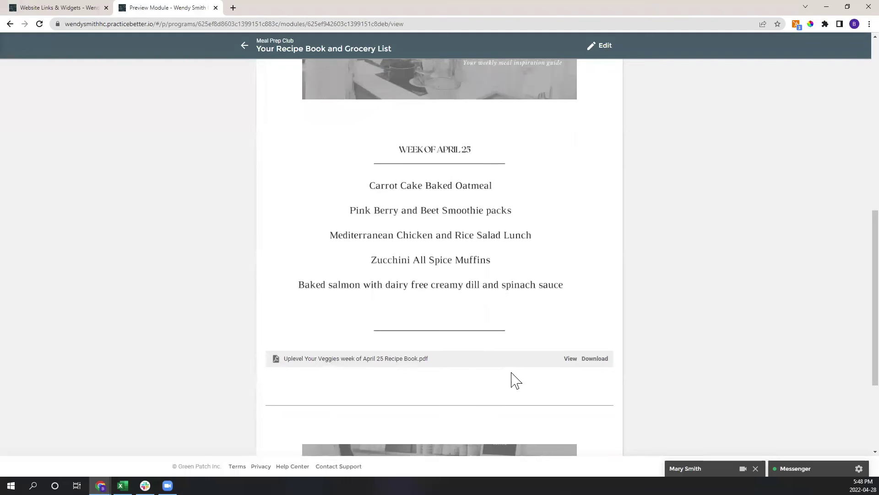
{"action": "scroll", "coordinate": [541, 361], "scroll_direction": "down", "scroll_amount": 2}
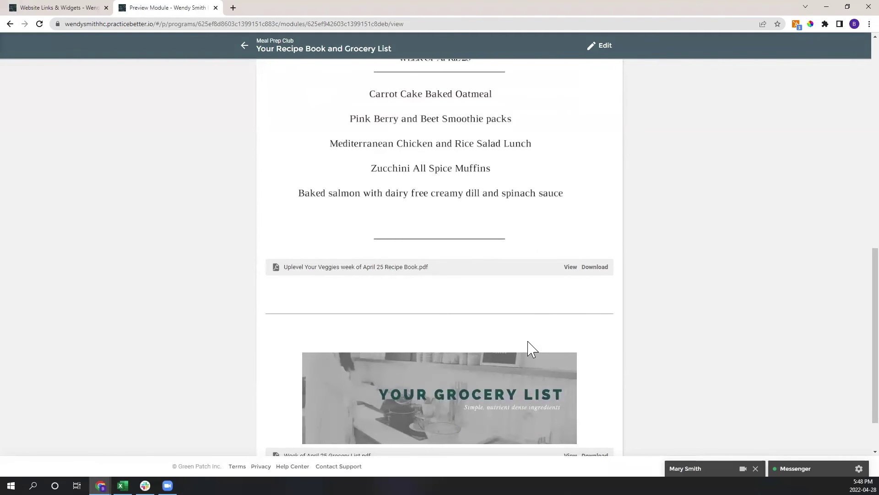
{"action": "scroll", "coordinate": [528, 352], "scroll_direction": "down", "scroll_amount": 2}
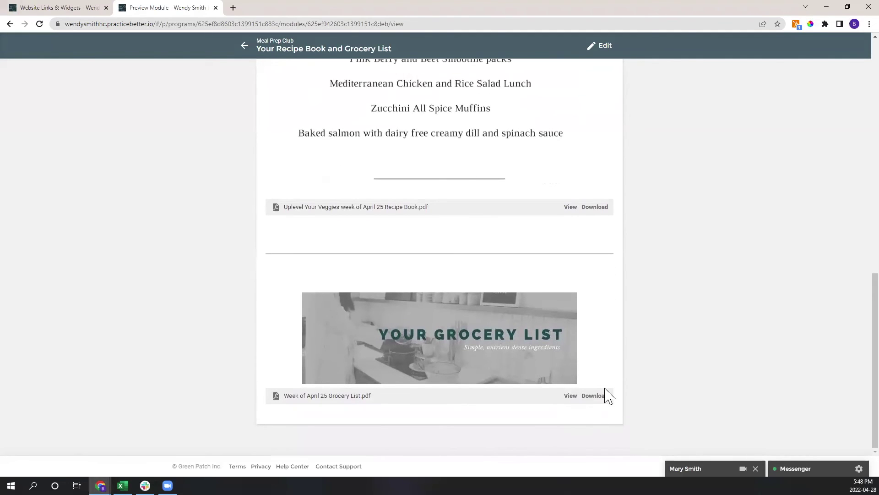
{"action": "scroll", "coordinate": [568, 415], "scroll_direction": "up", "scroll_amount": 2}
{"action": "scroll", "coordinate": [571, 365], "scroll_direction": "up", "scroll_amount": 5}
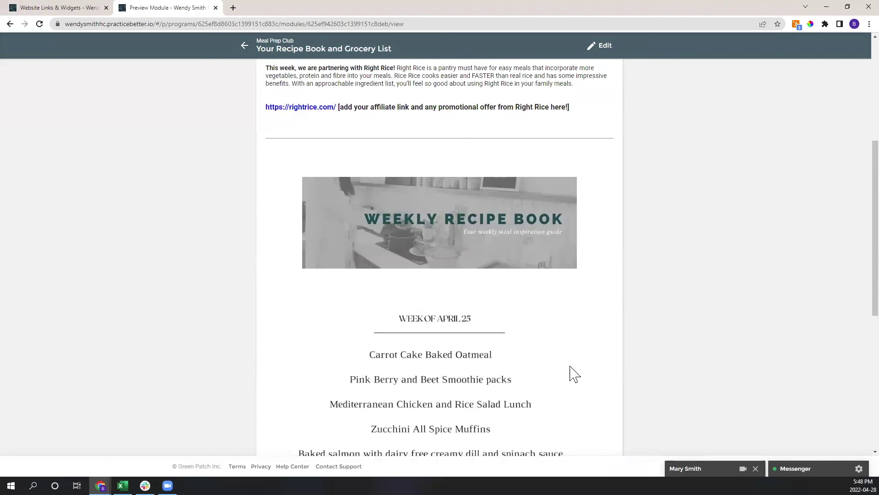
{"action": "scroll", "coordinate": [575, 373], "scroll_direction": "up", "scroll_amount": 2}
{"action": "left_click", "coordinate": [245, 46]}
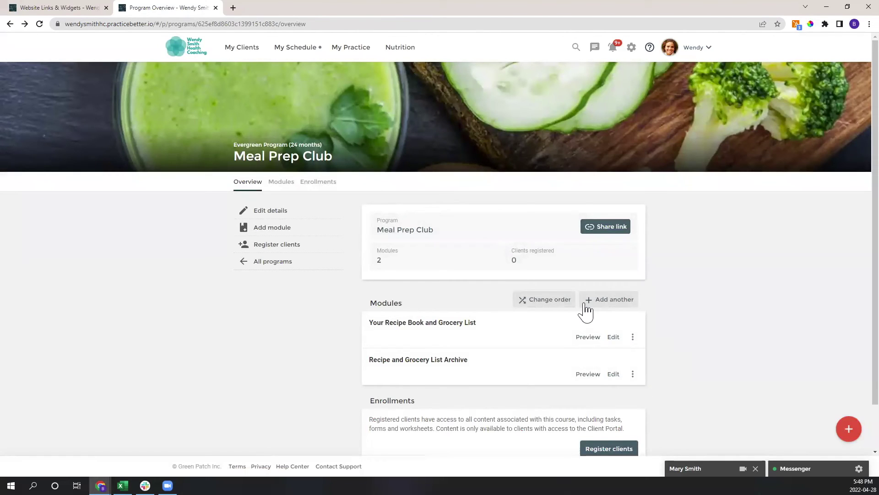
Preview the Recipe and Grocery List Archive module and go back to the program list
{"action": "left_click", "coordinate": [586, 380]}
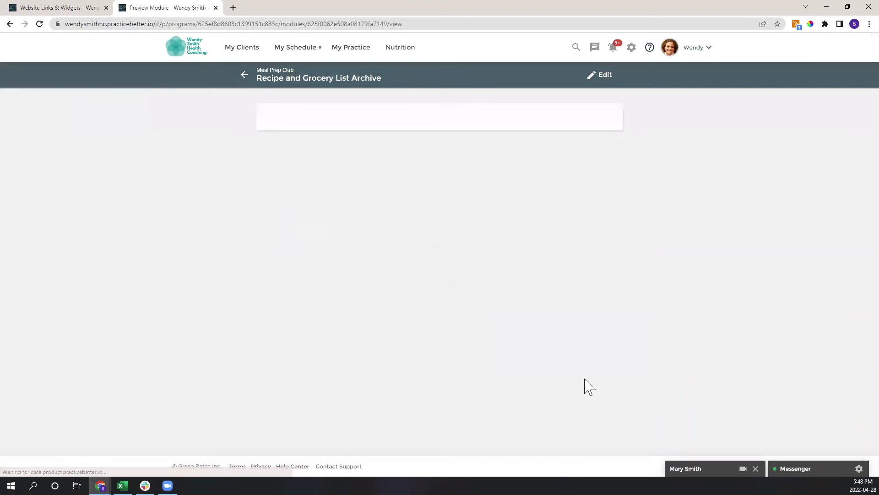
{"action": "left_click", "coordinate": [243, 76]}
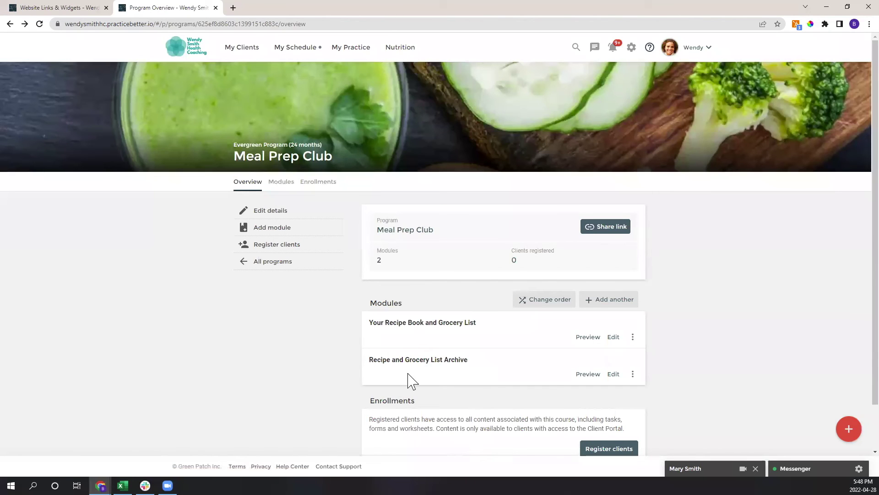
{"action": "left_click", "coordinate": [10, 24]}
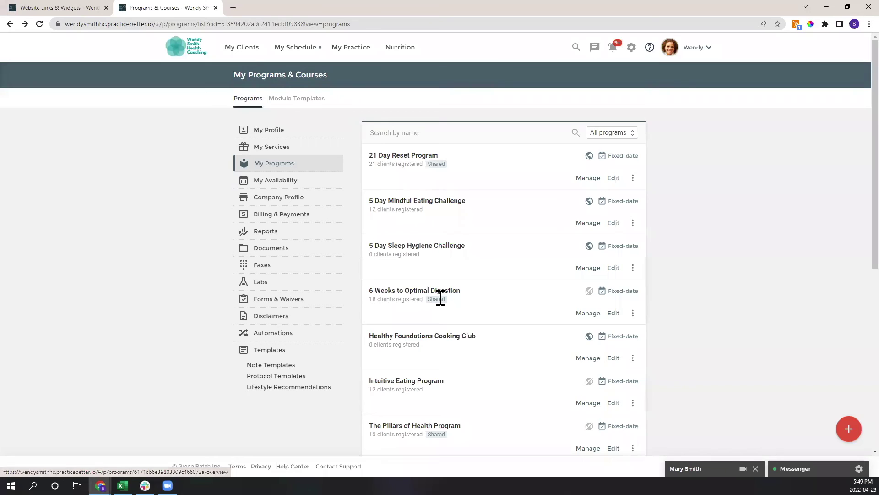
Open The Pillars of Health Program, review its dates and module schedule, and return to the program list
{"action": "scroll", "coordinate": [440, 298], "scroll_direction": "down", "scroll_amount": 2}
{"action": "left_click", "coordinate": [436, 334]}
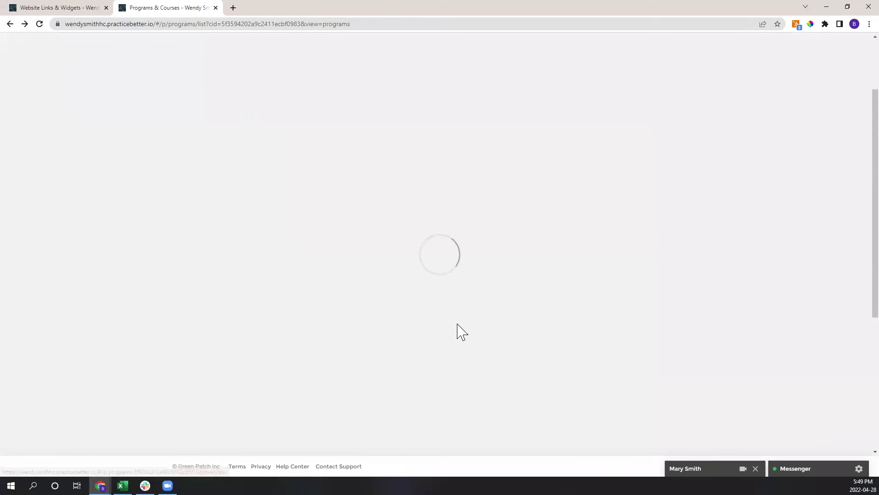
{"action": "scroll", "coordinate": [458, 275], "scroll_direction": "down", "scroll_amount": 3}
{"action": "scroll", "coordinate": [471, 274], "scroll_direction": "down", "scroll_amount": 2}
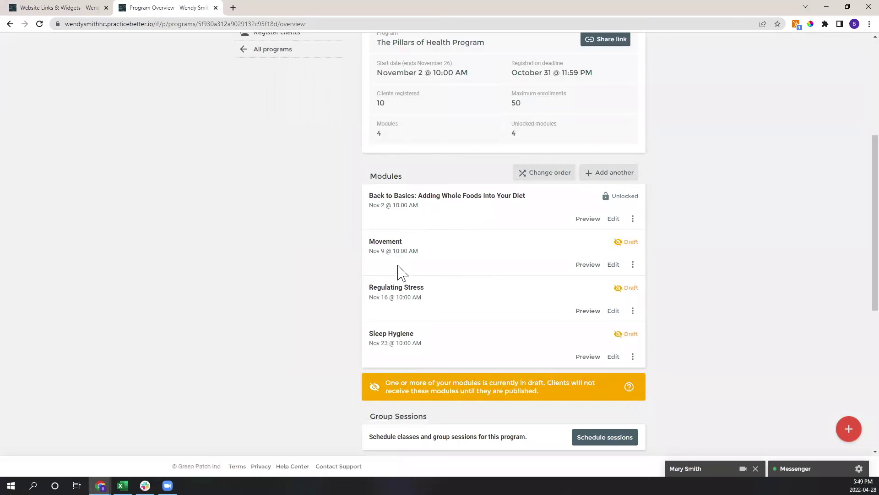
{"action": "scroll", "coordinate": [412, 329], "scroll_direction": "up", "scroll_amount": 4}
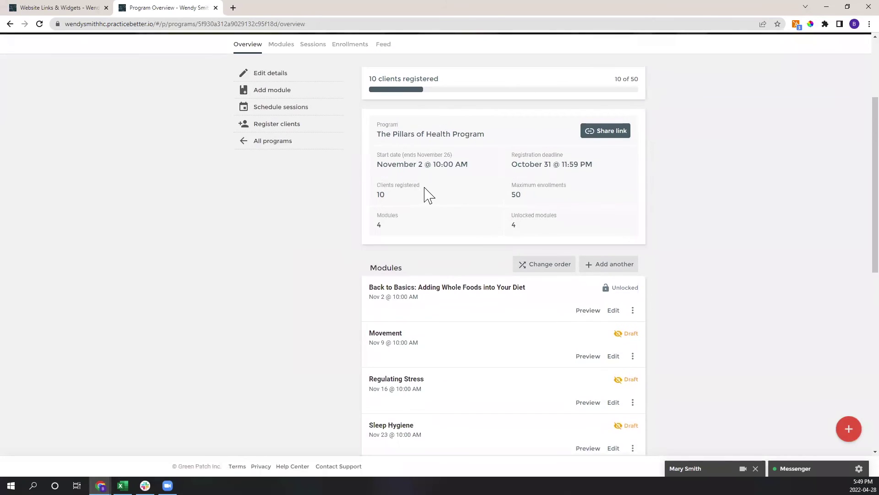
{"action": "scroll", "coordinate": [449, 367], "scroll_direction": "down", "scroll_amount": 2}
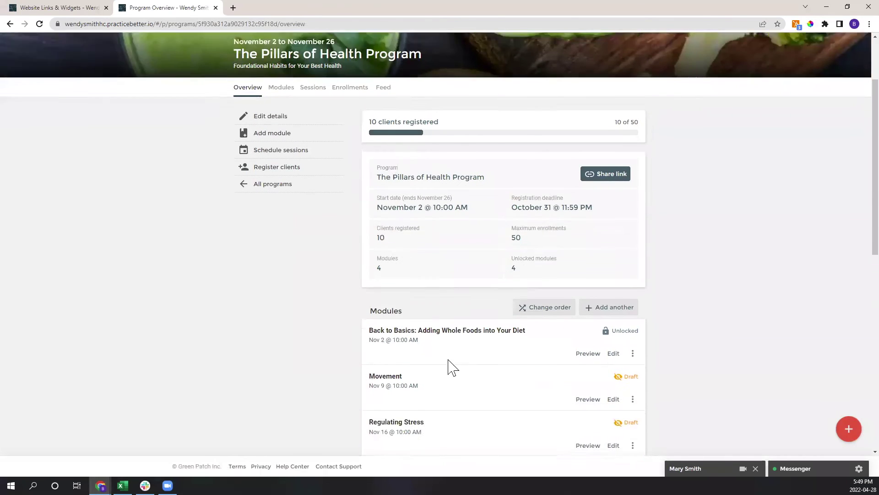
{"action": "left_click", "coordinate": [6, 26]}
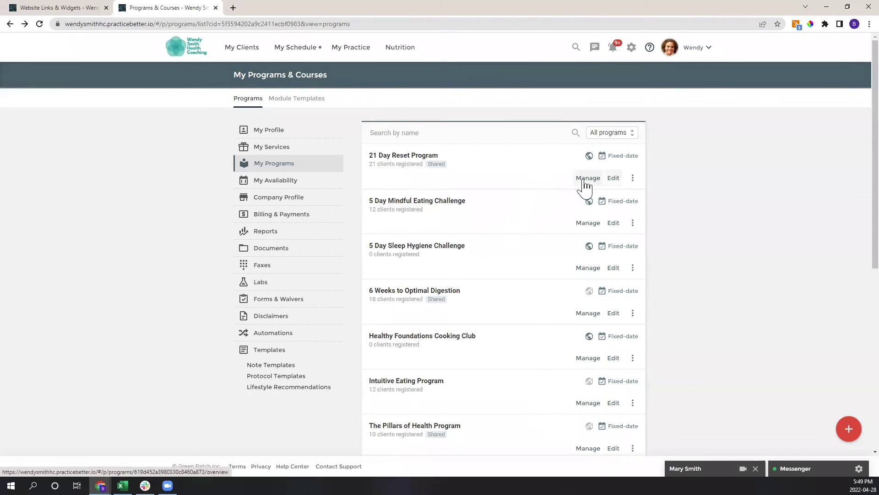
Open the 21 Day Reset Program details for editing and review its description, dates, enrollment limit and payment options
{"action": "left_click", "coordinate": [612, 179]}
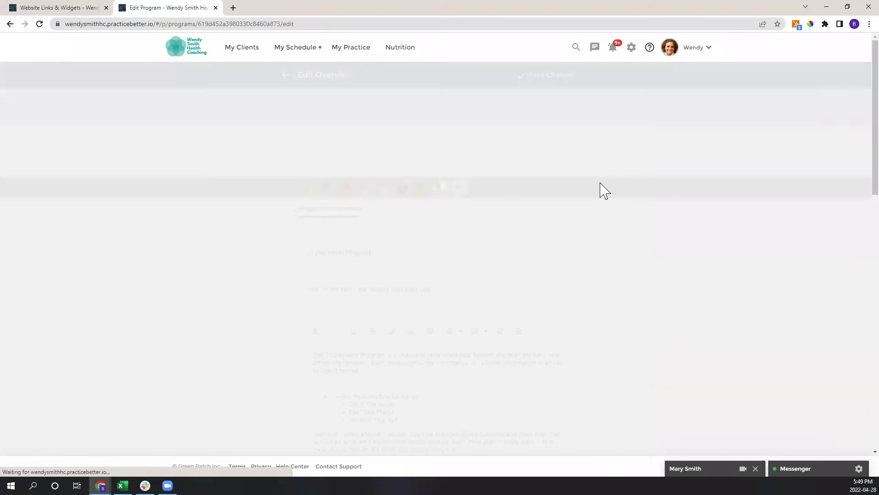
{"action": "scroll", "coordinate": [554, 211], "scroll_direction": "down", "scroll_amount": 4}
{"action": "scroll", "coordinate": [555, 210], "scroll_direction": "up", "scroll_amount": 5}
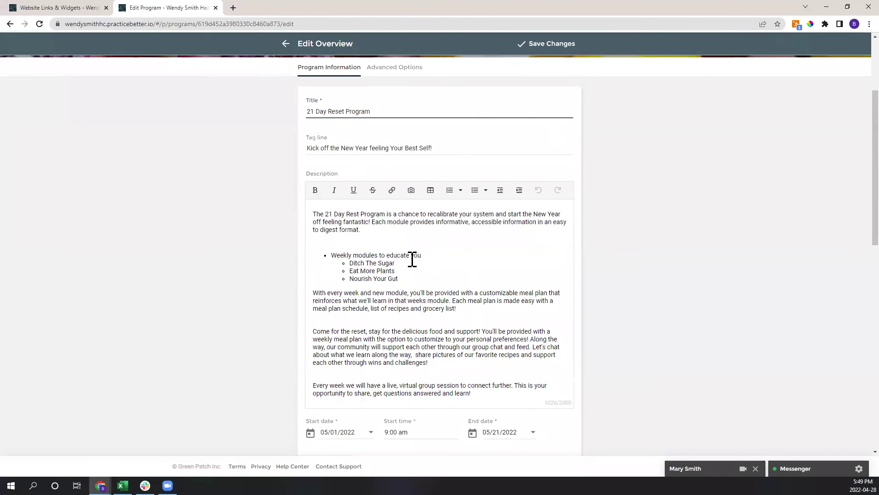
{"action": "scroll", "coordinate": [403, 270], "scroll_direction": "down", "scroll_amount": 2}
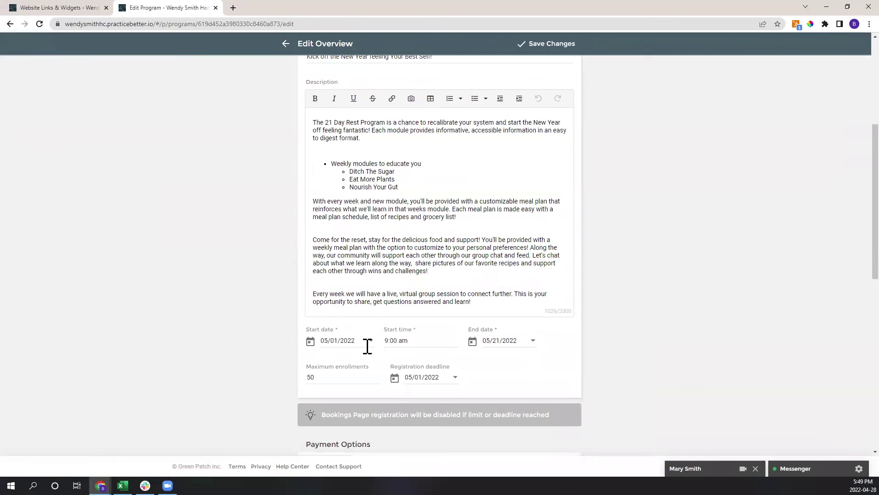
{"action": "scroll", "coordinate": [511, 340], "scroll_direction": "down", "scroll_amount": 1}
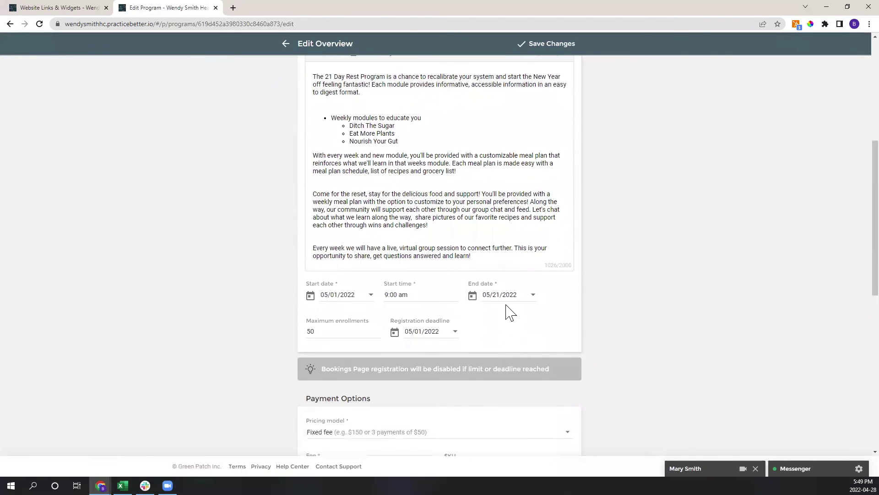
{"action": "scroll", "coordinate": [508, 312], "scroll_direction": "down", "scroll_amount": 4}
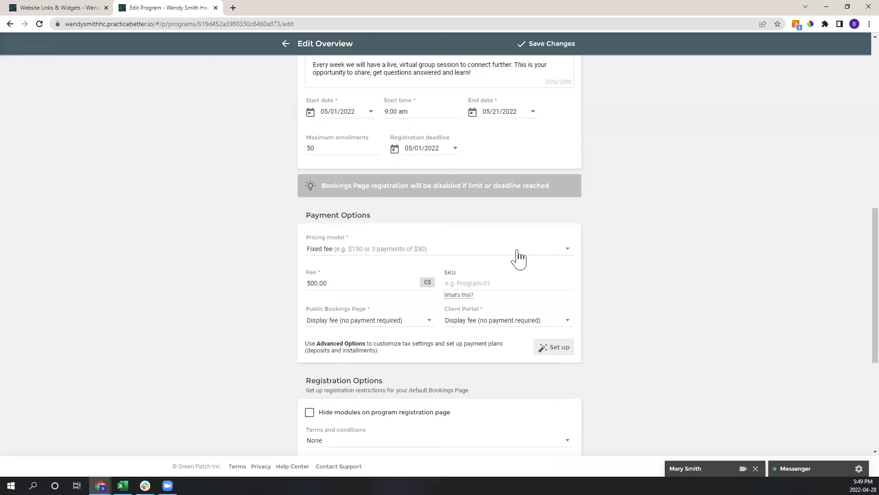
Check the available pricing models, keep Fixed fee, and review the program's registration options
{"action": "left_click", "coordinate": [567, 253]}
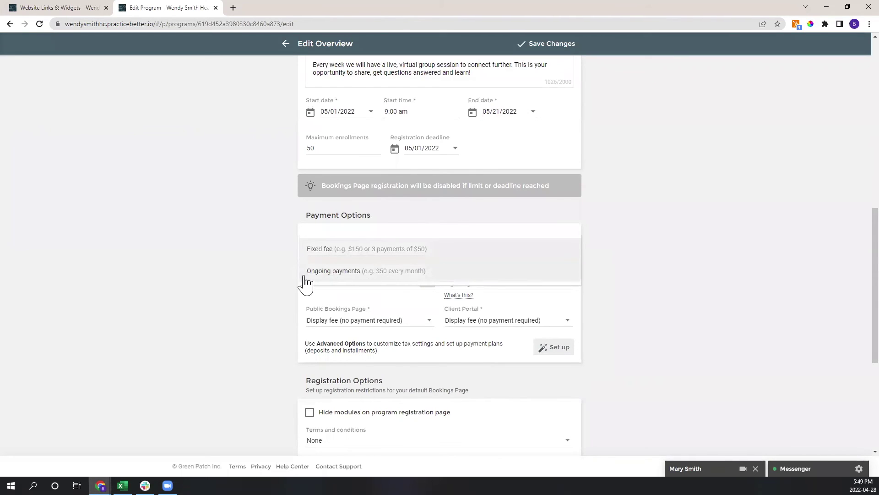
{"action": "left_click", "coordinate": [522, 247]}
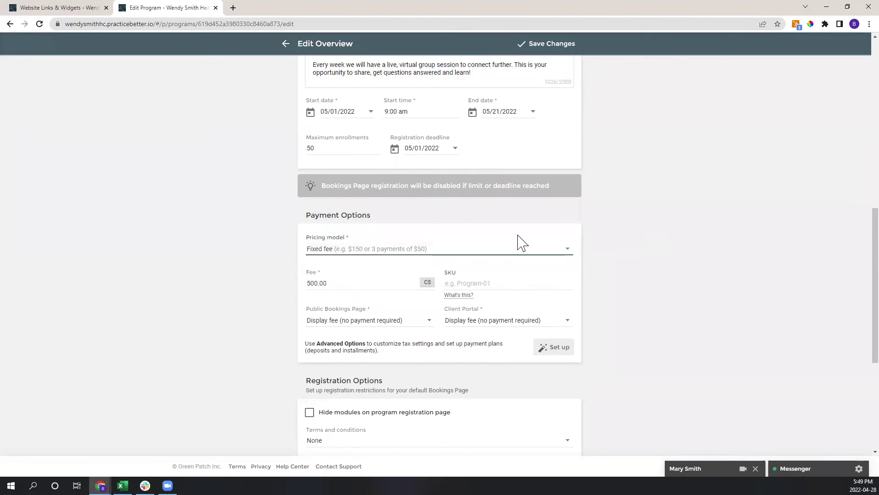
{"action": "scroll", "coordinate": [518, 241], "scroll_direction": "down", "scroll_amount": 3}
{"action": "scroll", "coordinate": [432, 216], "scroll_direction": "down", "scroll_amount": 2}
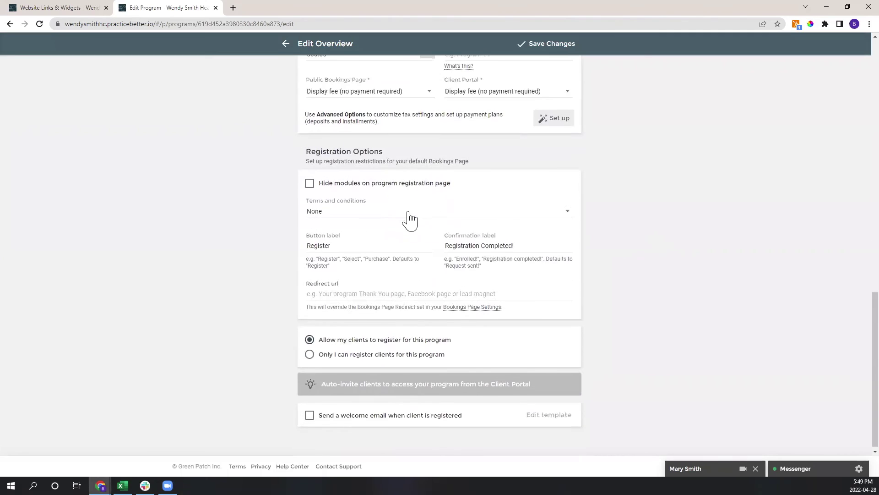
{"action": "scroll", "coordinate": [408, 220], "scroll_direction": "up", "scroll_amount": 10}
{"action": "scroll", "coordinate": [360, 155], "scroll_direction": "up", "scroll_amount": 4}
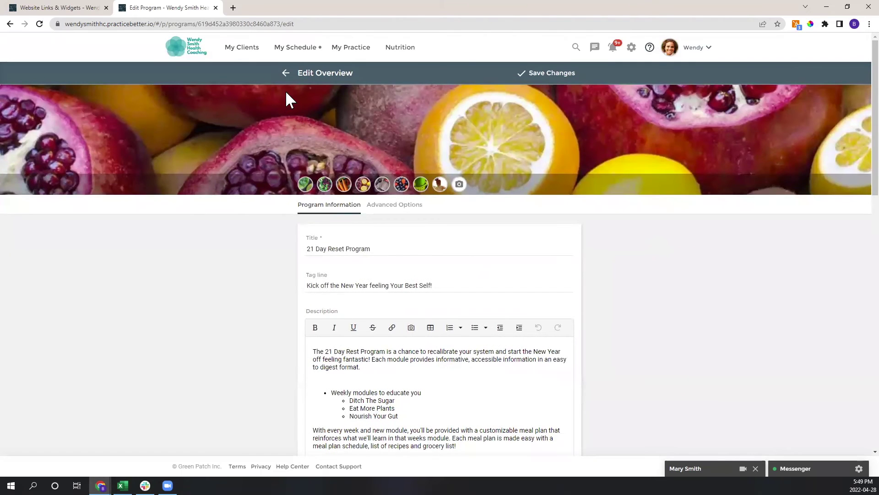
Leave the program editor, open the 21 Day Reset Program overview, and review its registration details and module schedule
{"action": "left_click", "coordinate": [286, 73]}
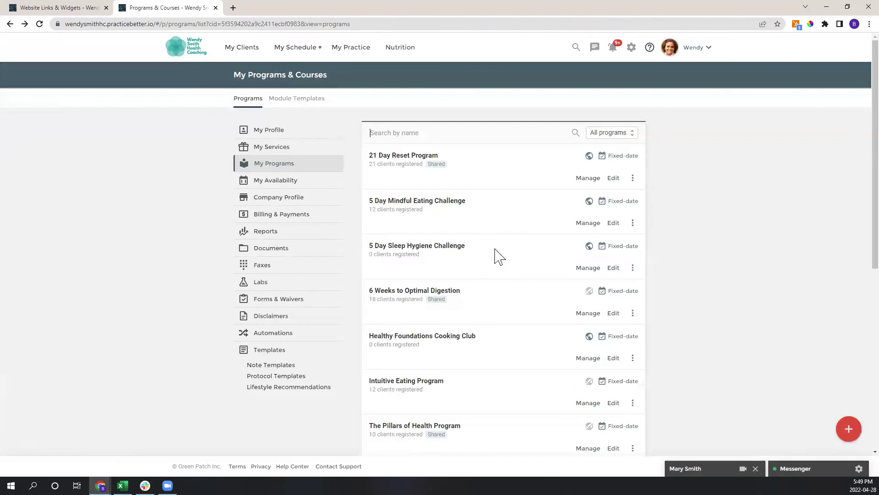
{"action": "left_click", "coordinate": [416, 157]}
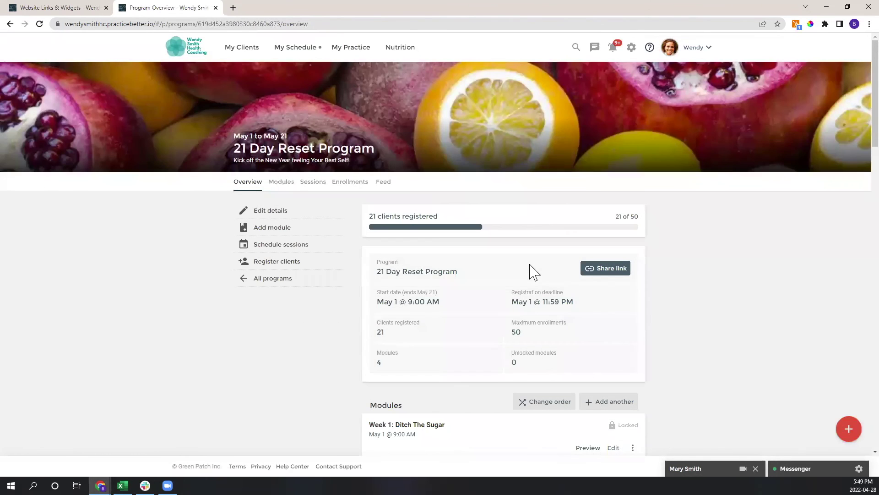
{"action": "scroll", "coordinate": [524, 269], "scroll_direction": "down", "scroll_amount": 1}
{"action": "scroll", "coordinate": [524, 274], "scroll_direction": "down", "scroll_amount": 4}
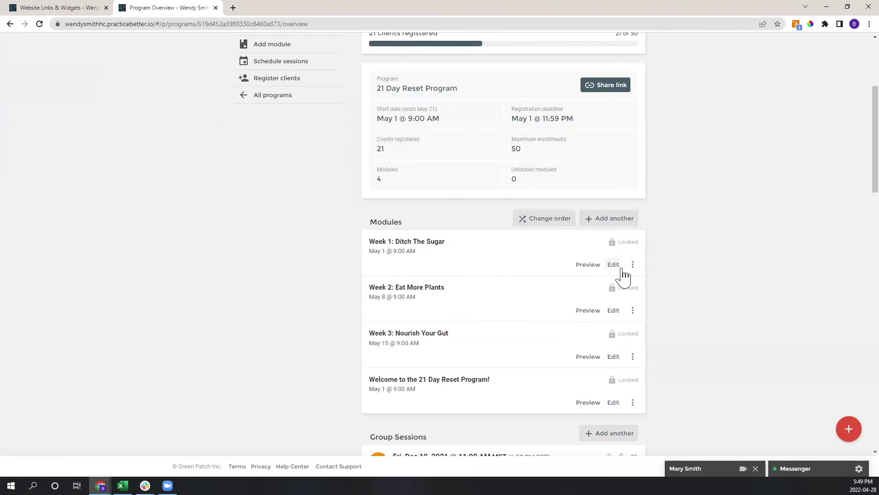
Preview the Week 1: Ditch The Sugar module and read its lesson content through to the Your Meal Plan section
{"action": "left_click", "coordinate": [588, 266]}
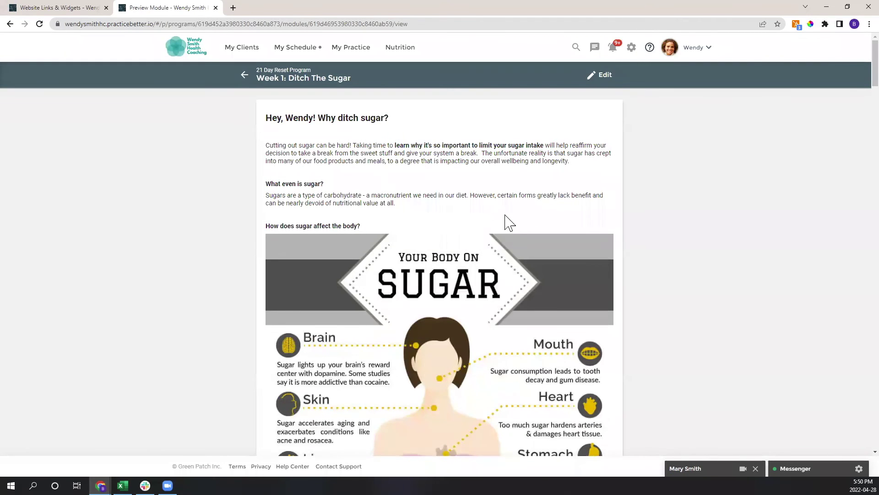
{"action": "scroll", "coordinate": [479, 183], "scroll_direction": "down", "scroll_amount": 7}
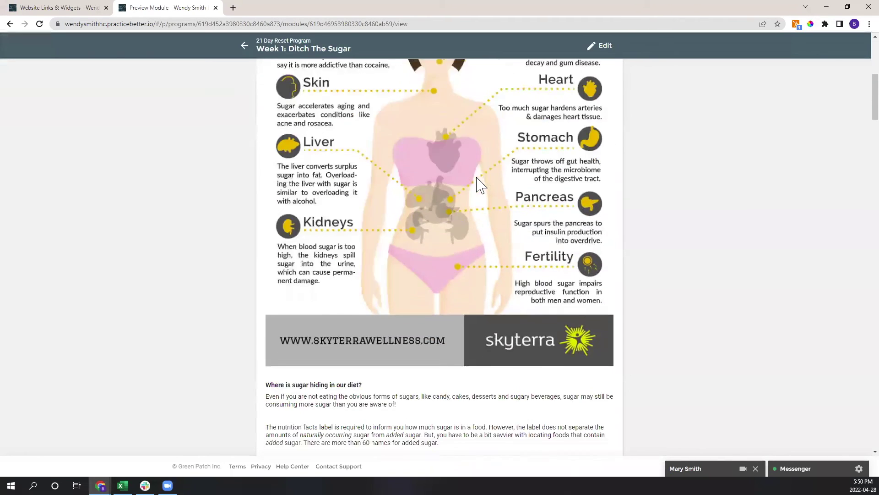
{"action": "scroll", "coordinate": [479, 185], "scroll_direction": "down", "scroll_amount": 14}
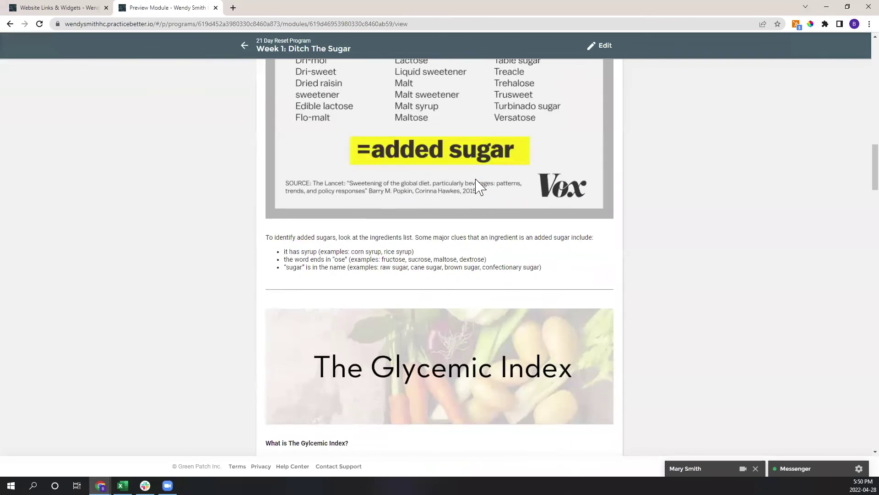
{"action": "scroll", "coordinate": [478, 186], "scroll_direction": "down", "scroll_amount": 3}
{"action": "scroll", "coordinate": [486, 196], "scroll_direction": "down", "scroll_amount": 1}
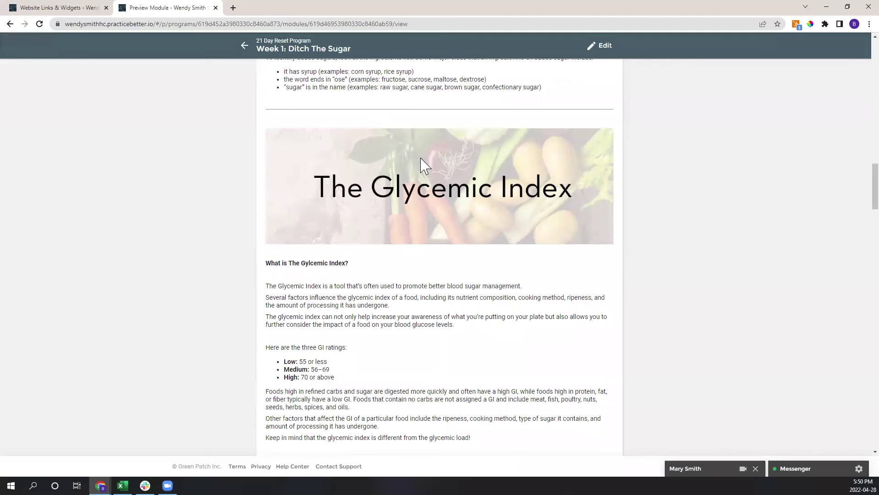
{"action": "scroll", "coordinate": [527, 229], "scroll_direction": "down", "scroll_amount": 11}
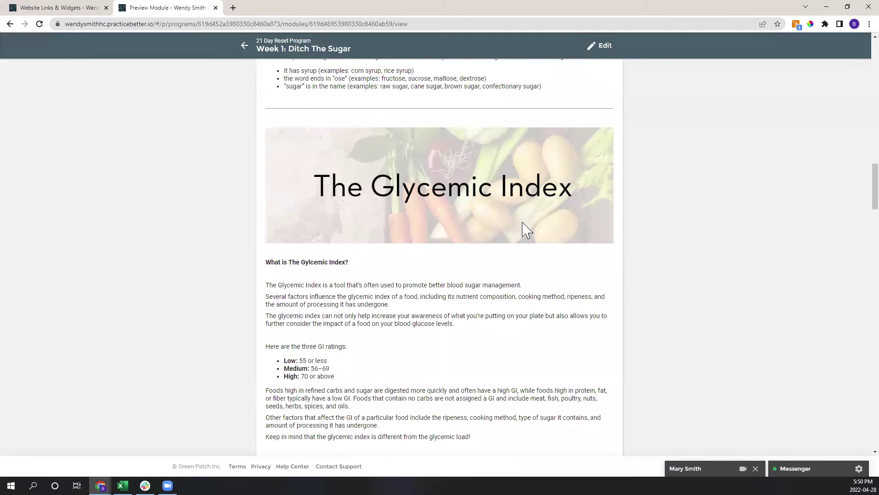
{"action": "scroll", "coordinate": [527, 229], "scroll_direction": "down", "scroll_amount": 19}
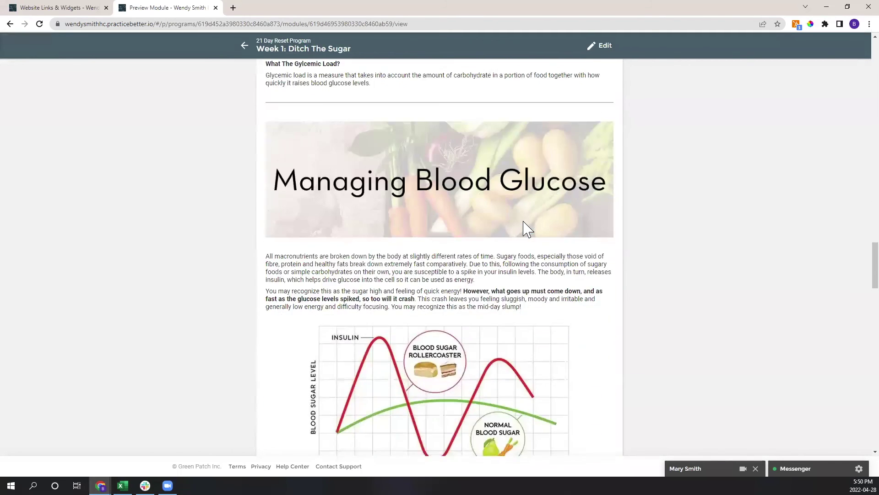
{"action": "scroll", "coordinate": [527, 229], "scroll_direction": "down", "scroll_amount": 15}
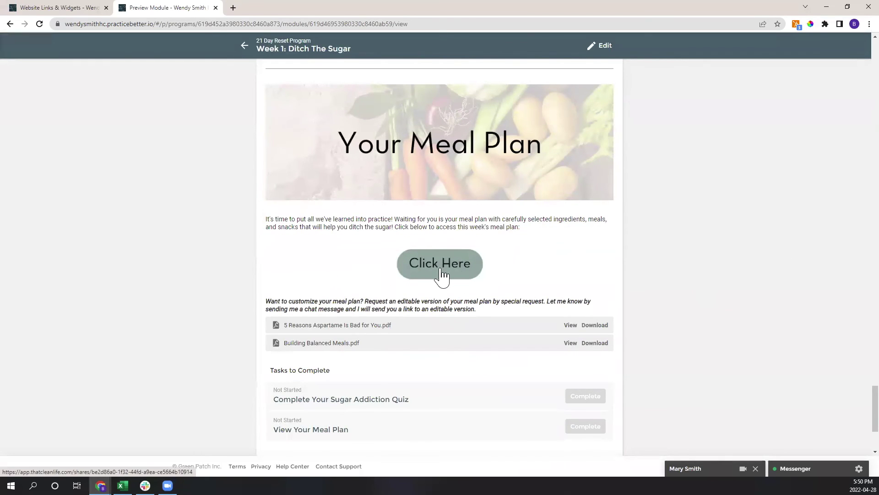
Review the module's attached PDFs, tasks to complete, Sugar Addiction Quiz form and linked protocol
{"action": "scroll", "coordinate": [441, 275], "scroll_direction": "down", "scroll_amount": 1}
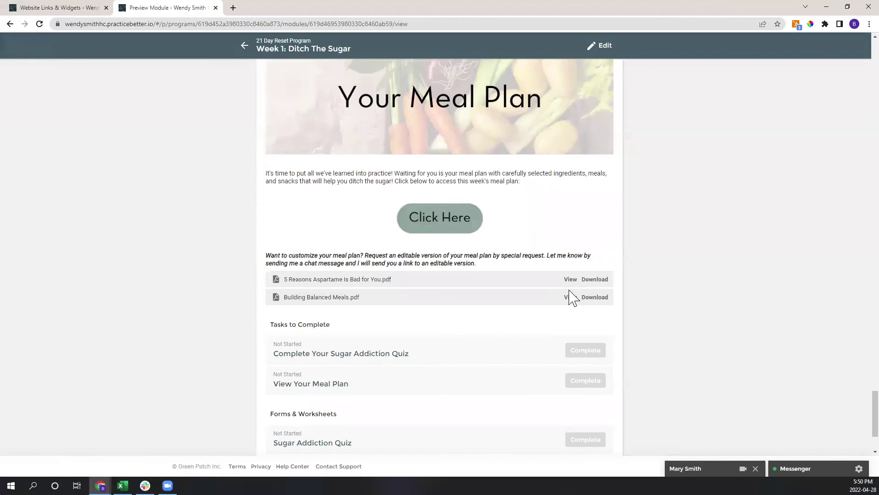
{"action": "scroll", "coordinate": [571, 298], "scroll_direction": "down", "scroll_amount": 2}
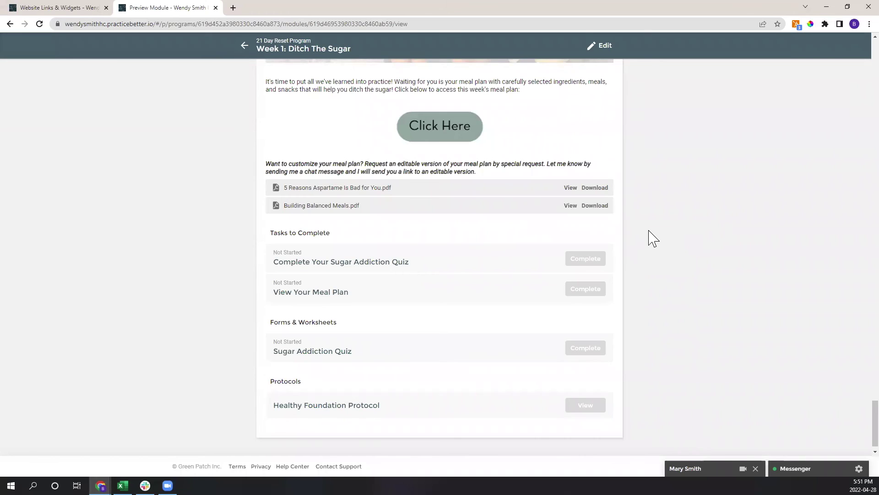
{"action": "scroll", "coordinate": [497, 263], "scroll_direction": "down", "scroll_amount": 1}
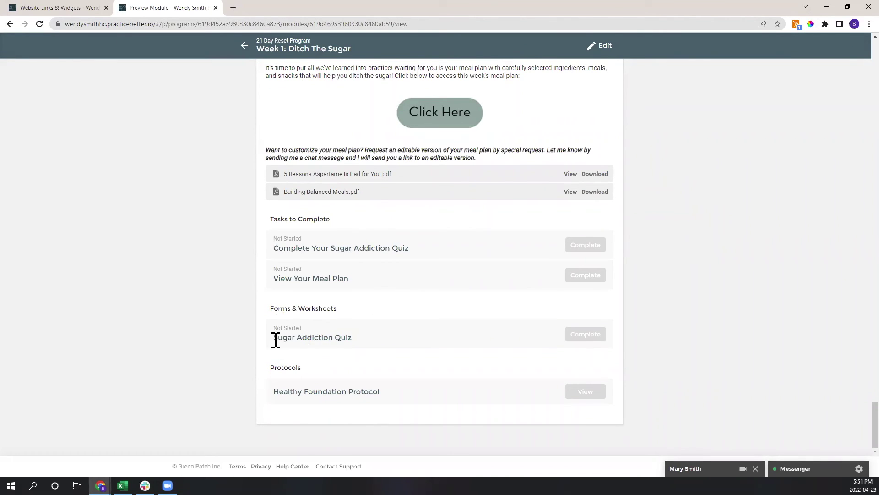
{"action": "left_click_drag", "start_coordinate": [275, 340], "coordinate": [353, 342]}
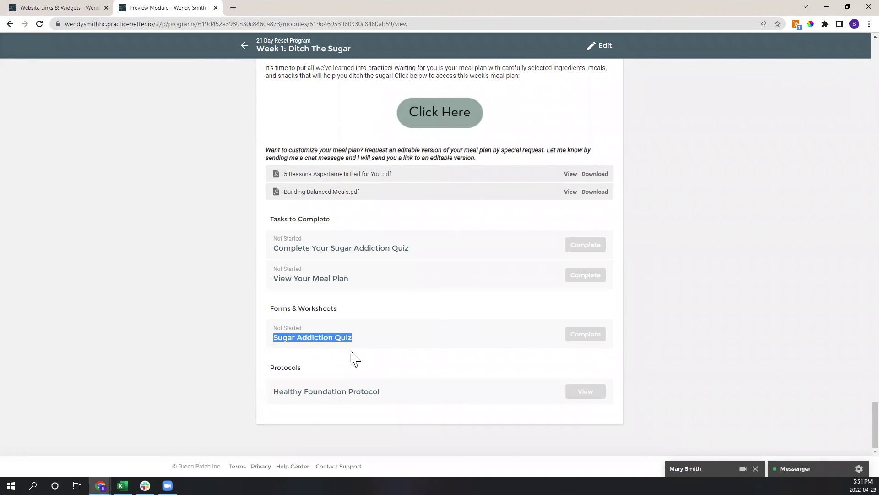
{"action": "left_click", "coordinate": [351, 357]}
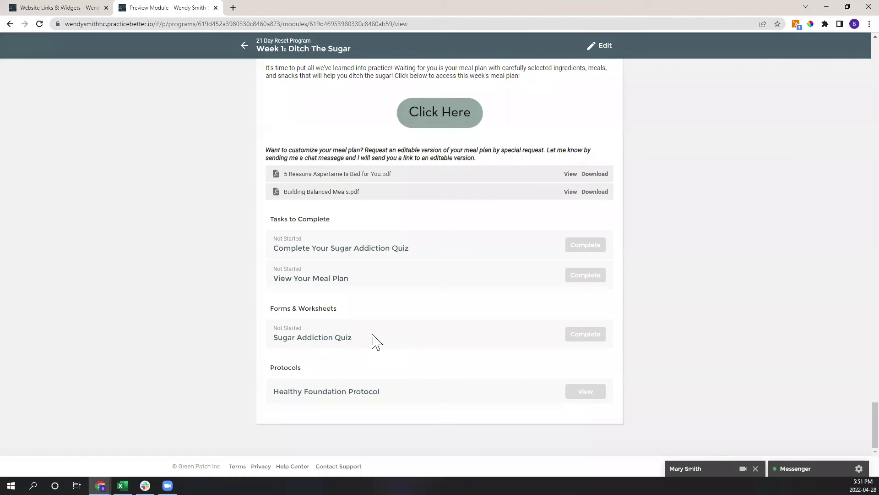
{"action": "left_click_drag", "start_coordinate": [310, 368], "coordinate": [267, 369]}
{"action": "left_click", "coordinate": [332, 374]}
Leave the Week 1 module preview and return from the program overview to the list of all programs
{"action": "scroll", "coordinate": [263, 365], "scroll_direction": "up", "scroll_amount": 6}
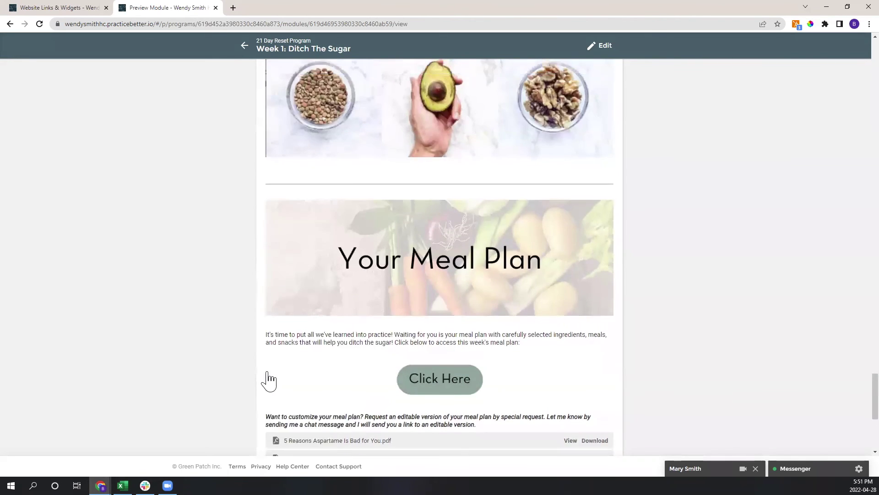
{"action": "scroll", "coordinate": [269, 380], "scroll_direction": "up", "scroll_amount": 6}
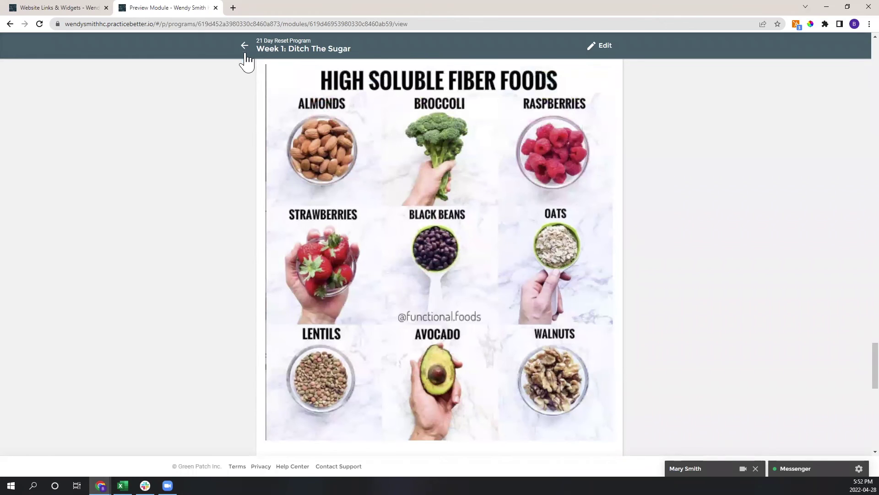
{"action": "left_click", "coordinate": [245, 46]}
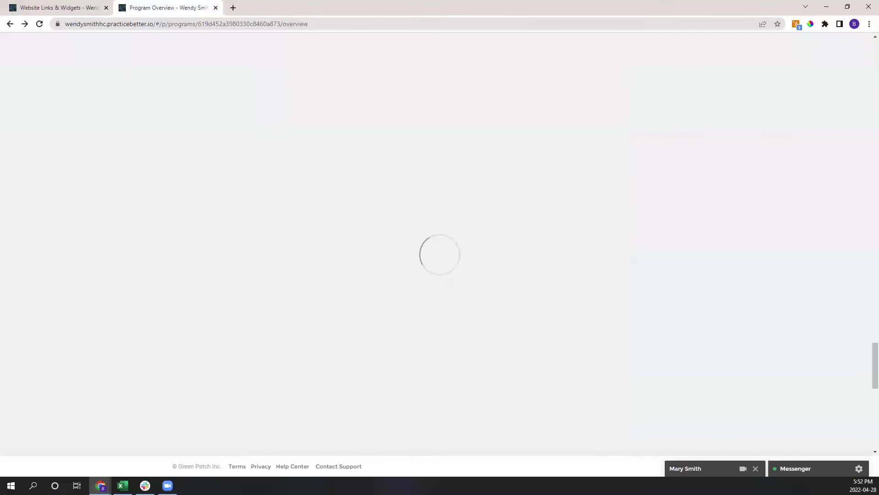
{"action": "scroll", "coordinate": [461, 332], "scroll_direction": "down", "scroll_amount": 2}
{"action": "scroll", "coordinate": [255, 89], "scroll_direction": "up", "scroll_amount": 2}
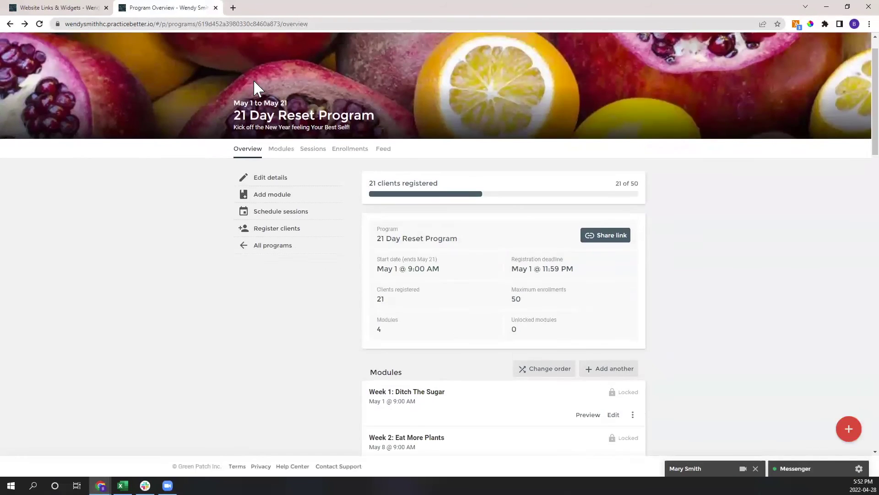
{"action": "left_click", "coordinate": [351, 47]}
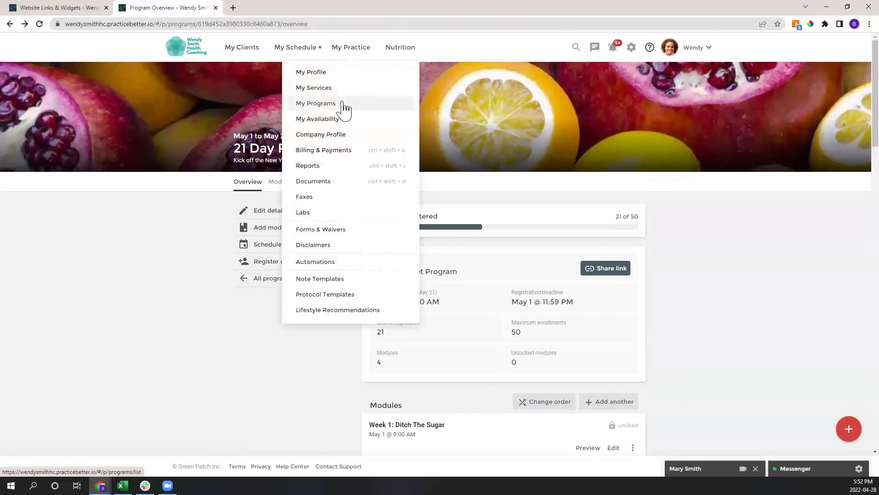
{"action": "left_click", "coordinate": [345, 103]}
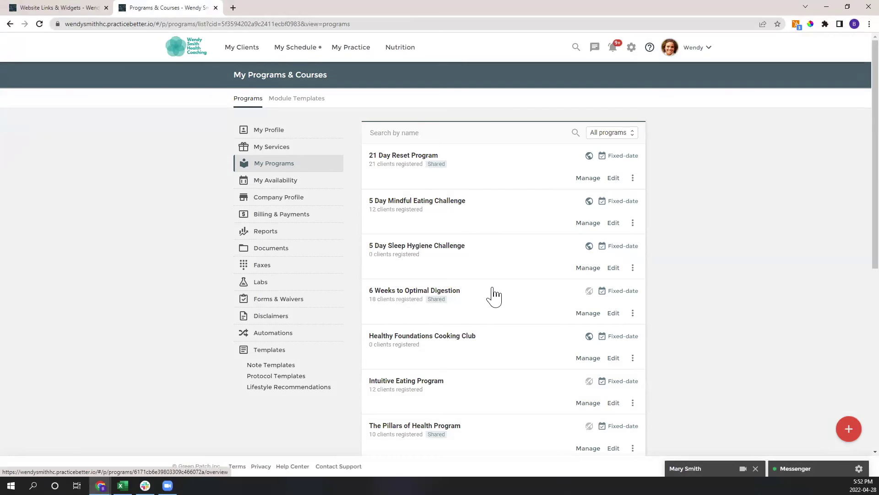
Look through the fixed-date and evergreen programs in the program list
{"action": "scroll", "coordinate": [408, 314], "scroll_direction": "down", "scroll_amount": 4}
{"action": "scroll", "coordinate": [409, 316], "scroll_direction": "down", "scroll_amount": 1}
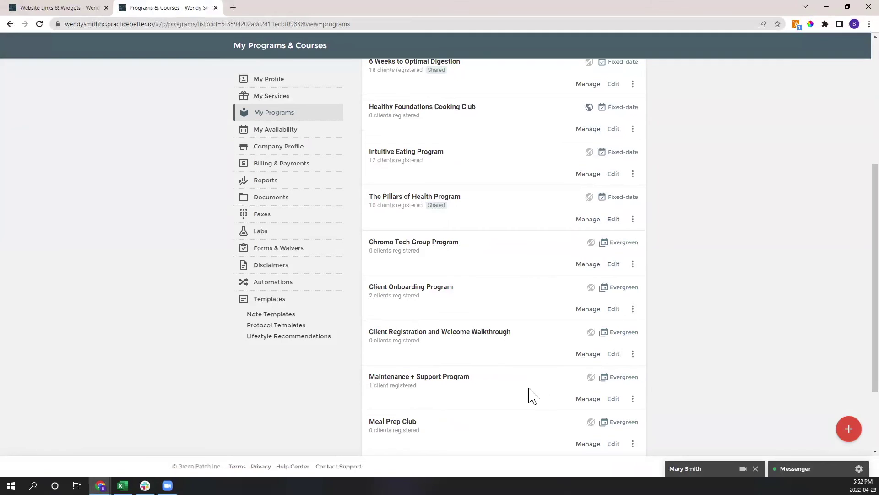
{"action": "scroll", "coordinate": [494, 351], "scroll_direction": "up", "scroll_amount": 4}
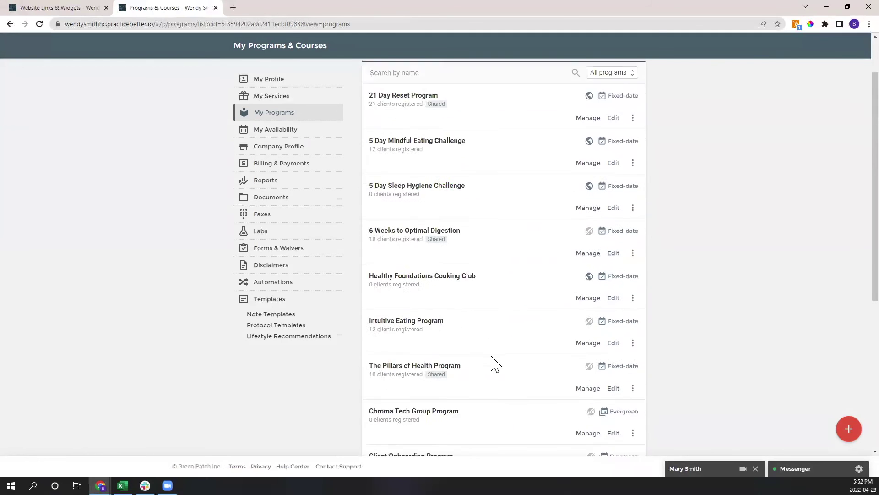
{"action": "scroll", "coordinate": [495, 364], "scroll_direction": "up", "scroll_amount": 1}
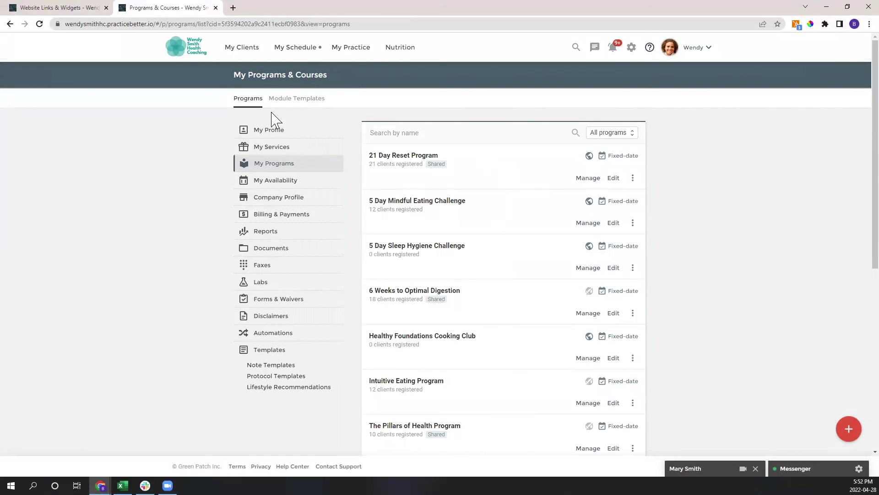
Open the Healthy Foundation Protocol from the protocol templates and review its name, focus and duration
{"action": "mouse_move", "coordinate": [353, 59]}
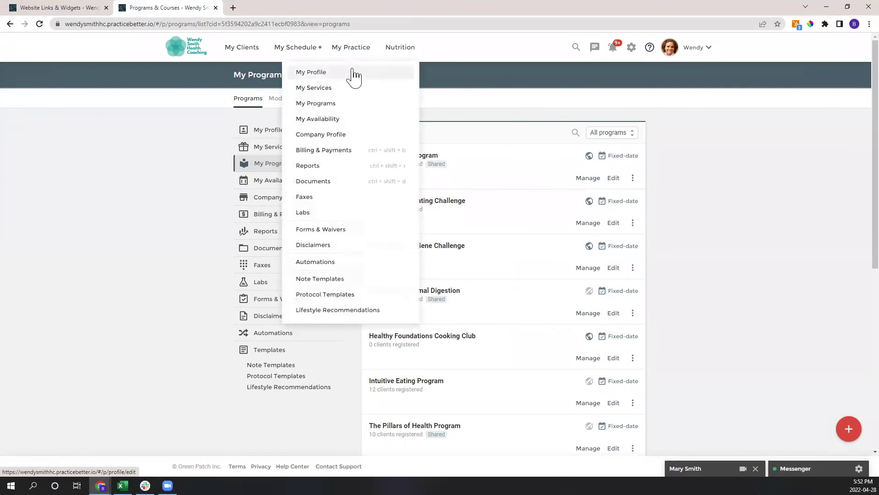
{"action": "left_click", "coordinate": [341, 297]}
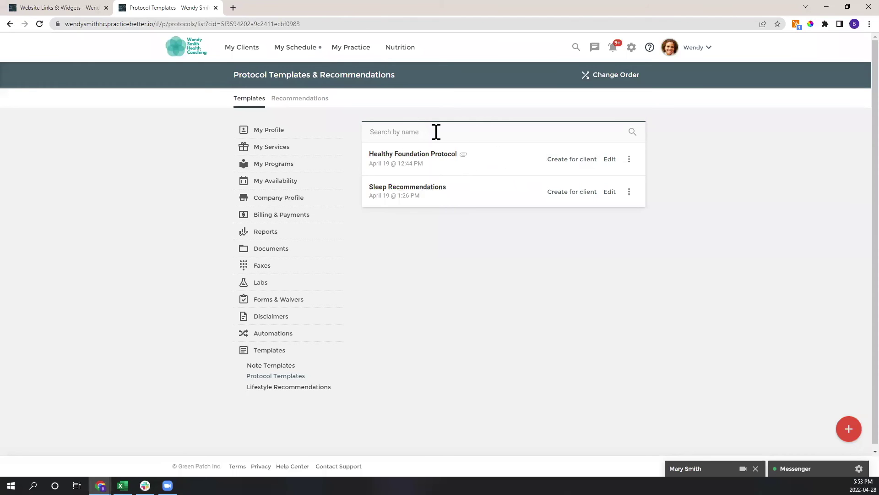
{"action": "left_click", "coordinate": [443, 157]}
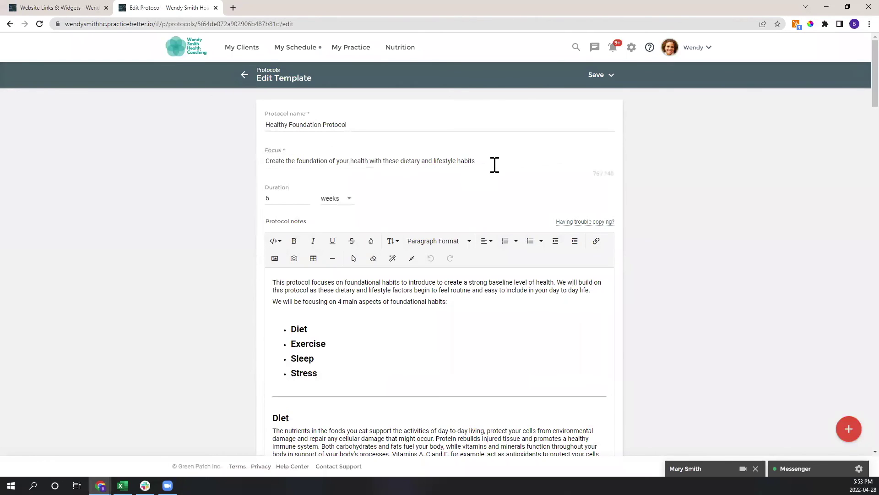
{"action": "left_click_drag", "start_coordinate": [495, 164], "coordinate": [267, 163]}
{"action": "left_click", "coordinate": [253, 195]}
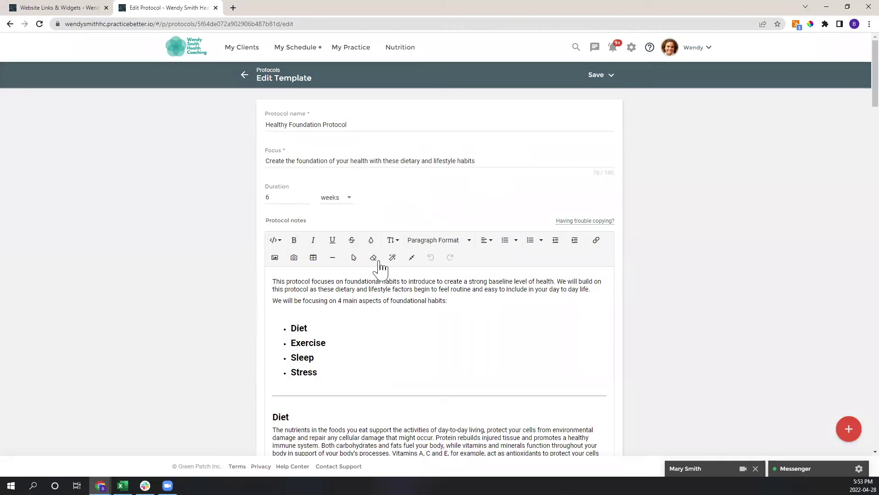
Examine the protocol notes on diet, exercise, stress and sleep, through to the file attachment and disclaimer options
{"action": "scroll", "coordinate": [378, 265], "scroll_direction": "down", "scroll_amount": 3}
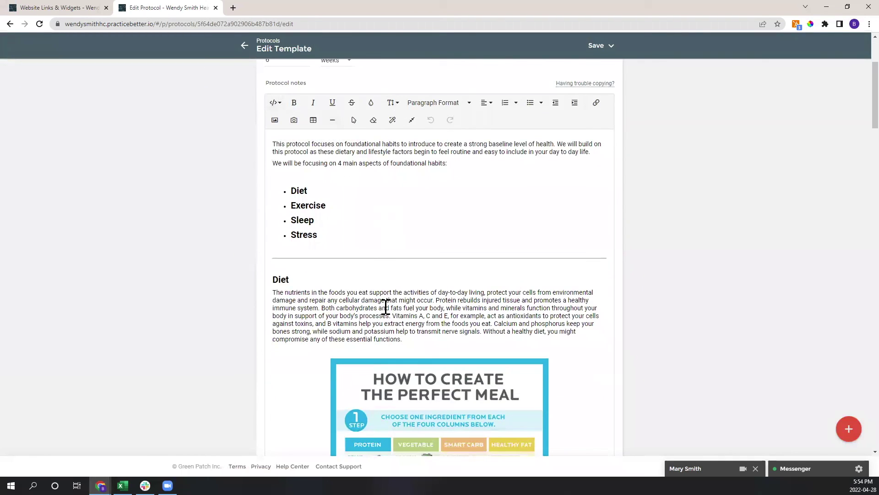
{"action": "scroll", "coordinate": [383, 191], "scroll_direction": "down", "scroll_amount": 2}
{"action": "scroll", "coordinate": [385, 191], "scroll_direction": "down", "scroll_amount": 3}
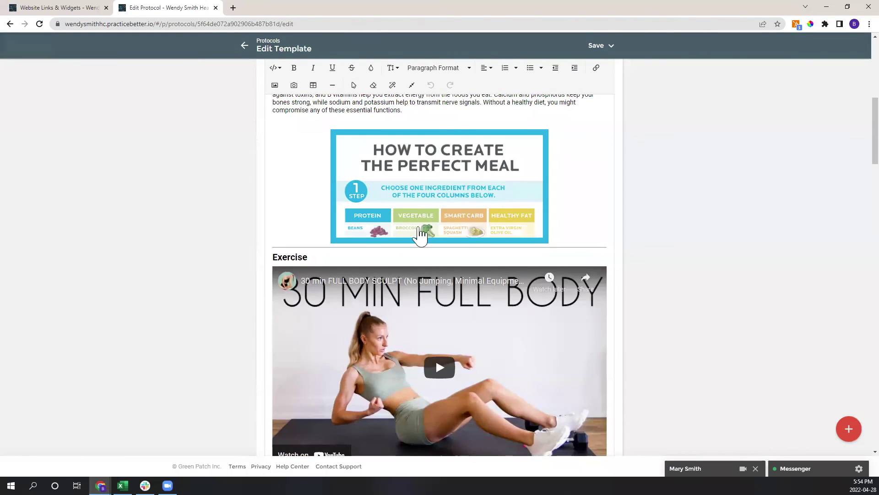
{"action": "scroll", "coordinate": [420, 231], "scroll_direction": "down", "scroll_amount": 2}
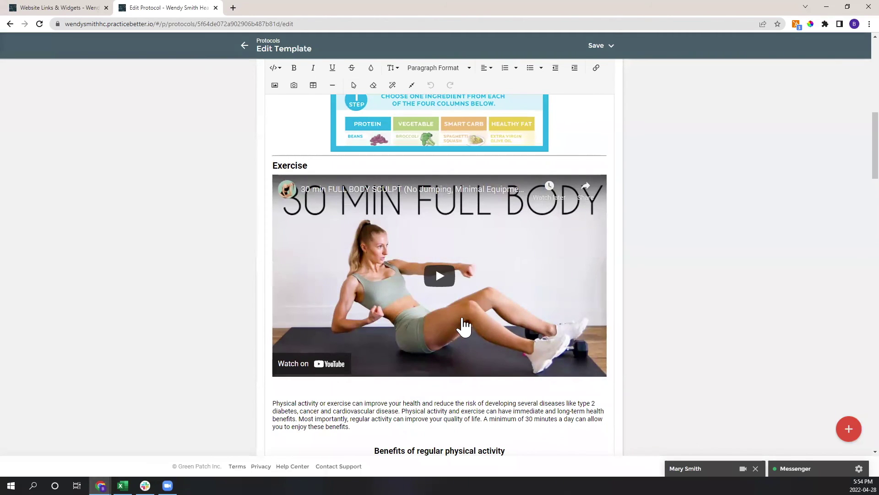
{"action": "scroll", "coordinate": [447, 300], "scroll_direction": "down", "scroll_amount": 1}
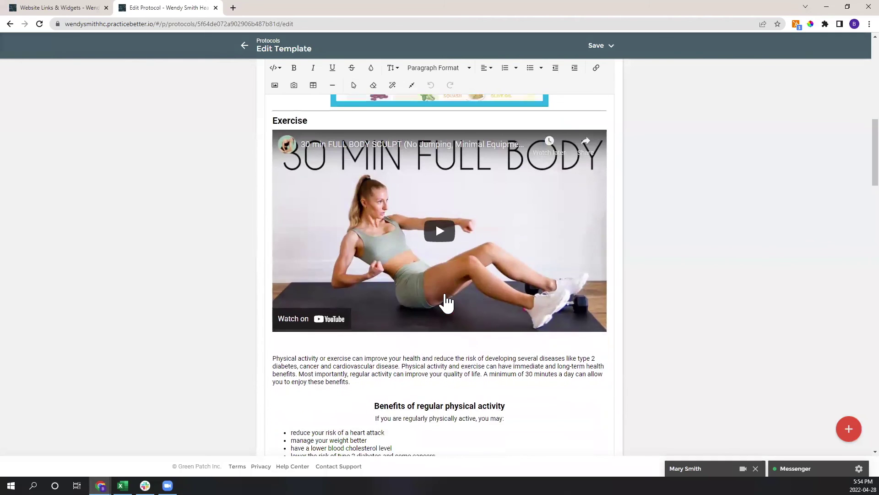
{"action": "scroll", "coordinate": [447, 300], "scroll_direction": "down", "scroll_amount": 1}
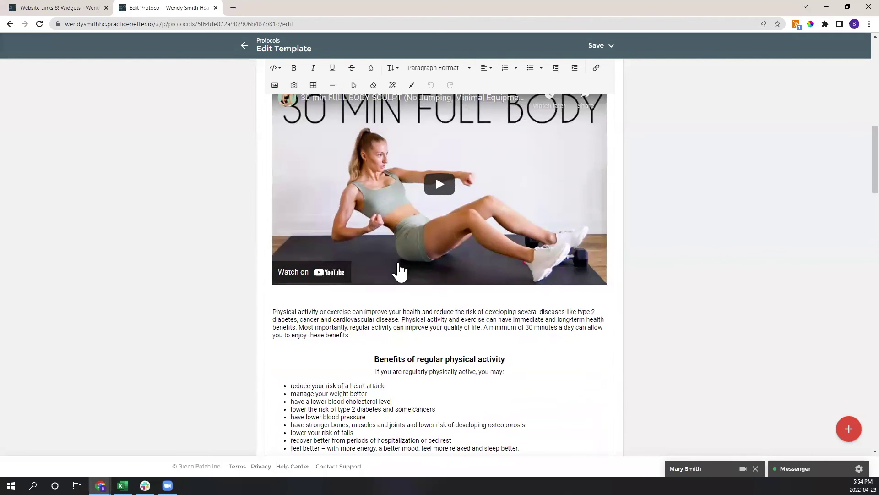
{"action": "scroll", "coordinate": [401, 275], "scroll_direction": "down", "scroll_amount": 8}
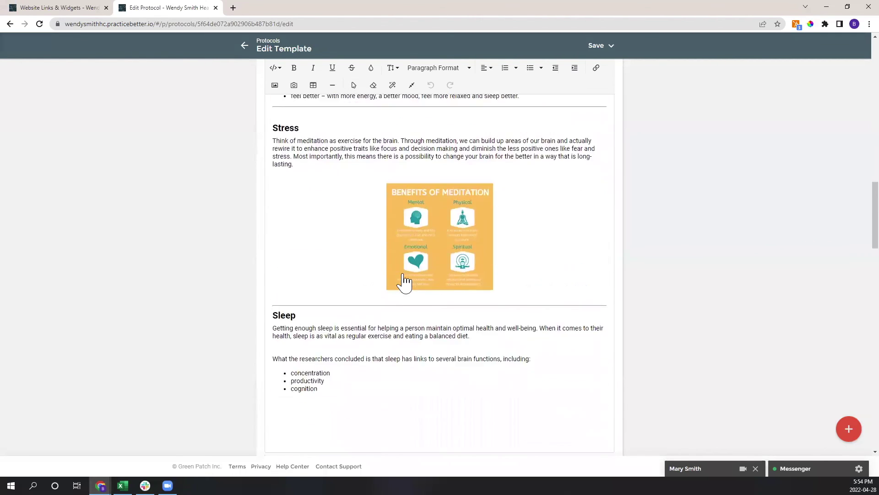
{"action": "scroll", "coordinate": [403, 281], "scroll_direction": "down", "scroll_amount": 2}
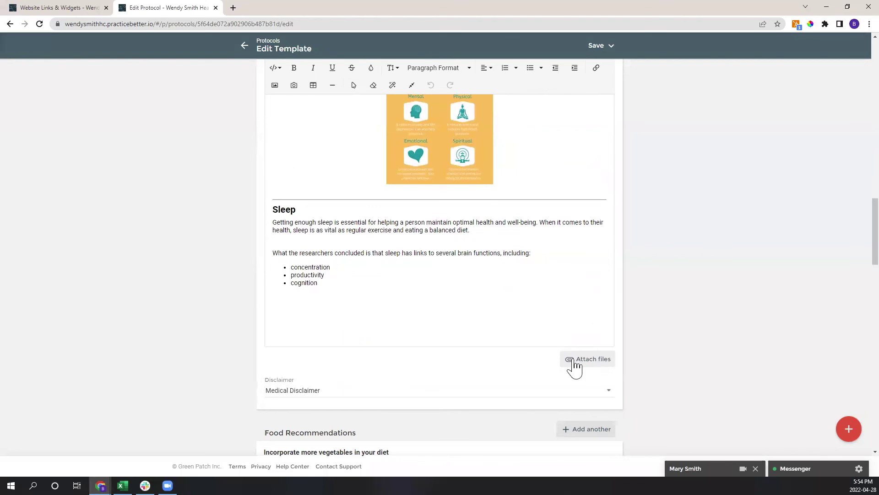
Review the template's food recommendations, view the blank form for adding another, and return without adding one
{"action": "scroll", "coordinate": [360, 377], "scroll_direction": "down", "scroll_amount": 1}
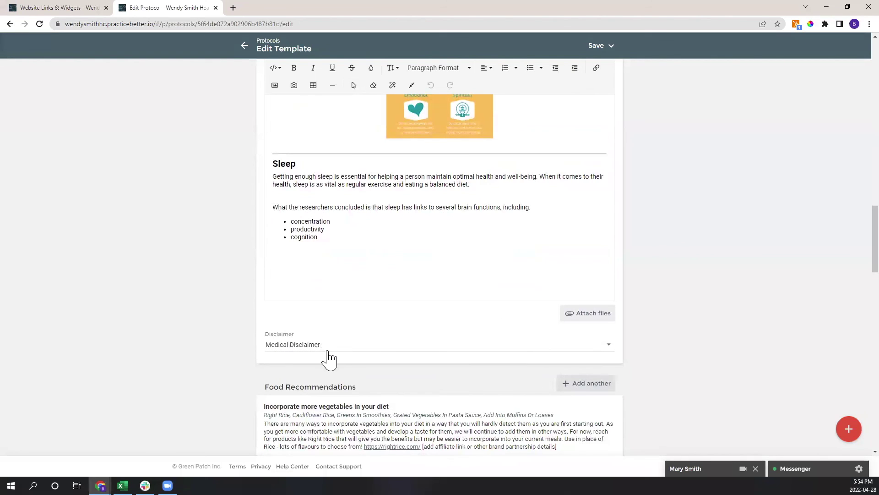
{"action": "scroll", "coordinate": [360, 358], "scroll_direction": "down", "scroll_amount": 2}
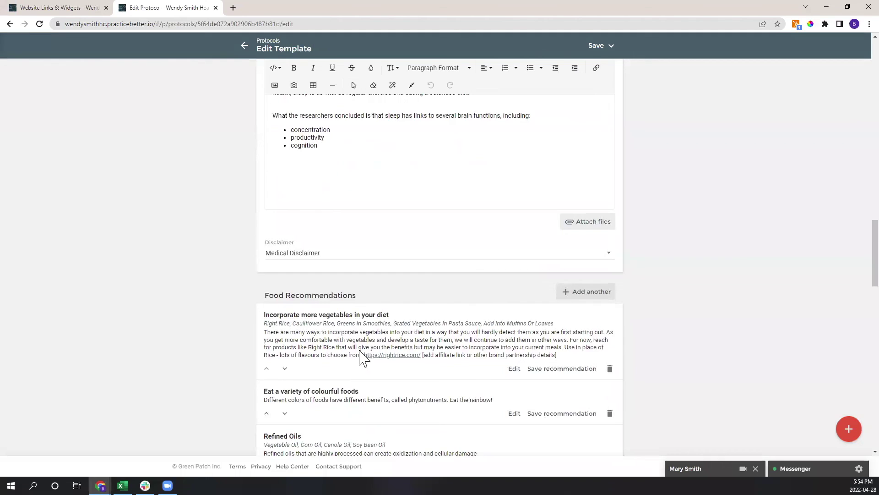
{"action": "scroll", "coordinate": [362, 357], "scroll_direction": "down", "scroll_amount": 2}
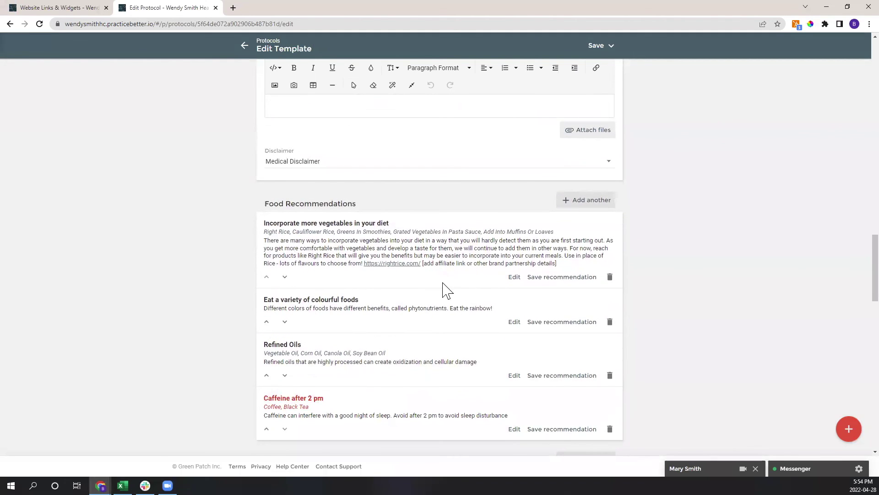
{"action": "scroll", "coordinate": [343, 339], "scroll_direction": "down", "scroll_amount": 1}
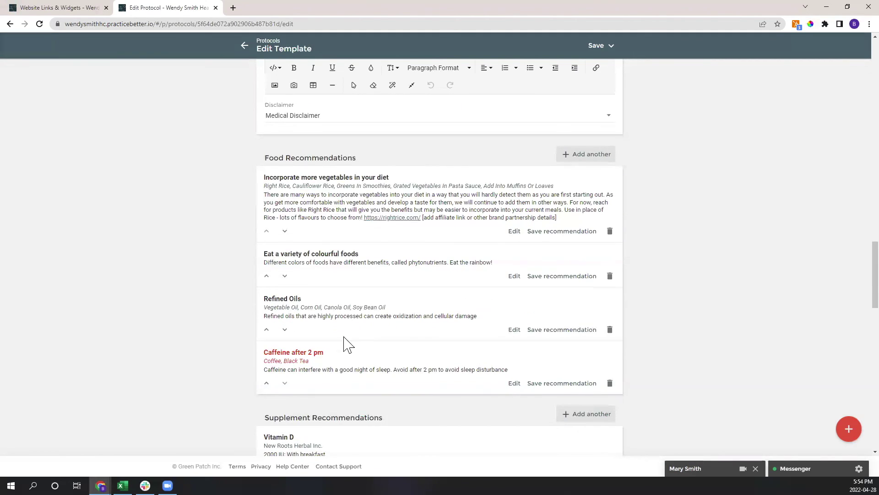
{"action": "left_click", "coordinate": [596, 161]}
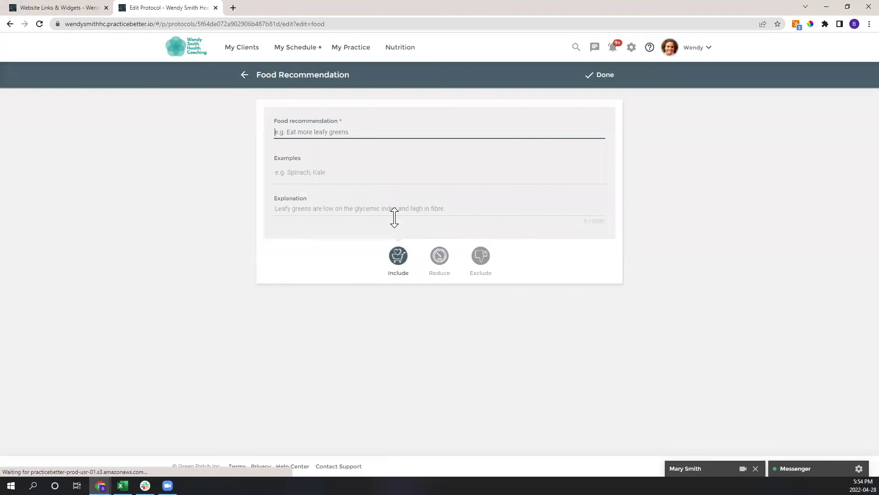
{"action": "left_click", "coordinate": [244, 75]}
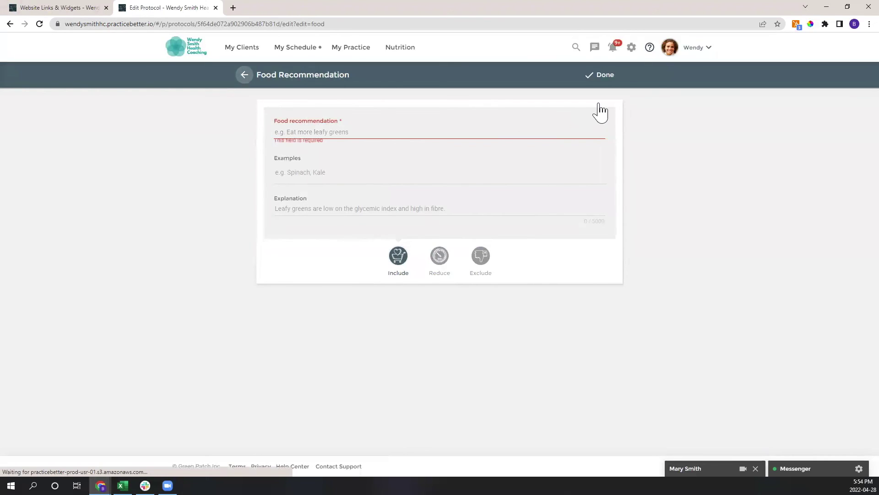
Start another supplement recommendation and filter the supplement database by the brands Badger and Barlean's
{"action": "scroll", "coordinate": [466, 206], "scroll_direction": "down", "scroll_amount": 12}
{"action": "scroll", "coordinate": [466, 212], "scroll_direction": "down", "scroll_amount": 20}
{"action": "scroll", "coordinate": [458, 211], "scroll_direction": "down", "scroll_amount": 5}
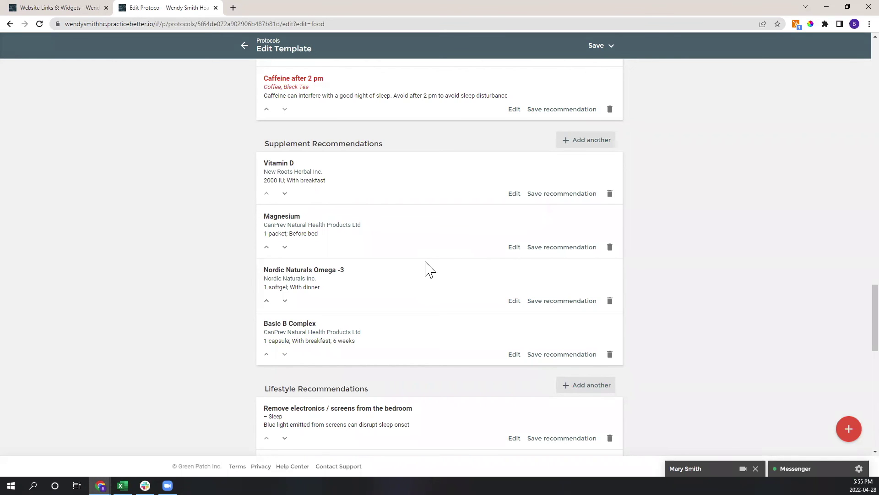
{"action": "scroll", "coordinate": [379, 293], "scroll_direction": "down", "scroll_amount": 1}
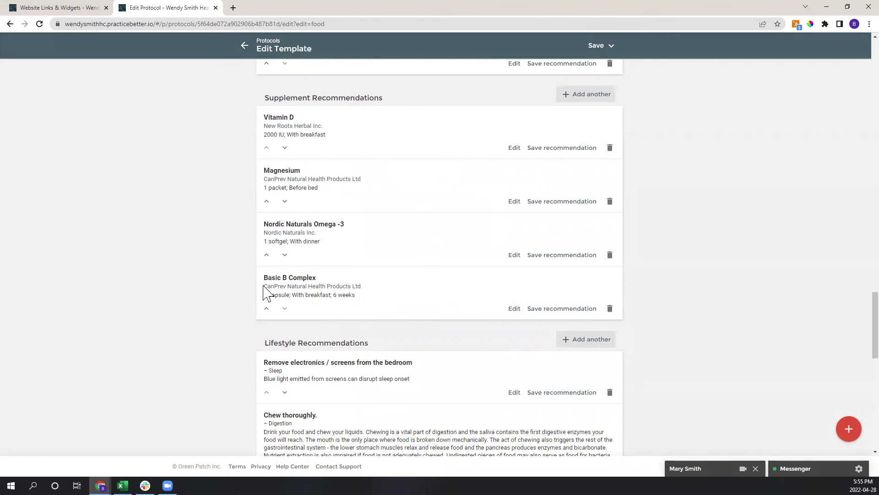
{"action": "left_click", "coordinate": [579, 100]}
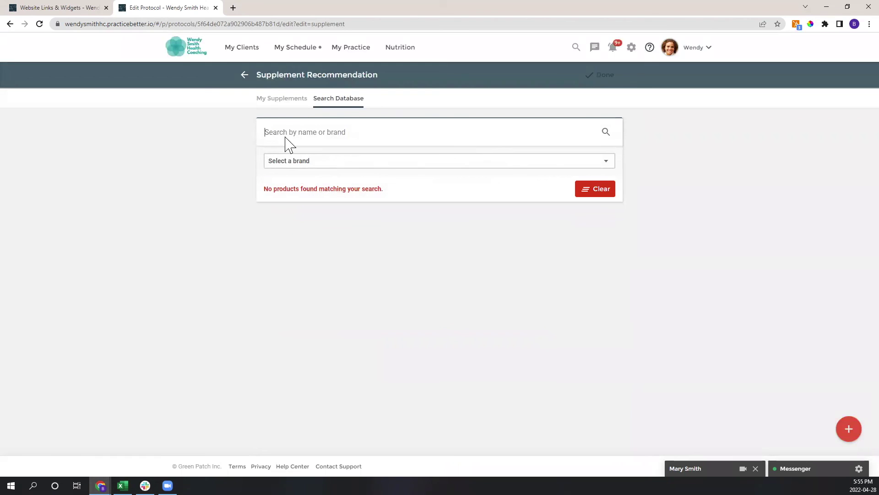
{"action": "left_click", "coordinate": [367, 166]}
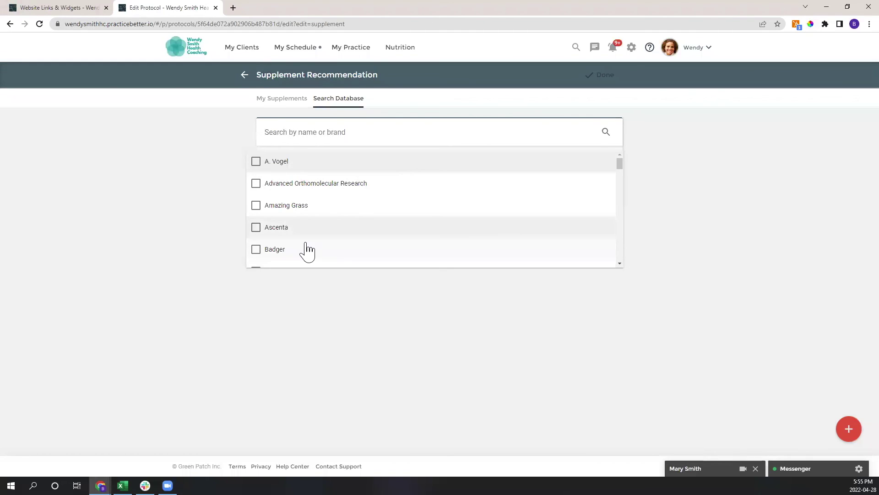
{"action": "scroll", "coordinate": [298, 238], "scroll_direction": "down", "scroll_amount": 1}
{"action": "left_click", "coordinate": [326, 209]}
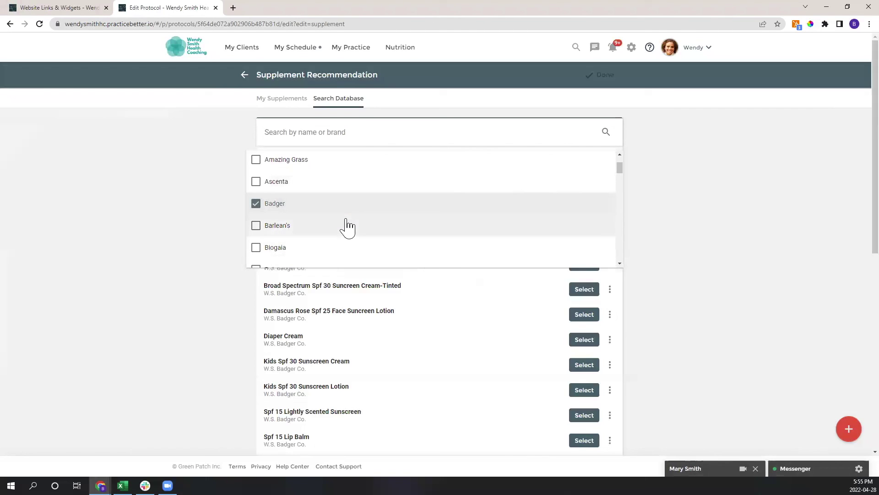
{"action": "left_click", "coordinate": [231, 308]}
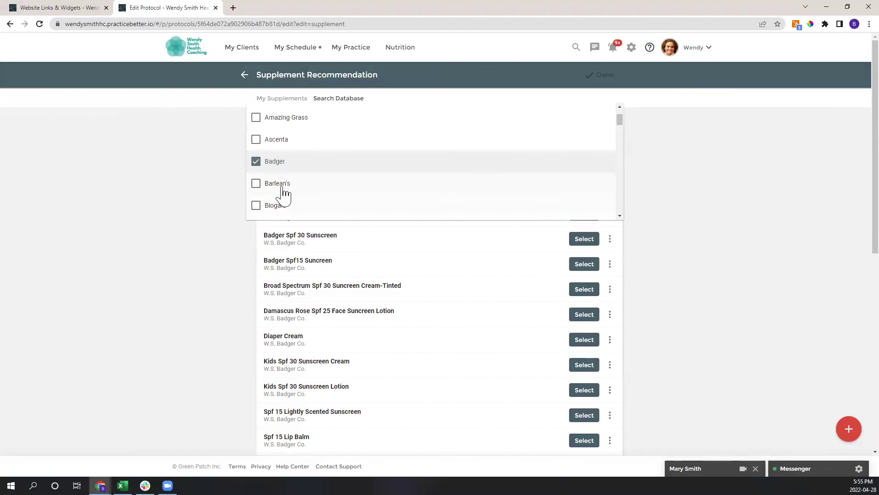
{"action": "left_click", "coordinate": [281, 186]}
{"action": "left_click", "coordinate": [231, 259]}
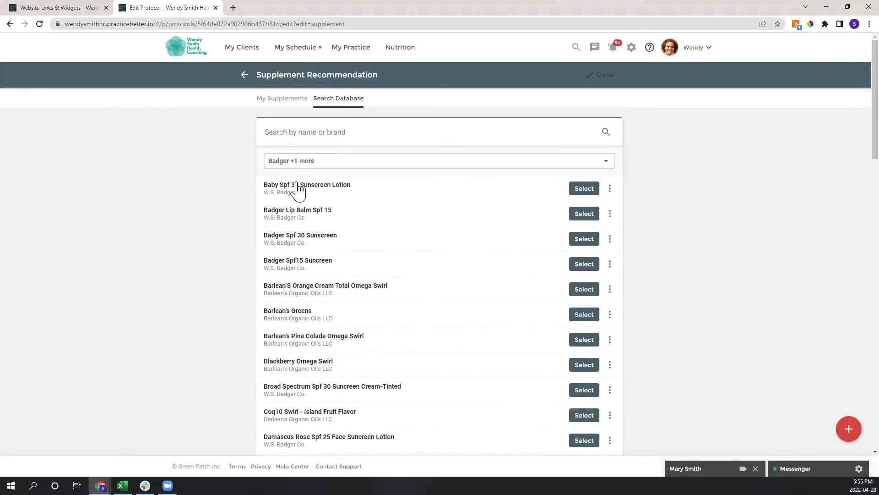
Look through the filtered supplement products and return to the protocol template without selecting one
{"action": "scroll", "coordinate": [320, 235], "scroll_direction": "down", "scroll_amount": 3}
{"action": "scroll", "coordinate": [307, 247], "scroll_direction": "up", "scroll_amount": 3}
{"action": "left_click", "coordinate": [245, 74]}
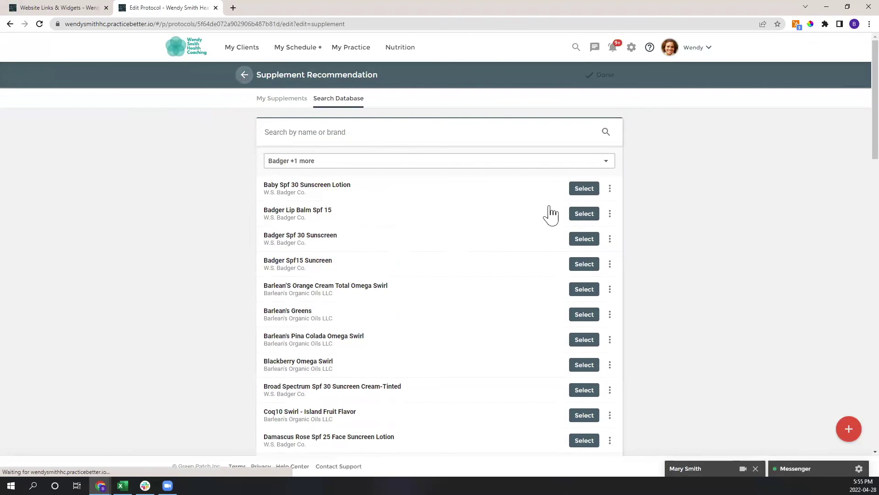
Examine the food, supplement and lifestyle recommendations listed in the protocol template, including their edit and save options
{"action": "scroll", "coordinate": [643, 238], "scroll_direction": "down", "scroll_amount": 5}
{"action": "scroll", "coordinate": [659, 320], "scroll_direction": "down", "scroll_amount": 15}
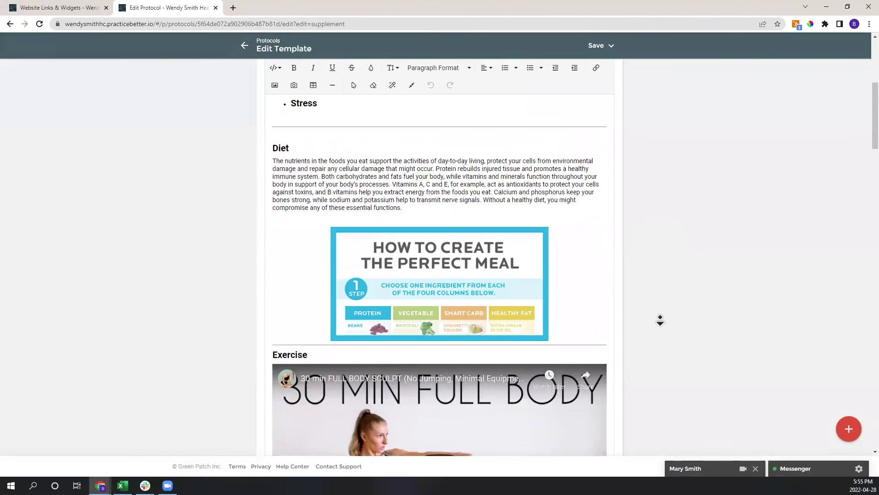
{"action": "scroll", "coordinate": [563, 281], "scroll_direction": "up", "scroll_amount": 4}
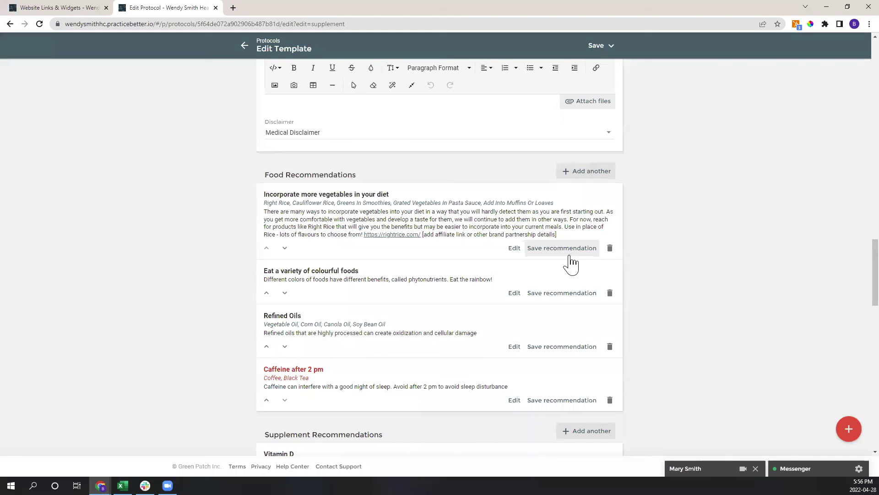
{"action": "scroll", "coordinate": [486, 263], "scroll_direction": "down", "scroll_amount": 2}
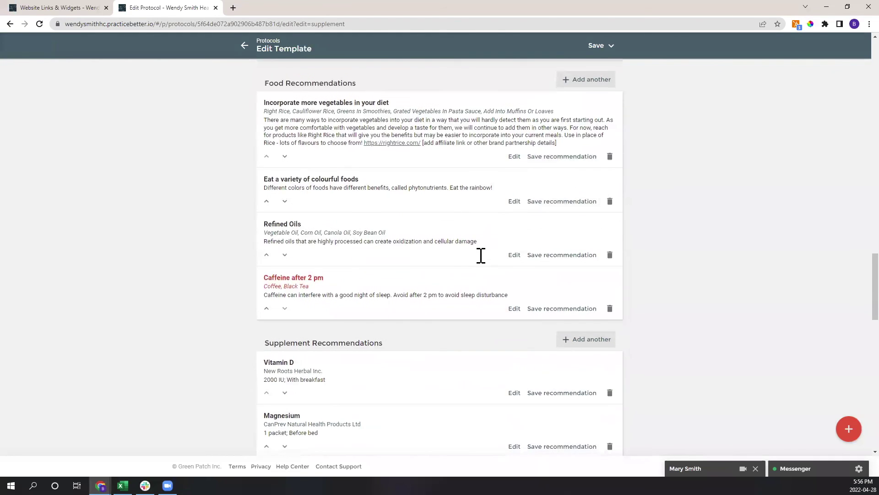
{"action": "scroll", "coordinate": [481, 256], "scroll_direction": "down", "scroll_amount": 10}
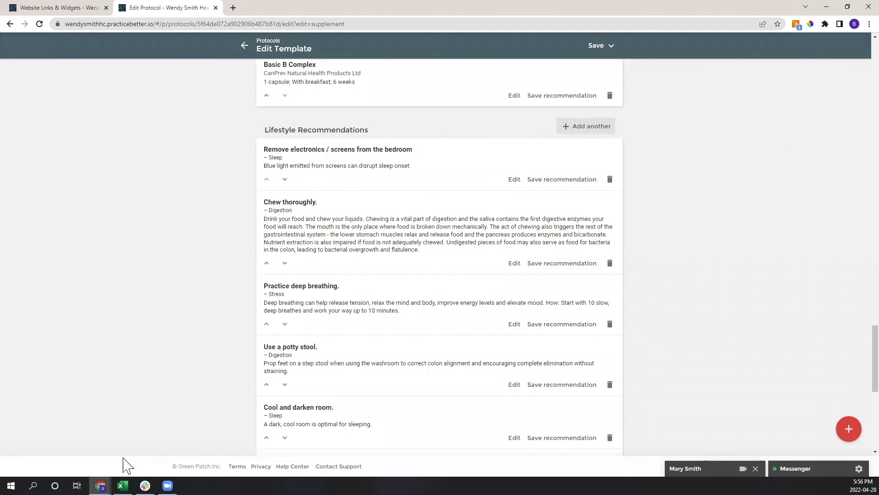
{"action": "scroll", "coordinate": [561, 266], "scroll_direction": "up", "scroll_amount": 1}
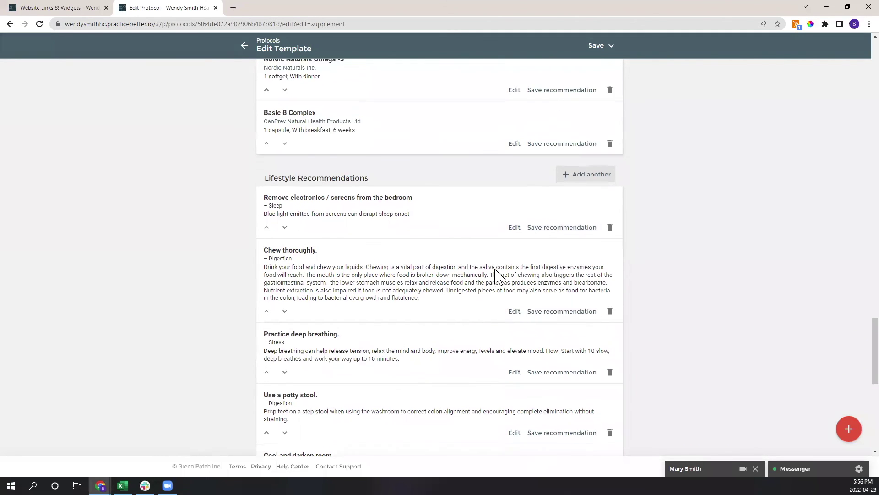
{"action": "scroll", "coordinate": [496, 275], "scroll_direction": "up", "scroll_amount": 5}
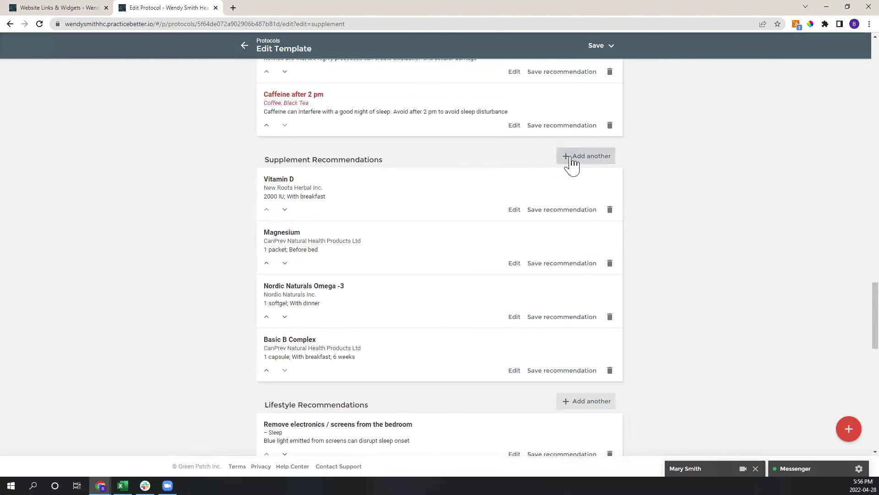
View My Supplements and the blank Add Supplement form, then cancel and return to the protocol template
{"action": "left_click", "coordinate": [572, 158]}
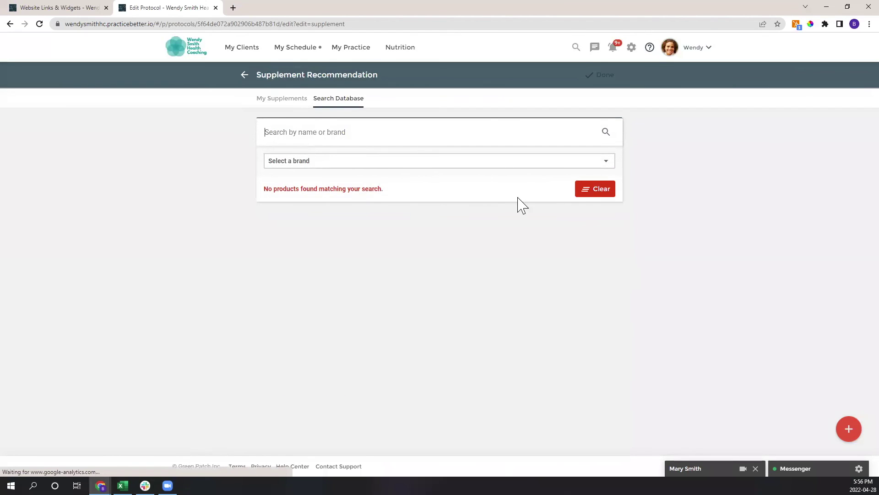
{"action": "left_click", "coordinate": [289, 101]}
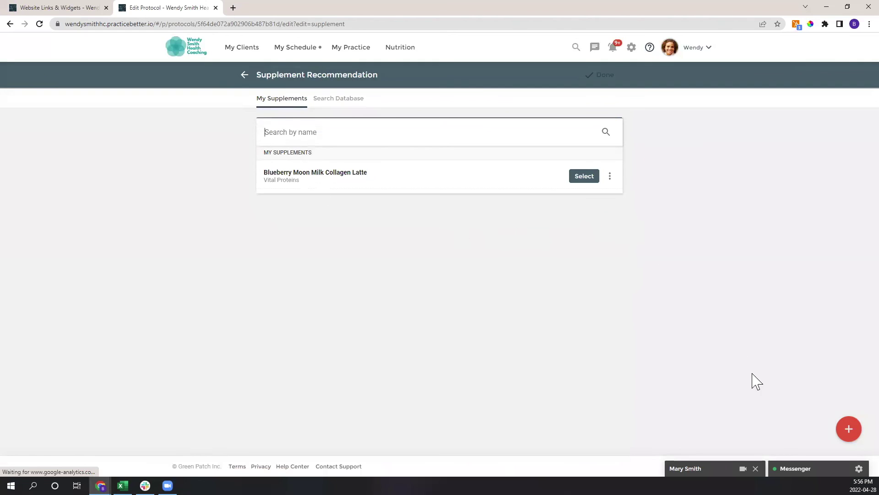
{"action": "left_click", "coordinate": [841, 431]}
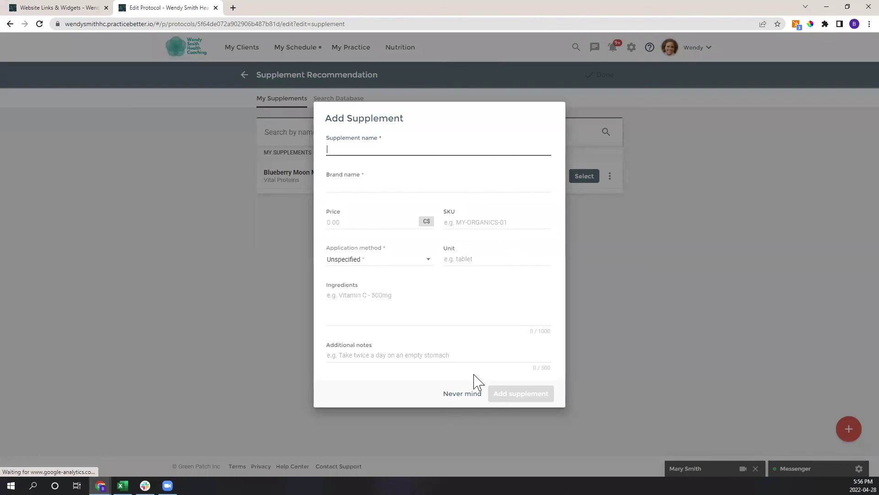
{"action": "left_click", "coordinate": [462, 394]}
{"action": "left_click", "coordinate": [244, 76]}
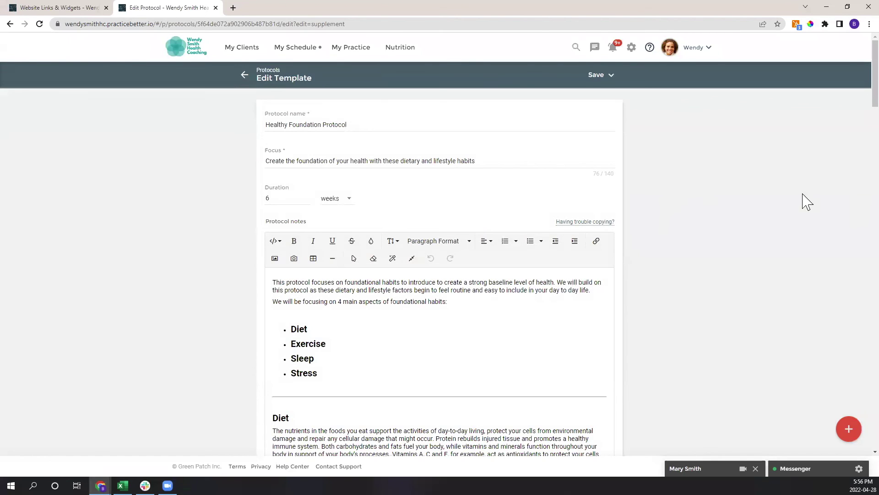
Start another lifestyle recommendation and browse the curated suggestions for Digestion and Sleep
{"action": "scroll", "coordinate": [851, 115], "scroll_direction": "down", "scroll_amount": 5}
{"action": "scroll", "coordinate": [851, 350], "scroll_direction": "down", "scroll_amount": 15}
{"action": "scroll", "coordinate": [854, 352], "scroll_direction": "up", "scroll_amount": 2}
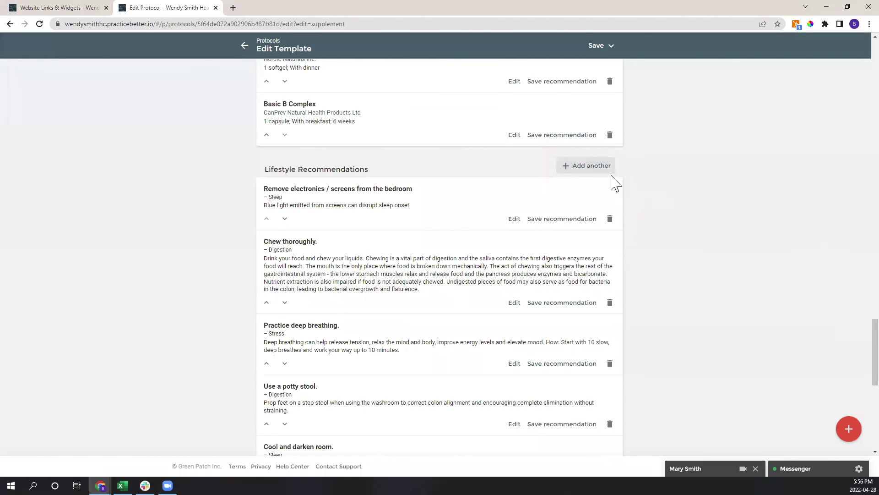
{"action": "left_click", "coordinate": [591, 166]}
{"action": "left_click", "coordinate": [378, 225]}
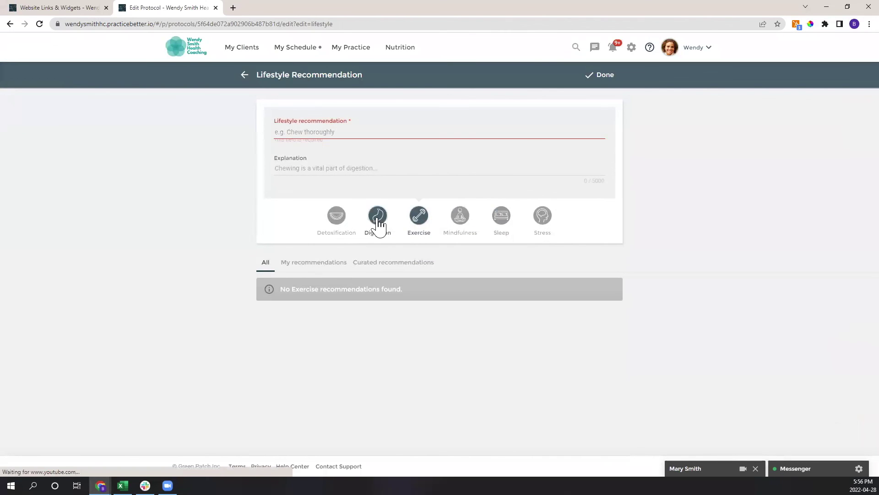
{"action": "scroll", "coordinate": [353, 243], "scroll_direction": "down", "scroll_amount": 1}
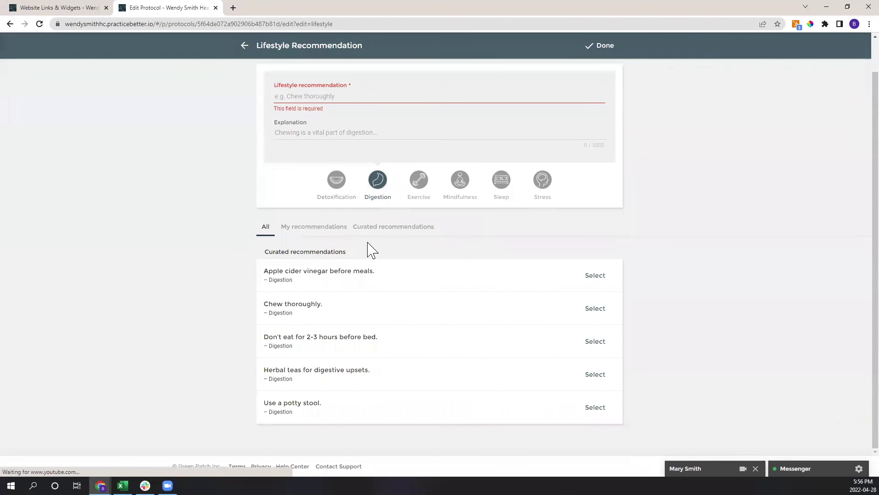
{"action": "left_click", "coordinate": [500, 185]}
{"action": "scroll", "coordinate": [513, 242], "scroll_direction": "down", "scroll_amount": 2}
{"action": "scroll", "coordinate": [545, 274], "scroll_direction": "up", "scroll_amount": 3}
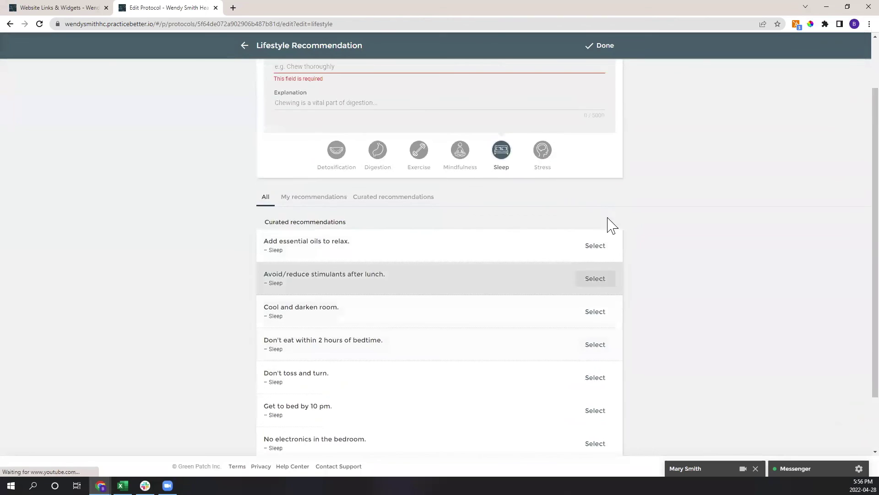
Check the suggested entries for the lifestyle recommendation name and return to the protocol template without adding one
{"action": "left_click", "coordinate": [302, 132]}
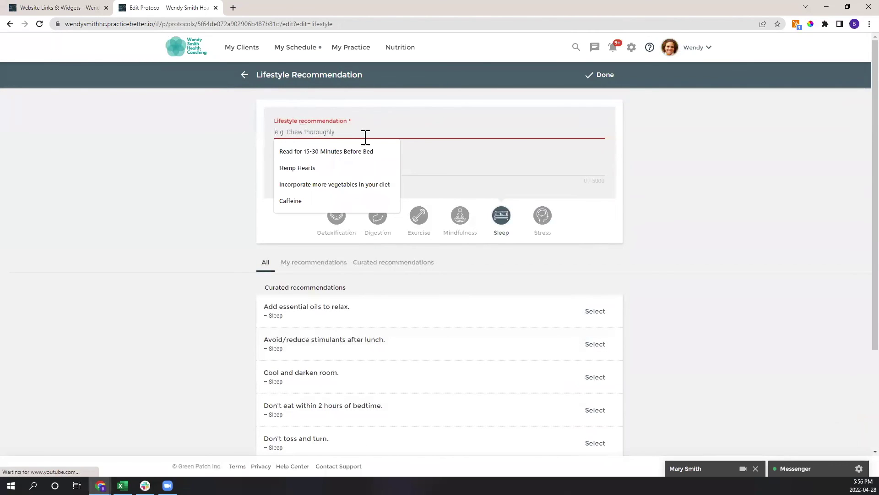
{"action": "left_click", "coordinate": [251, 155]}
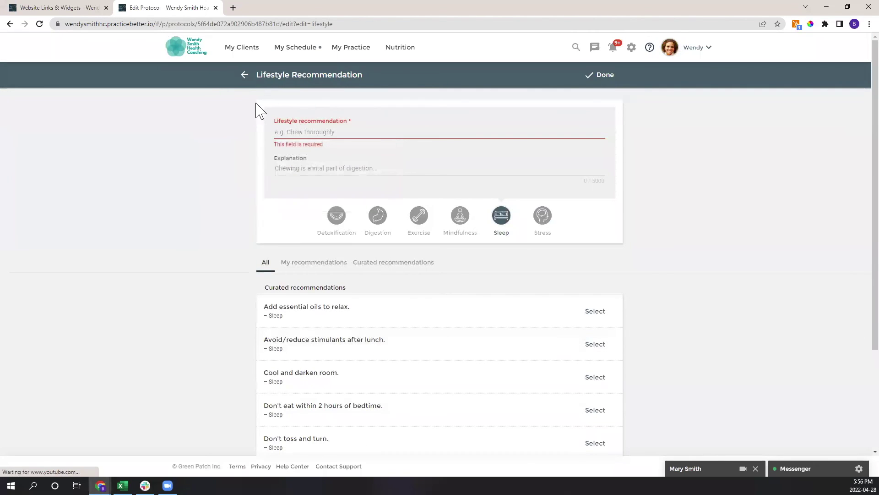
{"action": "left_click", "coordinate": [250, 112]}
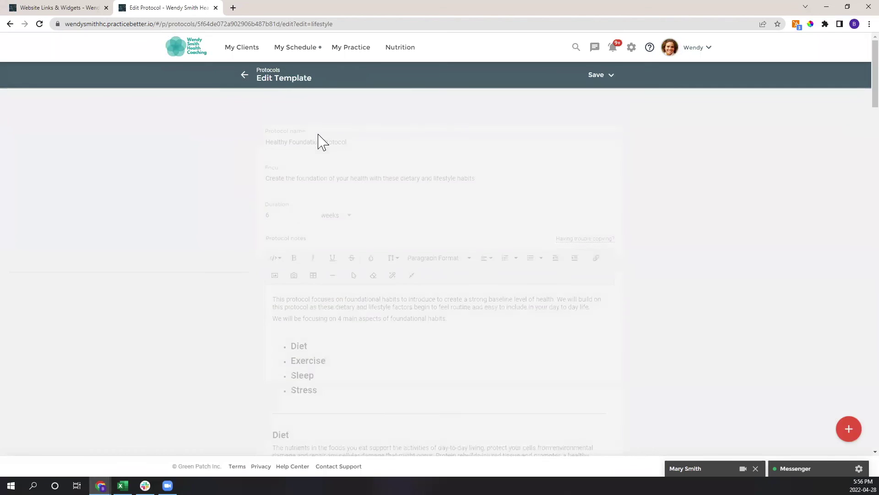
Review the remaining lifestyle recommendations and the supporting documents attached to the protocol template
{"action": "scroll", "coordinate": [853, 117], "scroll_direction": "down", "scroll_amount": 20}
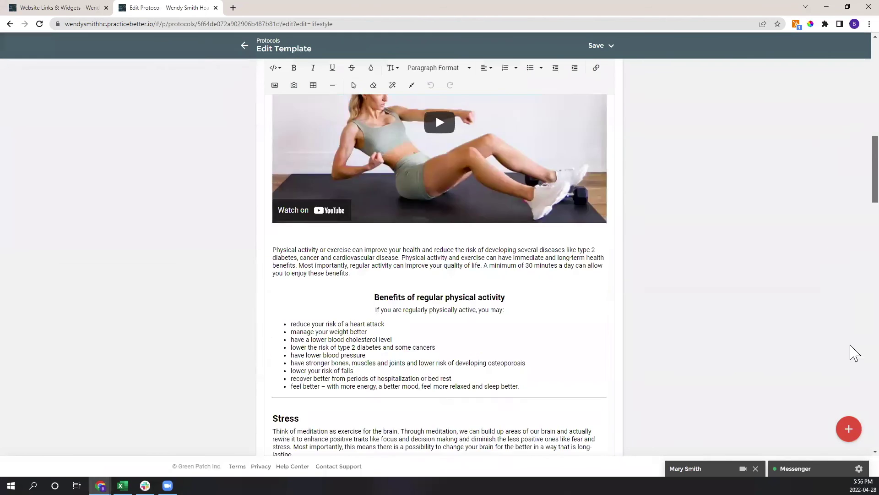
{"action": "scroll", "coordinate": [850, 423], "scroll_direction": "down", "scroll_amount": 2}
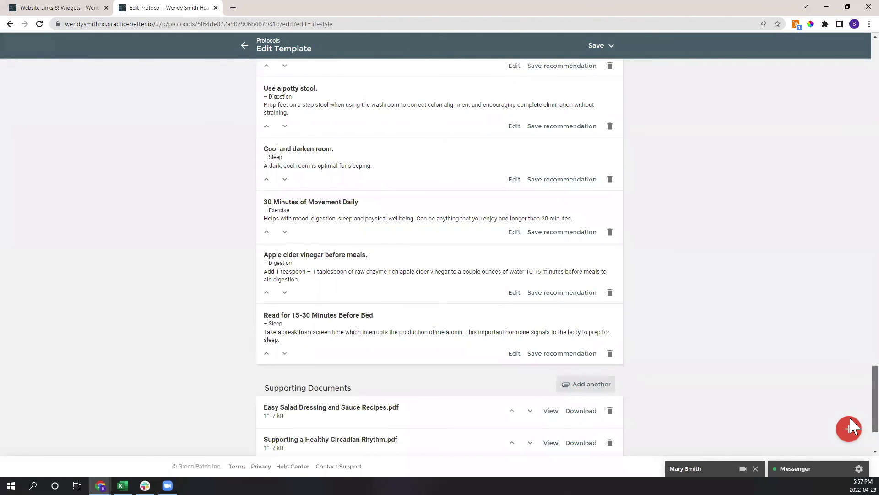
{"action": "scroll", "coordinate": [698, 304], "scroll_direction": "down", "scroll_amount": 2}
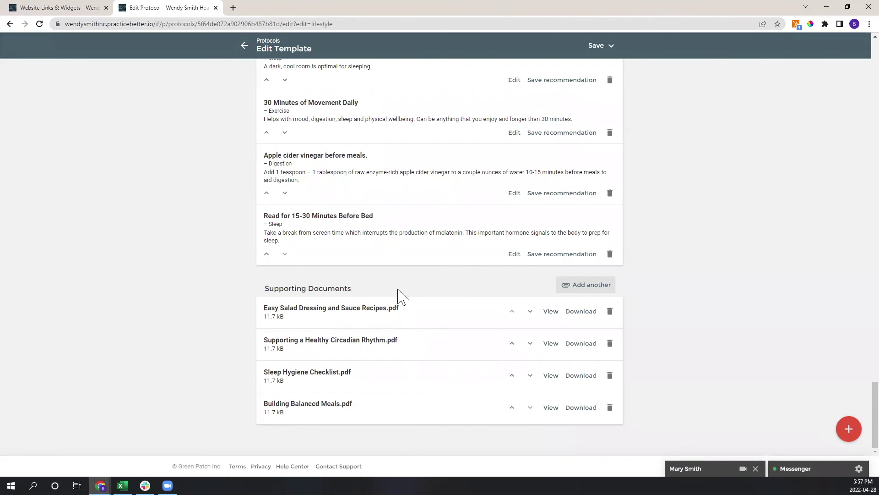
{"action": "scroll", "coordinate": [538, 275], "scroll_direction": "up", "scroll_amount": 2}
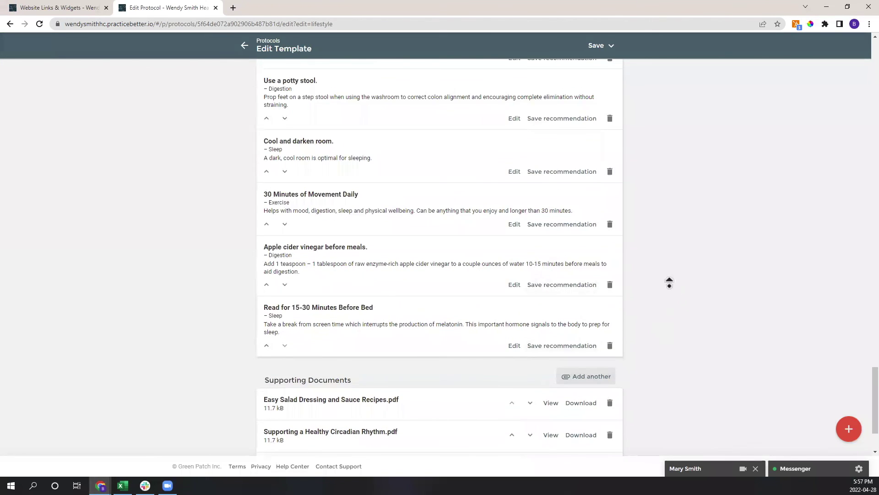
Look back over the protocol template's written content and return to the list of protocol templates
{"action": "scroll", "coordinate": [673, 263], "scroll_direction": "up", "scroll_amount": 10}
{"action": "scroll", "coordinate": [673, 262], "scroll_direction": "up", "scroll_amount": 20}
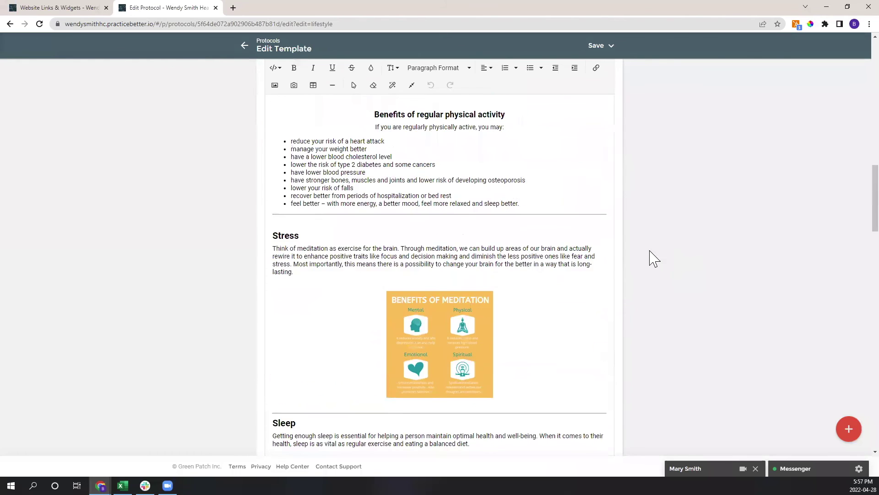
{"action": "left_click", "coordinate": [246, 47]}
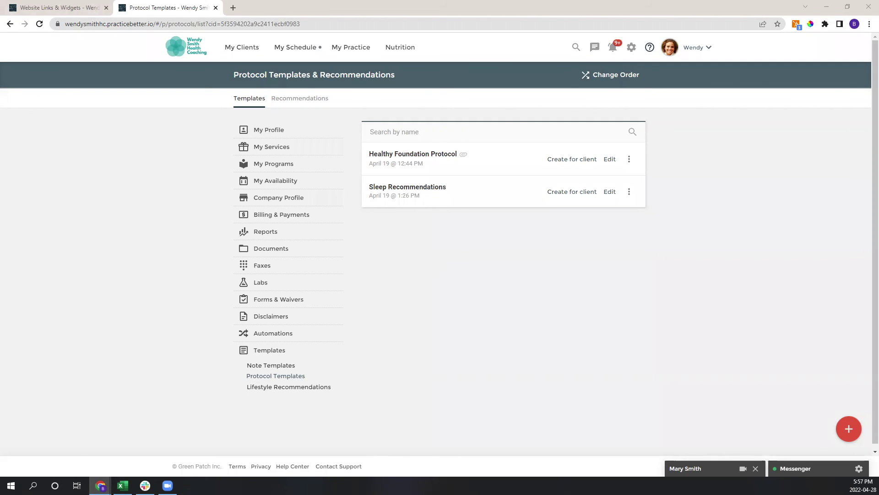
Expand the minimized client chat, look through the earlier messages, and close the conversation
{"action": "left_click", "coordinate": [687, 468]}
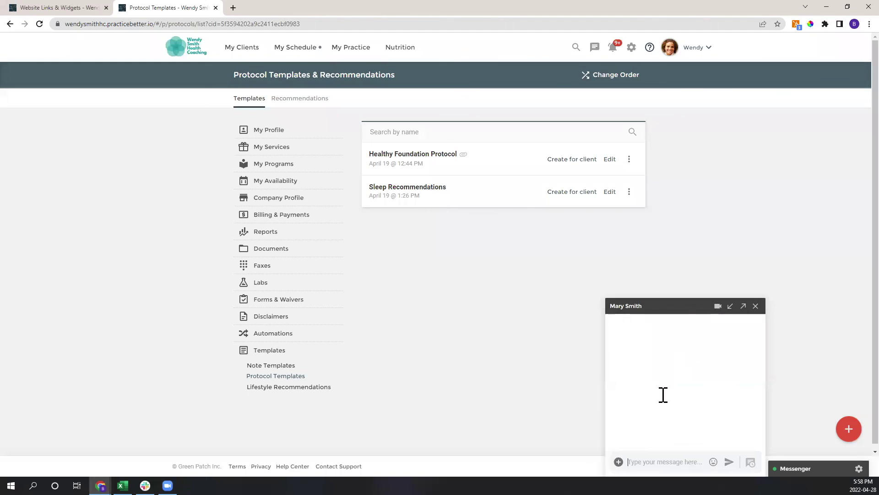
{"action": "scroll", "coordinate": [756, 330], "scroll_direction": "up", "scroll_amount": 5}
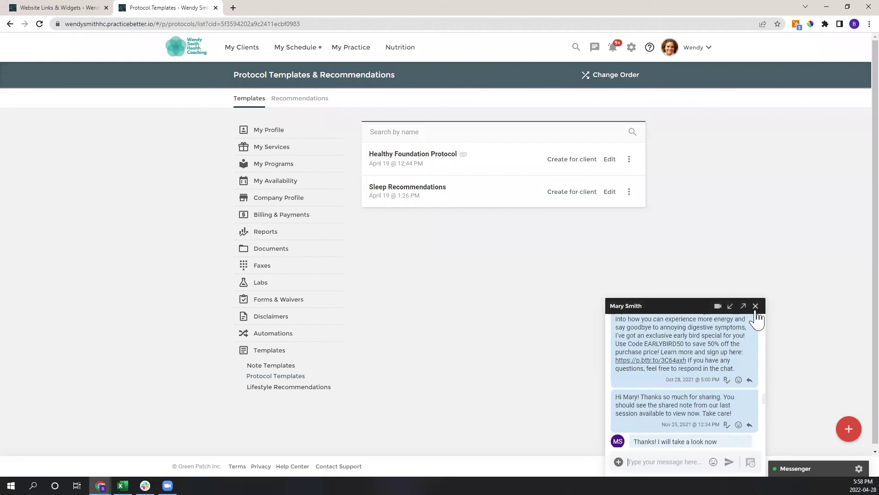
{"action": "left_click", "coordinate": [756, 306]}
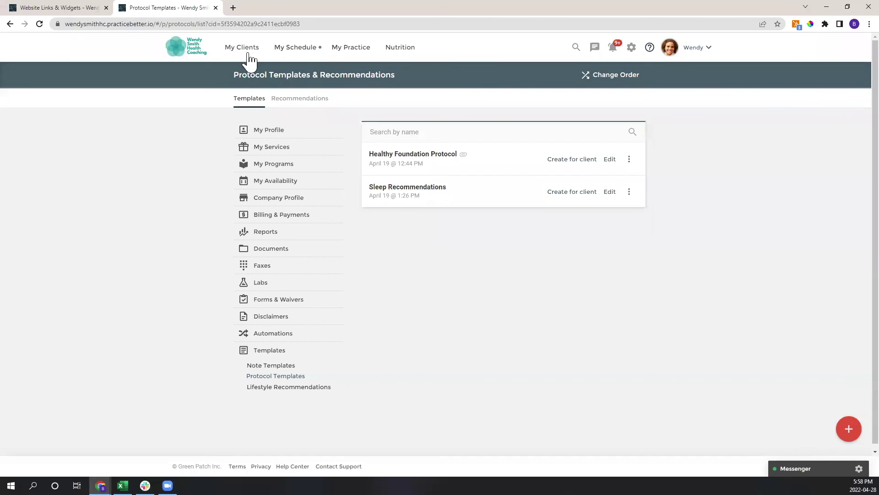
Open the same client's record and examine the daily journal summary with its nutrient targets for April 28, 2022
{"action": "mouse_move", "coordinate": [250, 59]}
{"action": "left_click", "coordinate": [274, 190]}
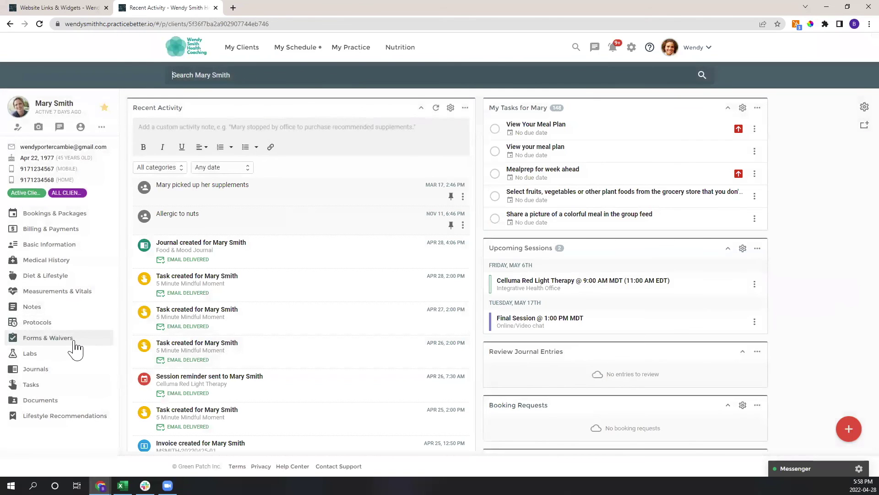
{"action": "left_click", "coordinate": [59, 373]}
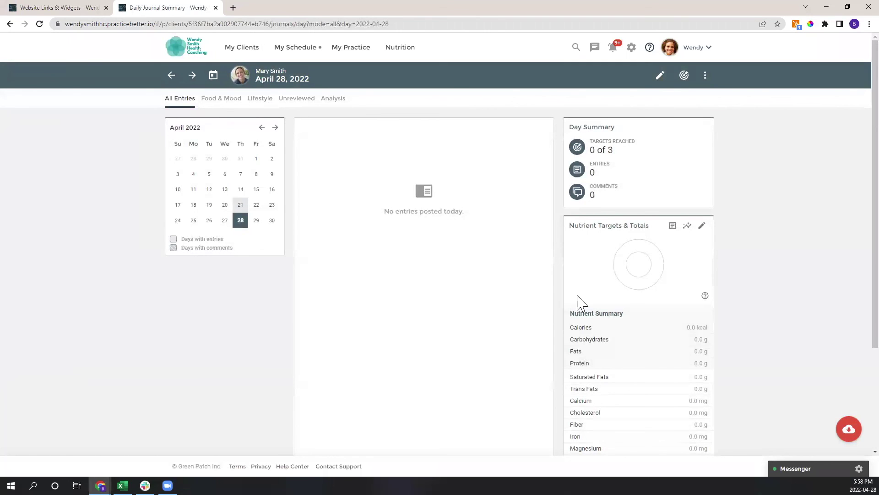
{"action": "scroll", "coordinate": [673, 289], "scroll_direction": "down", "scroll_amount": 2}
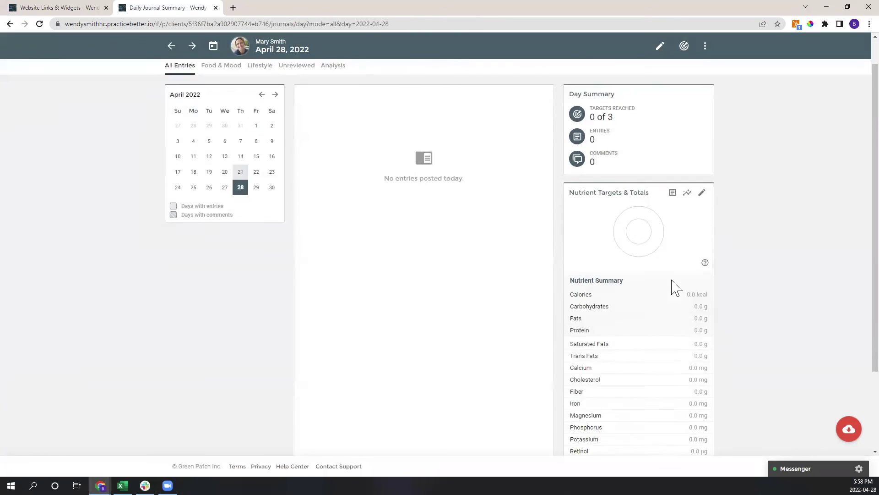
{"action": "scroll", "coordinate": [641, 405], "scroll_direction": "up", "scroll_amount": 2}
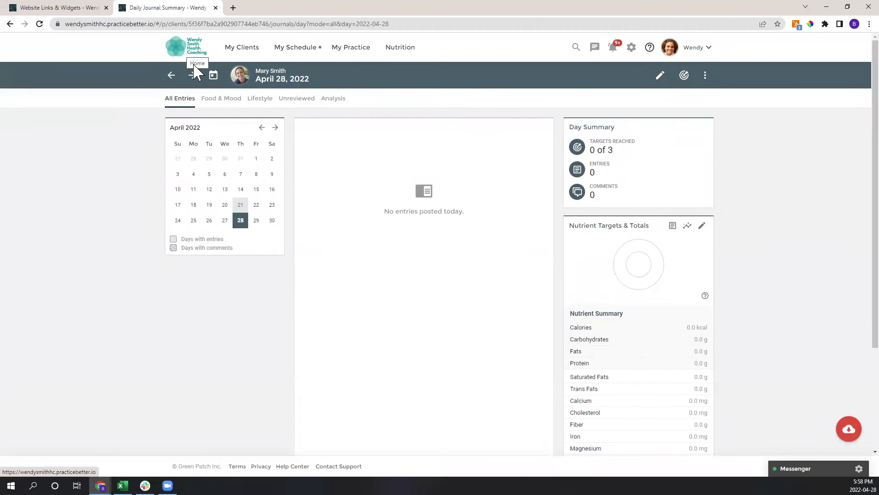
Leave the daily journal and open a client's record from the client list
{"action": "left_click", "coordinate": [231, 51]}
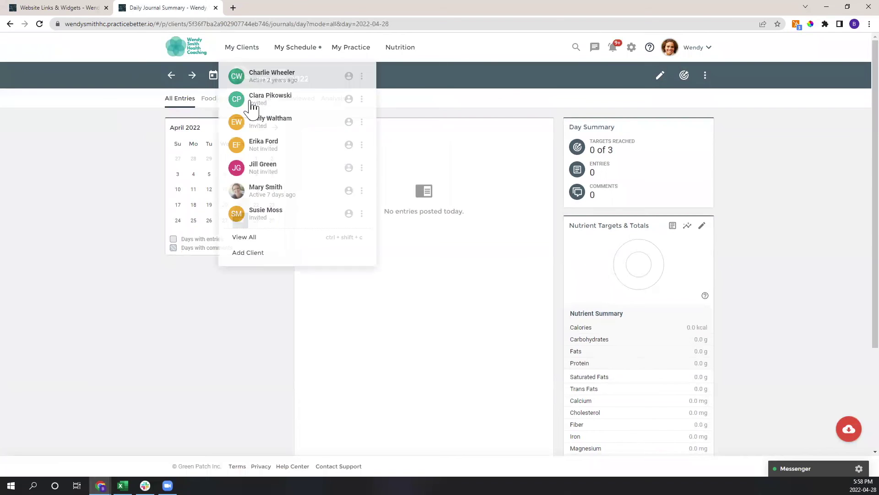
{"action": "left_click", "coordinate": [277, 205]}
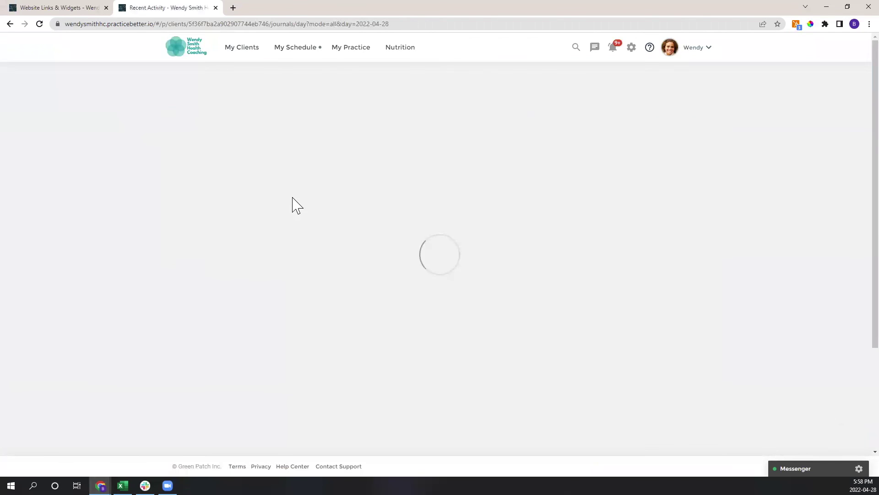